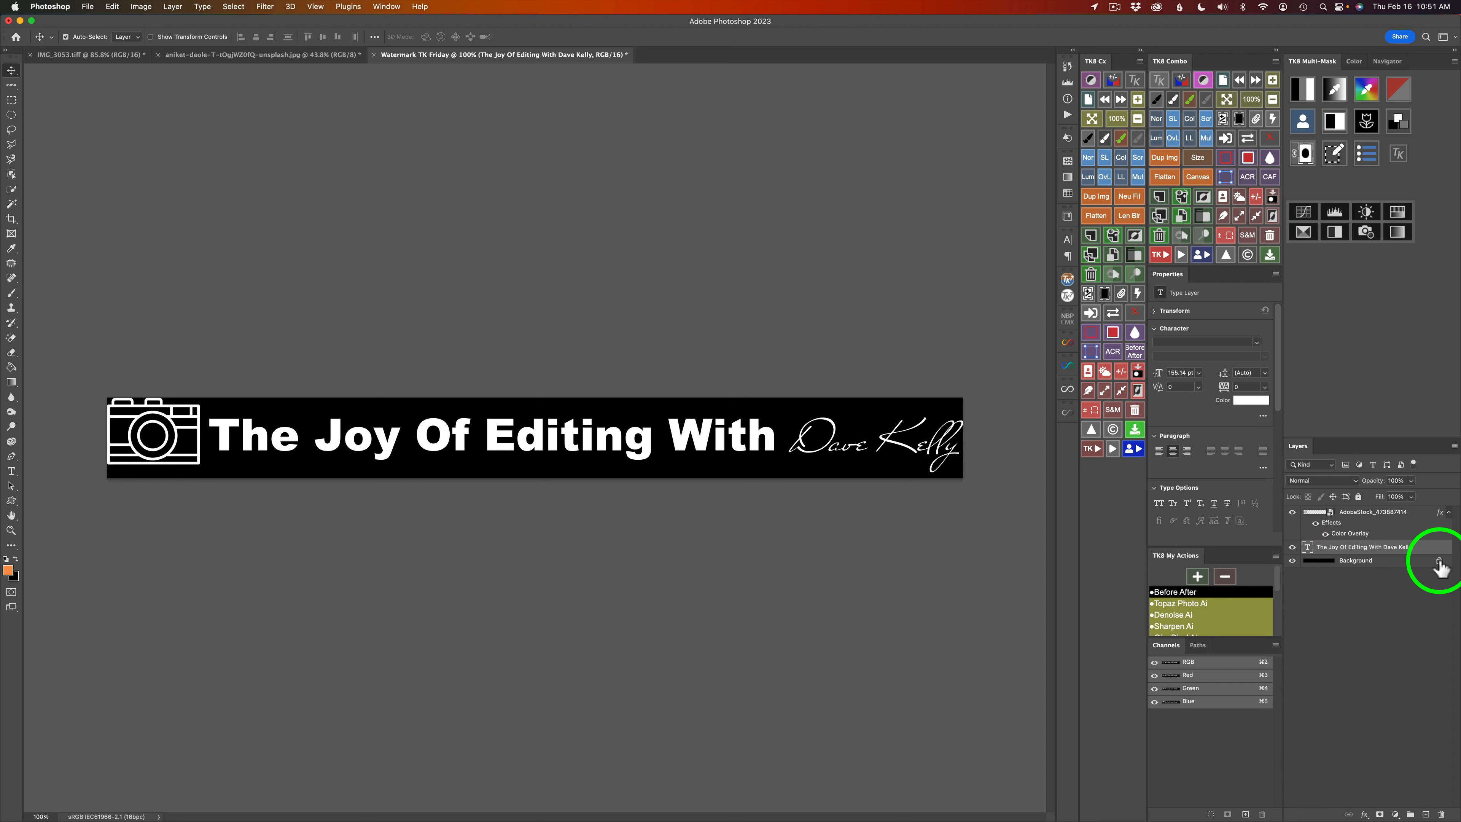
# - Unlock the Background layer to give it a black Color Overlay, and hide the layer
pyautogui.click(1439, 563)
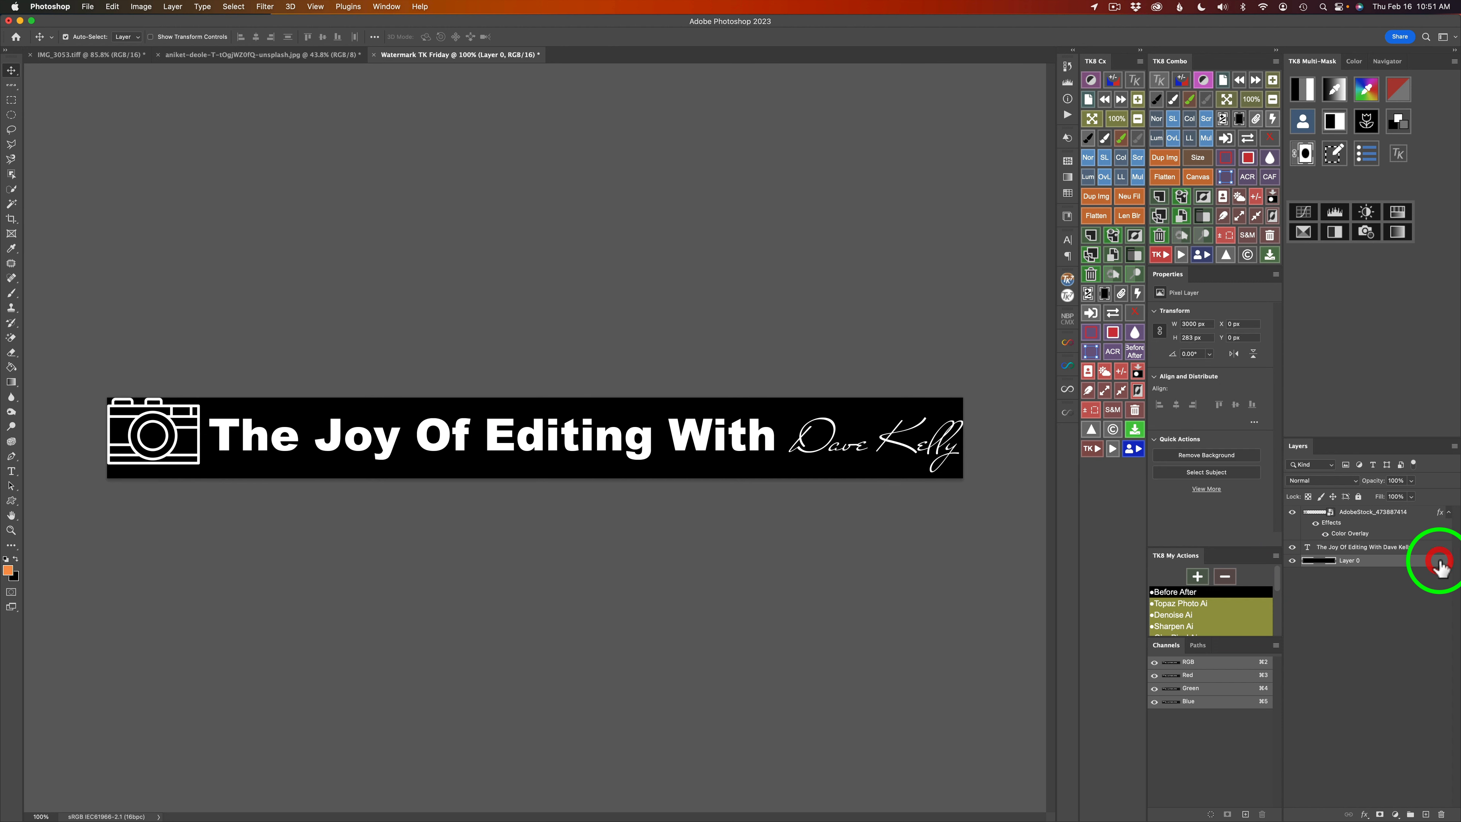
pyautogui.doubleClick(1411, 567)
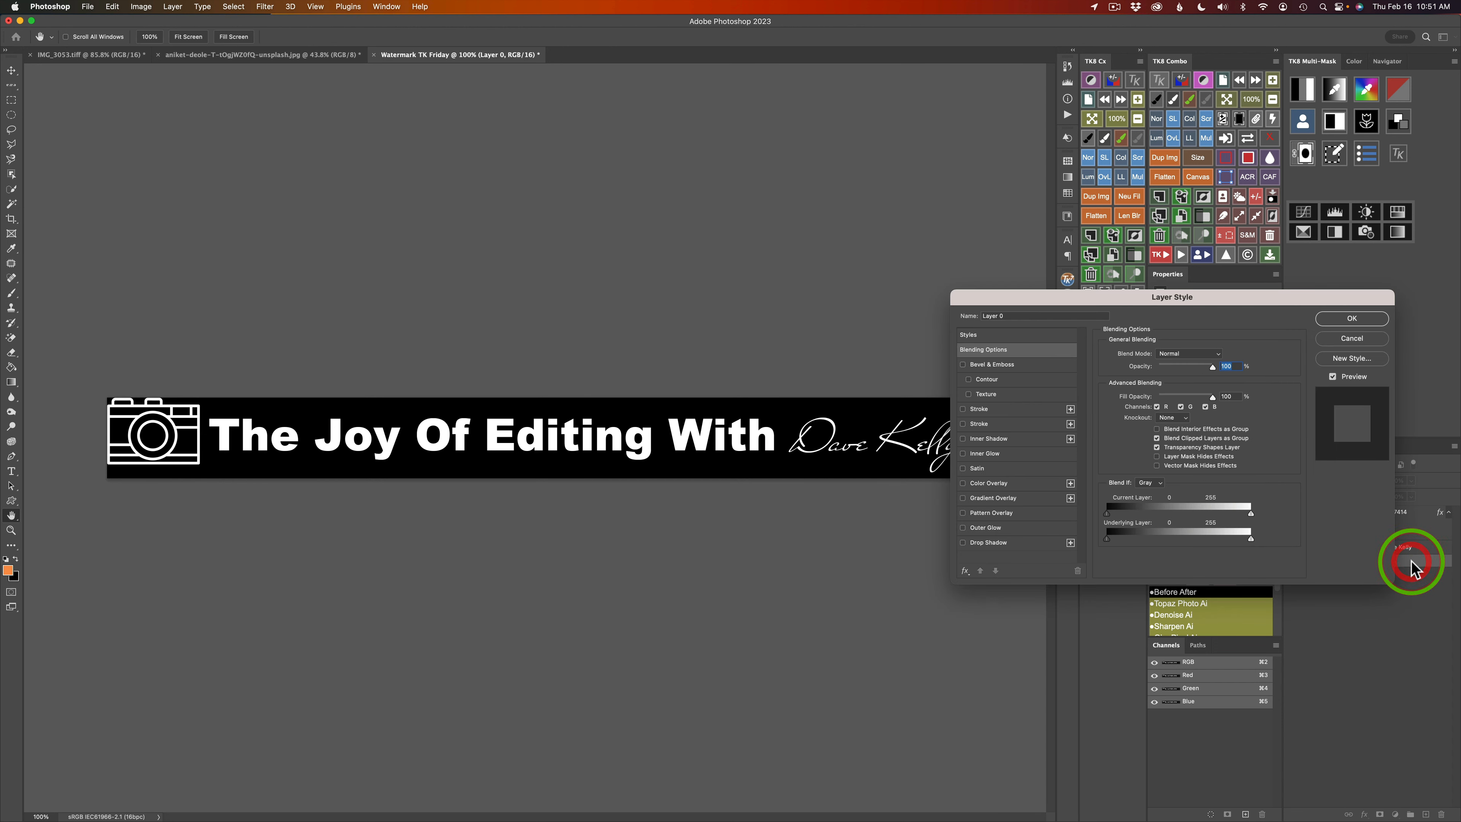
pyautogui.click(998, 484)
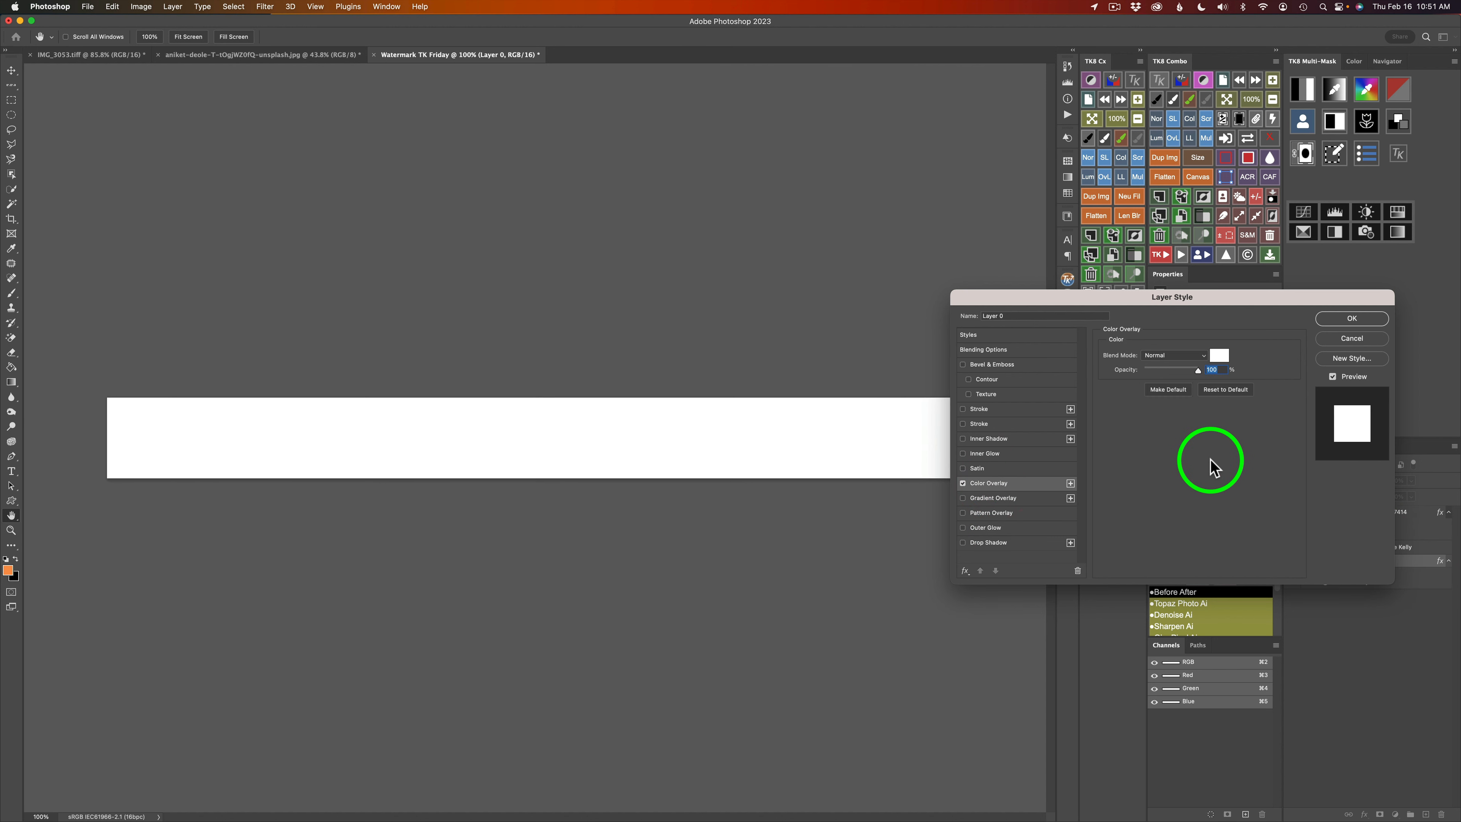
pyautogui.click(1219, 355)
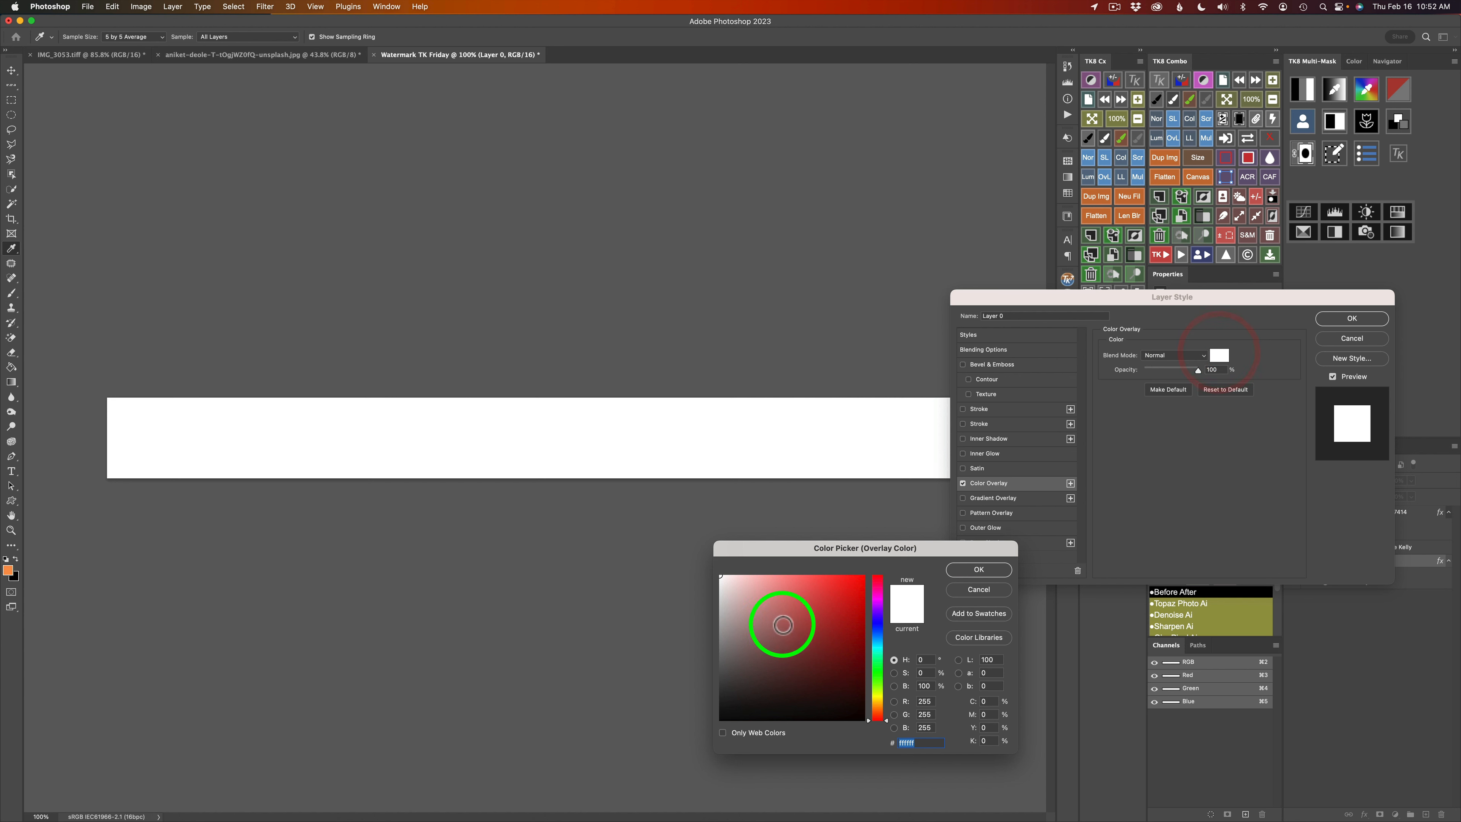
pyautogui.click(862, 578)
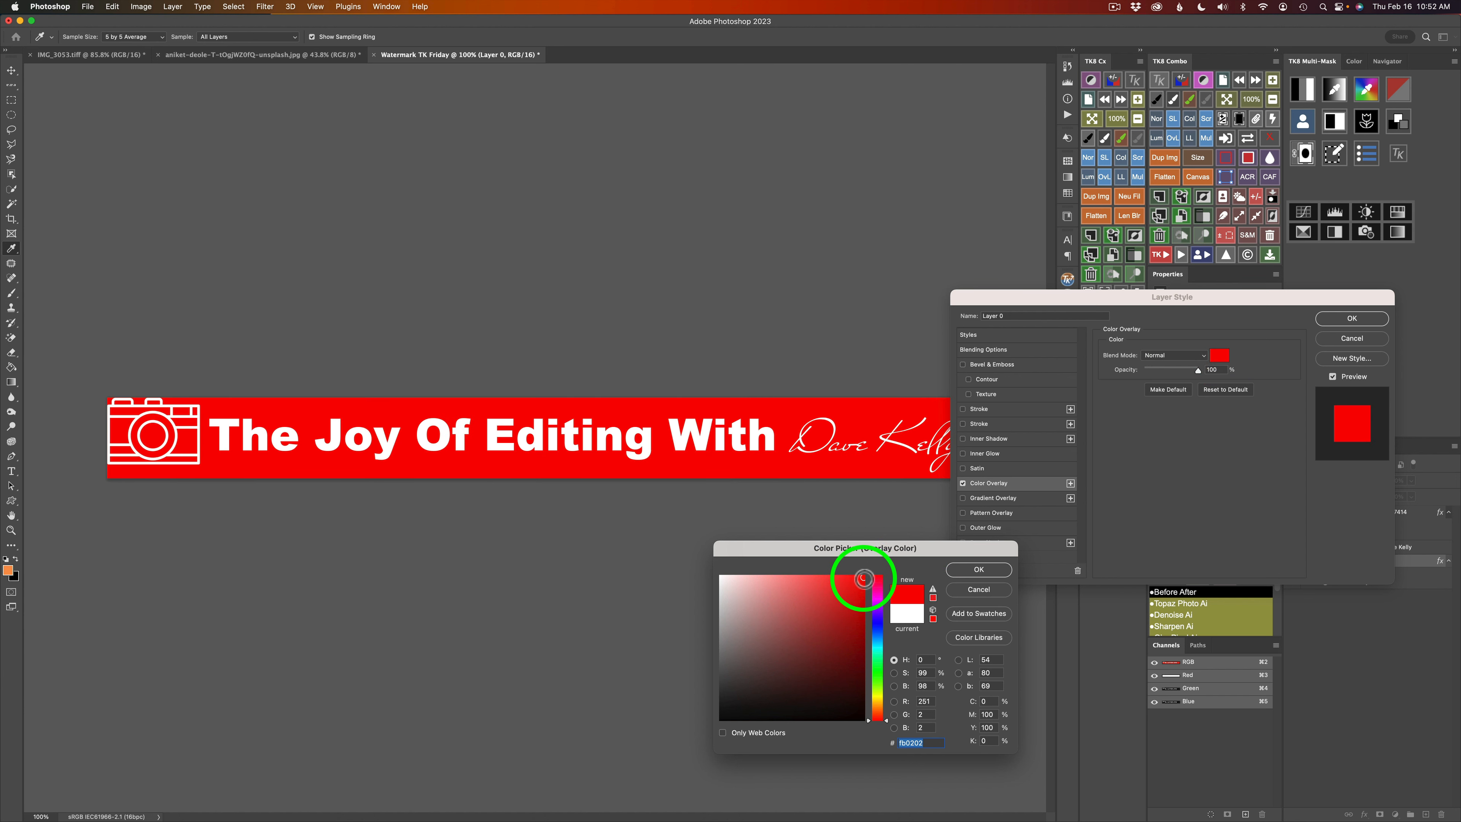
pyautogui.moveTo(857, 587); pyautogui.dragTo(872, 739)
pyautogui.click(983, 570)
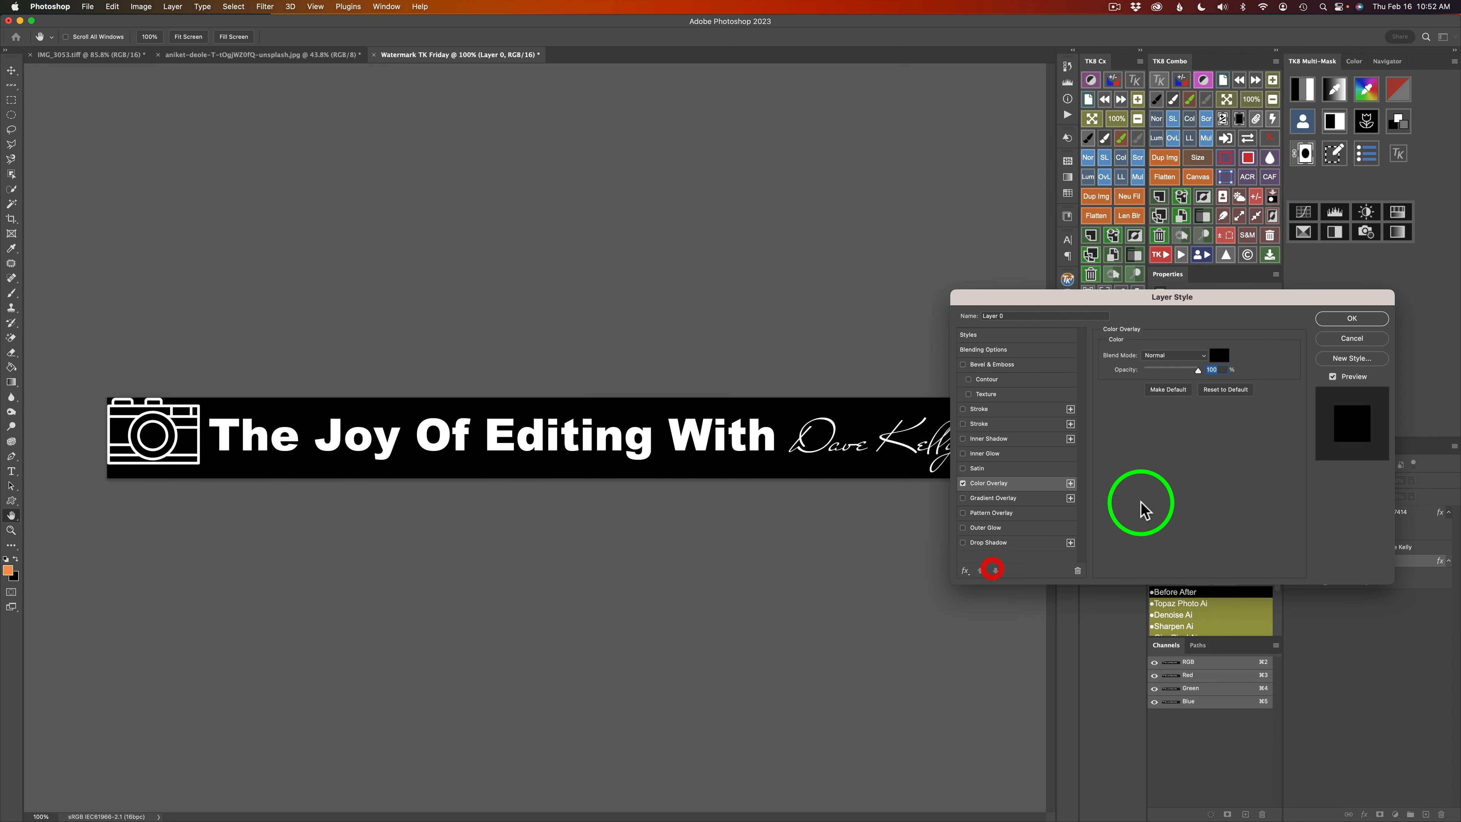
pyautogui.click(1351, 319)
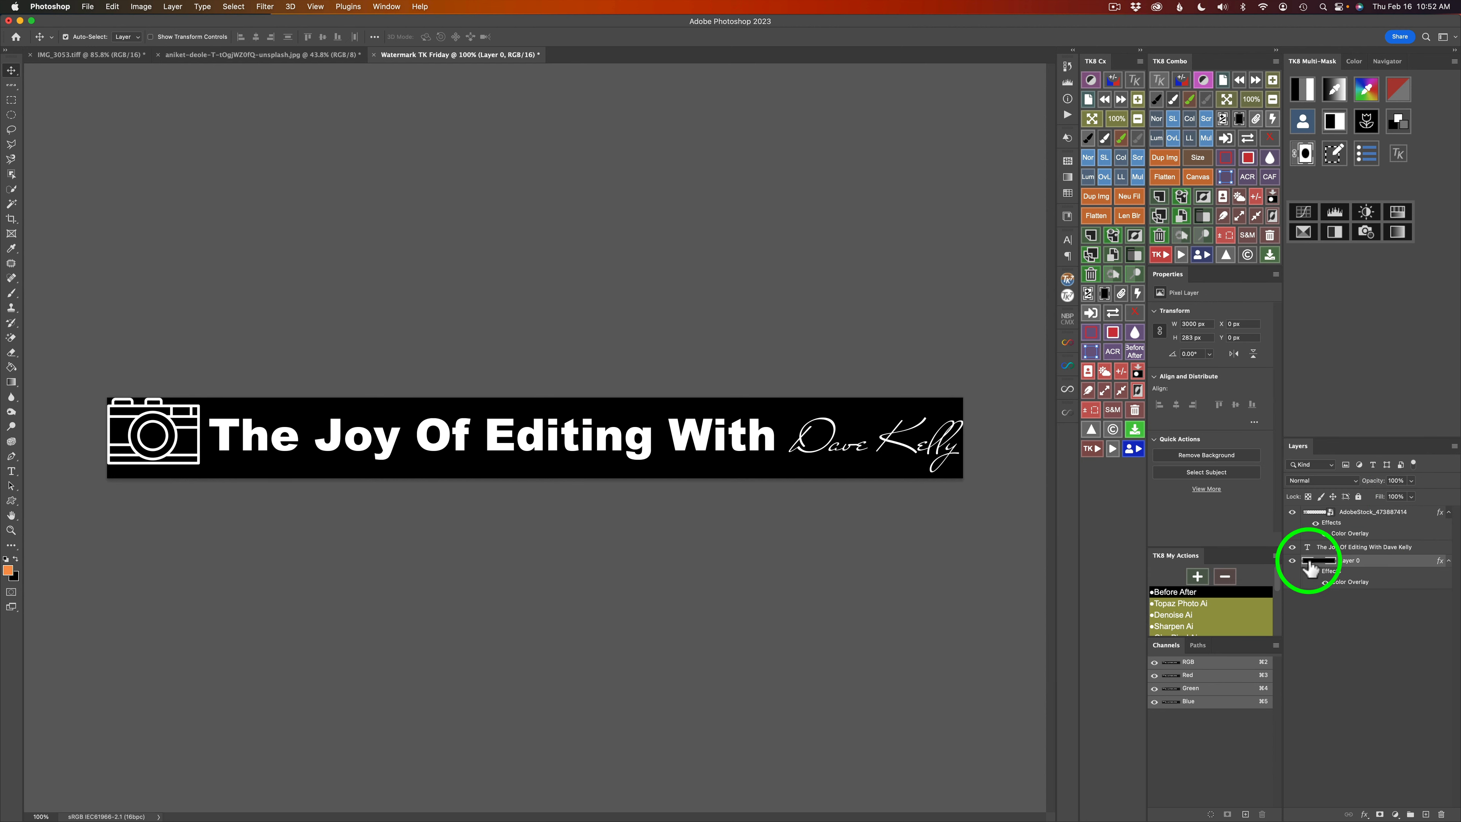
pyautogui.click(1292, 562)
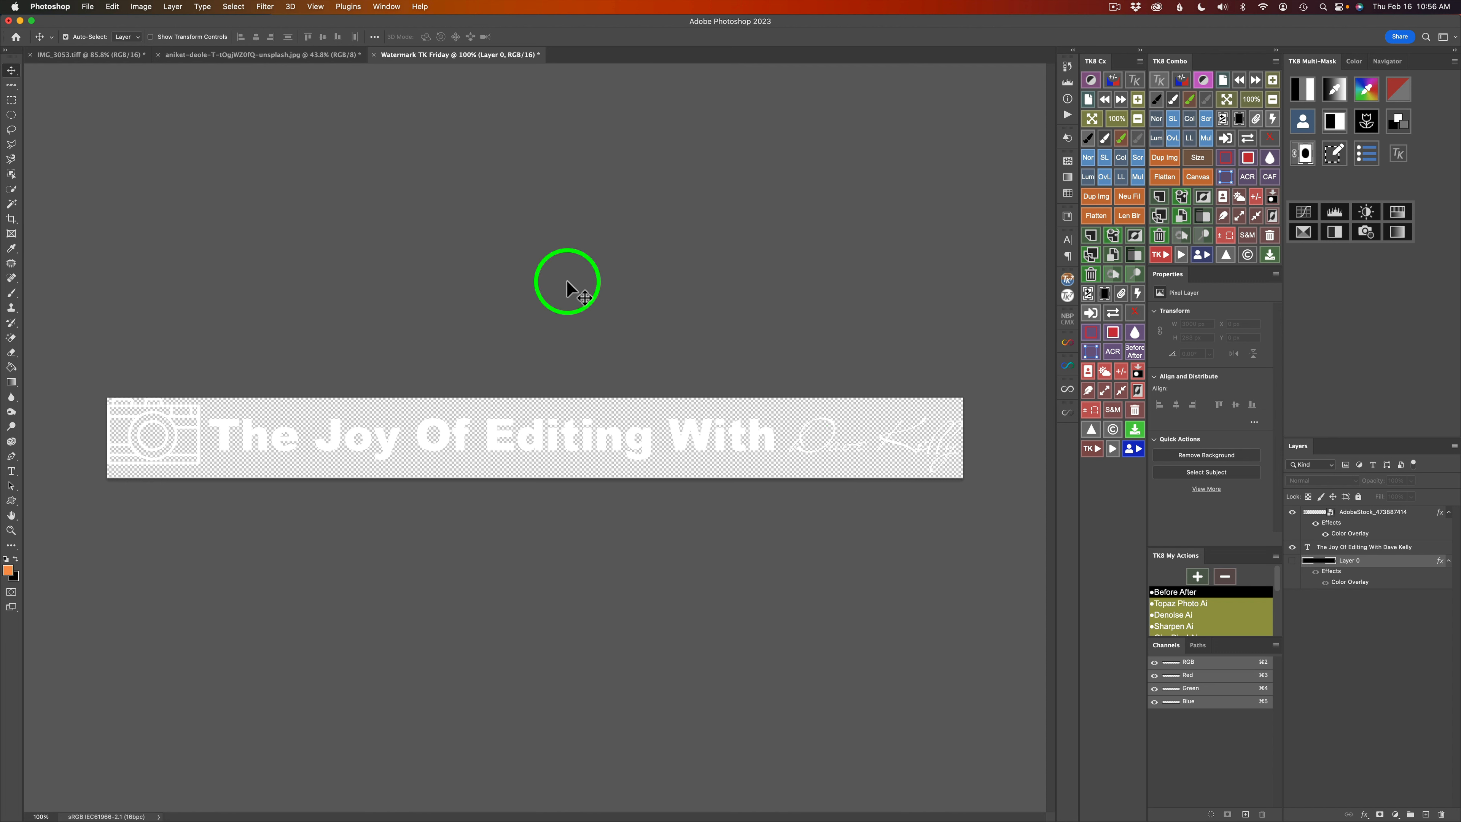
# - Save the document on the computer as Watermark TK Friday.psd in the Watermarks folder of Photoshop Scratch SSD and close it
pyautogui.click(87, 7)
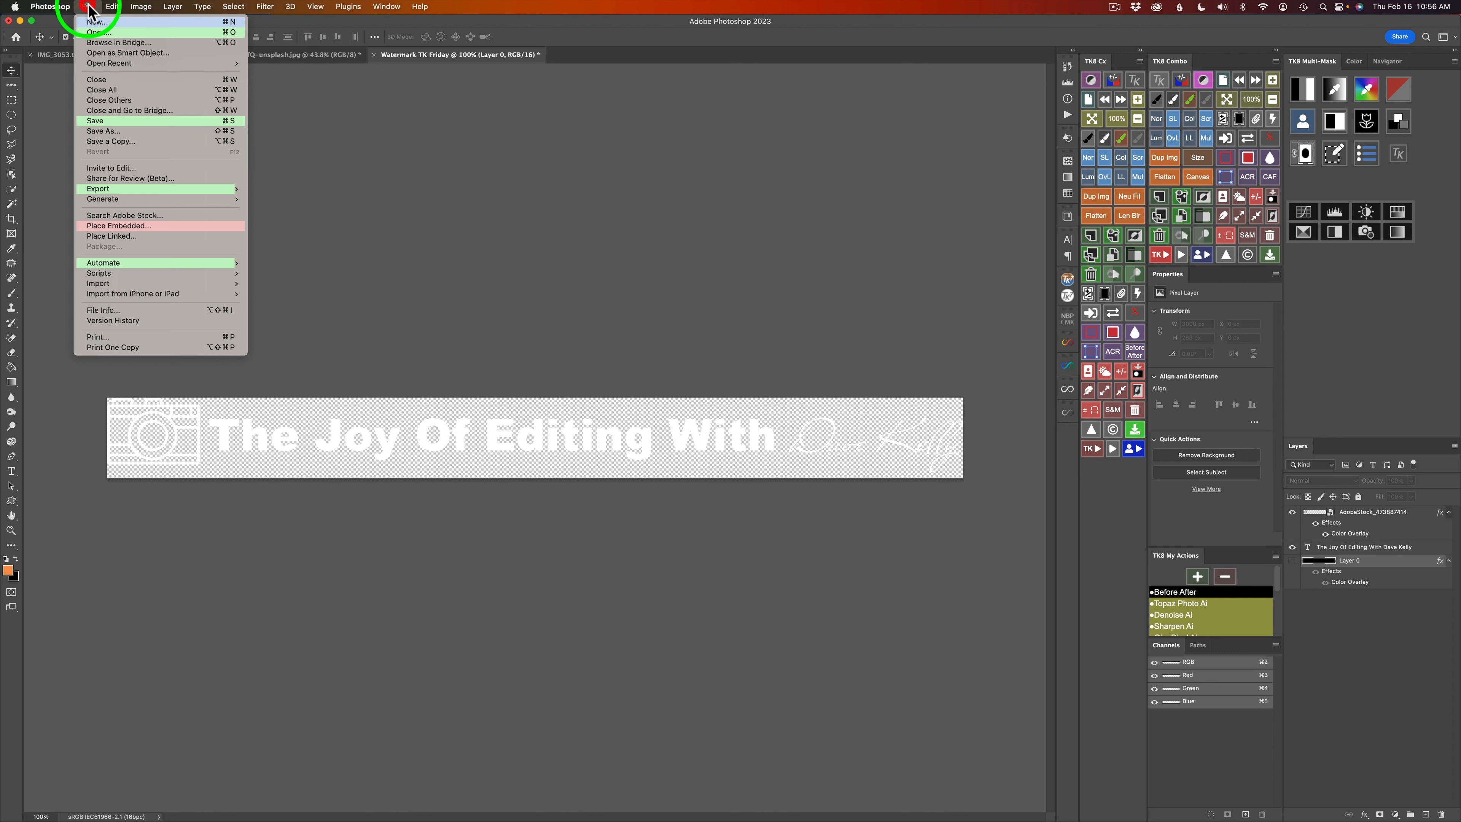
pyautogui.click(120, 121)
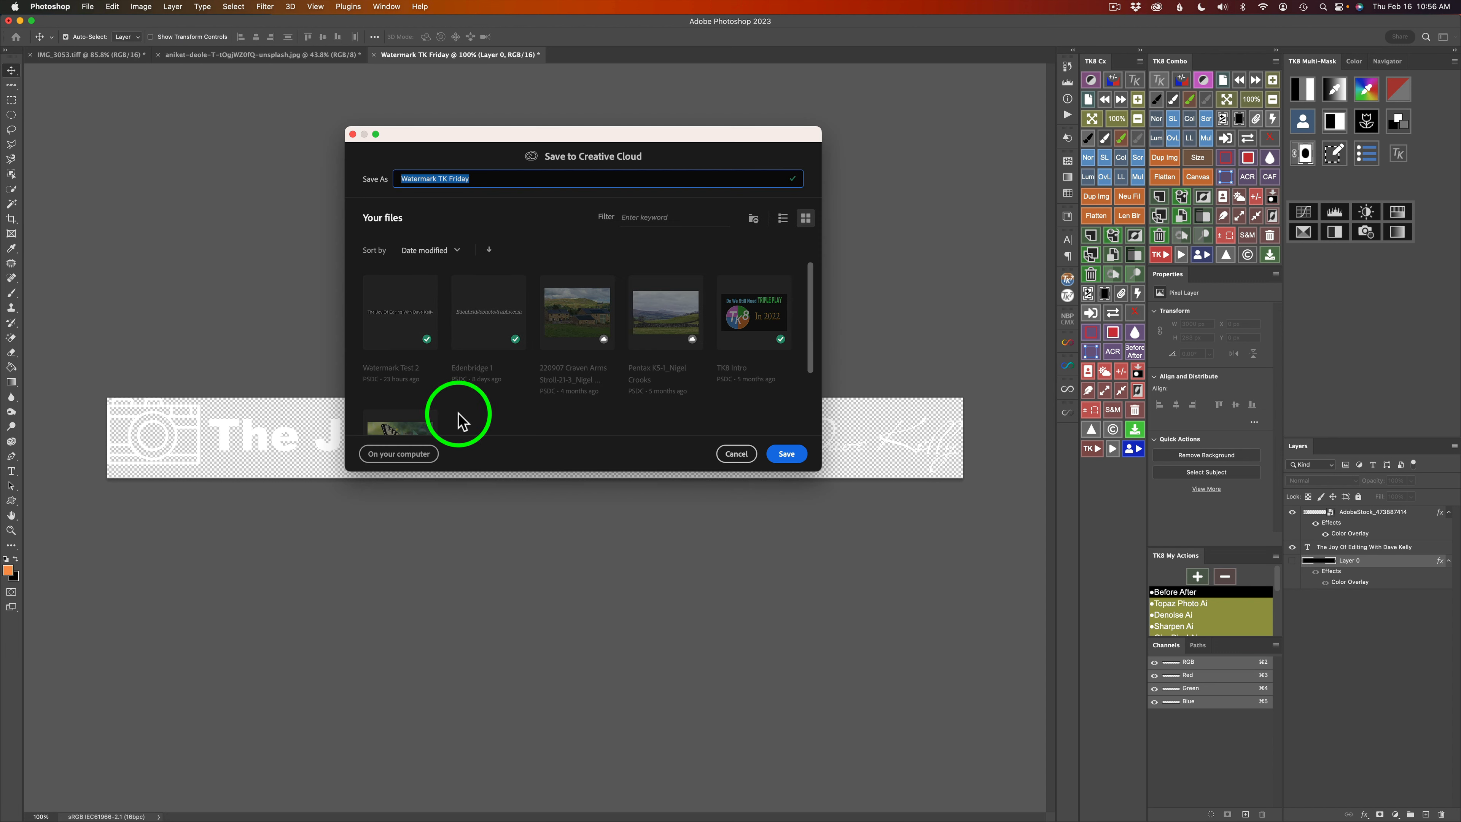
pyautogui.click(412, 455)
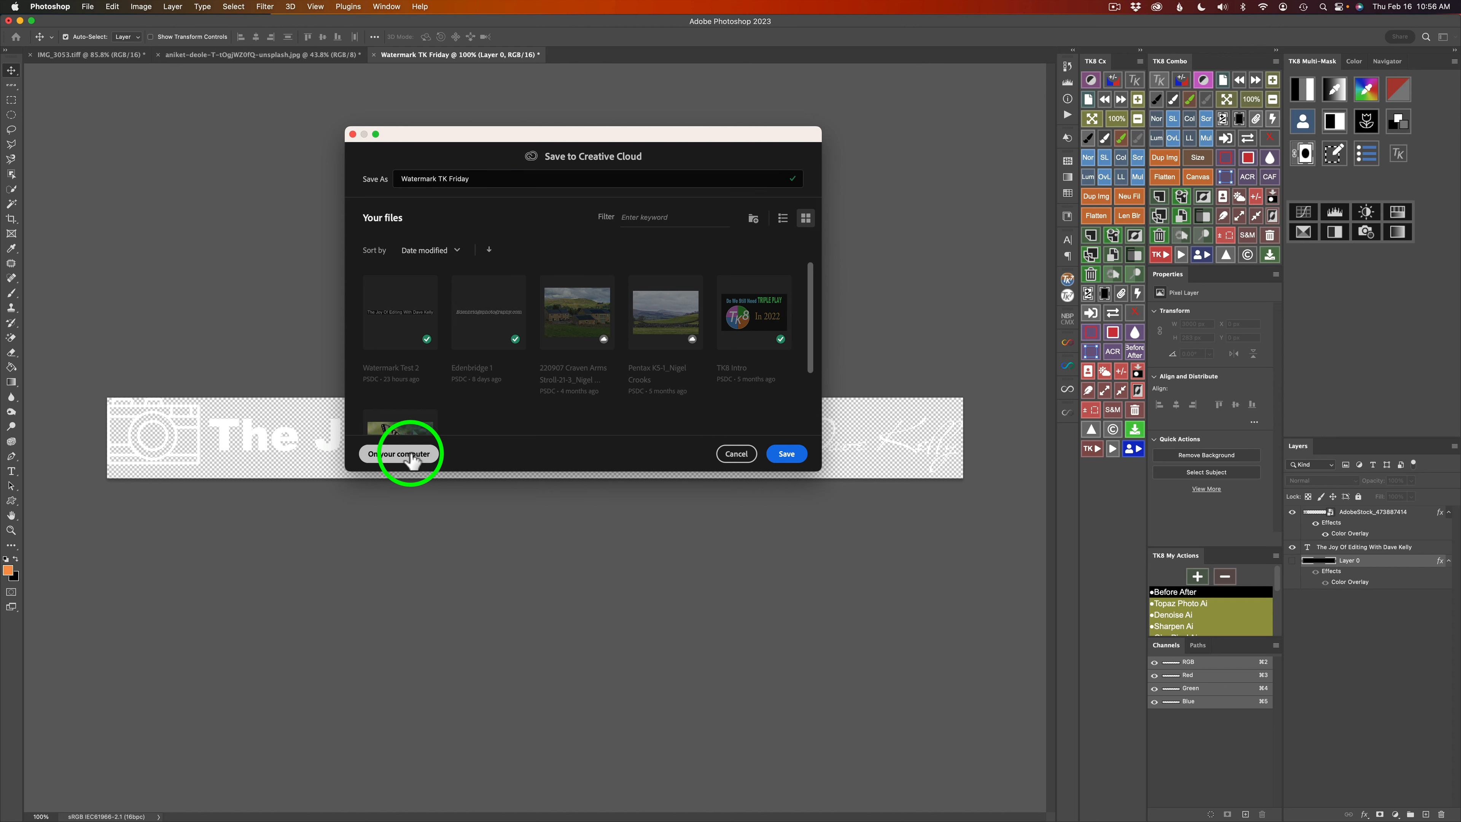
pyautogui.click(413, 455)
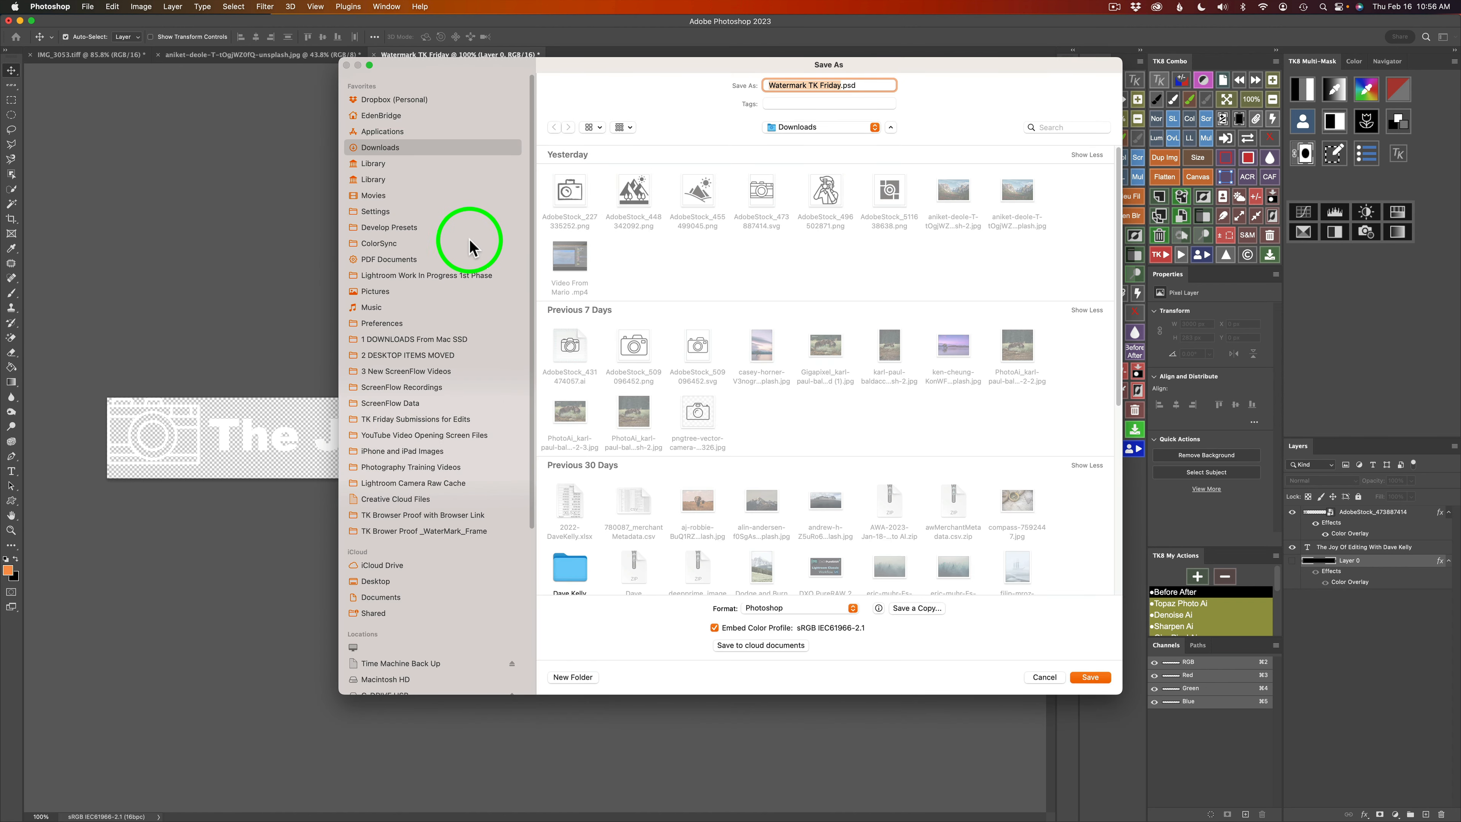
pyautogui.scroll(-5, 466, 414)
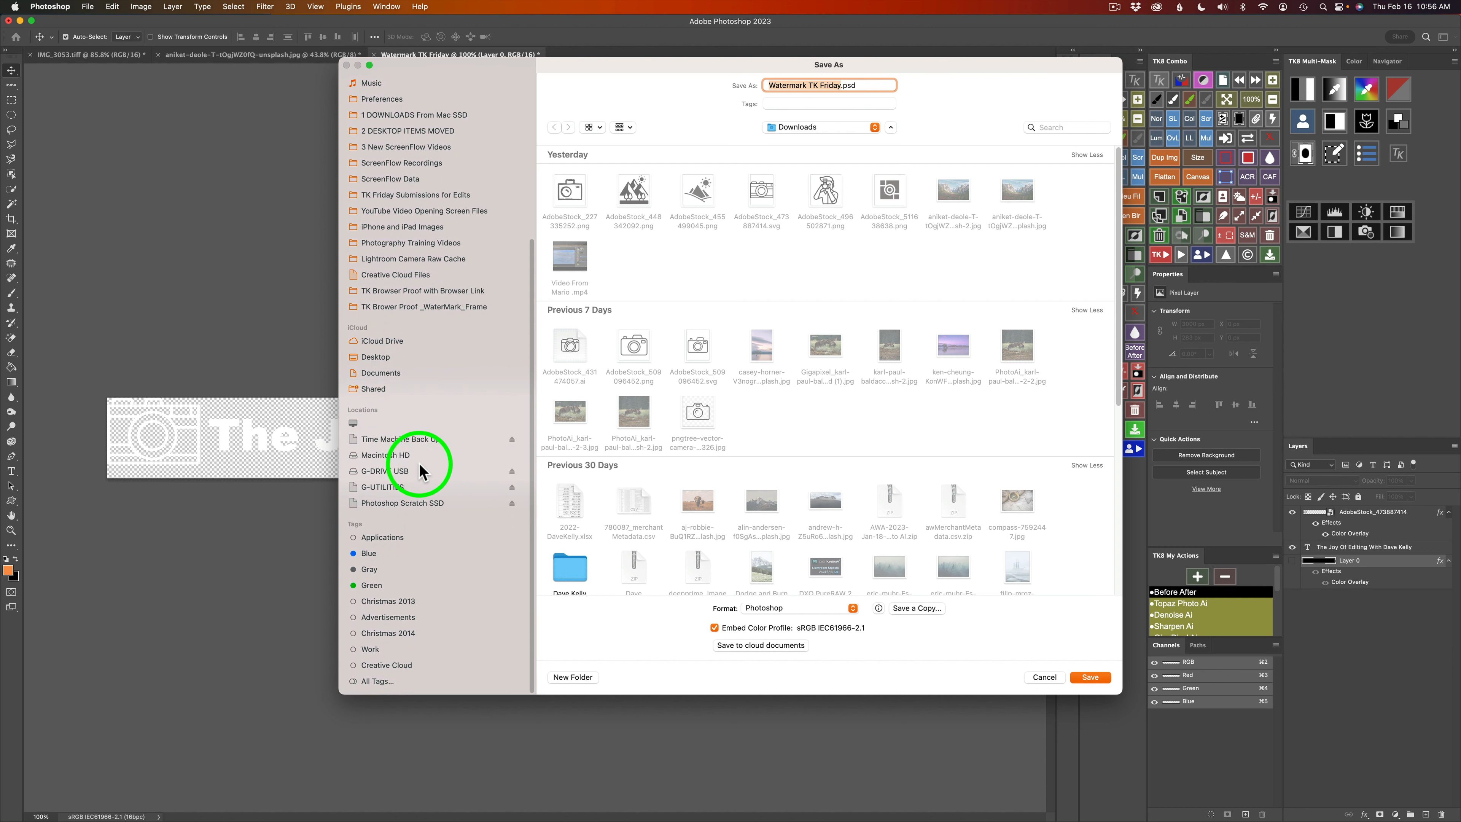
pyautogui.click(396, 502)
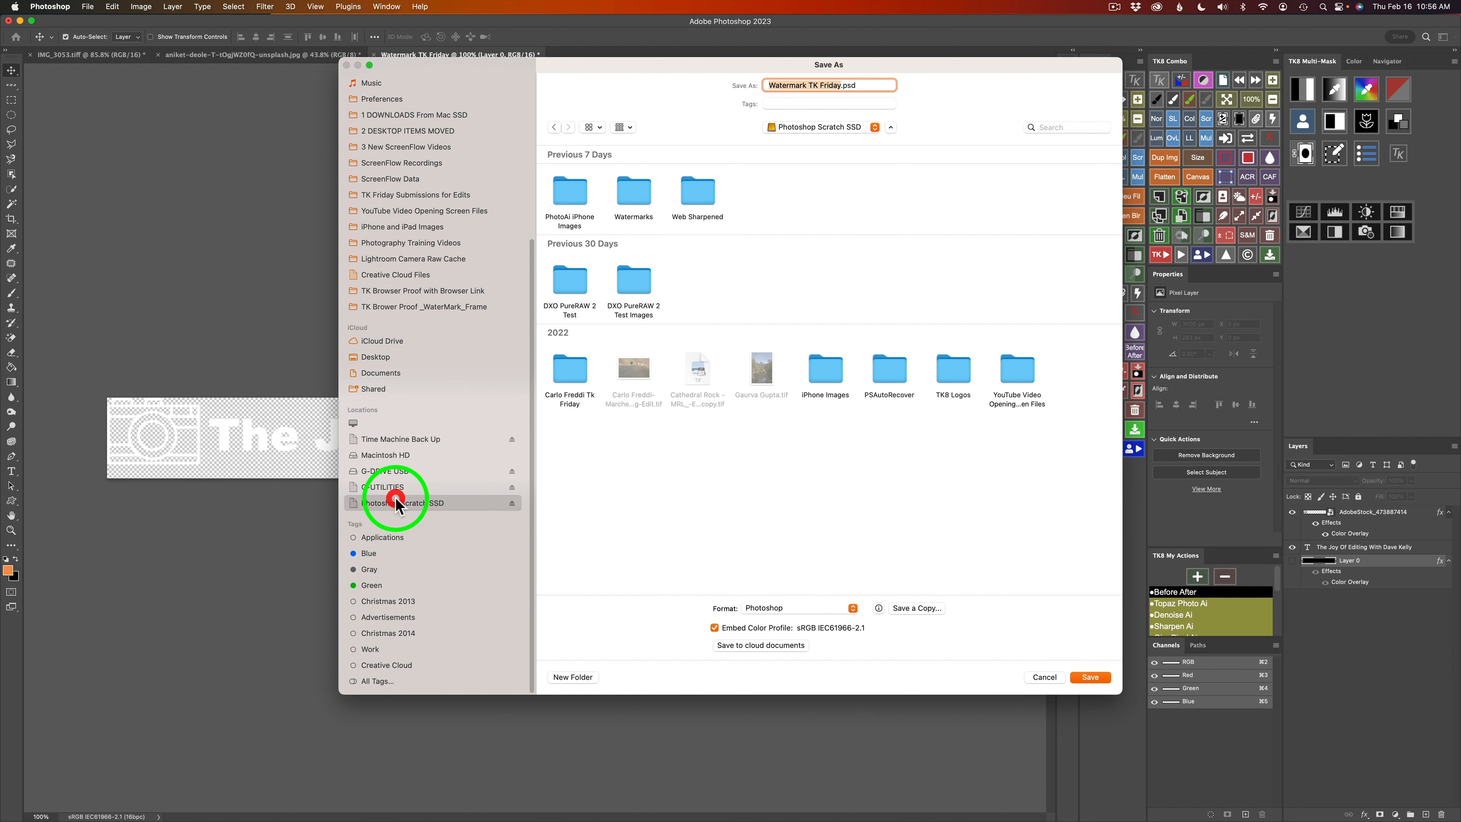
pyautogui.doubleClick(639, 198)
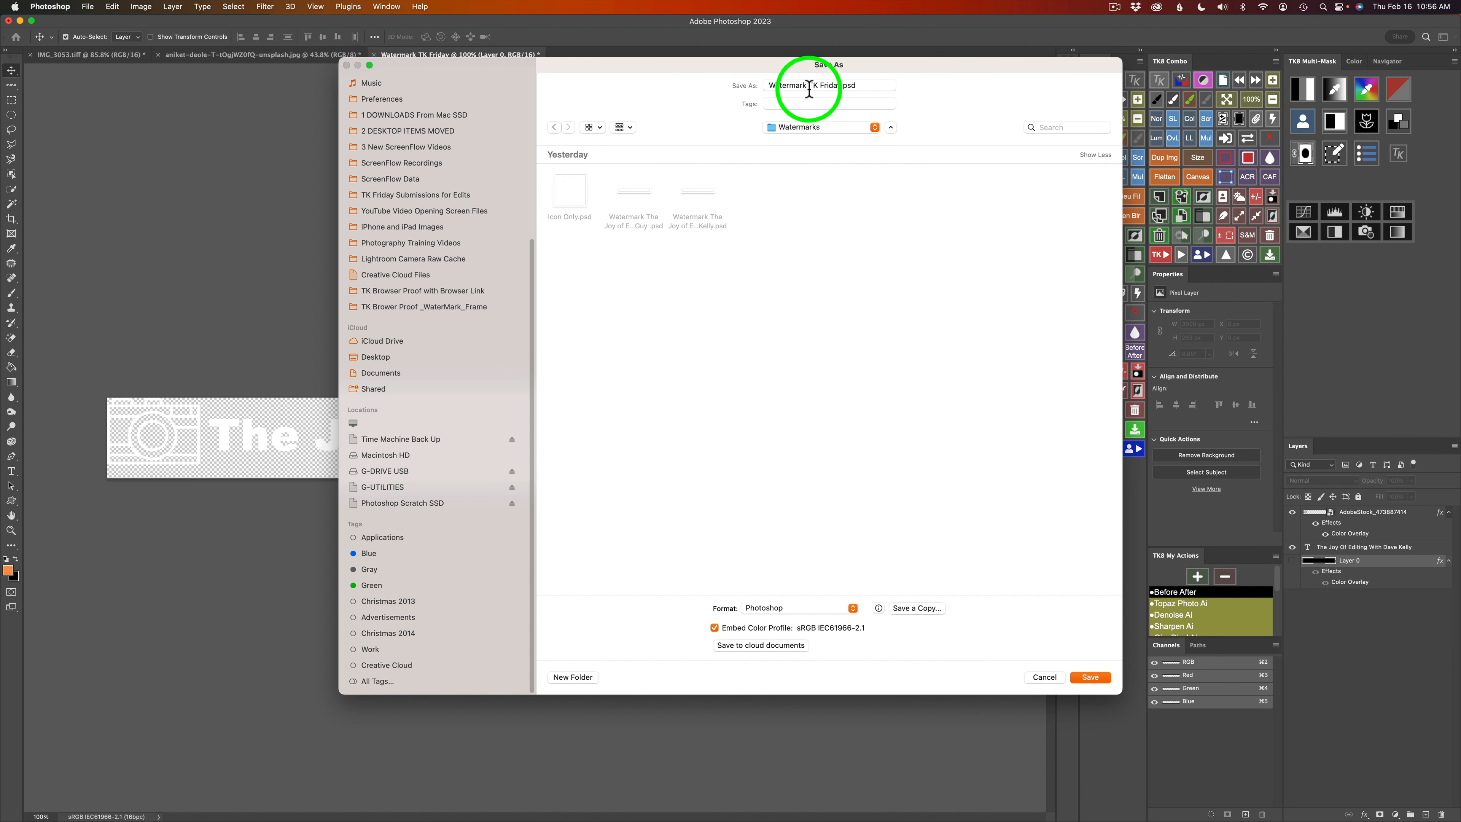
pyautogui.click(1091, 676)
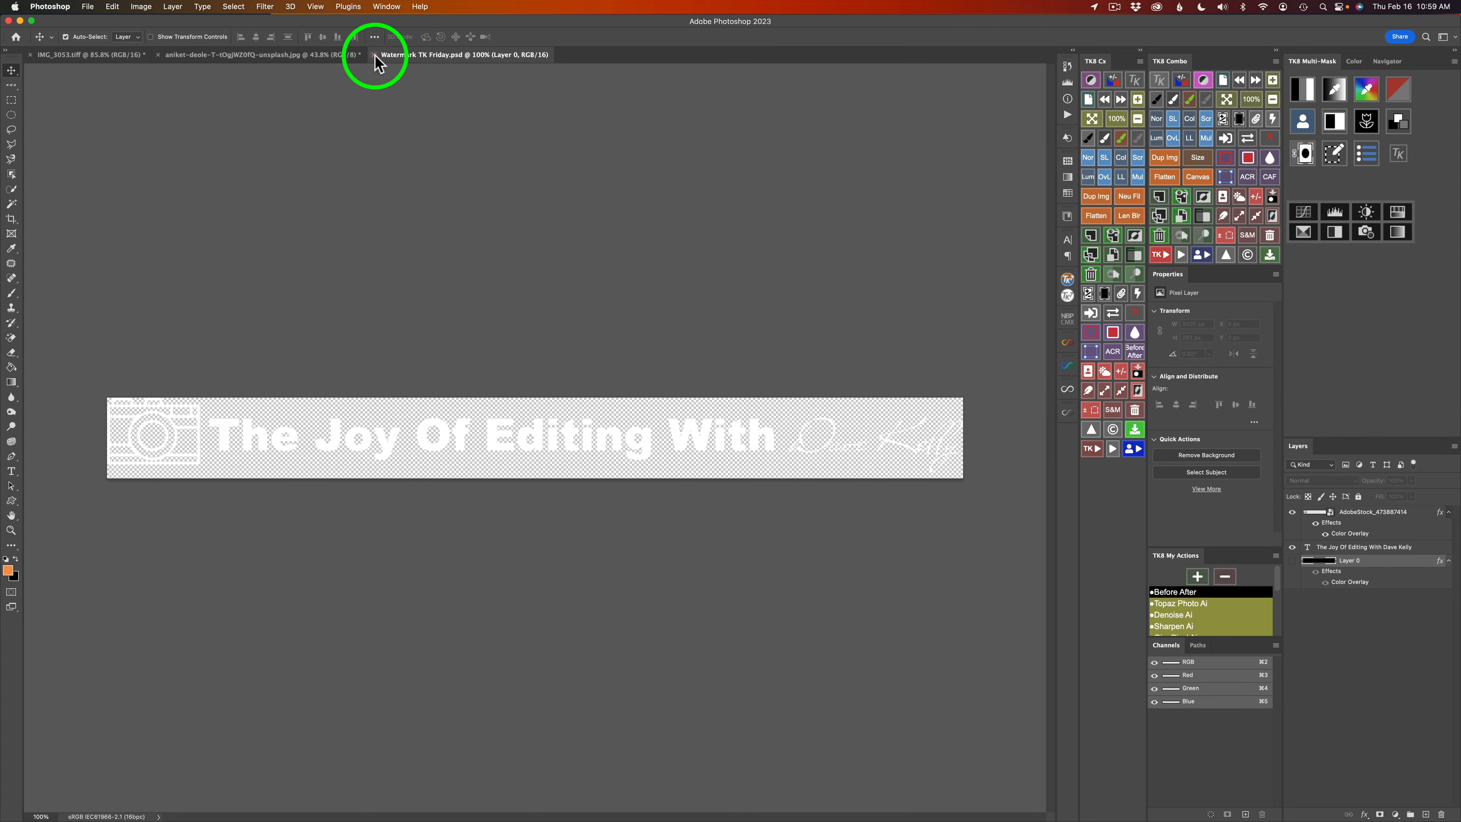
pyautogui.click(374, 55)
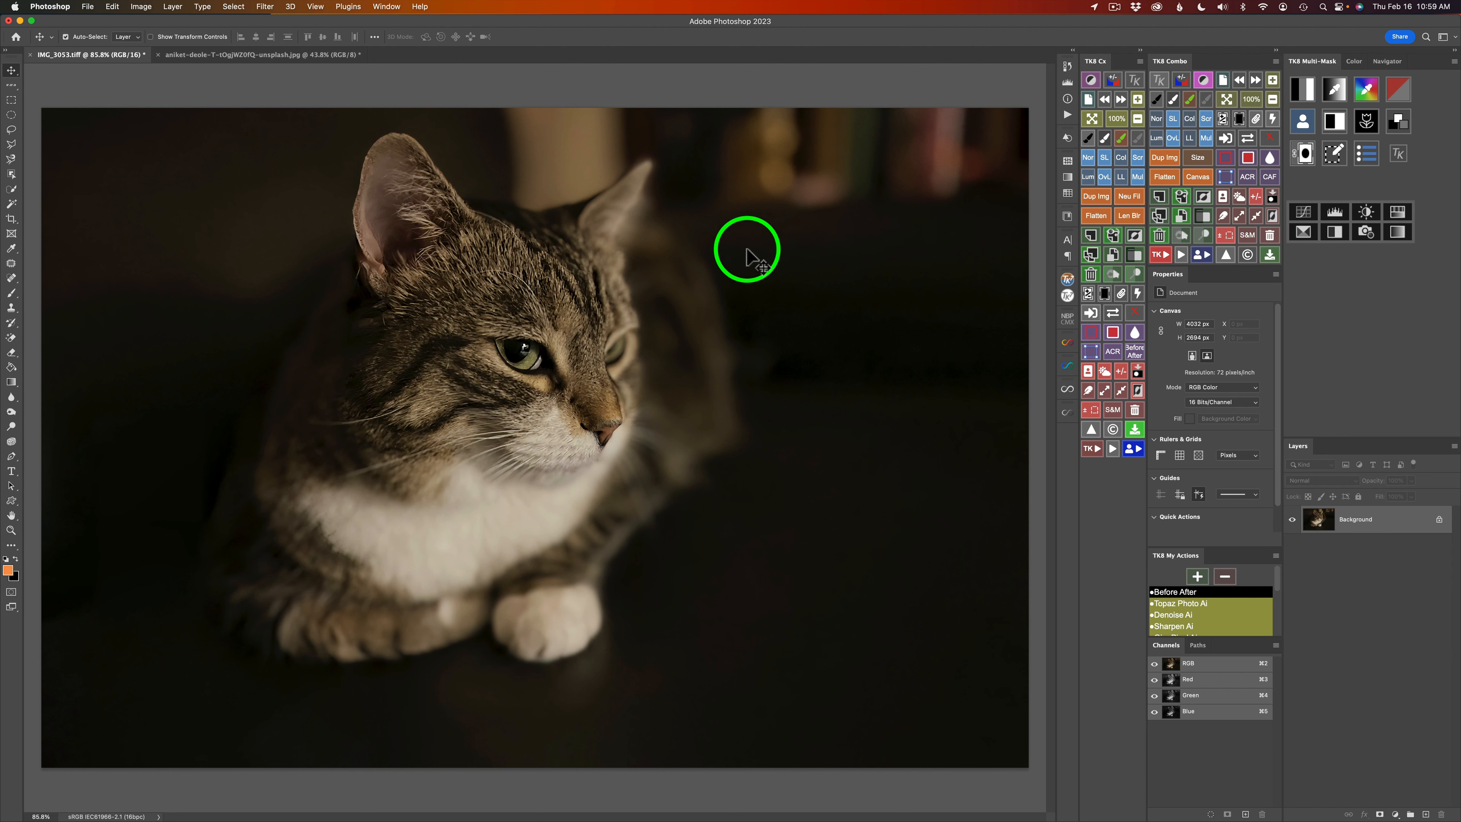
# - Create a new 2000 x 2000 pixel document named "TK Friday Big Watermark" with black background contents
pyautogui.click(1215, 79)
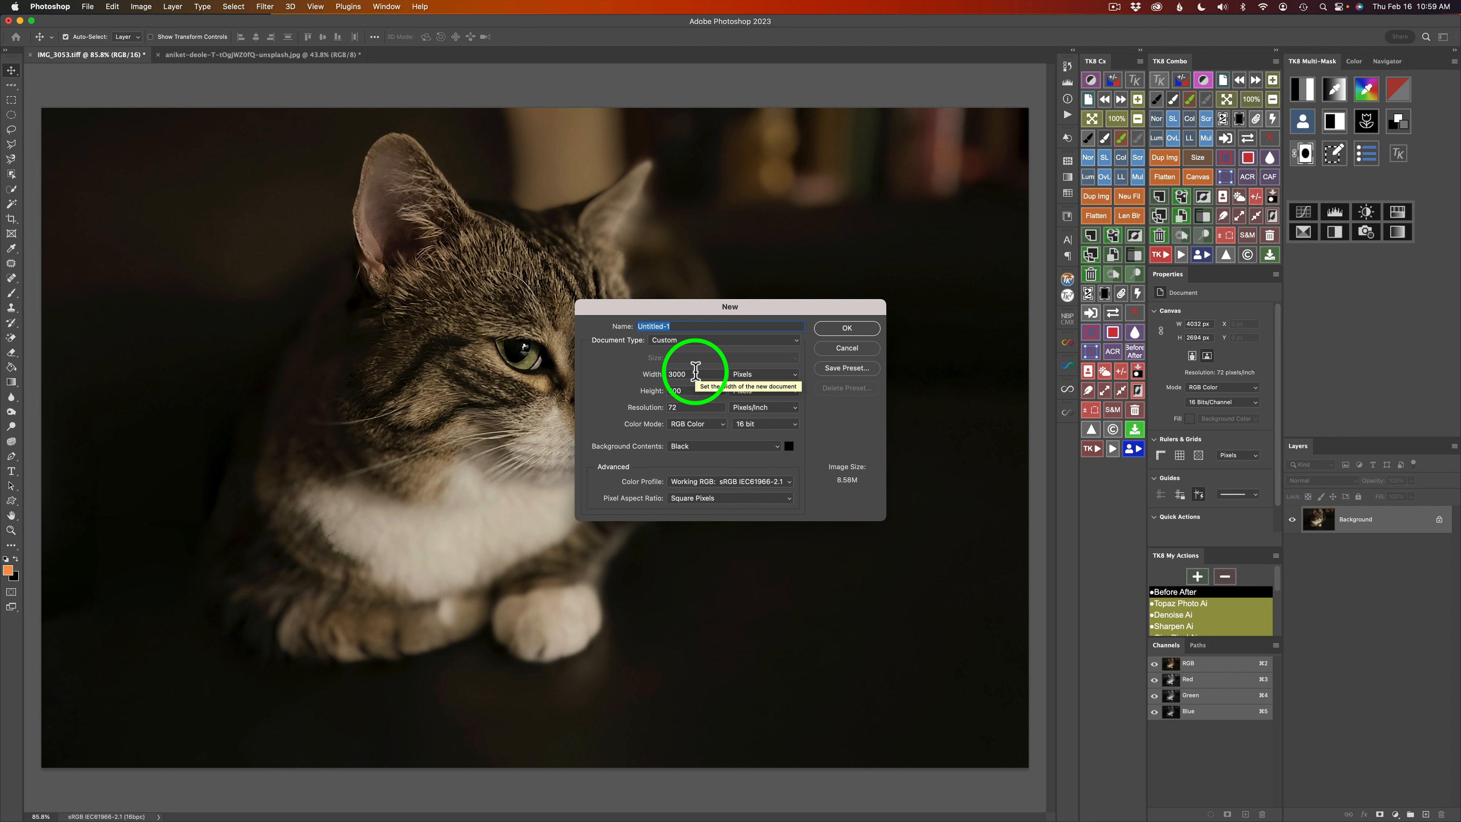
pyautogui.click(599, 377)
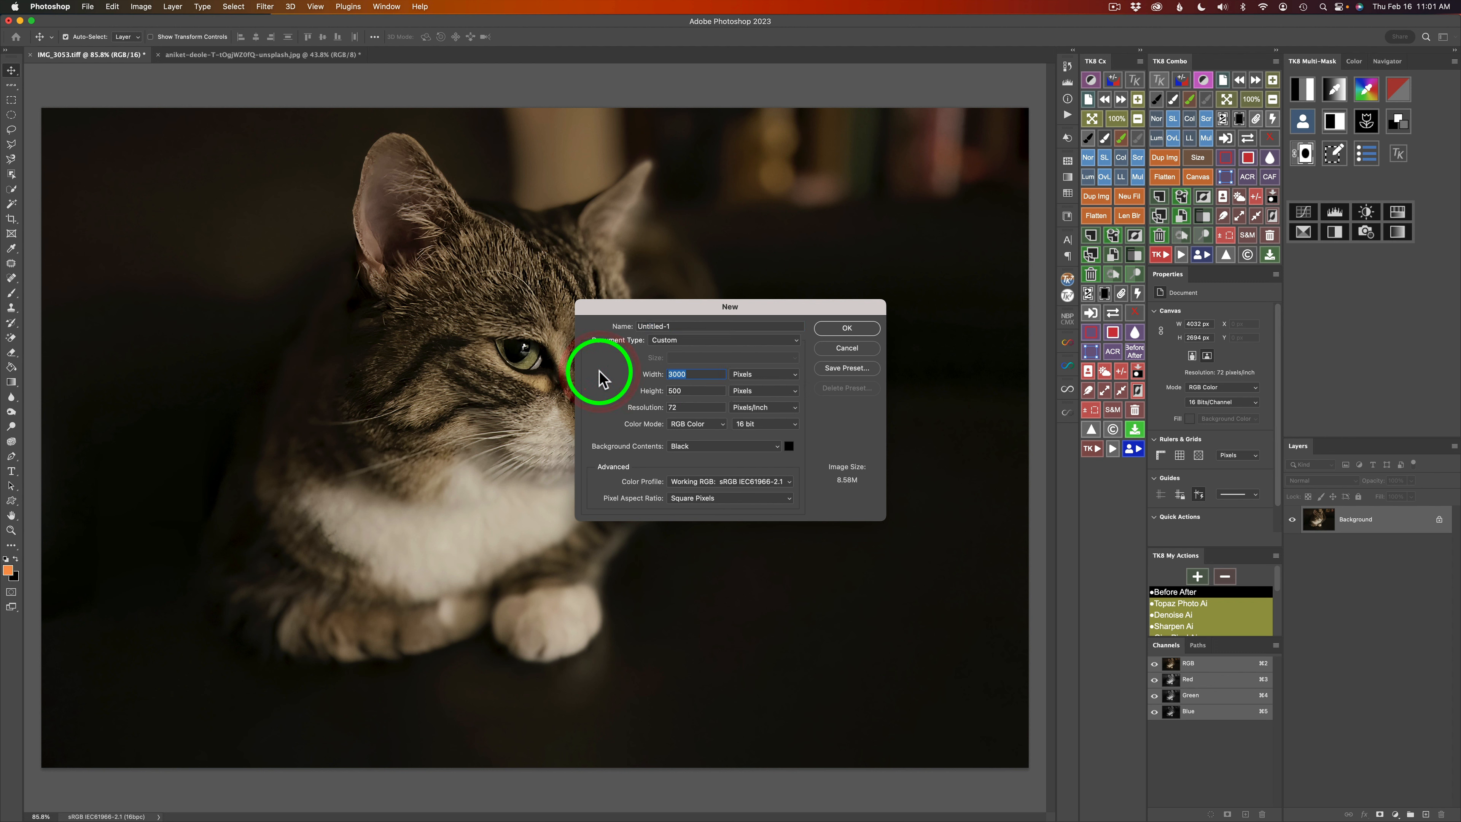
pyautogui.write('200')
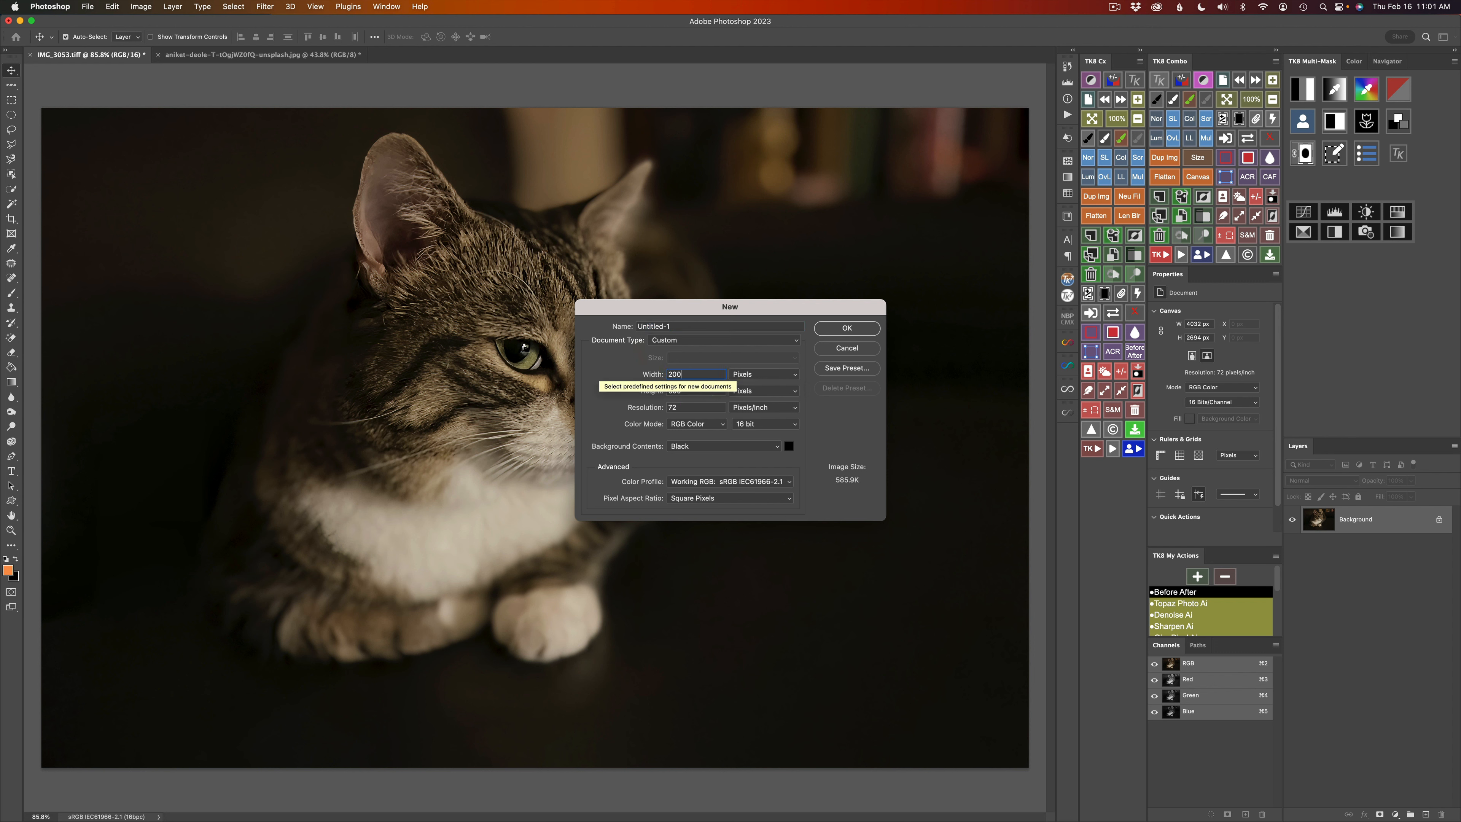
pyautogui.write('0')
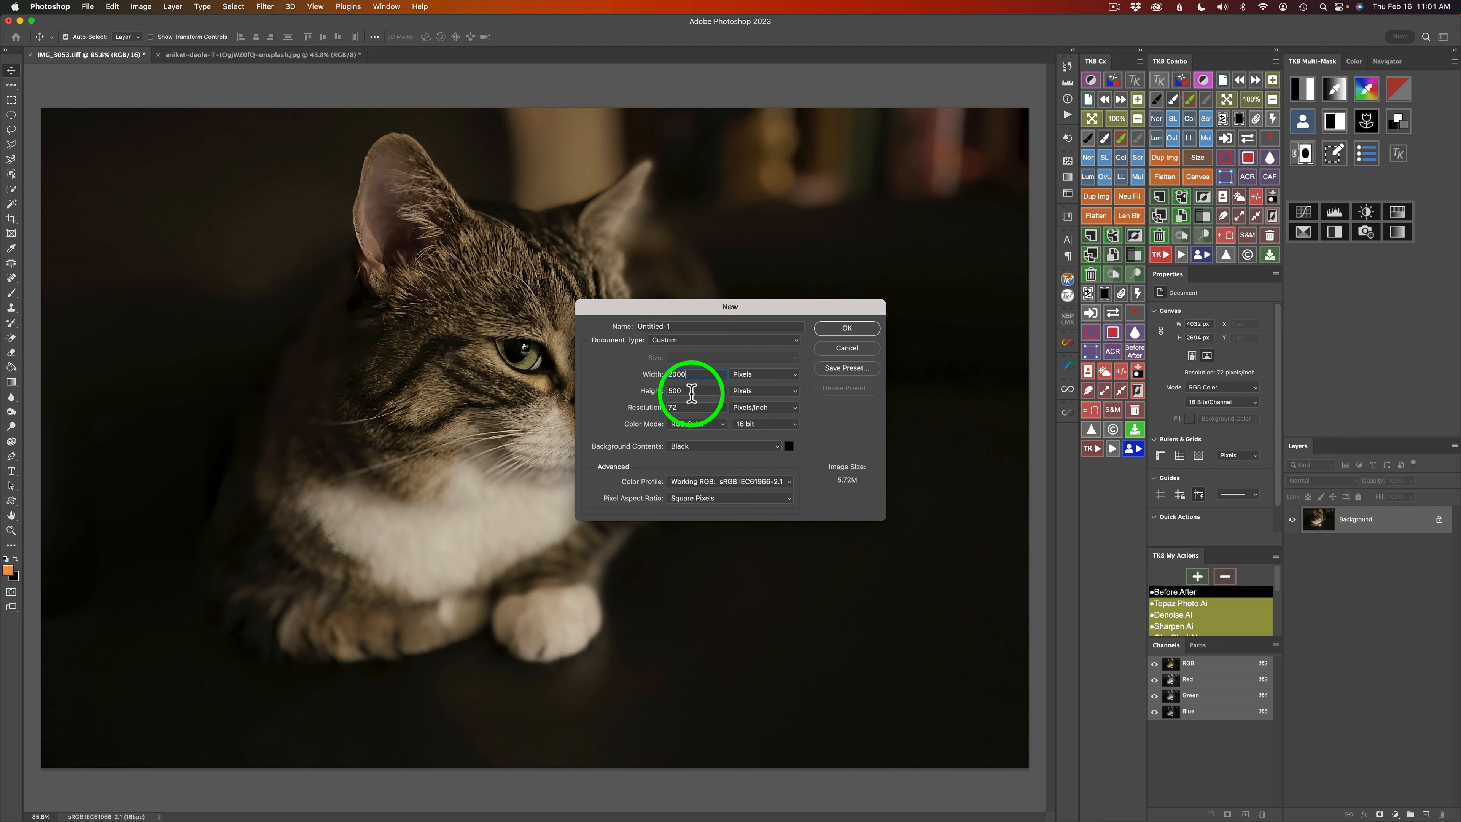
pyautogui.click(643, 390)
pyautogui.write('2000')
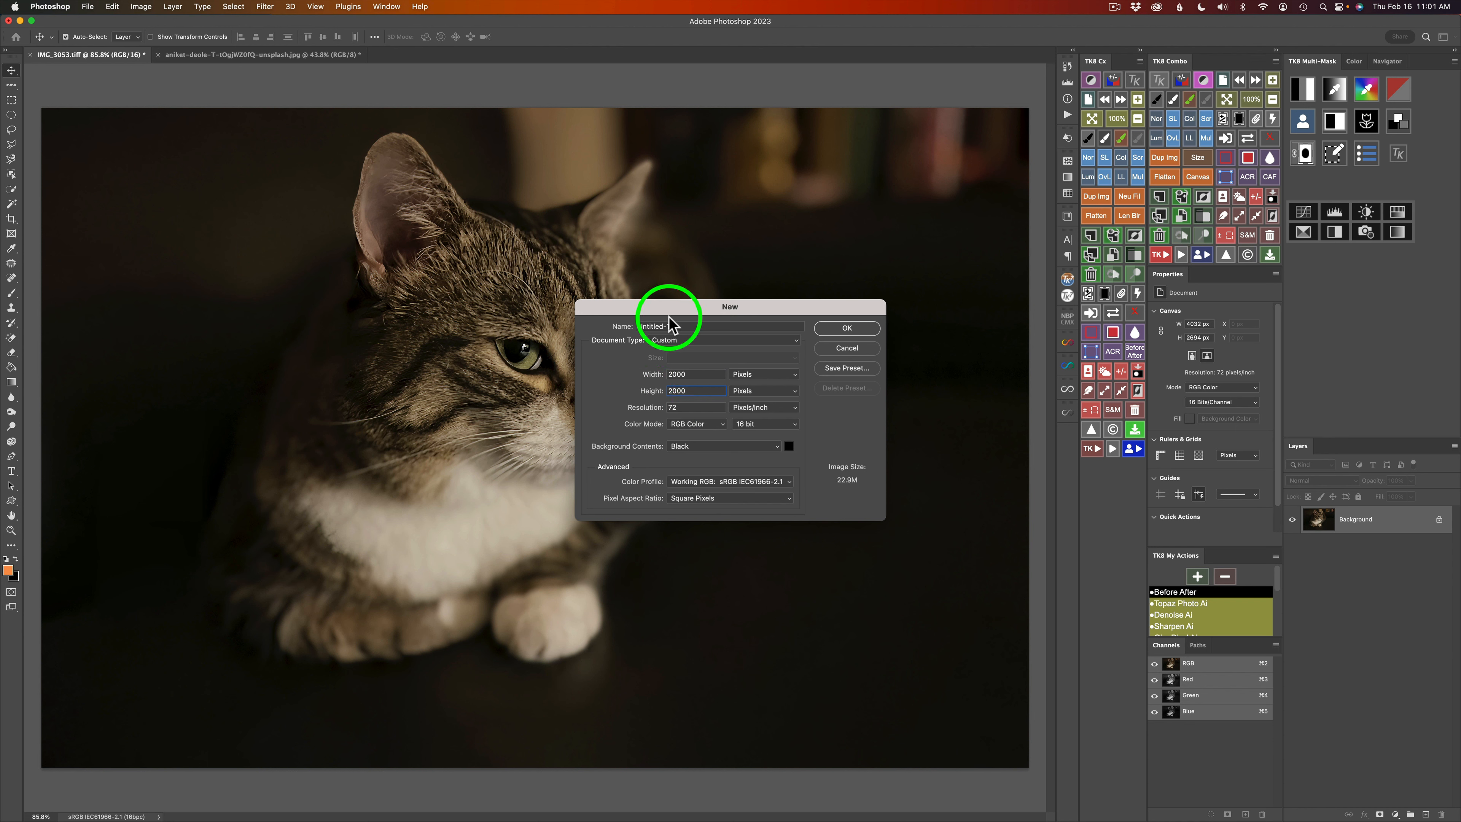
pyautogui.moveTo(681, 325); pyautogui.dragTo(591, 310)
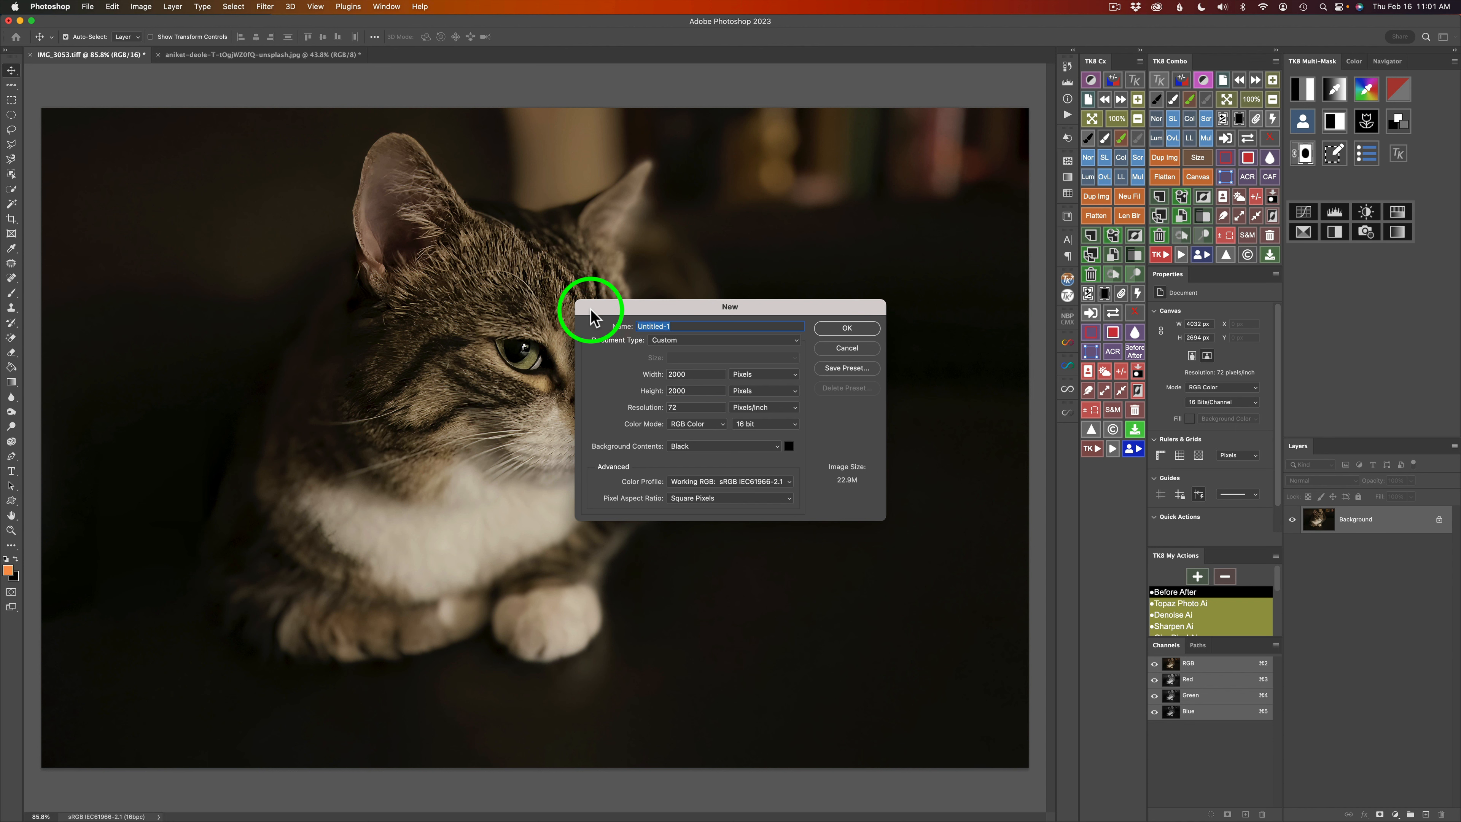
pyautogui.write('TK Fri')
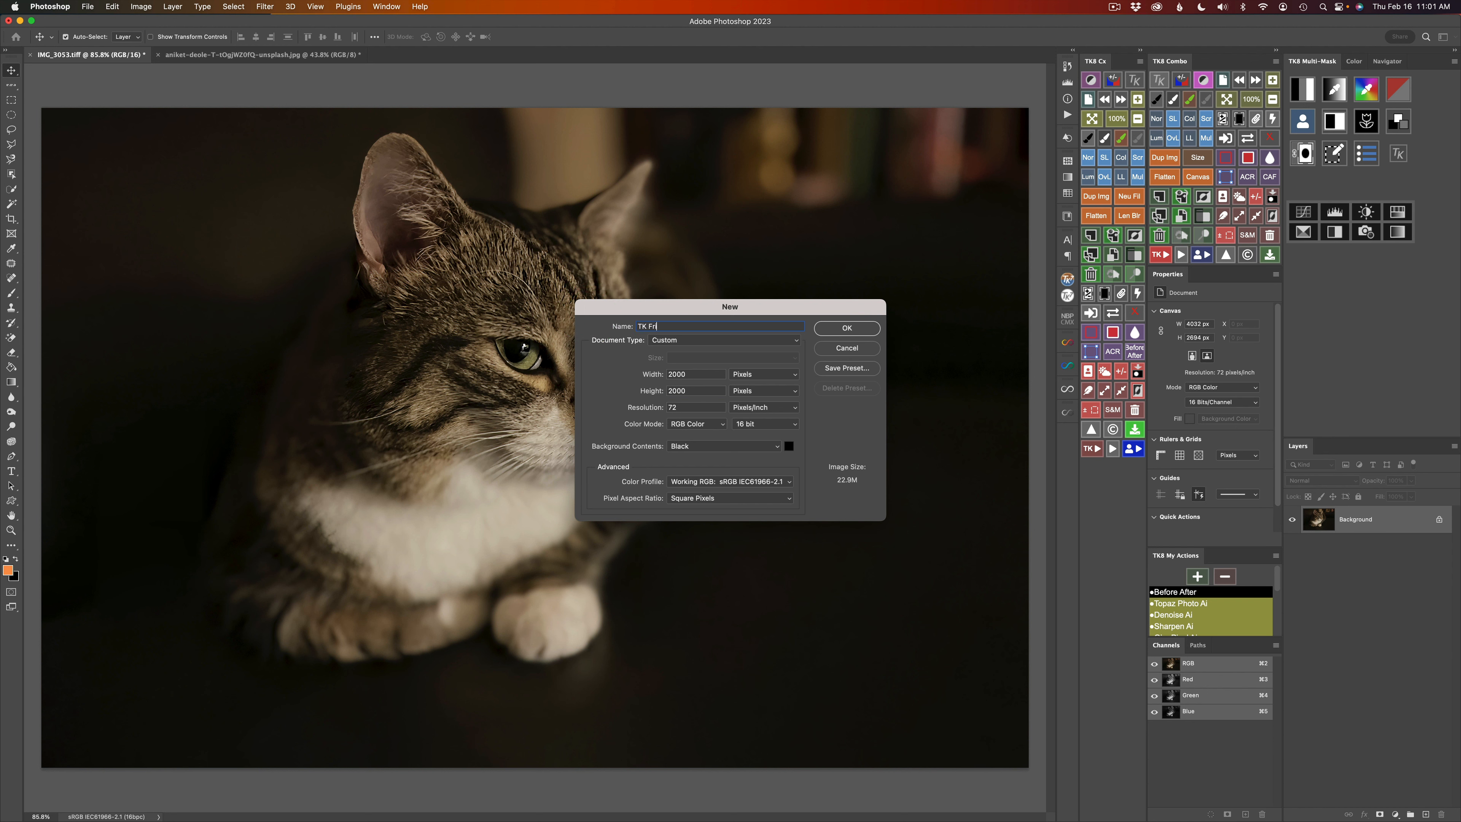
pyautogui.write('day Big Watermark')
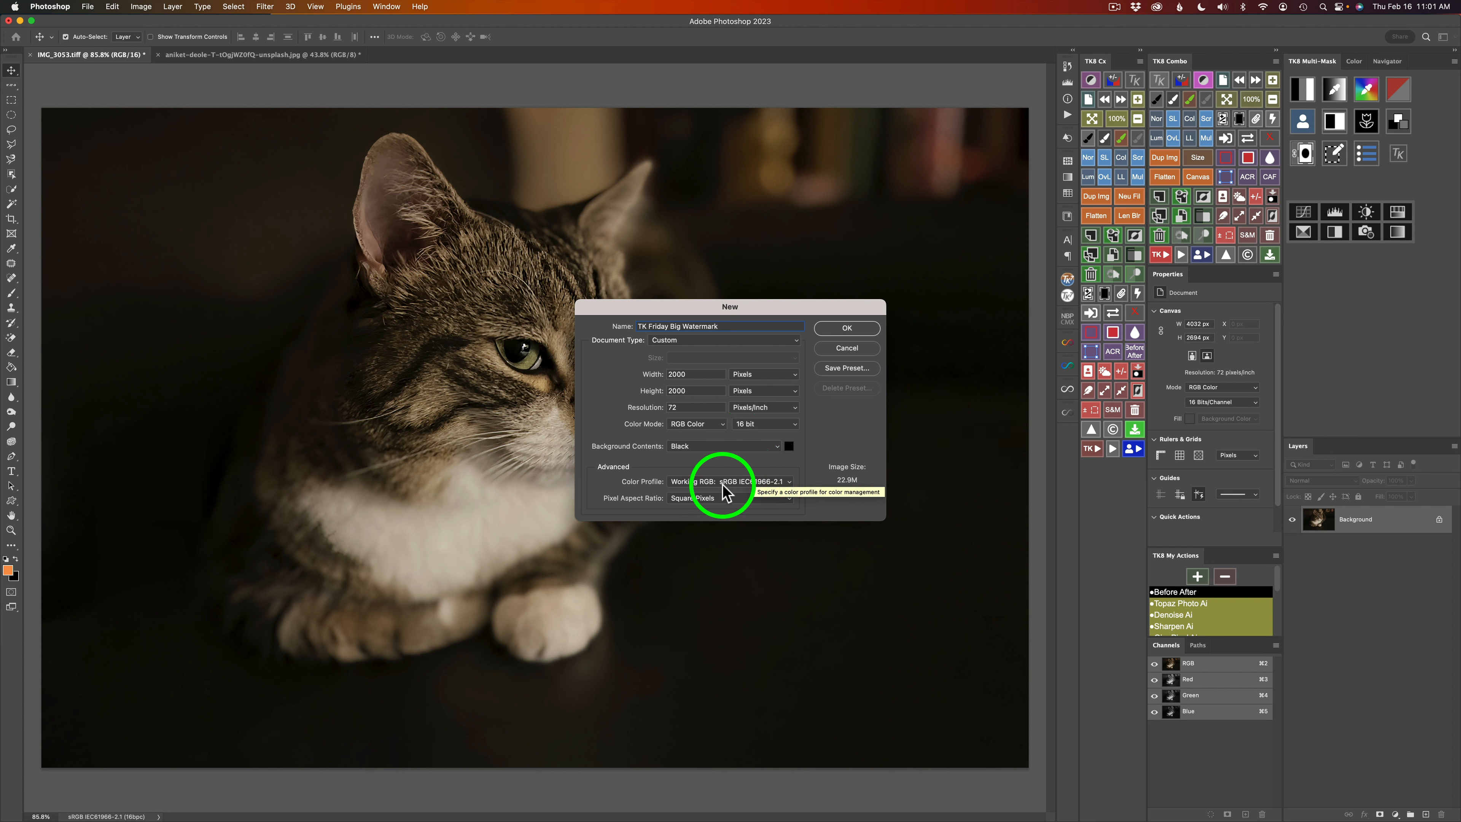
pyautogui.click(847, 328)
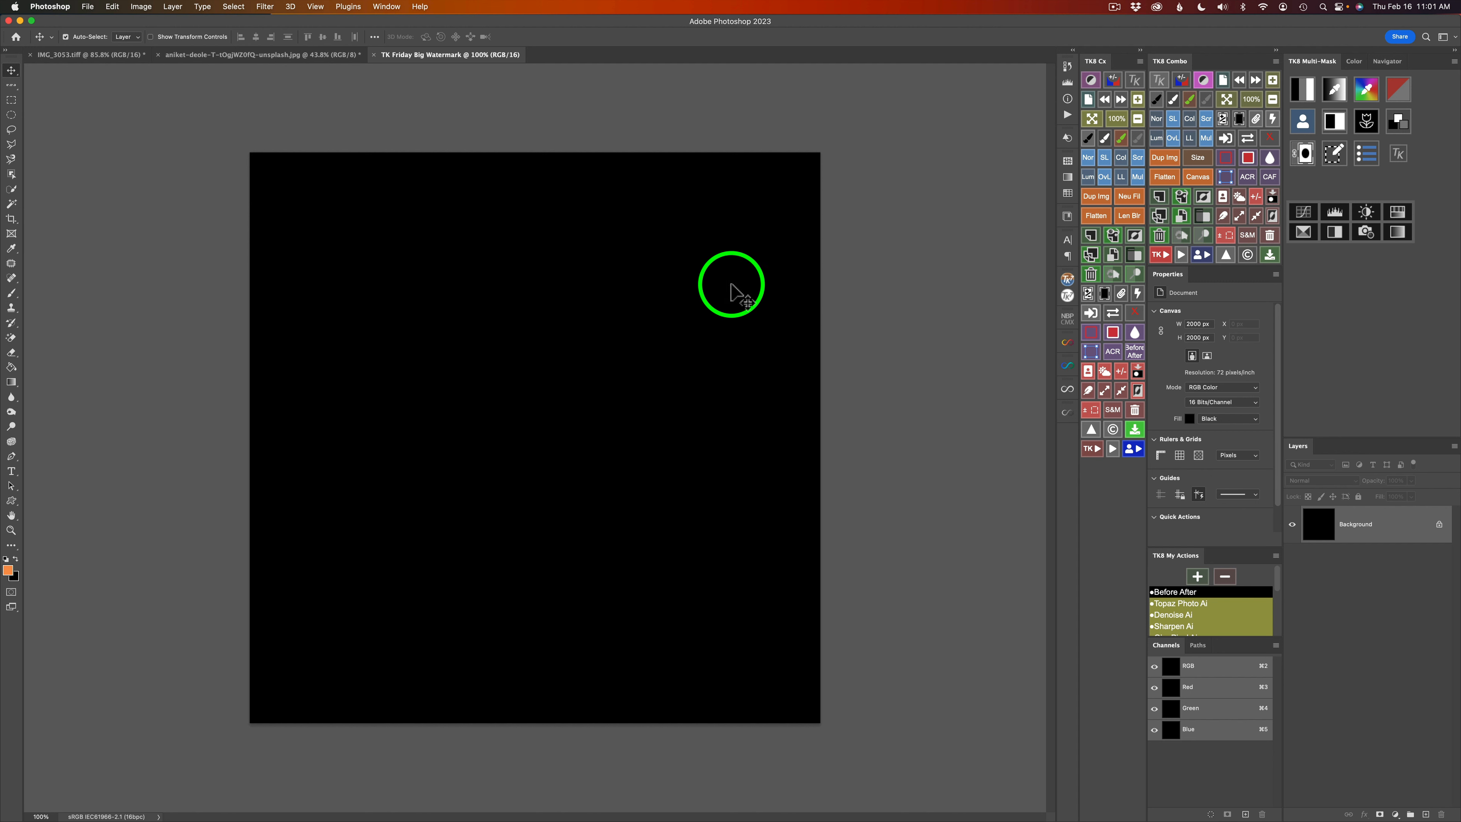
# - Place the mountain-and-sun image AdobeStock_455499045.png from Downloads as an embedded object at its default size
pyautogui.click(87, 6)
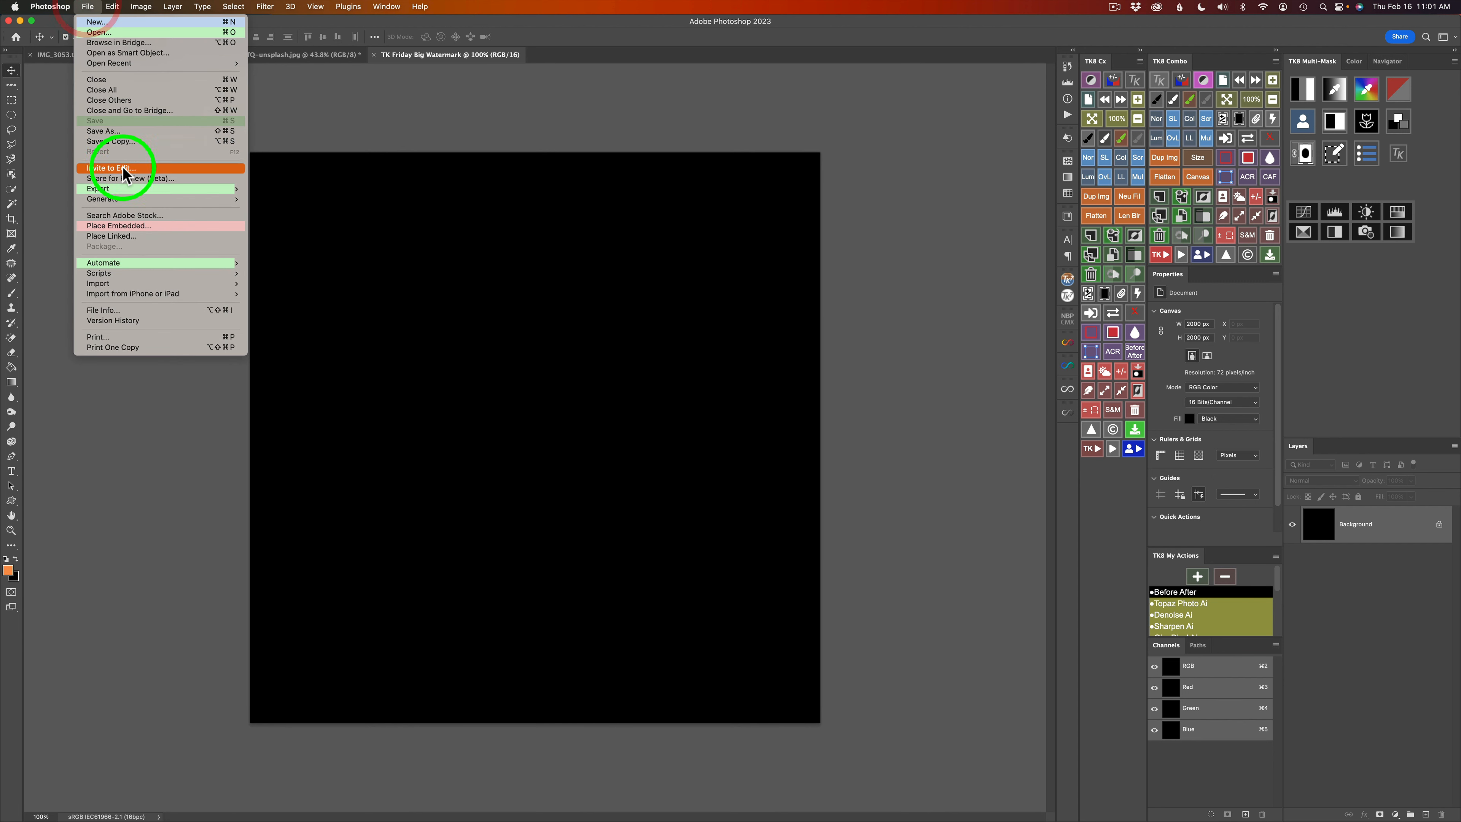
pyautogui.click(138, 227)
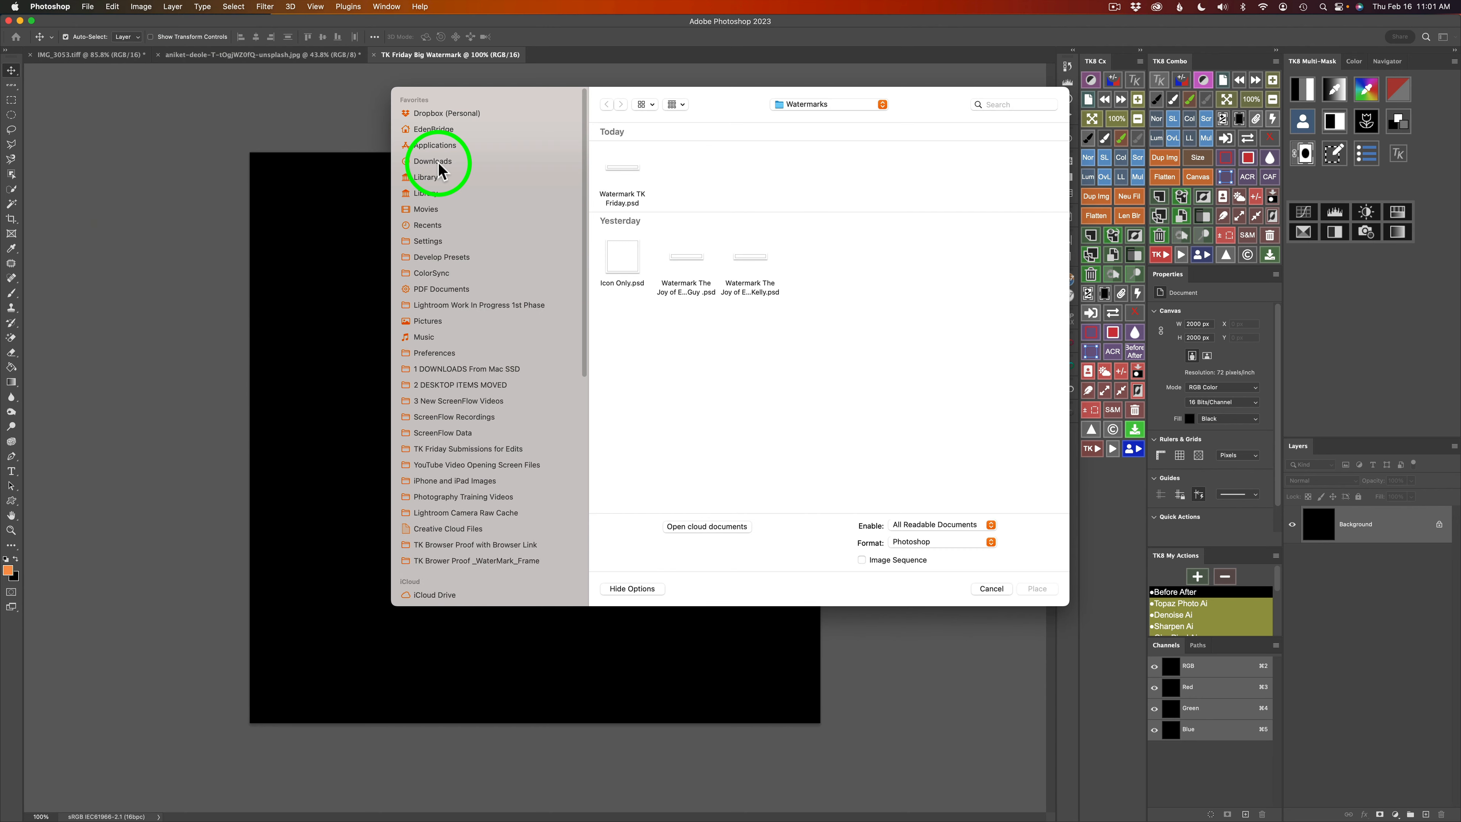
pyautogui.click(437, 163)
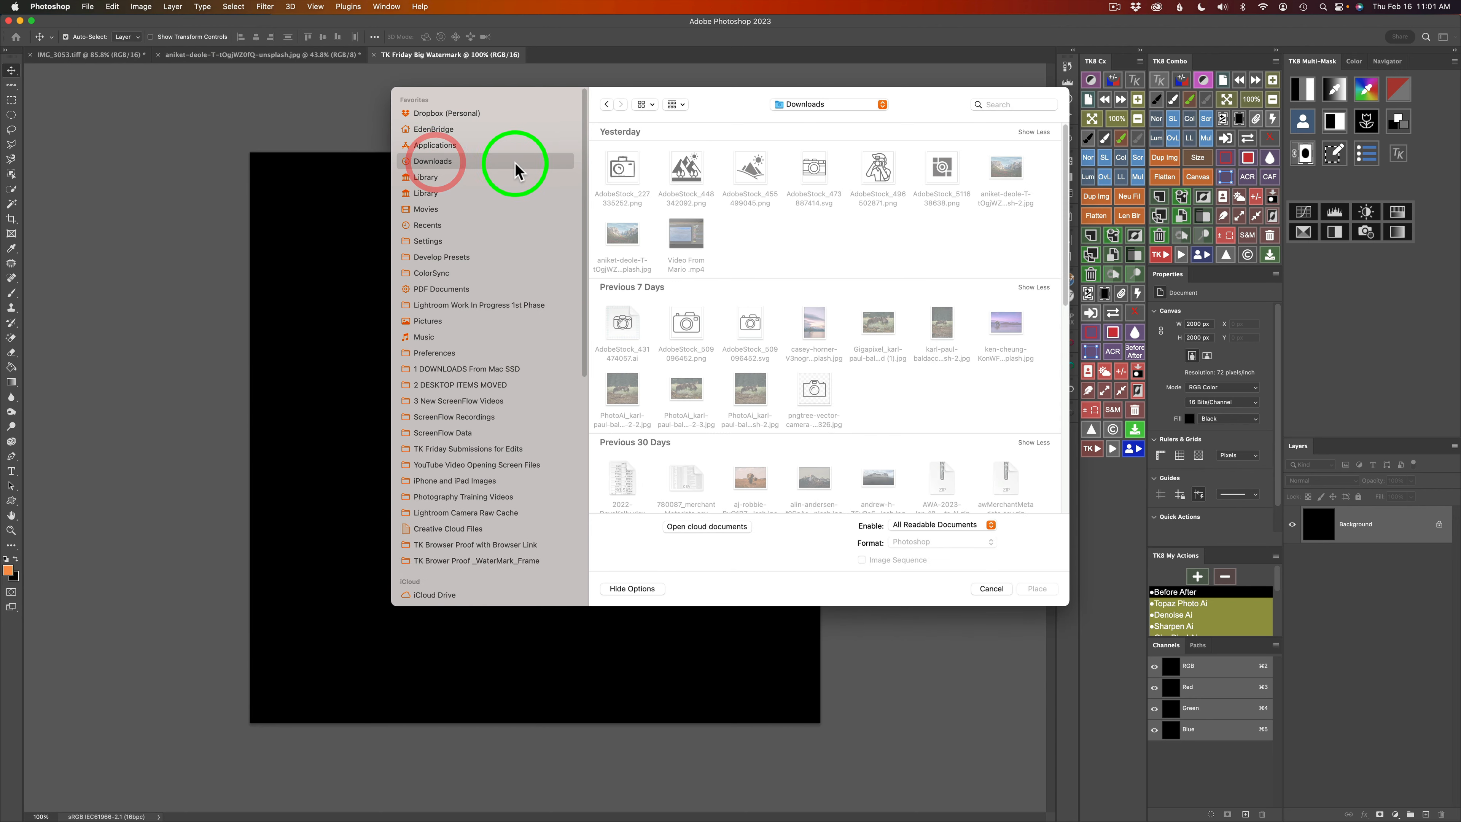
pyautogui.click(752, 173)
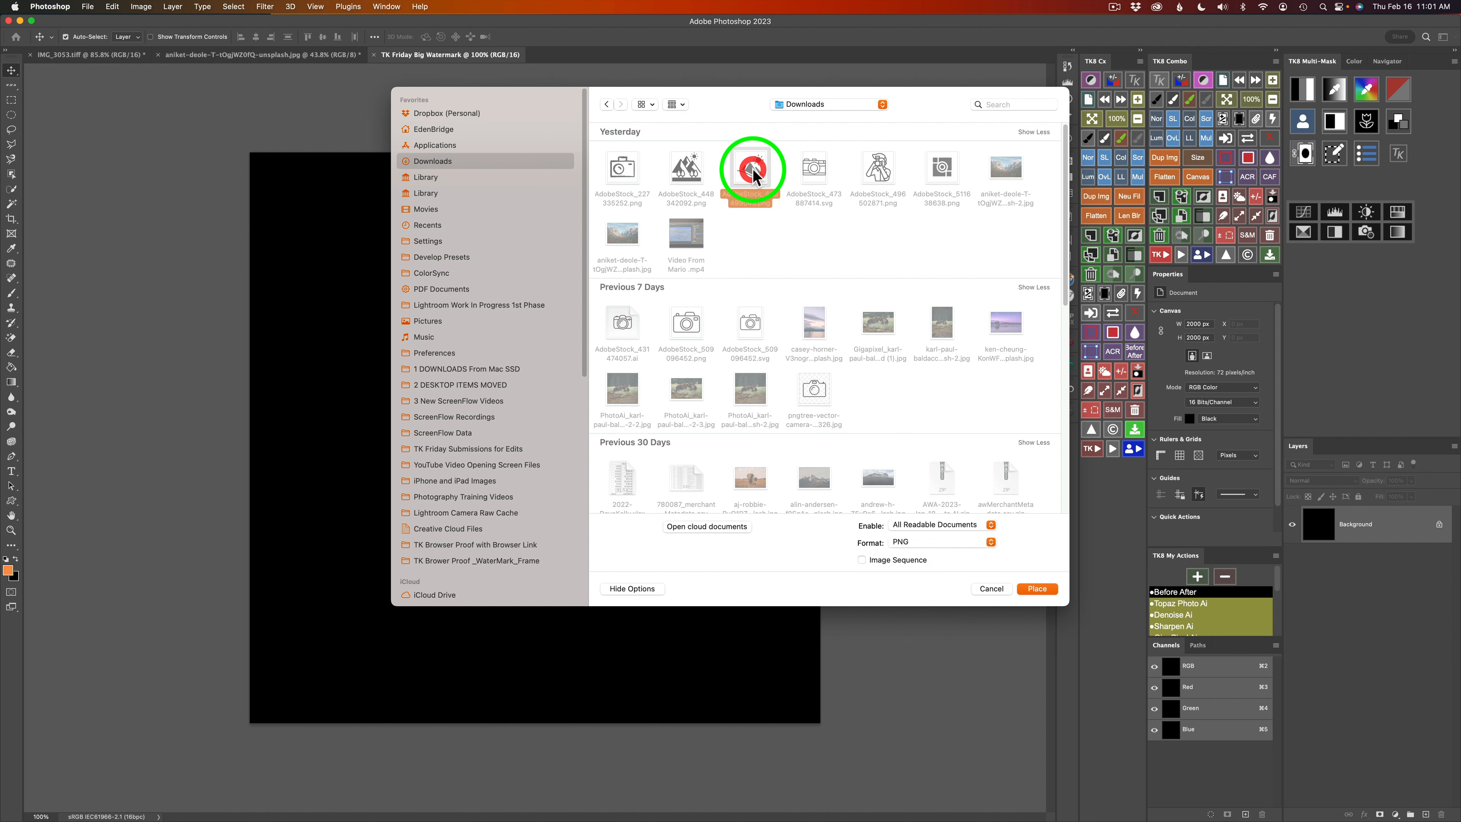
pyautogui.click(1038, 590)
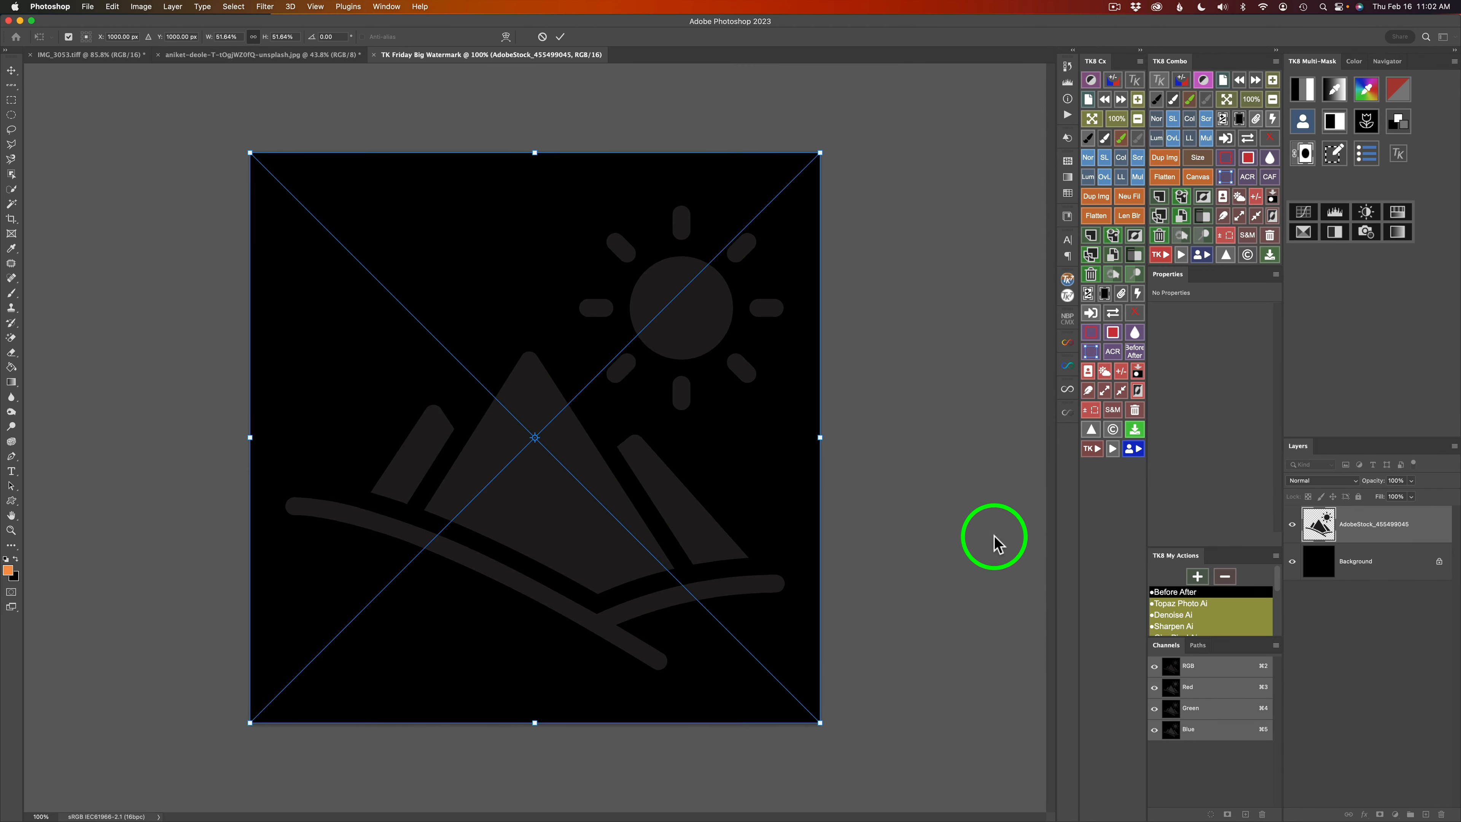
pyautogui.click(1422, 540)
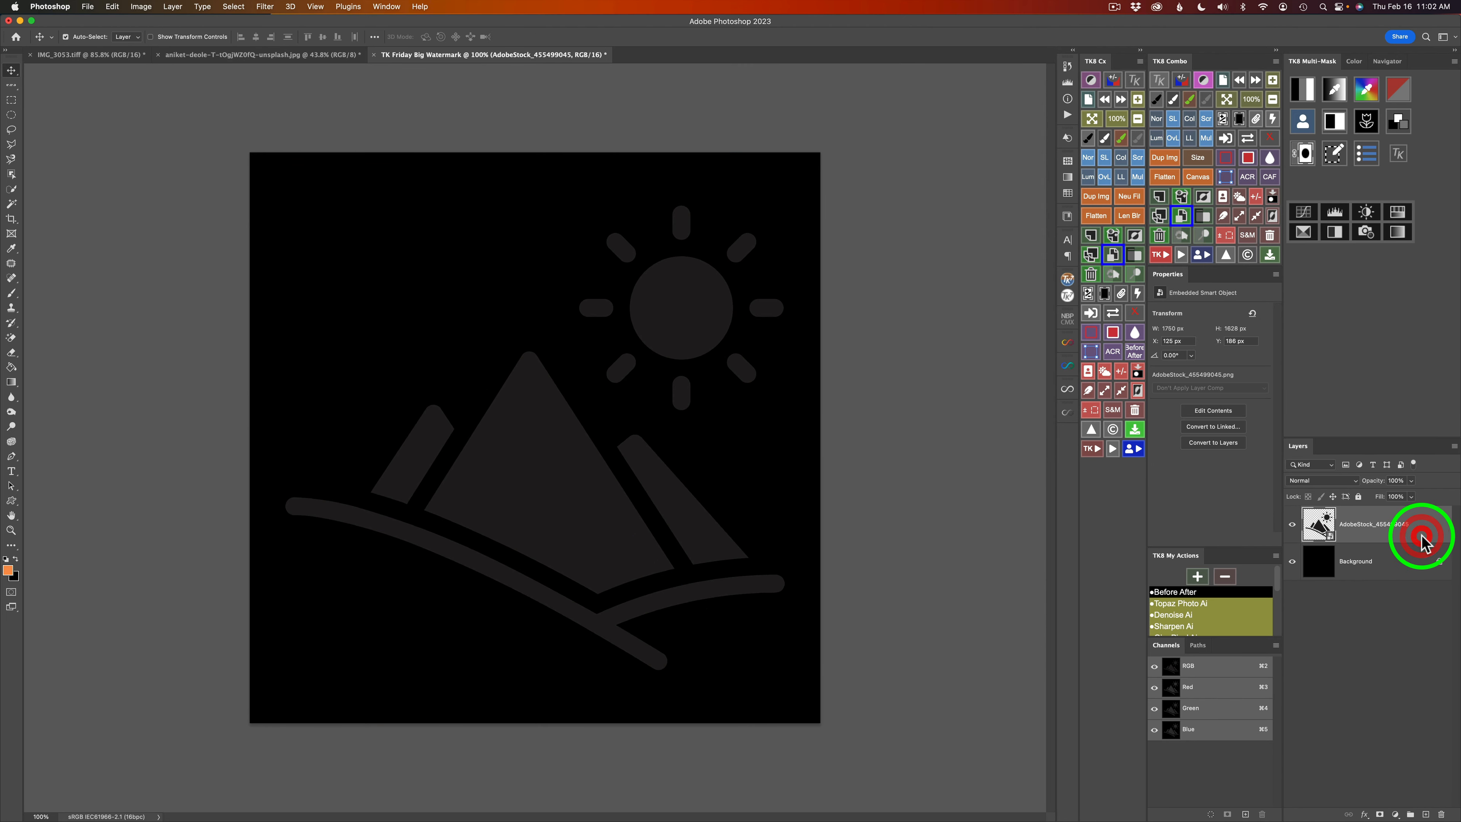
# - Apply a white Color Overlay at 100% opacity to the mountain-and-sun layer
pyautogui.doubleClick(1421, 539)
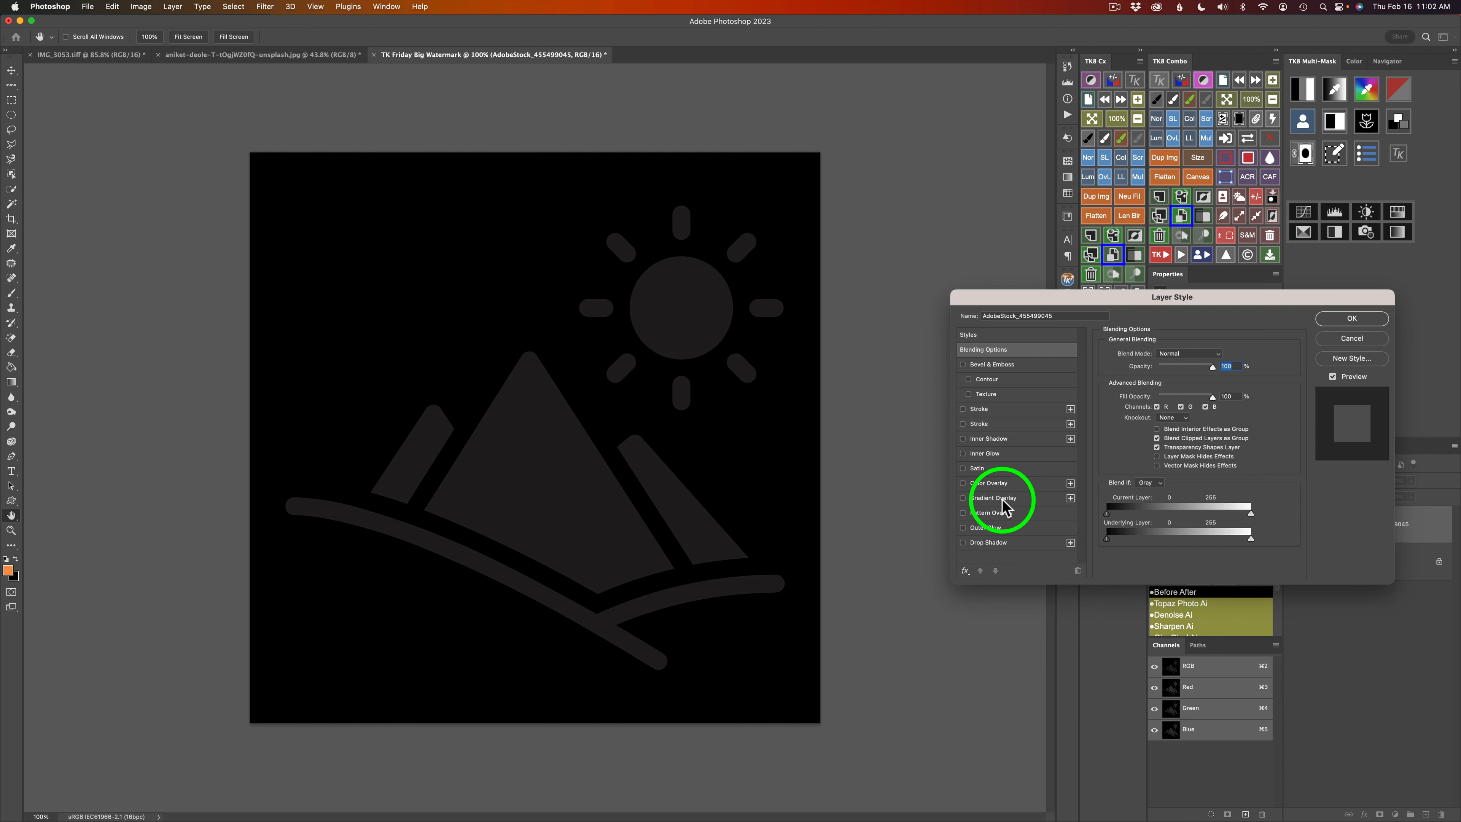
pyautogui.click(999, 485)
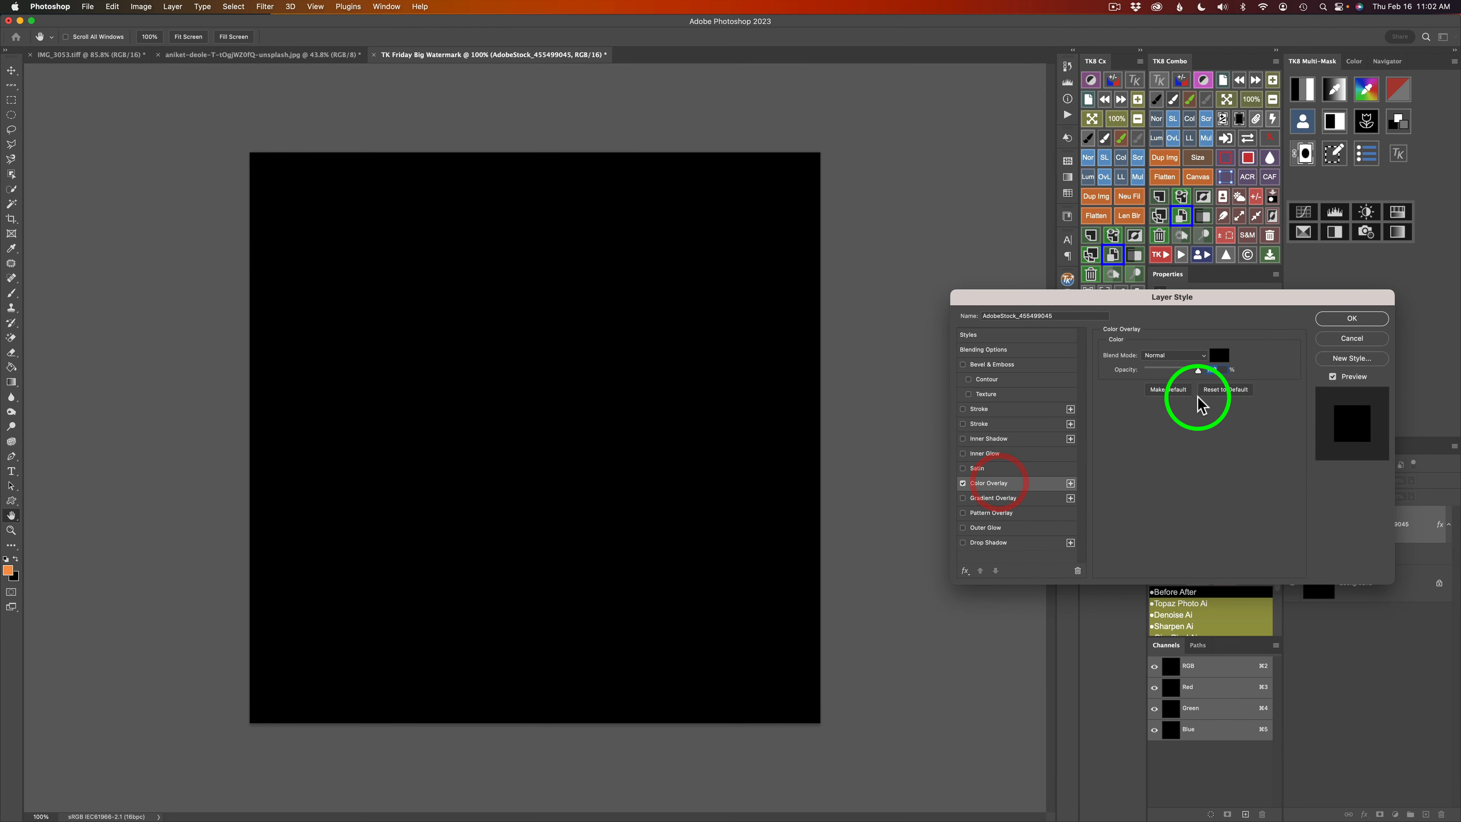
pyautogui.click(1220, 360)
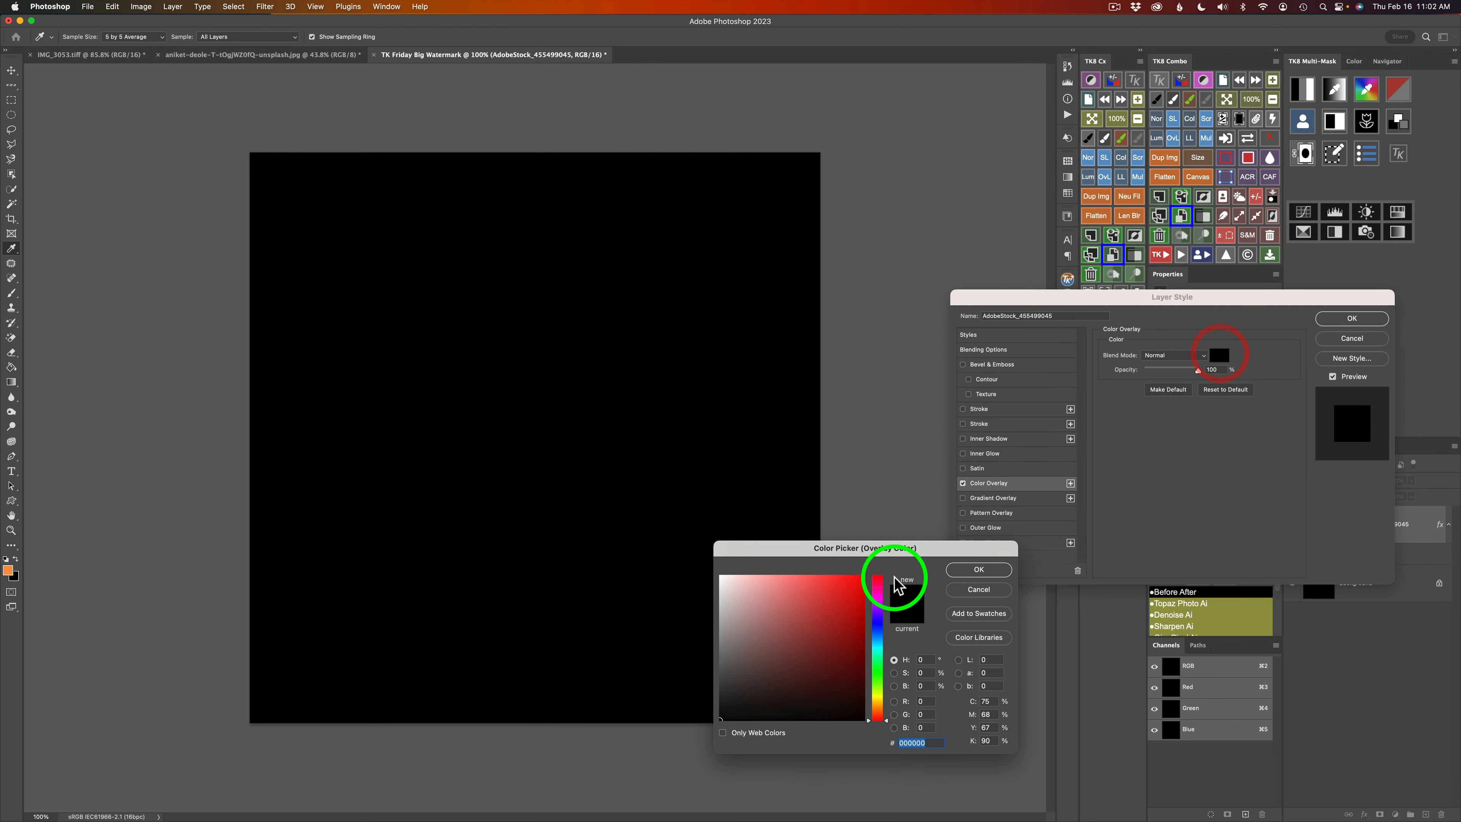
pyautogui.click(714, 572)
pyautogui.click(985, 571)
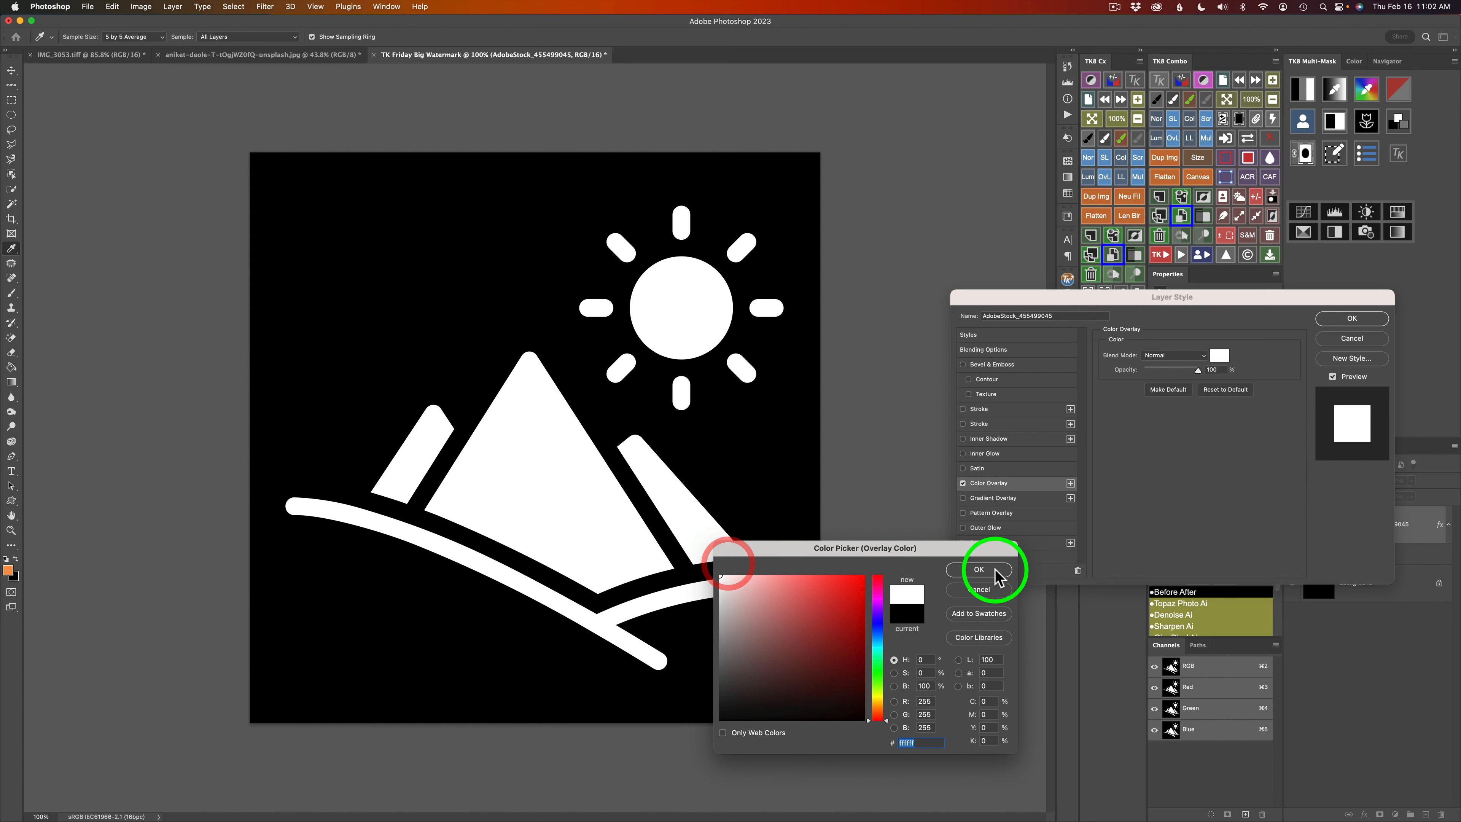
pyautogui.click(1352, 318)
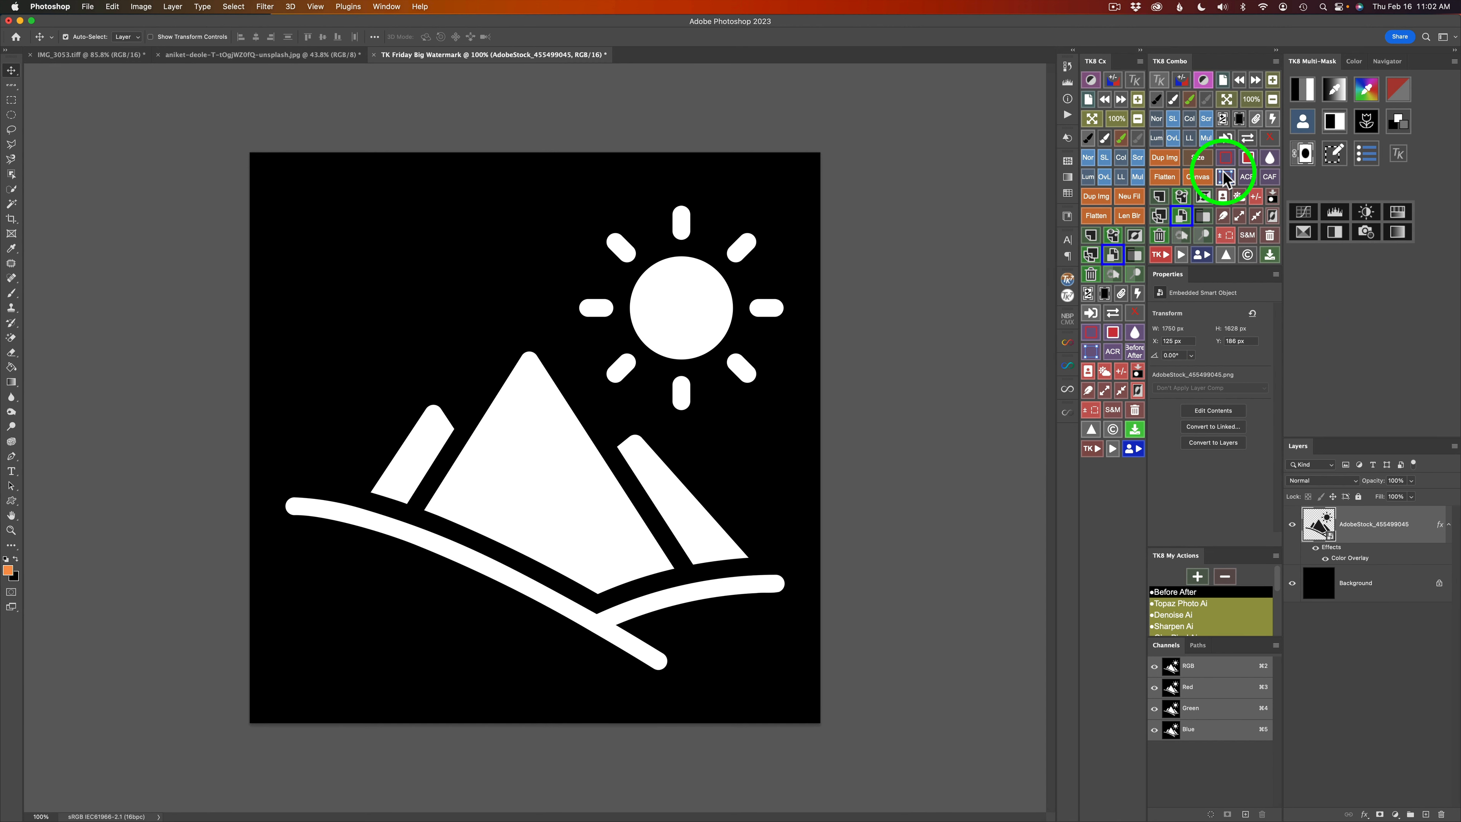
# - Enlarge the mountain-and-sun graphic to about 58.55% scale so it nearly fills the canvas width, and center it at X 1000 px, Y 1000 px
pyautogui.press('super+t')
pyautogui.moveTo(534, 153); pyautogui.dragTo(540, 99)
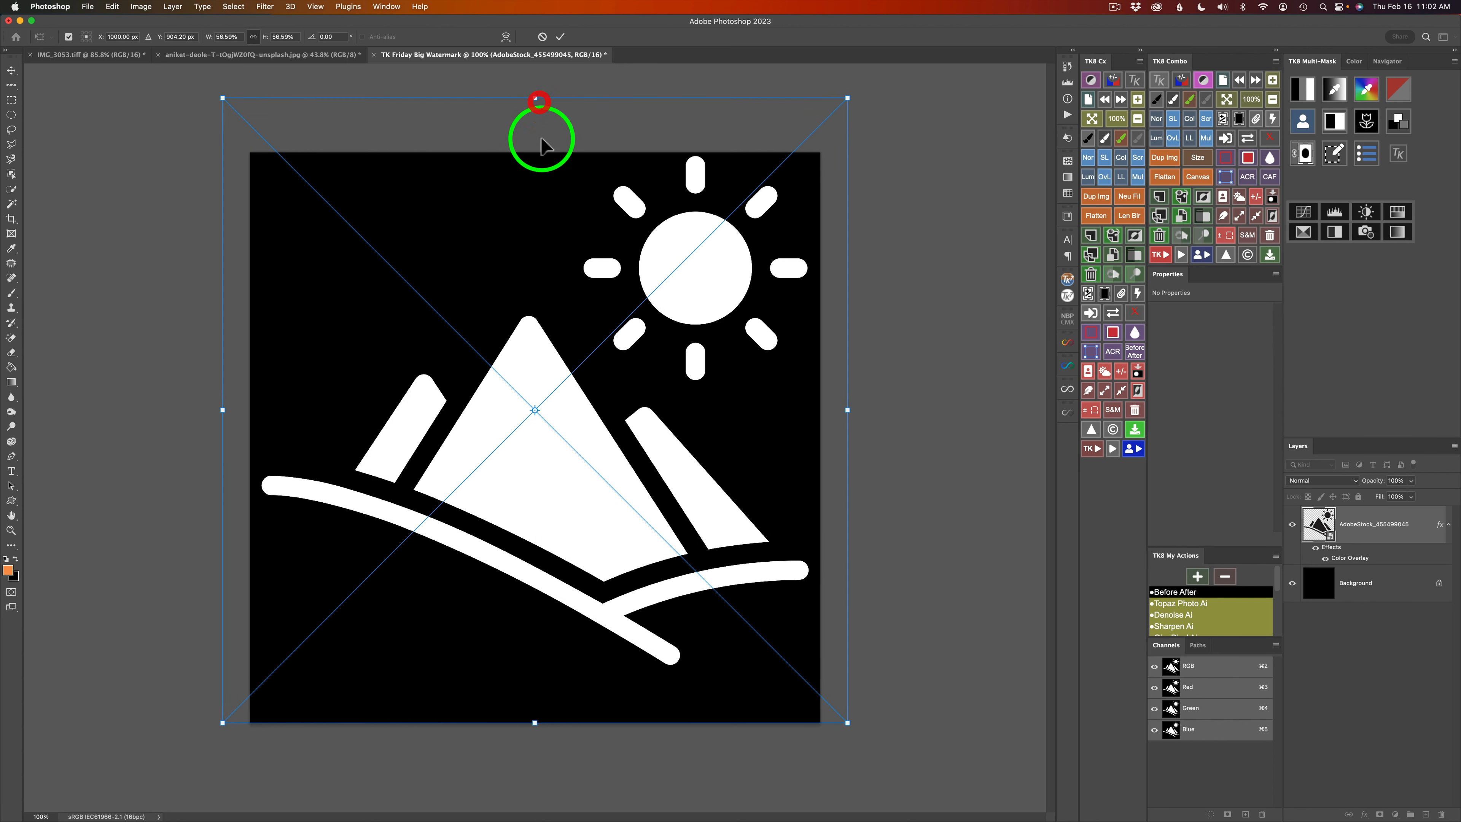
pyautogui.moveTo(535, 726); pyautogui.dragTo(534, 745)
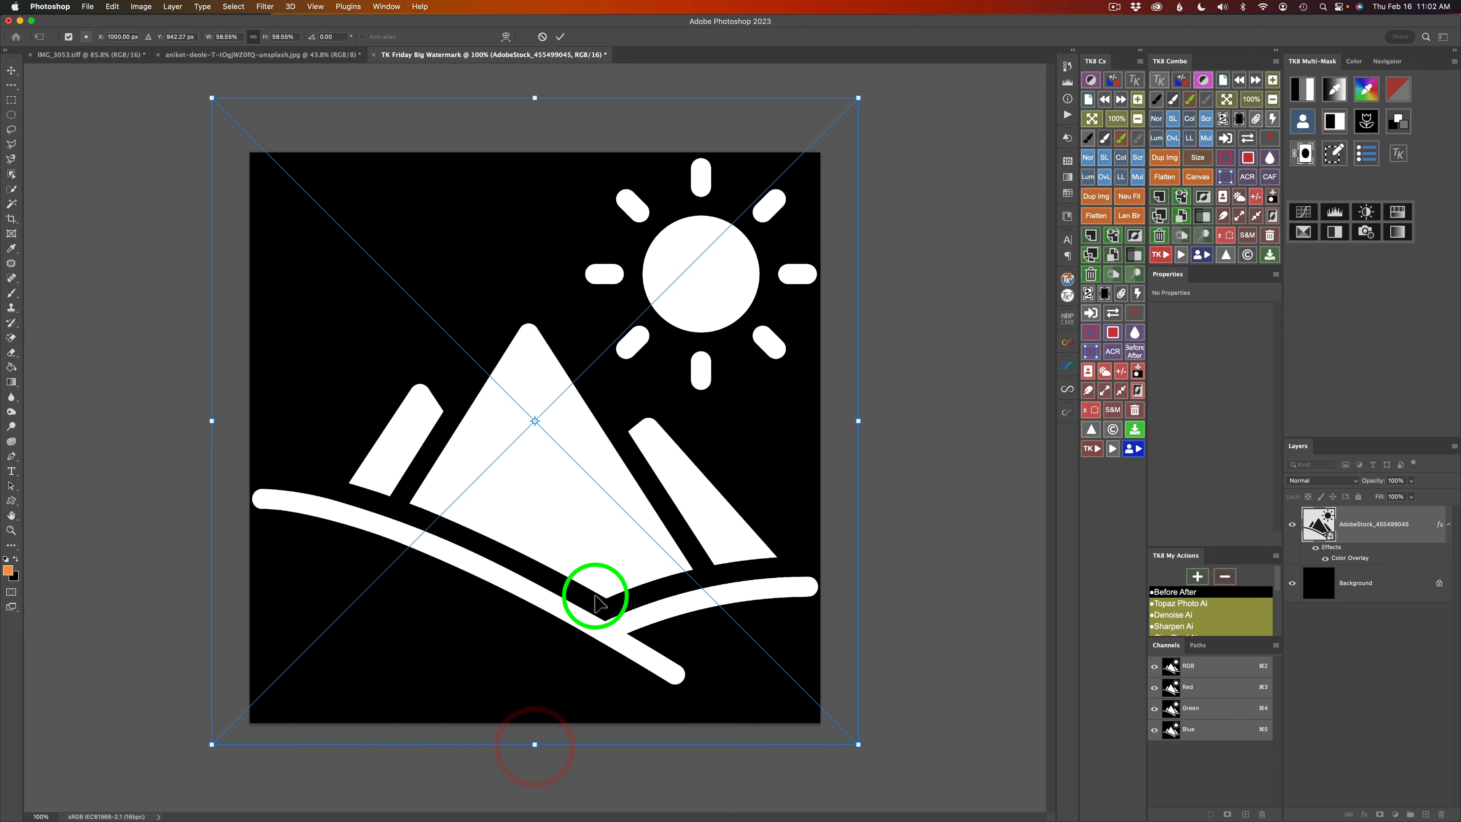
pyautogui.moveTo(543, 530); pyautogui.dragTo(542, 553)
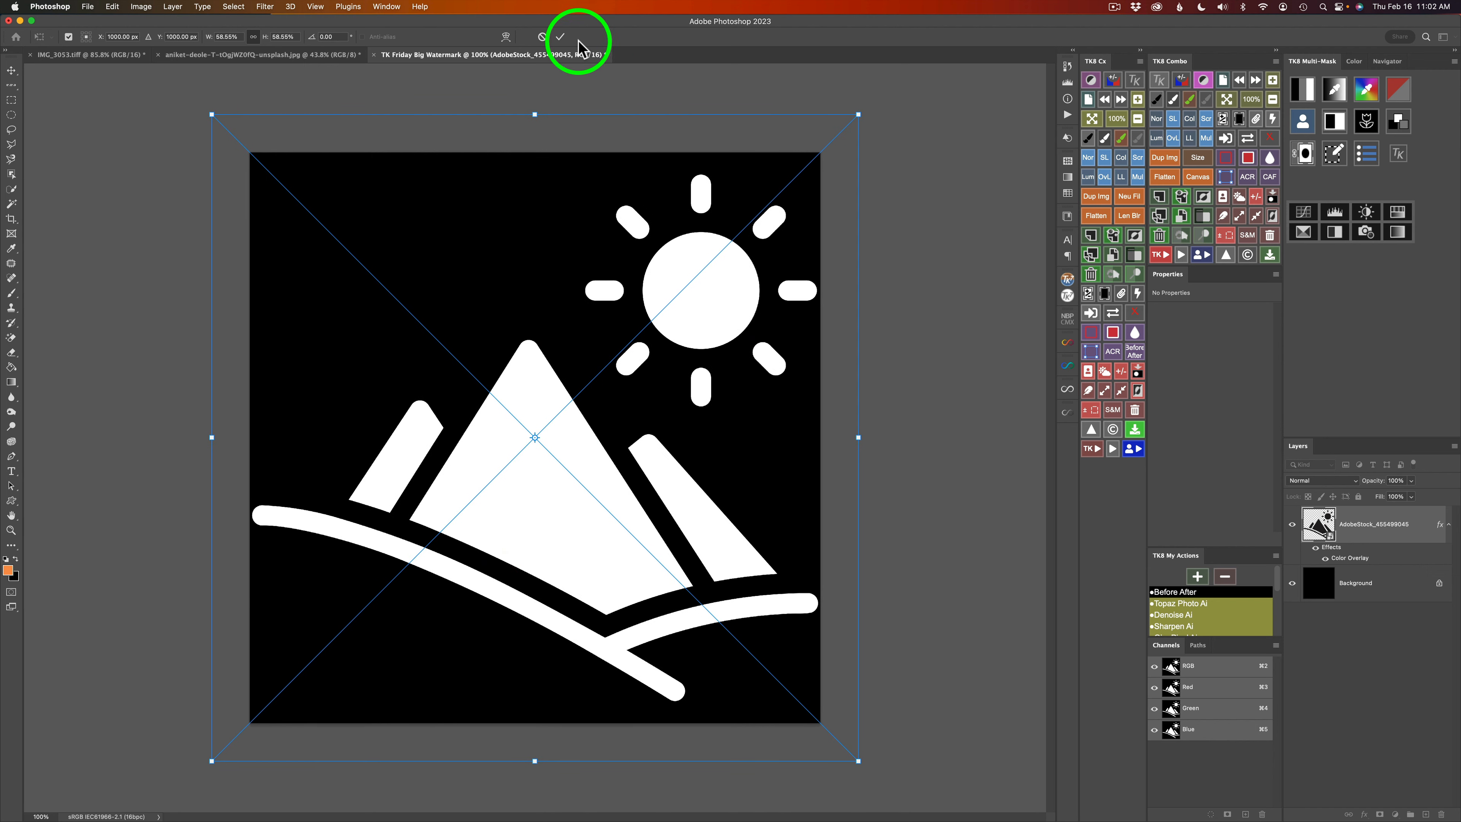
pyautogui.click(560, 38)
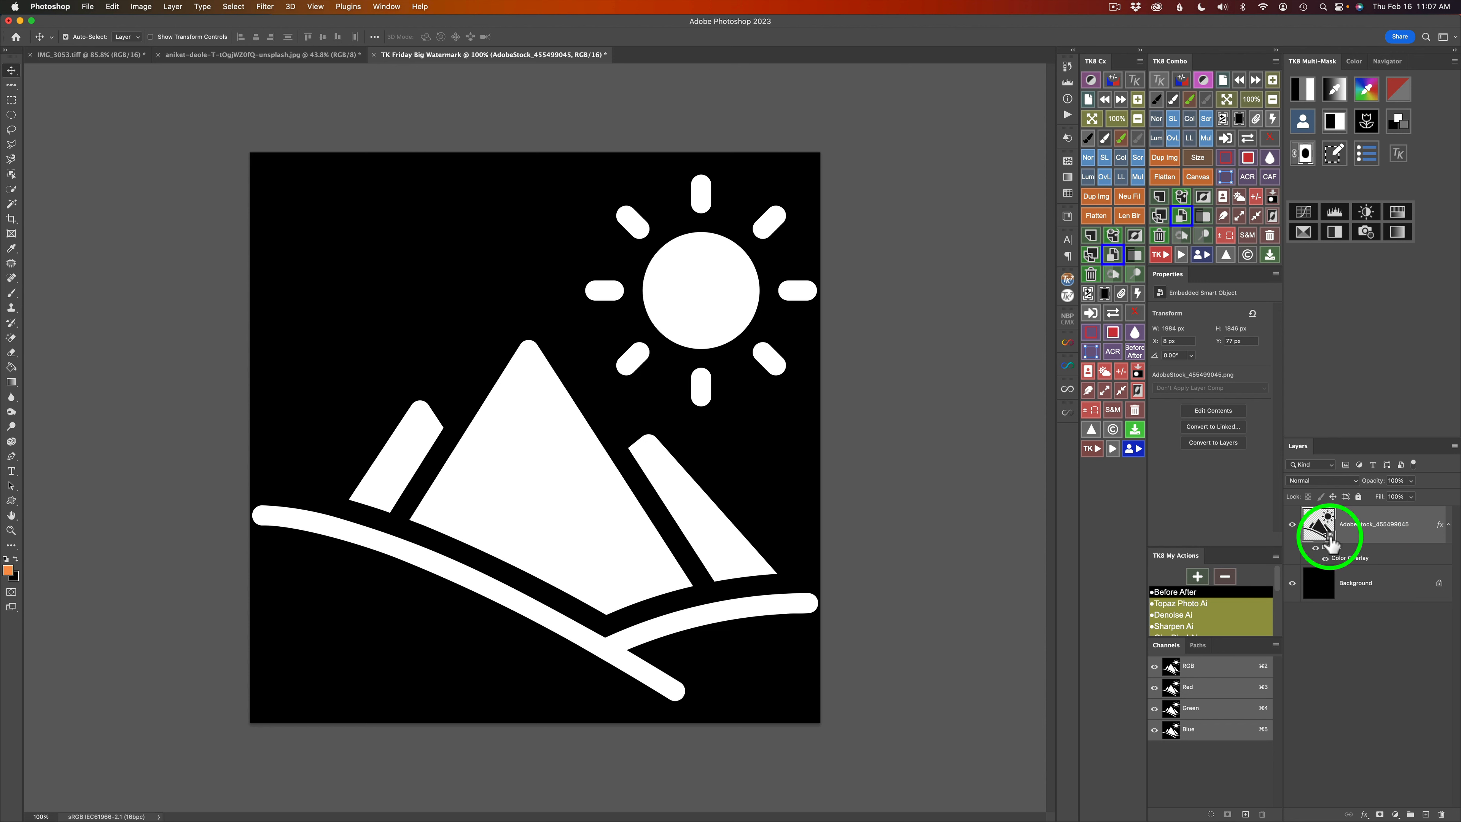
pyautogui.click(88, 7)
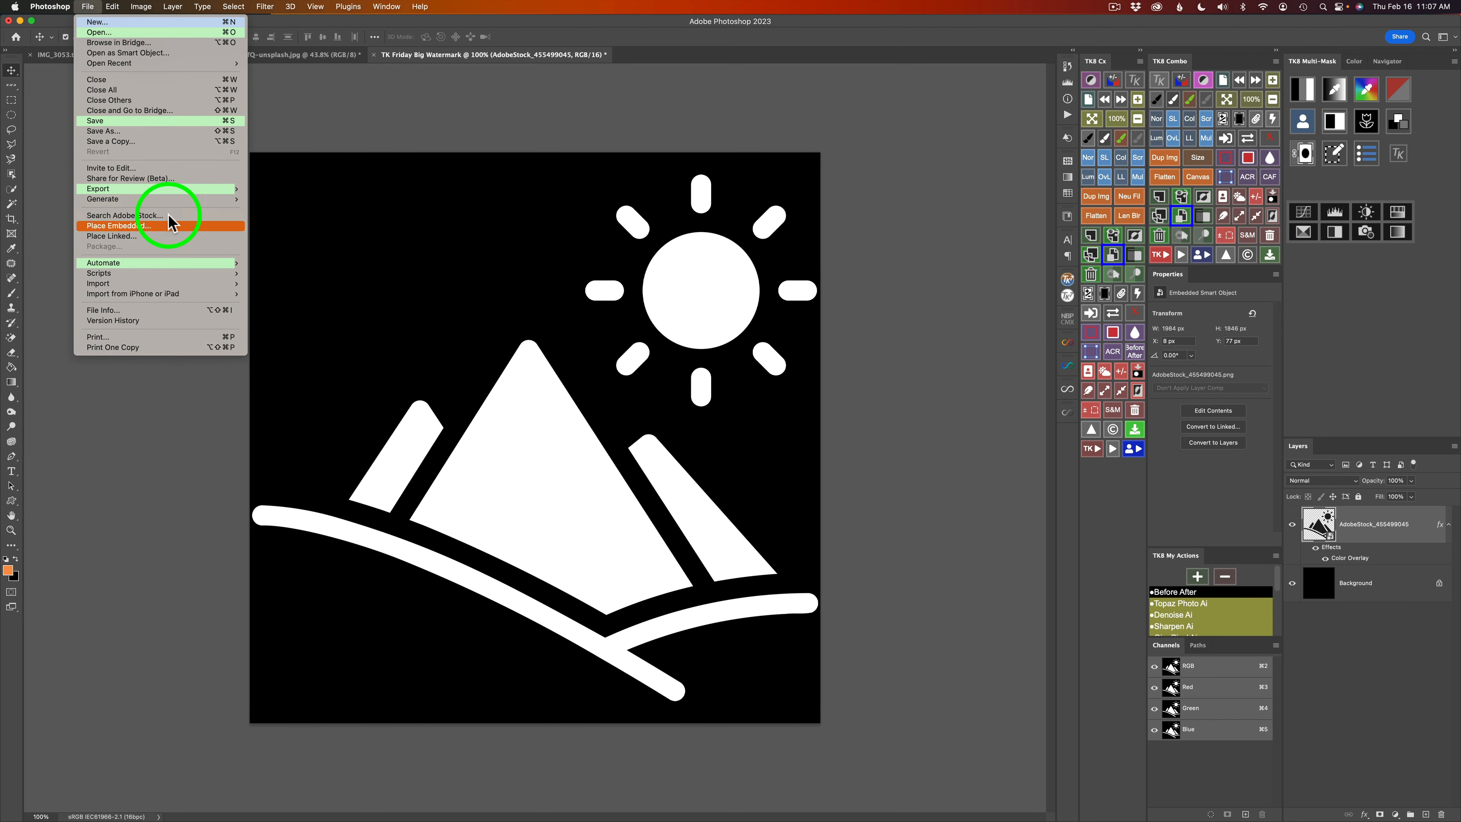
pyautogui.click(408, 115)
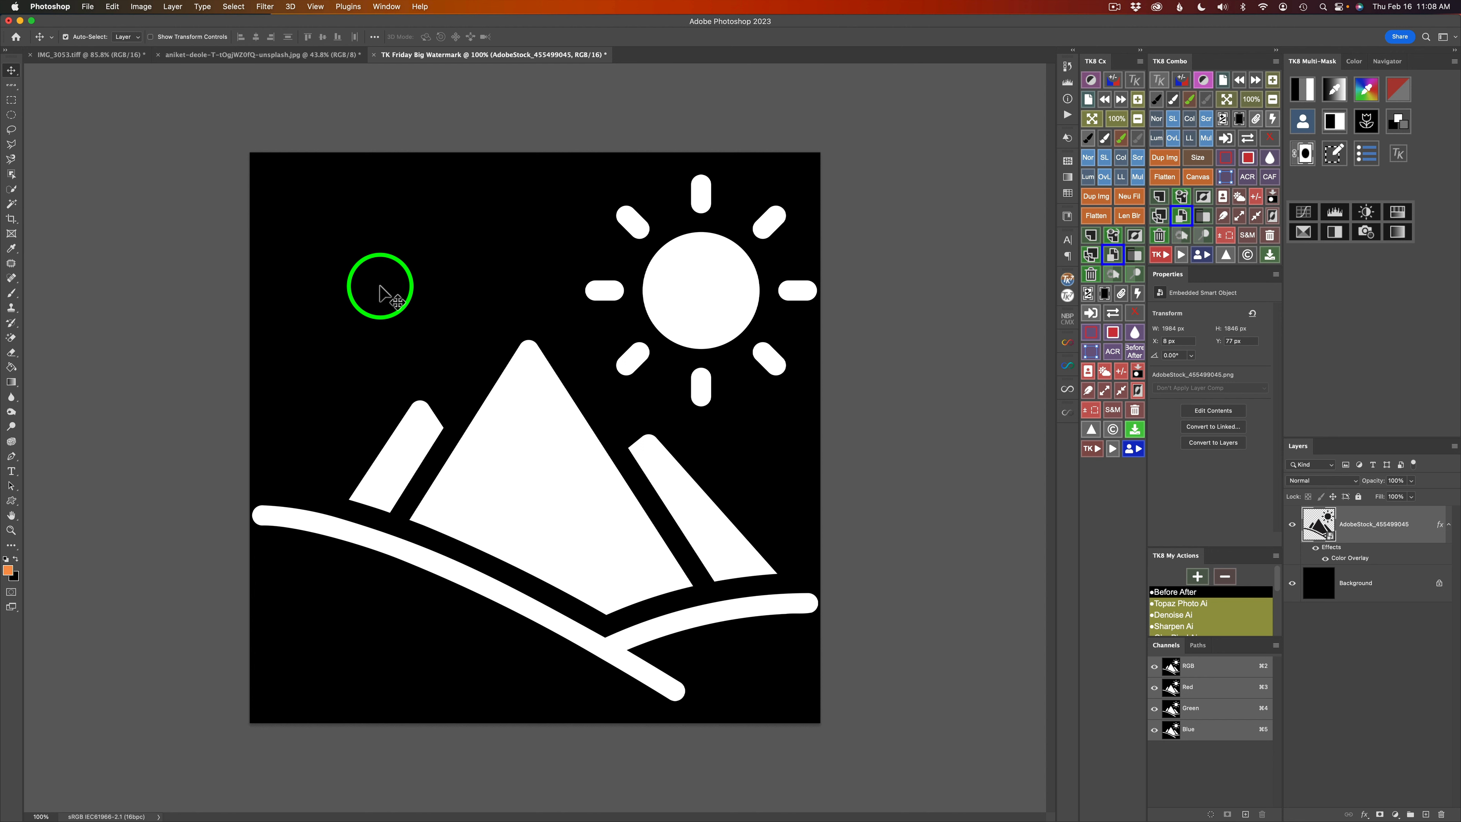
# - Add a text layer reading "DK" in the empty area above the mountains
pyautogui.press('t')
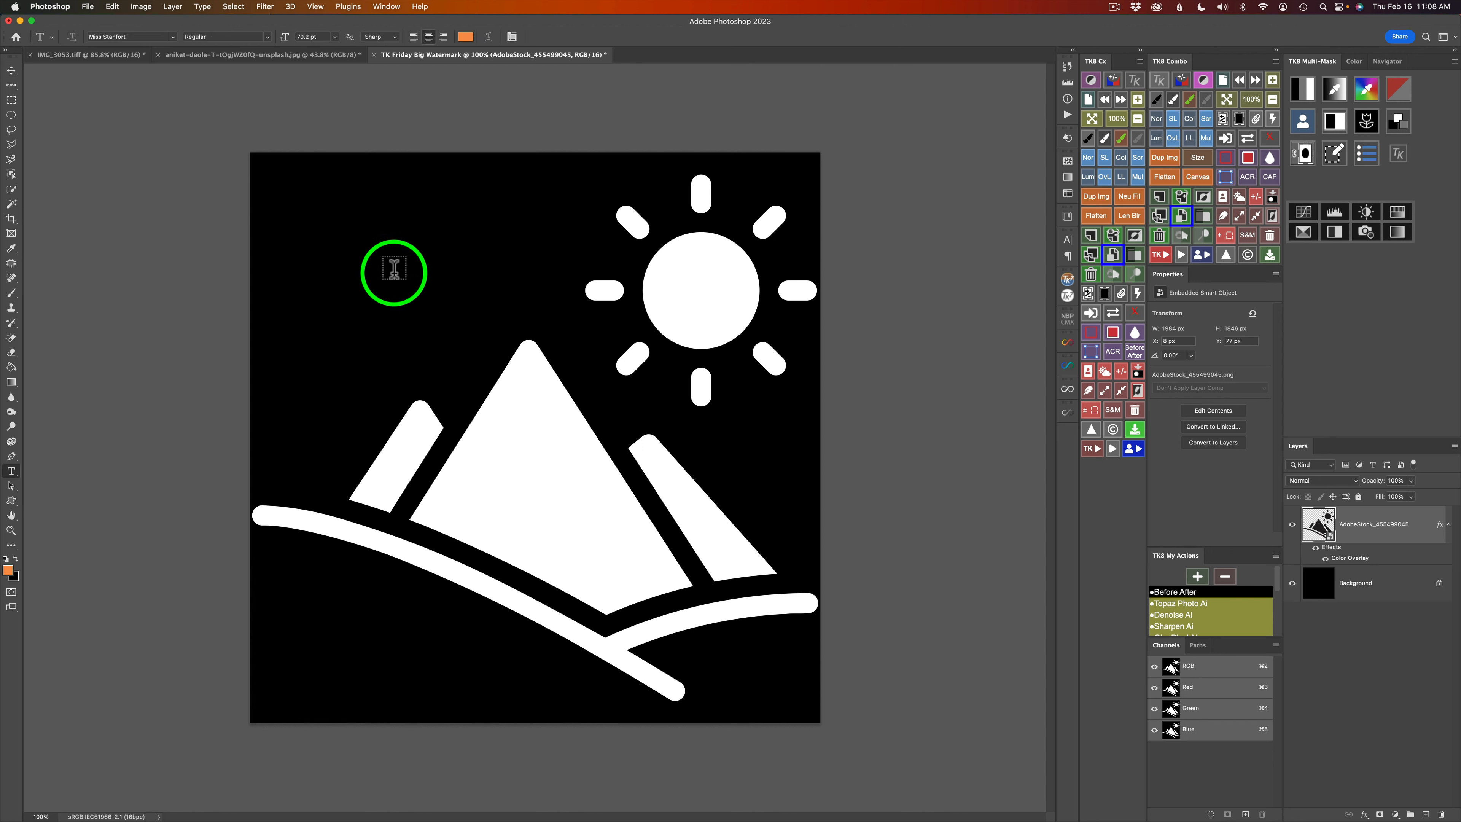
pyautogui.click(394, 268)
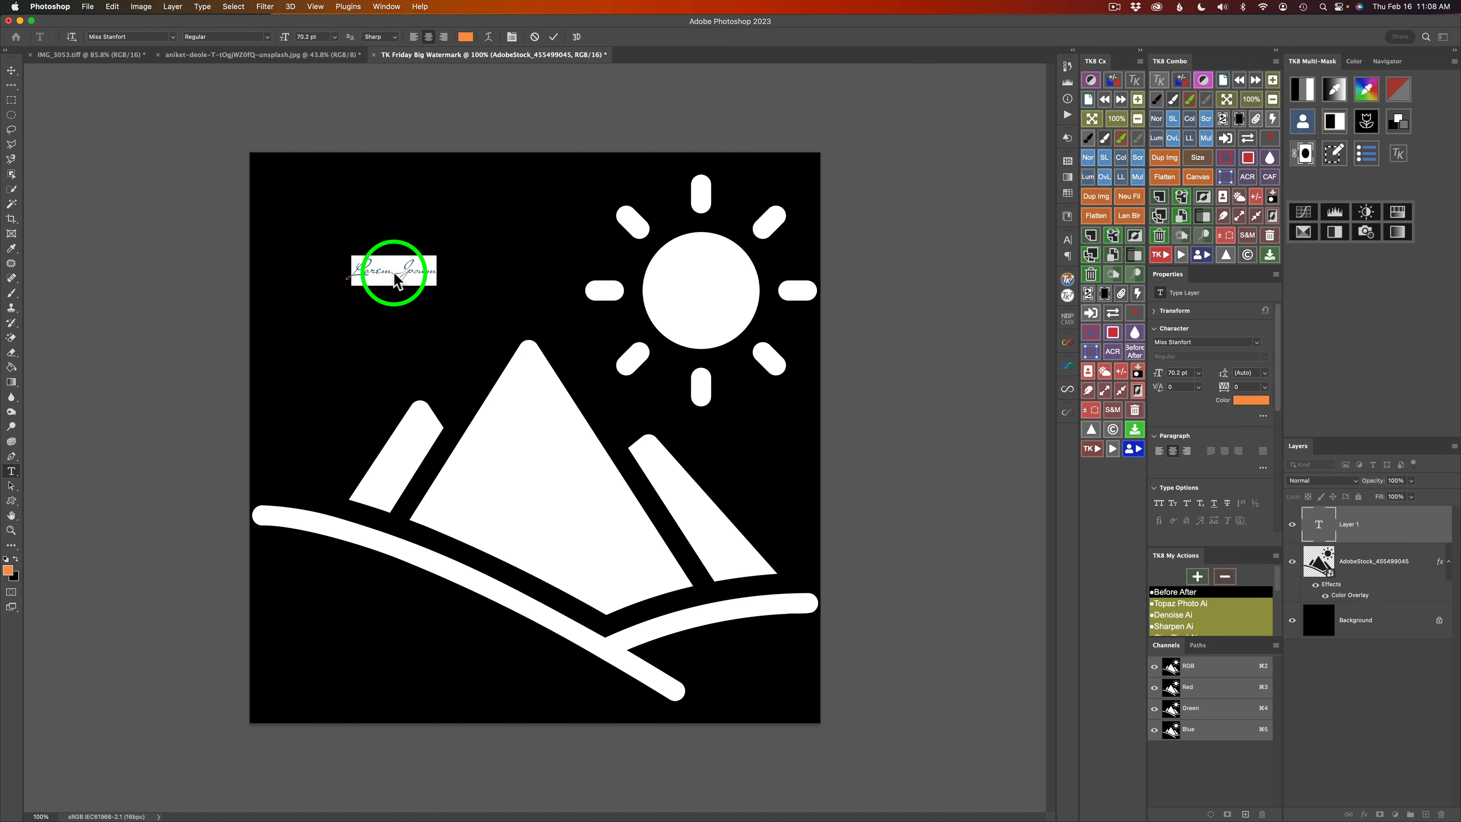
pyautogui.click(395, 270)
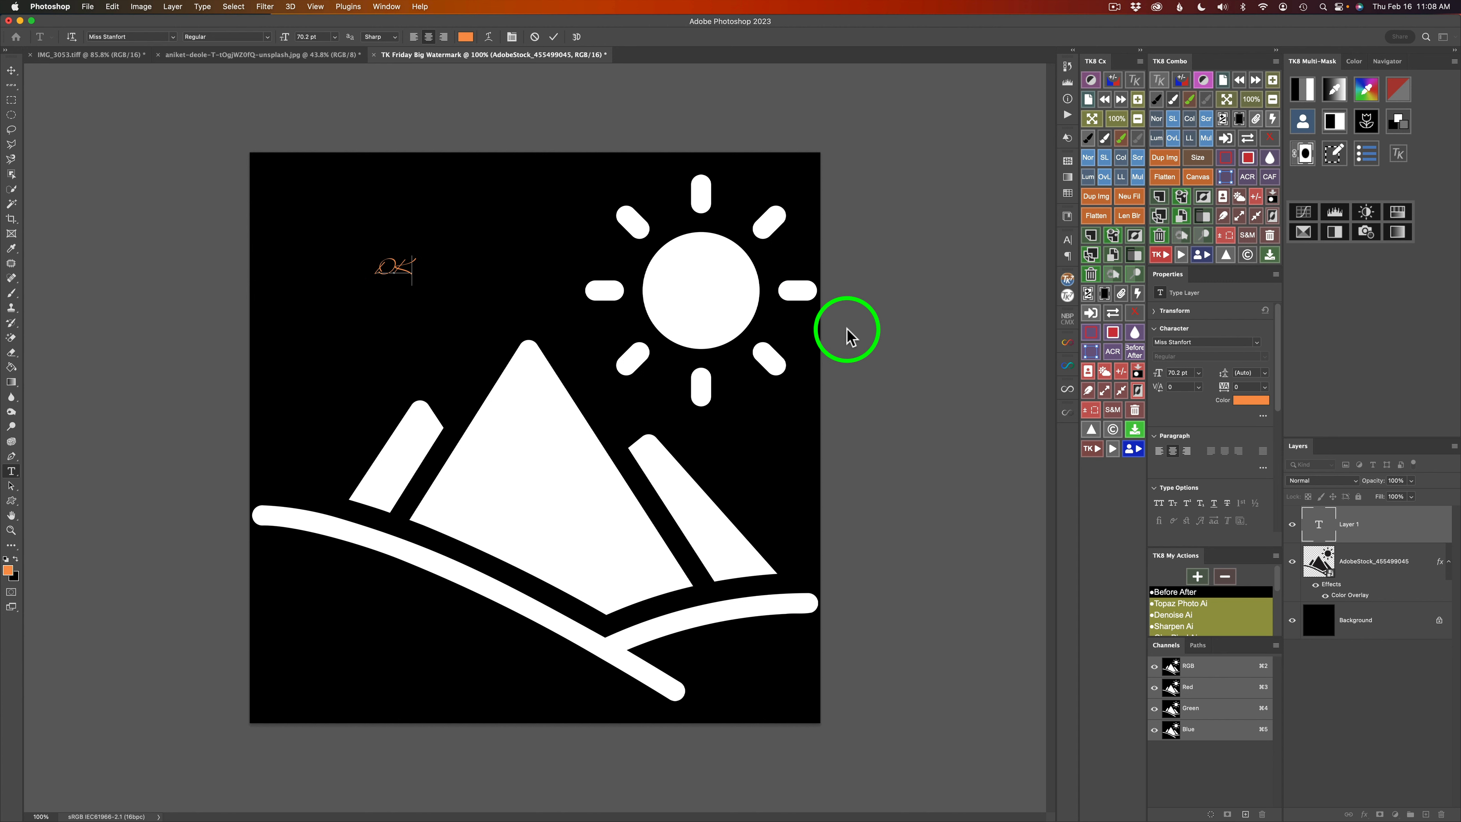
pyautogui.click(554, 38)
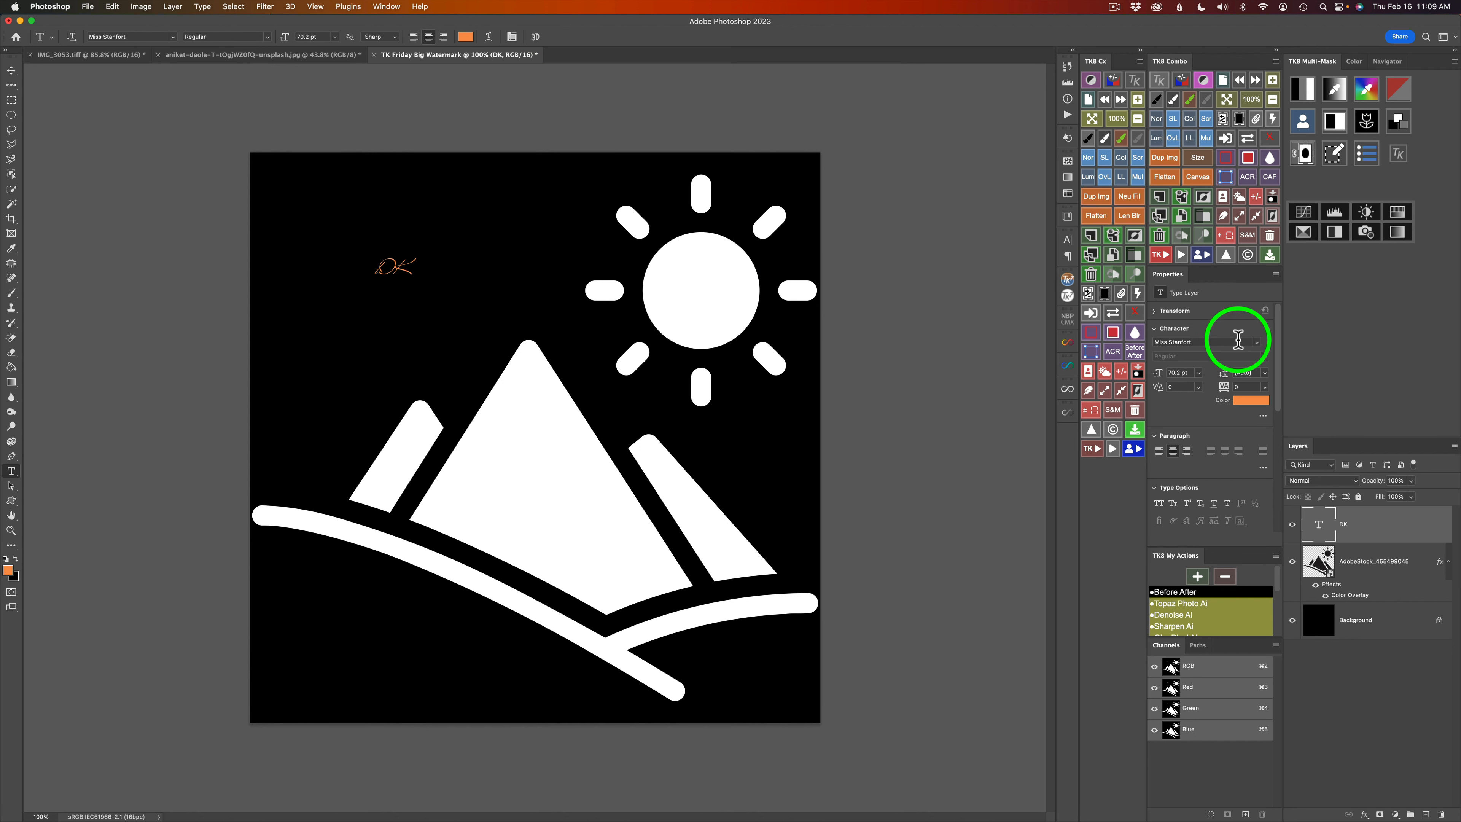
# - Change the "DK" text's font to Arial Black and its color to white
pyautogui.click(1257, 345)
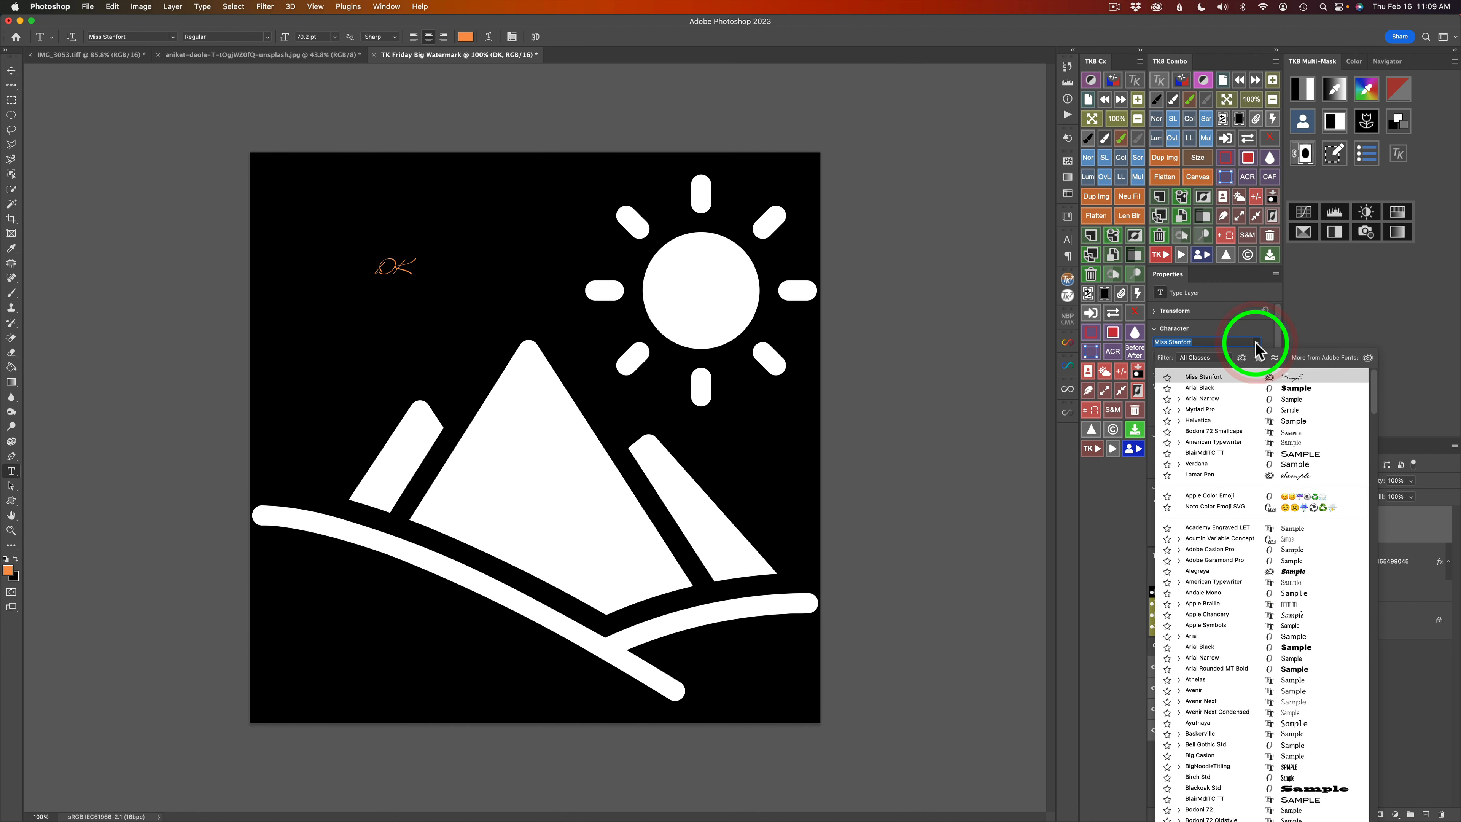
pyautogui.click(1402, 325)
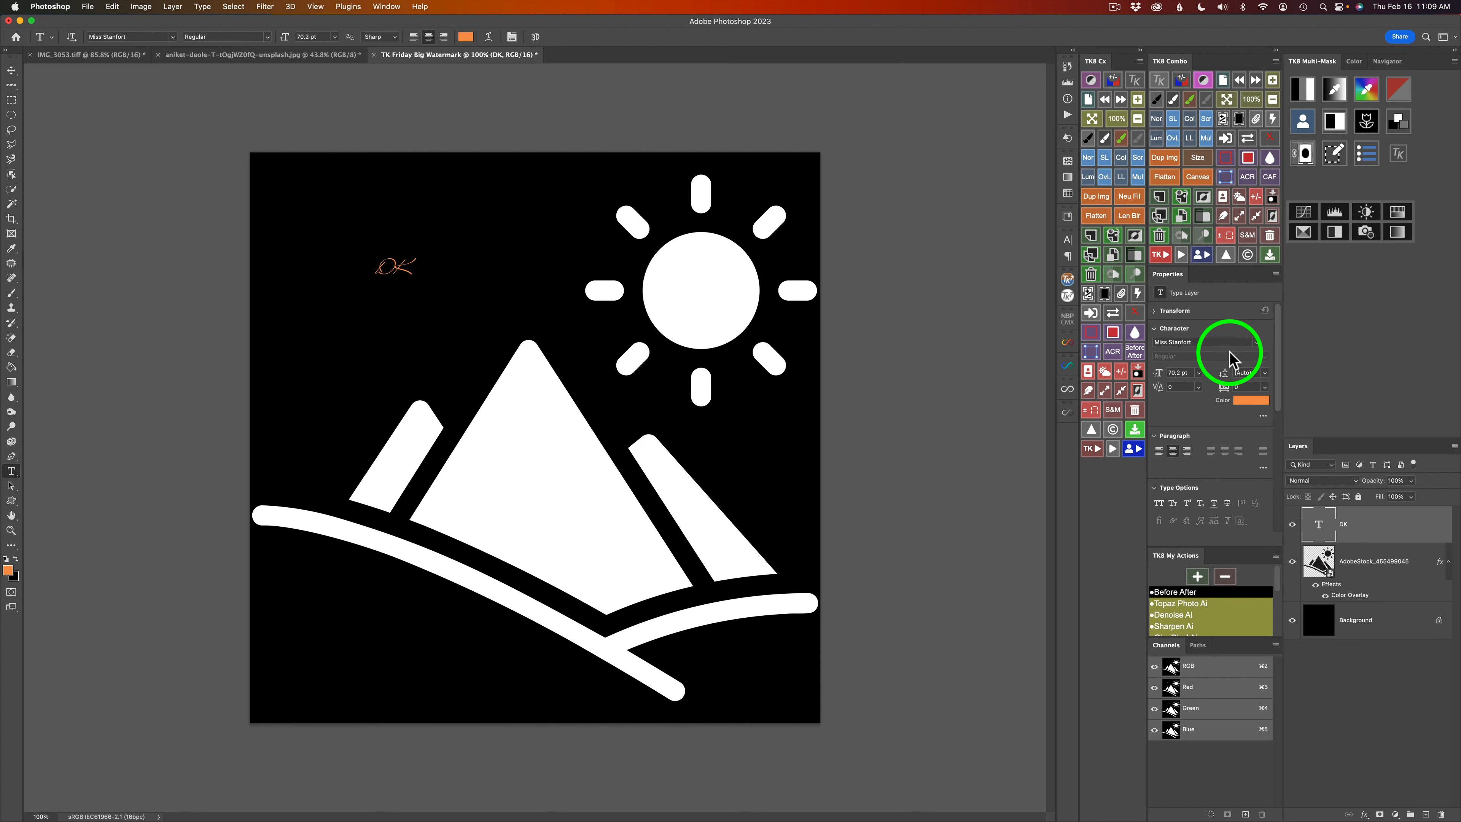
pyautogui.click(1255, 341)
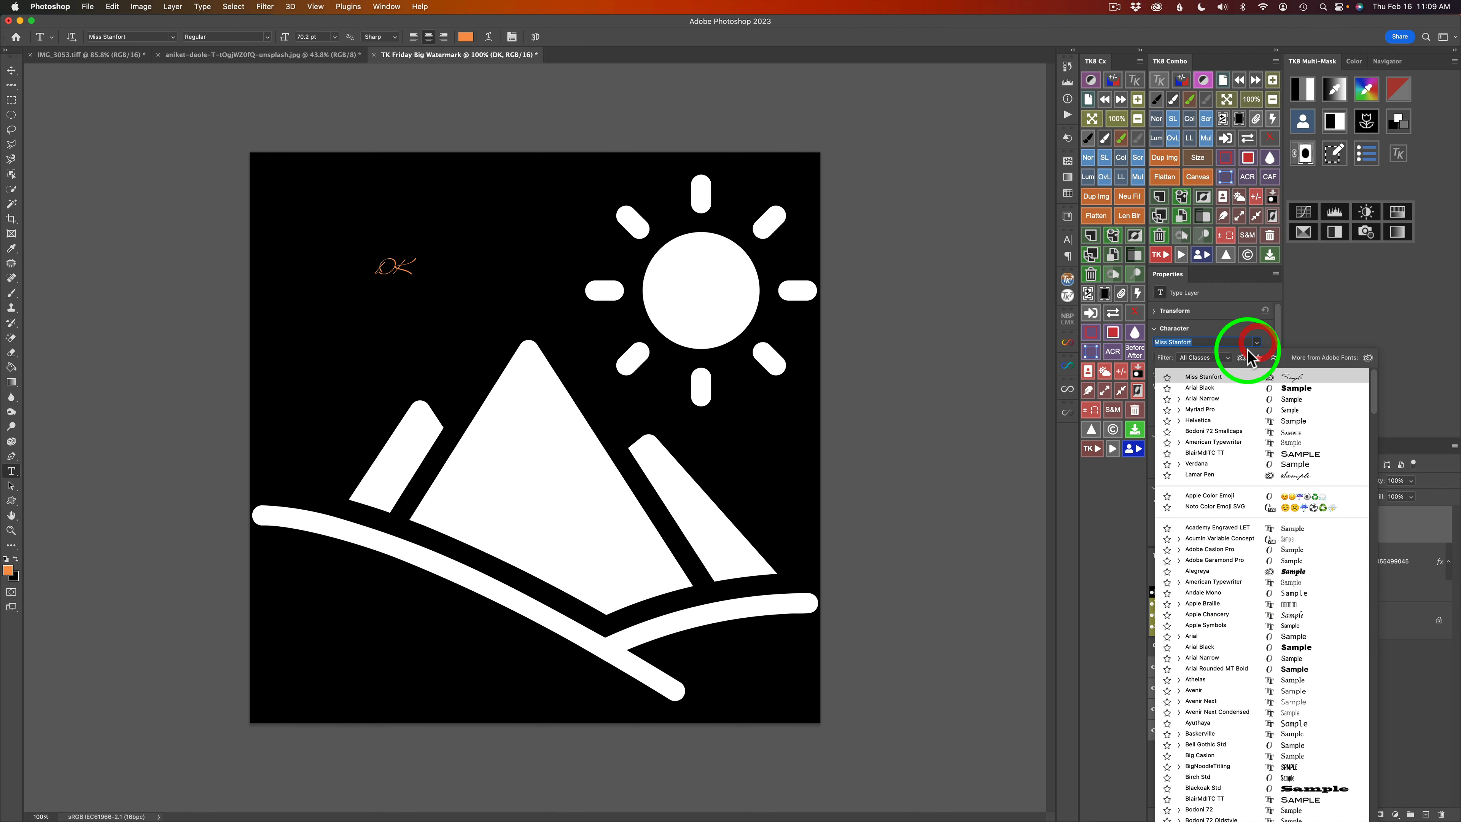
pyautogui.click(1216, 390)
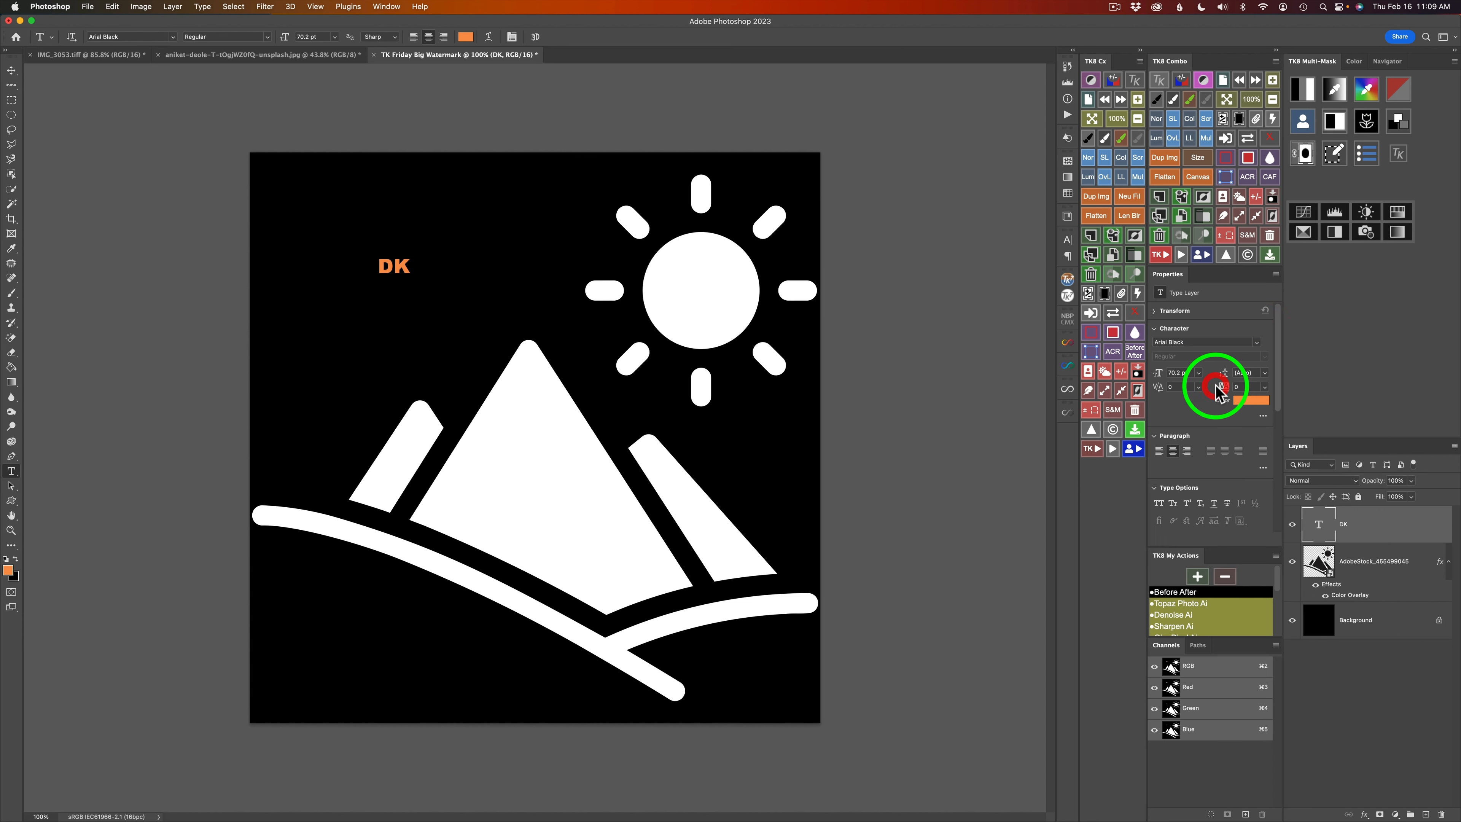
pyautogui.click(1253, 409)
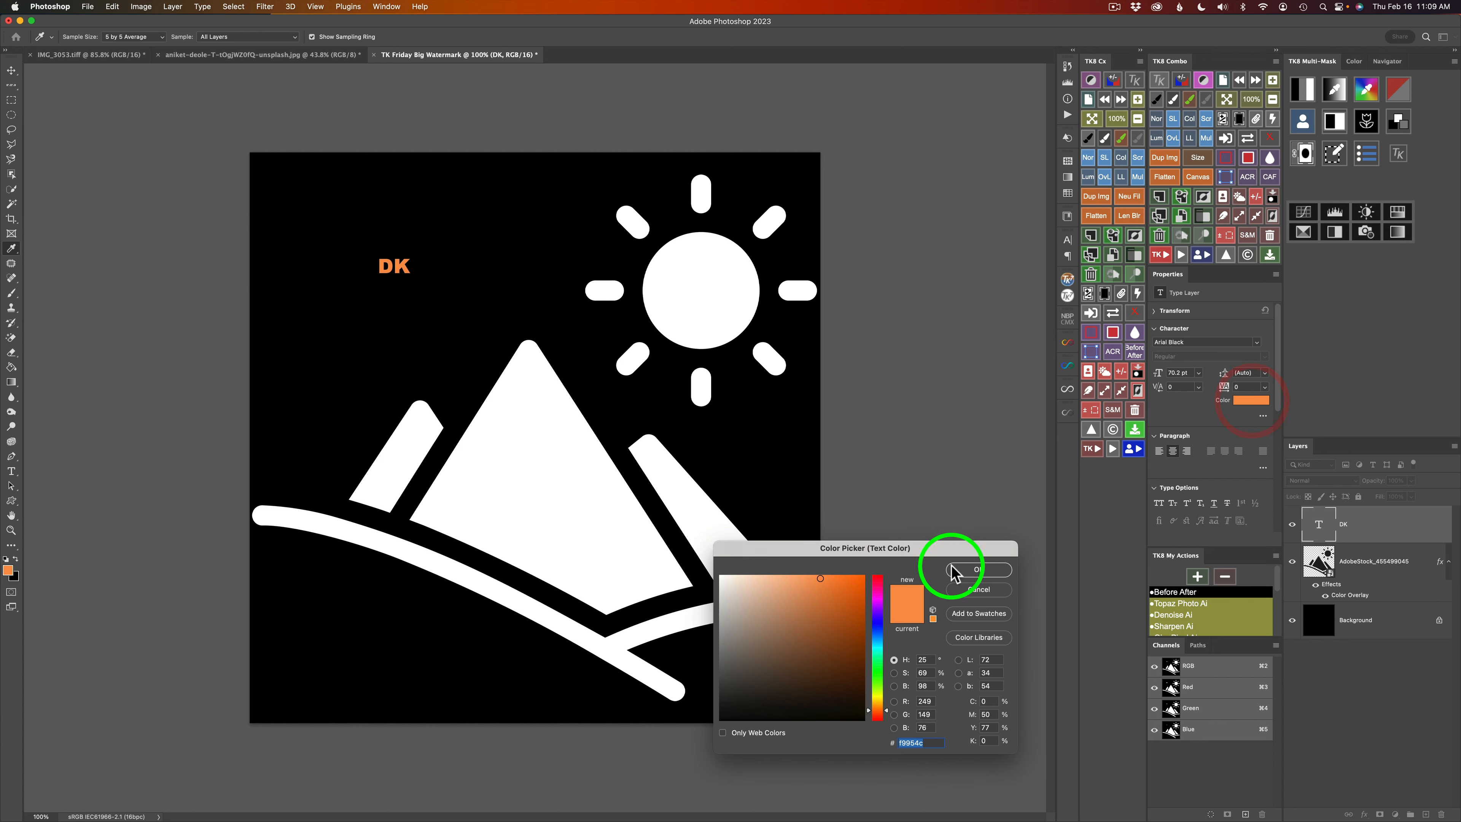
pyautogui.click(723, 576)
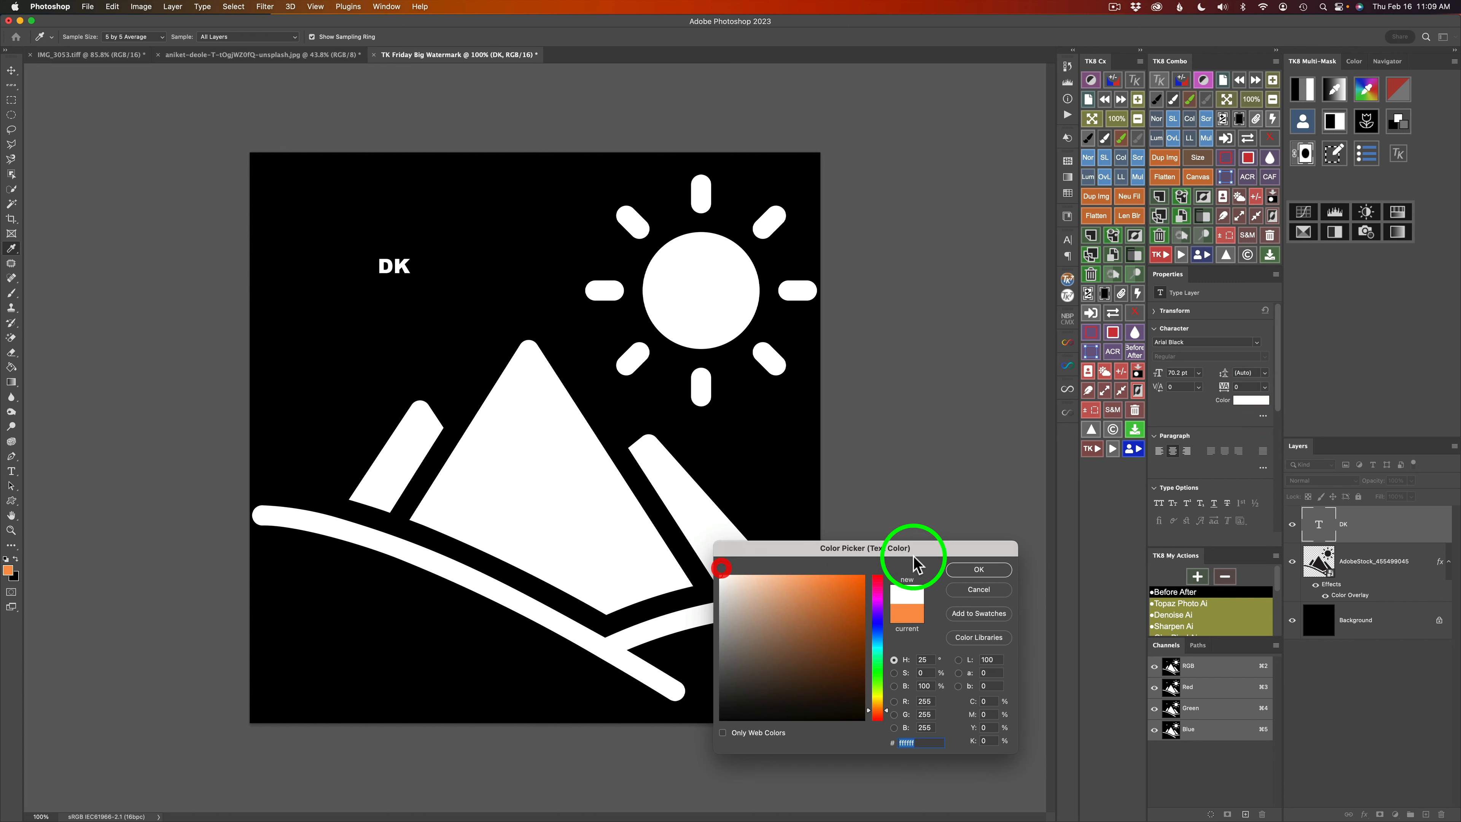
pyautogui.click(979, 569)
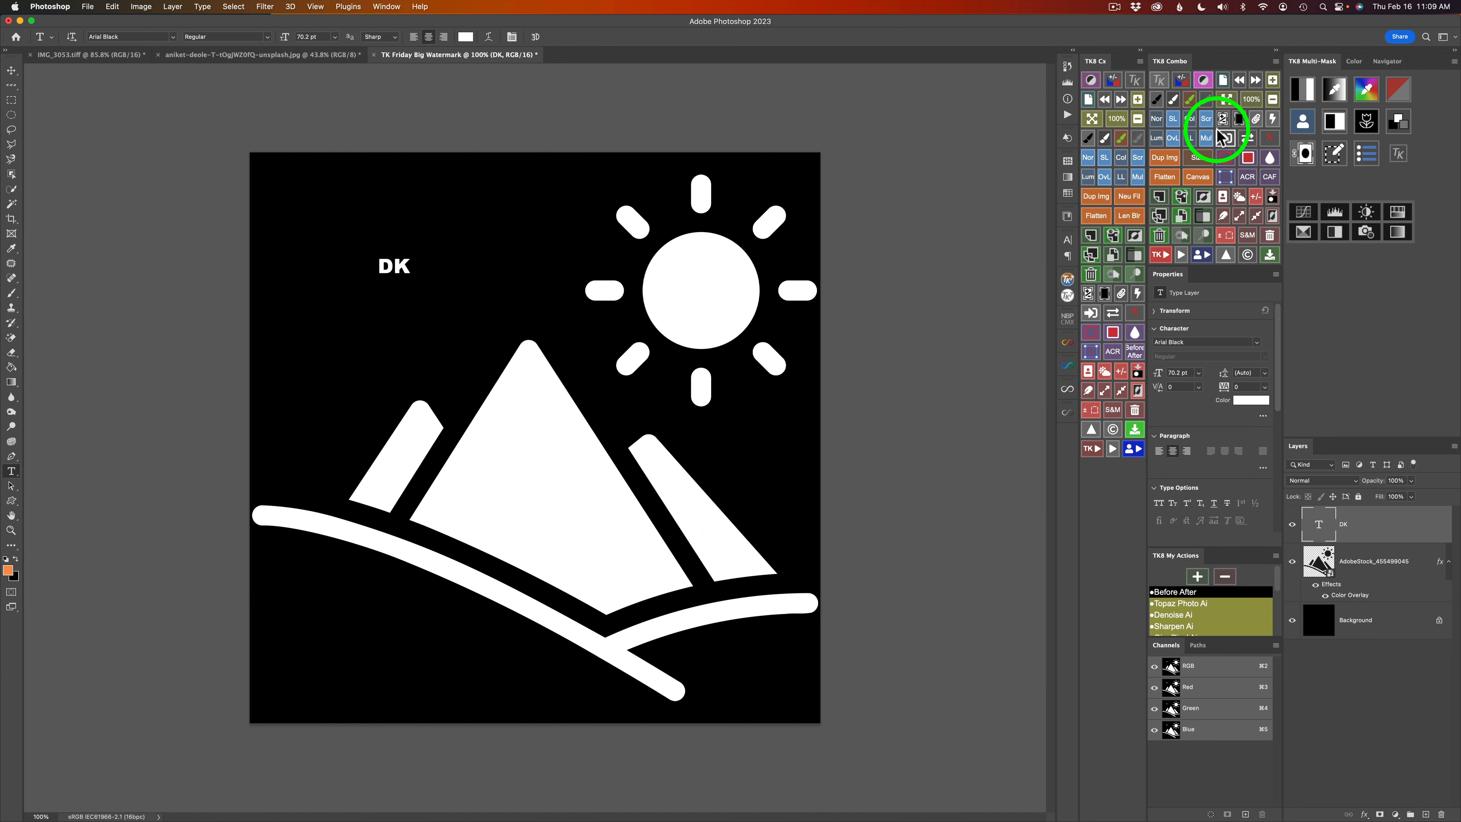
# - Scale the "DK" text to about 760% and position it beside the sun in the canvas's upper-left area
pyautogui.click(1230, 181)
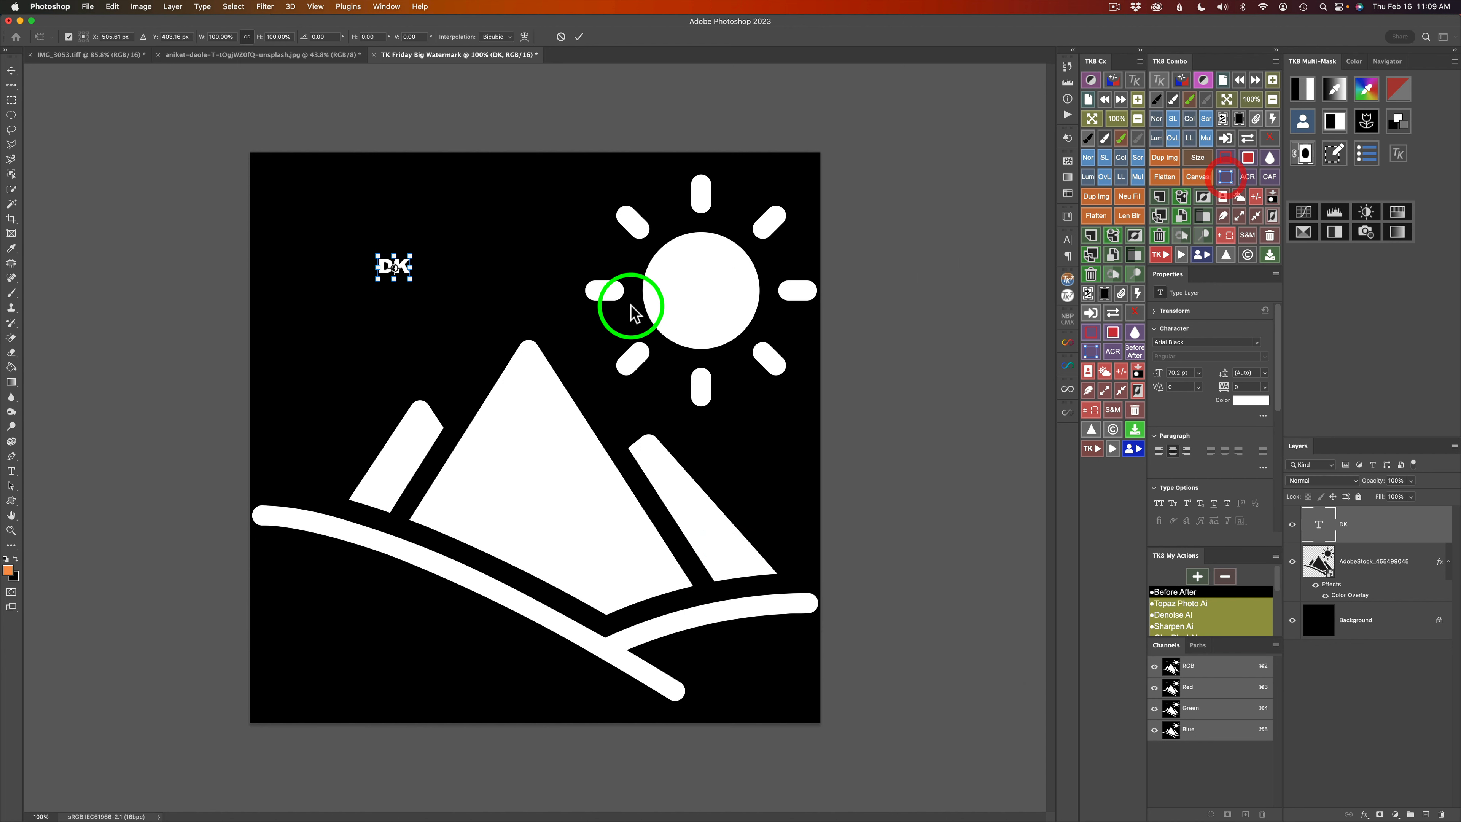
pyautogui.moveTo(412, 280); pyautogui.dragTo(634, 417)
pyautogui.moveTo(561, 381); pyautogui.dragTo(477, 292)
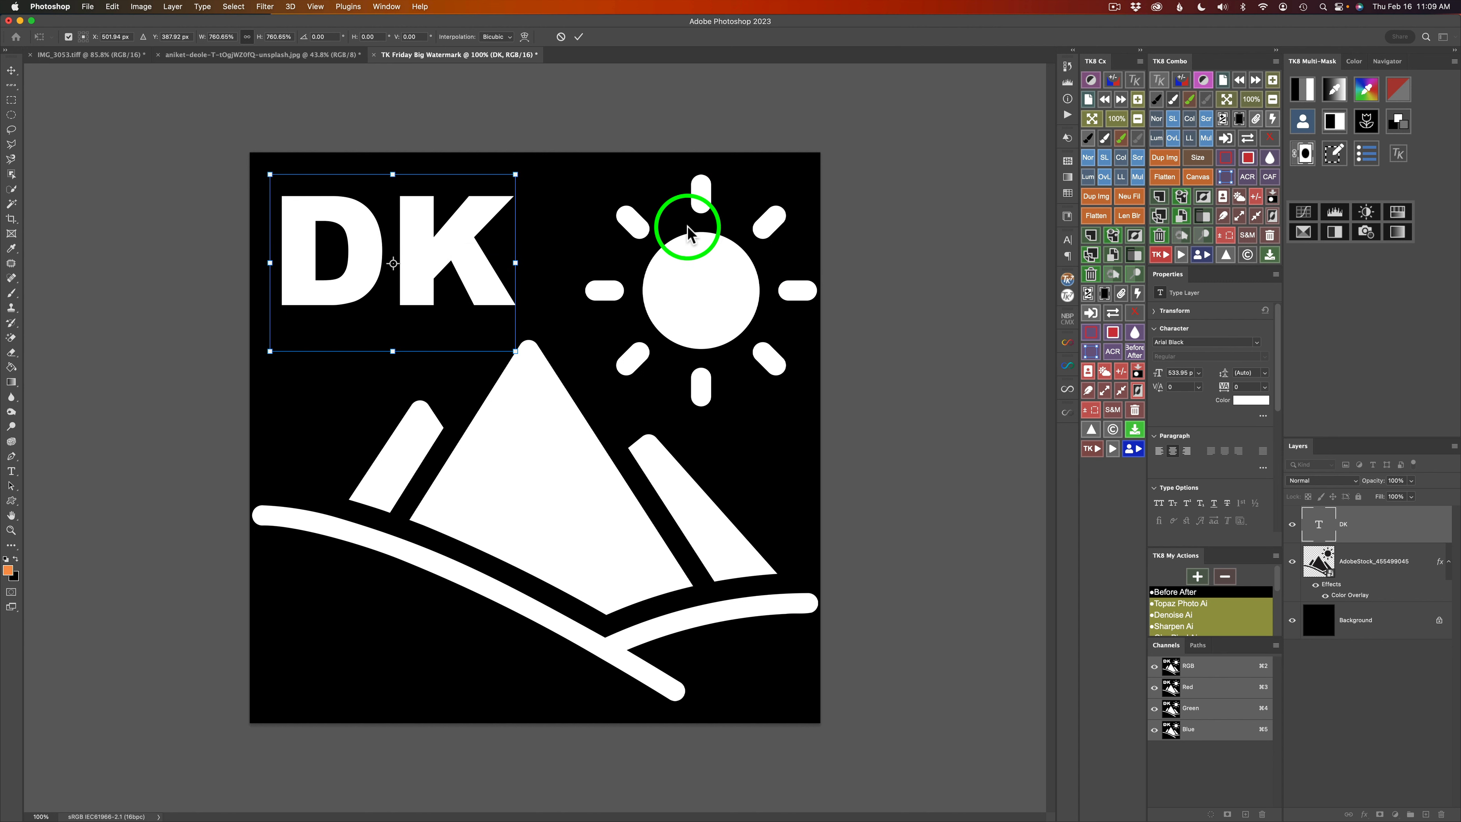
pyautogui.click(579, 37)
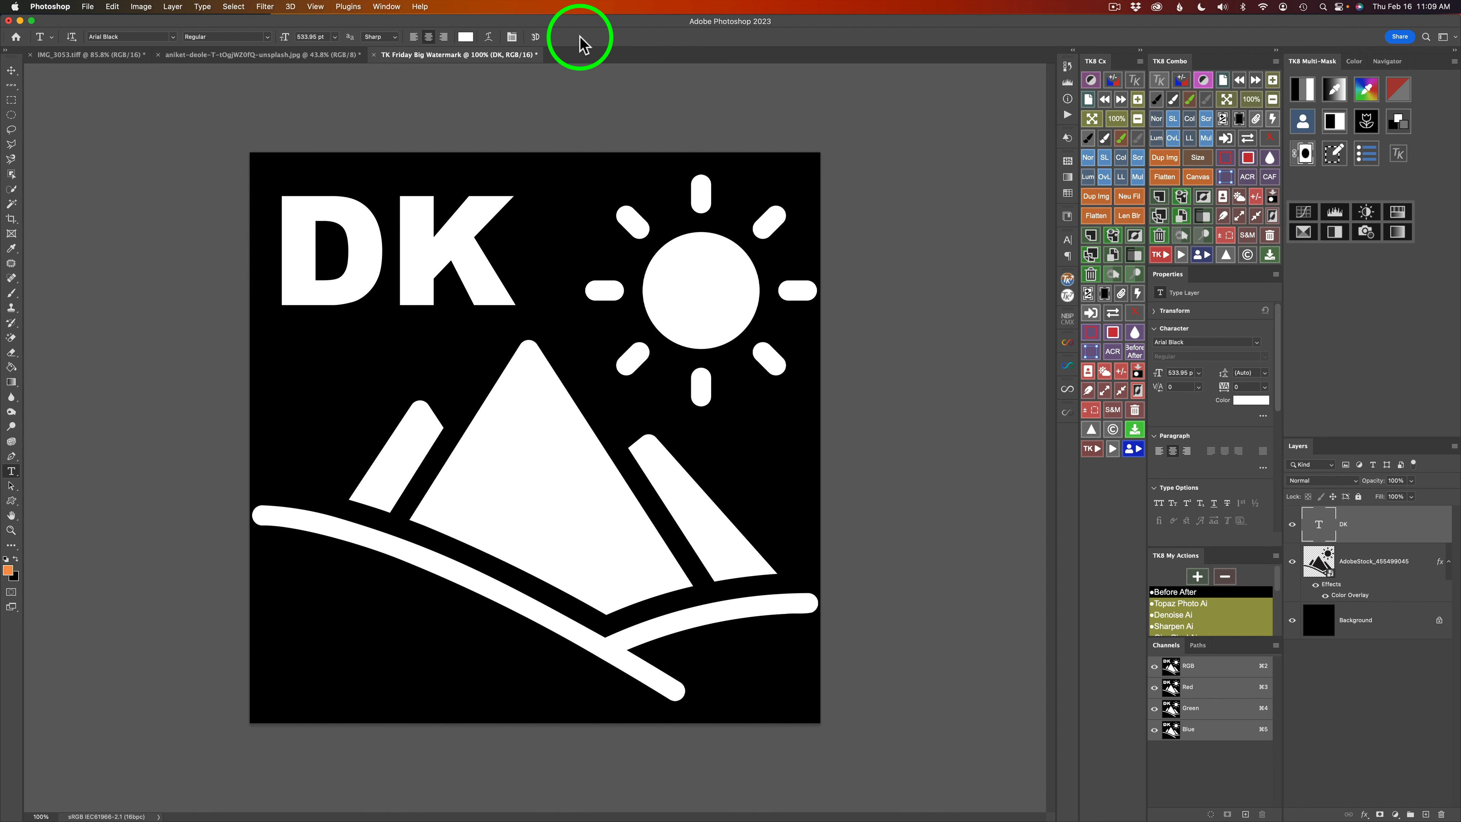
# - Save the document on the computer as TK Friday Big Watermark.psd in the Watermarks folder of Photoshop Scratch SSD and close it
pyautogui.click(88, 6)
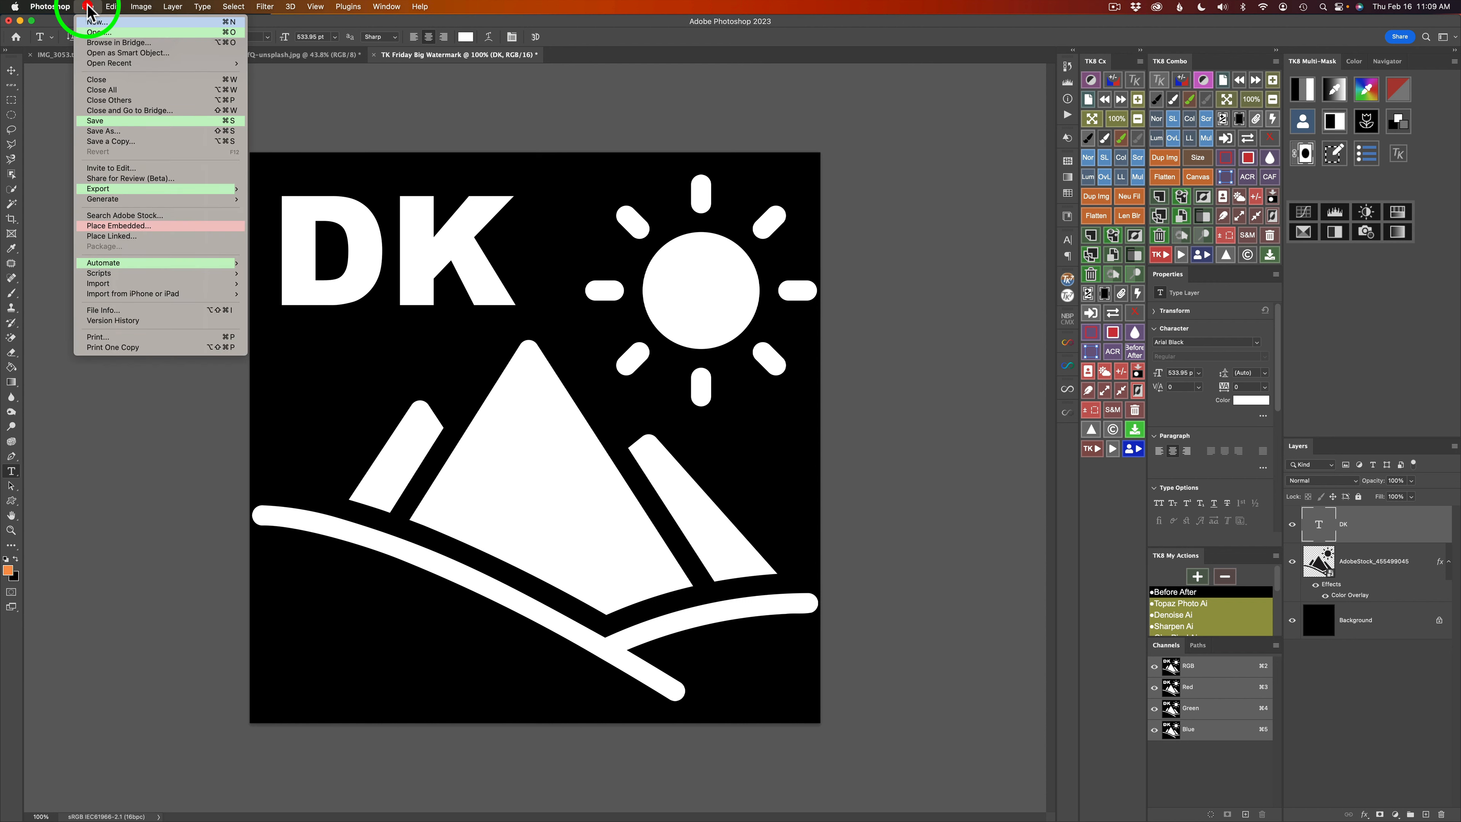
pyautogui.click(129, 120)
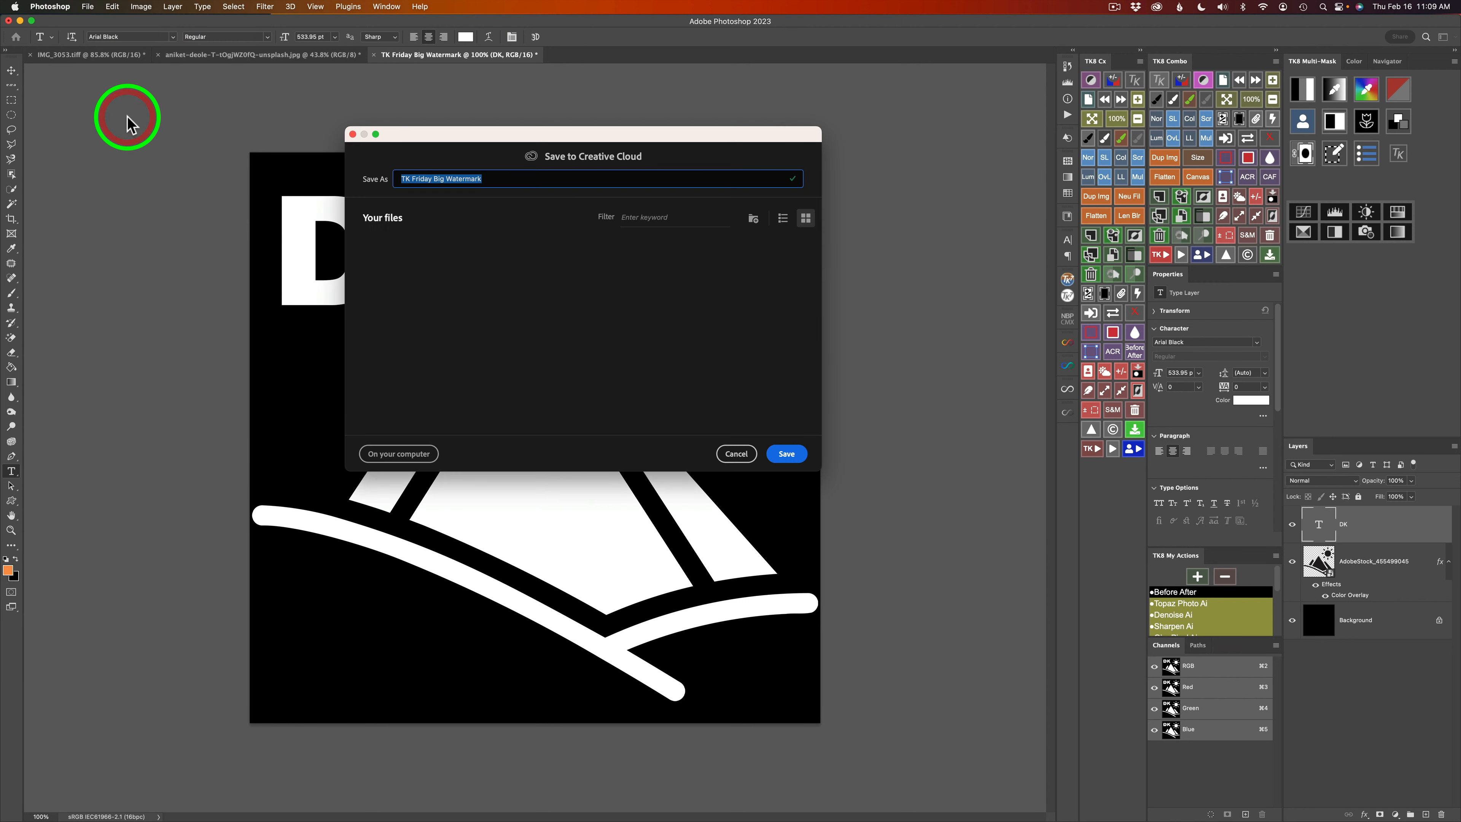
pyautogui.click(406, 453)
pyautogui.scroll(-5, 448, 397)
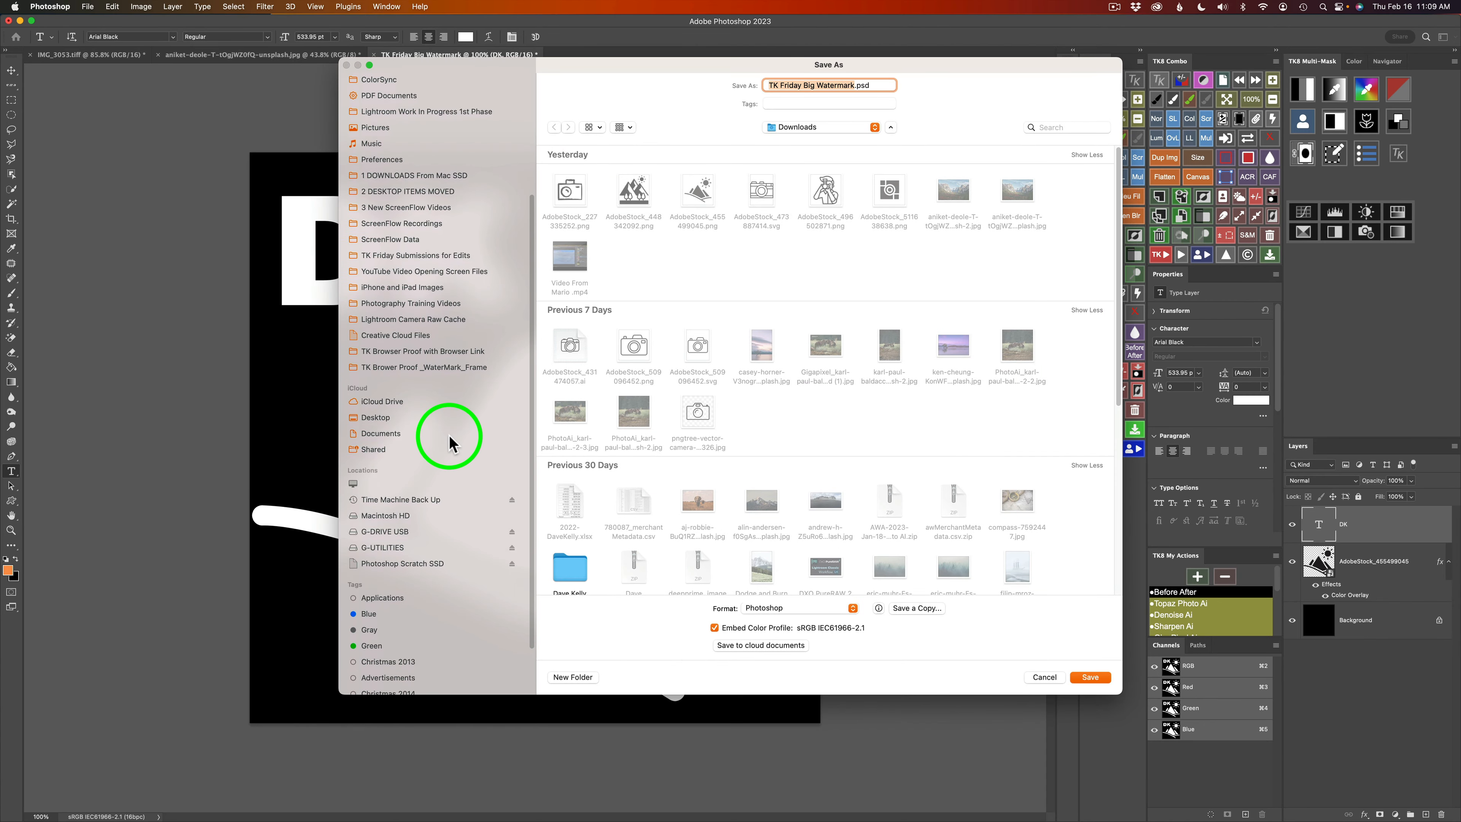
pyautogui.click(423, 507)
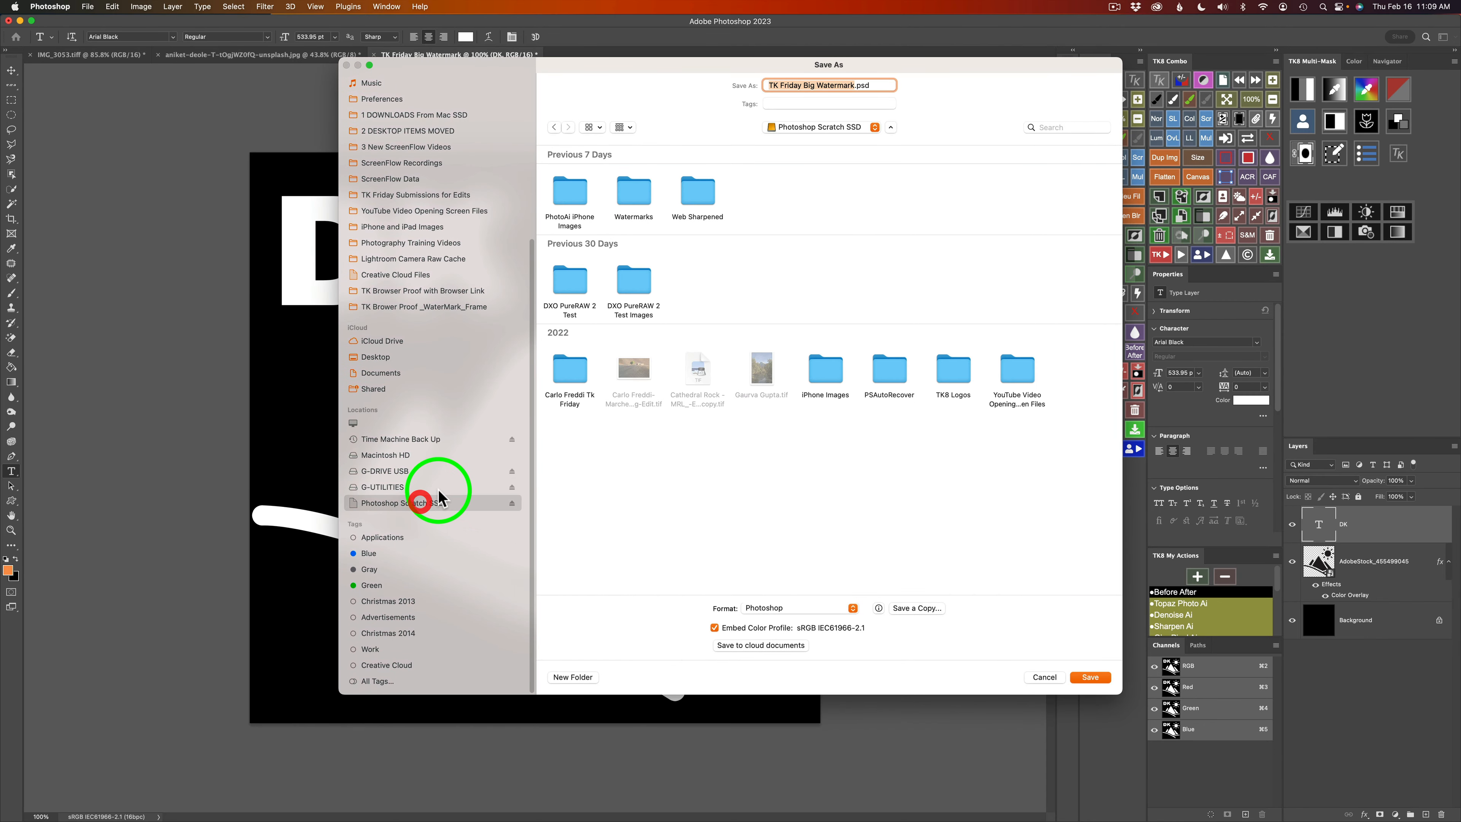
pyautogui.click(635, 196)
pyautogui.doubleClick(636, 195)
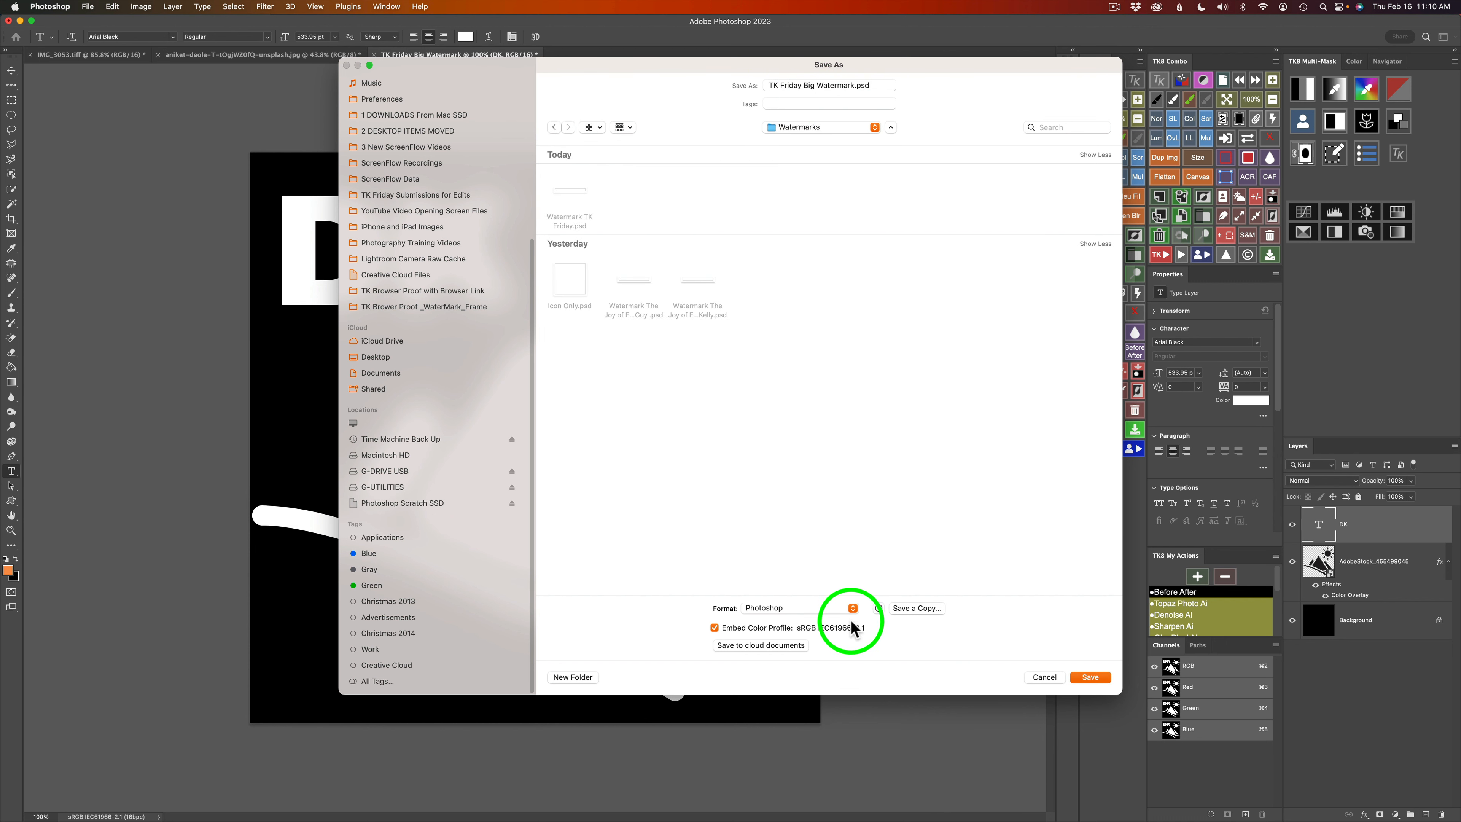
pyautogui.click(1090, 677)
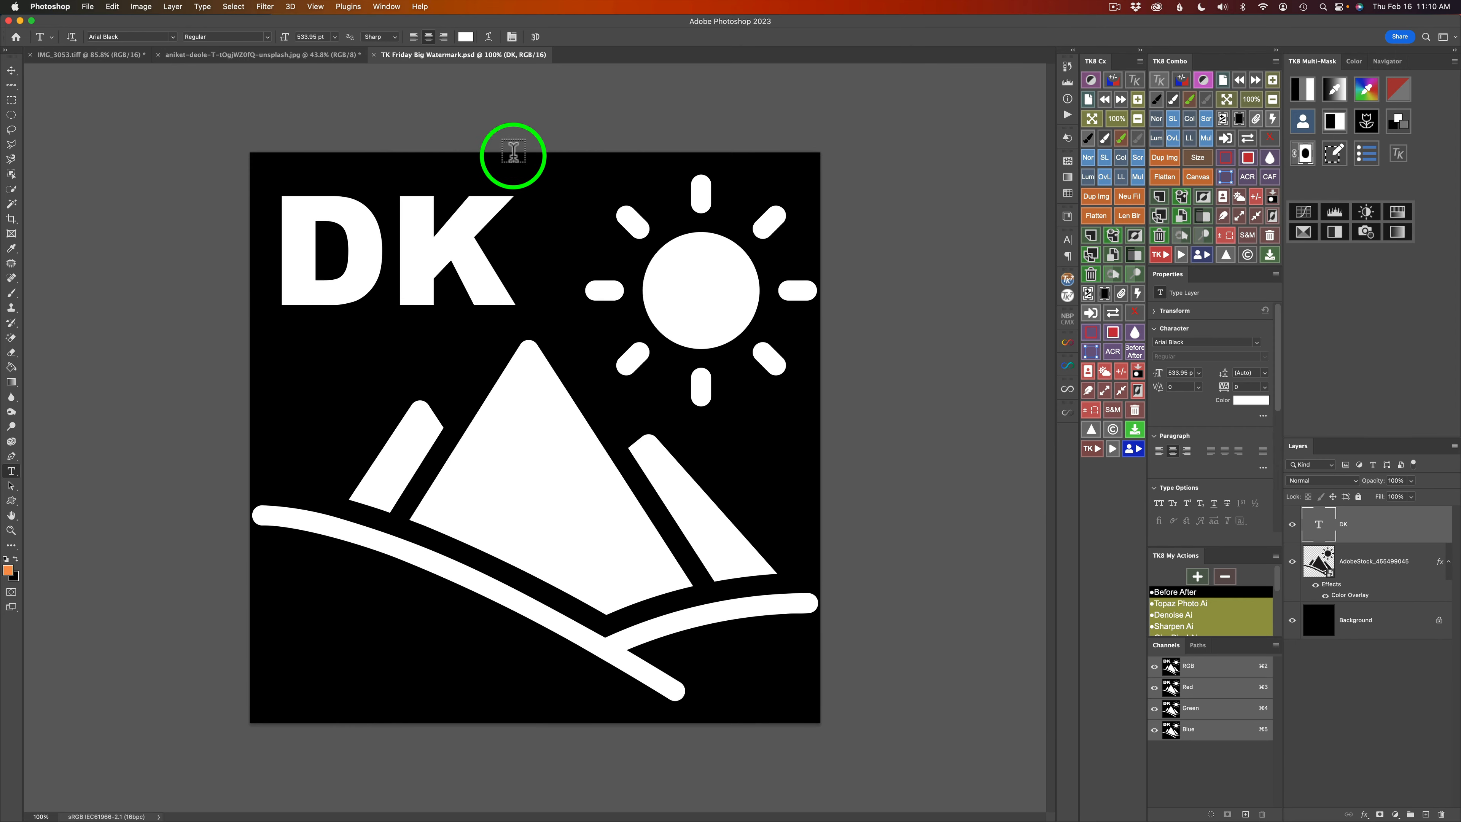
pyautogui.click(373, 55)
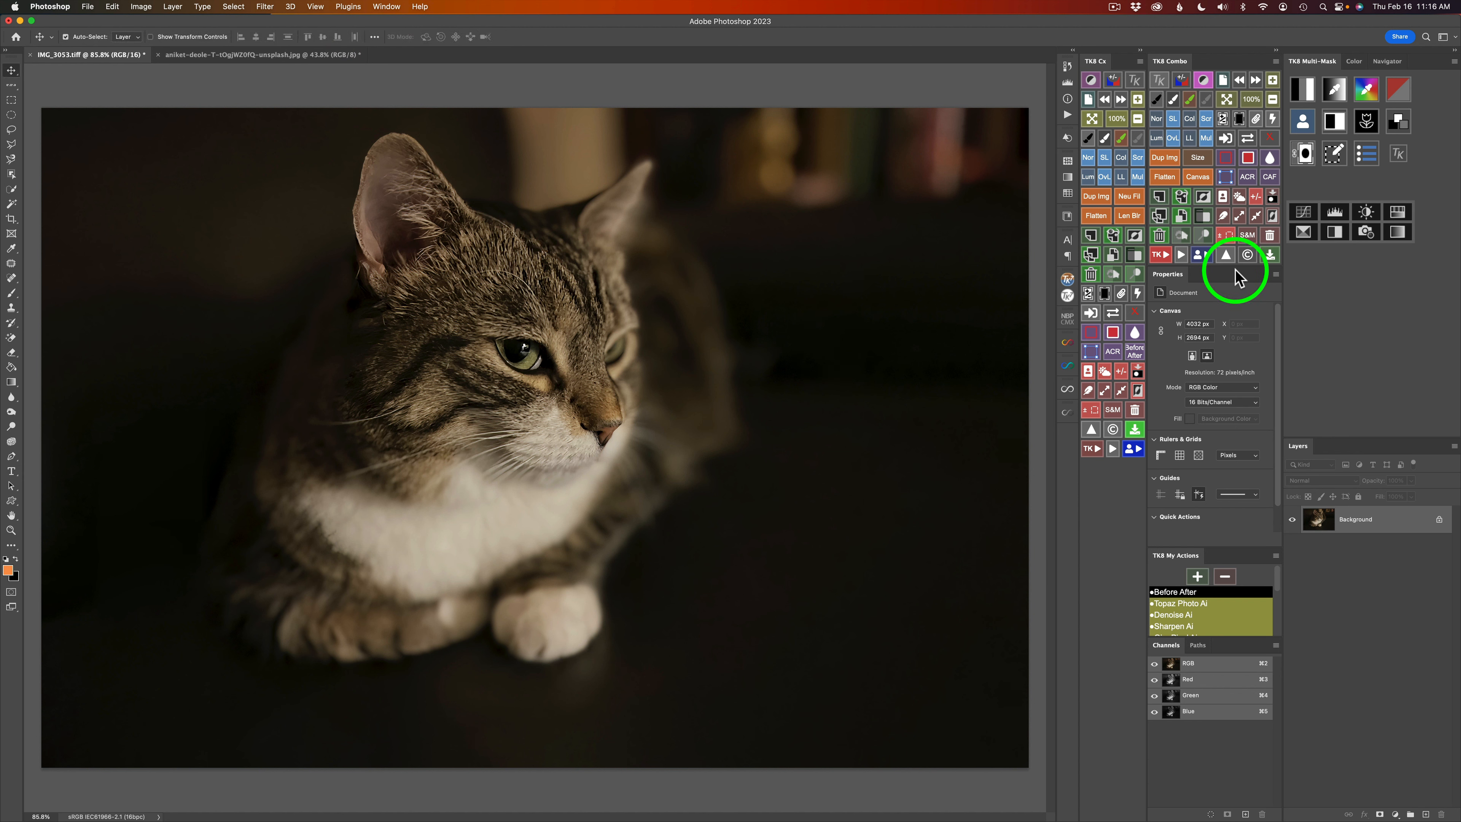
# - Load the HM preset in TK8 Web-Sharpen and set its logo's resize and opacity to 100%
pyautogui.click(1226, 255)
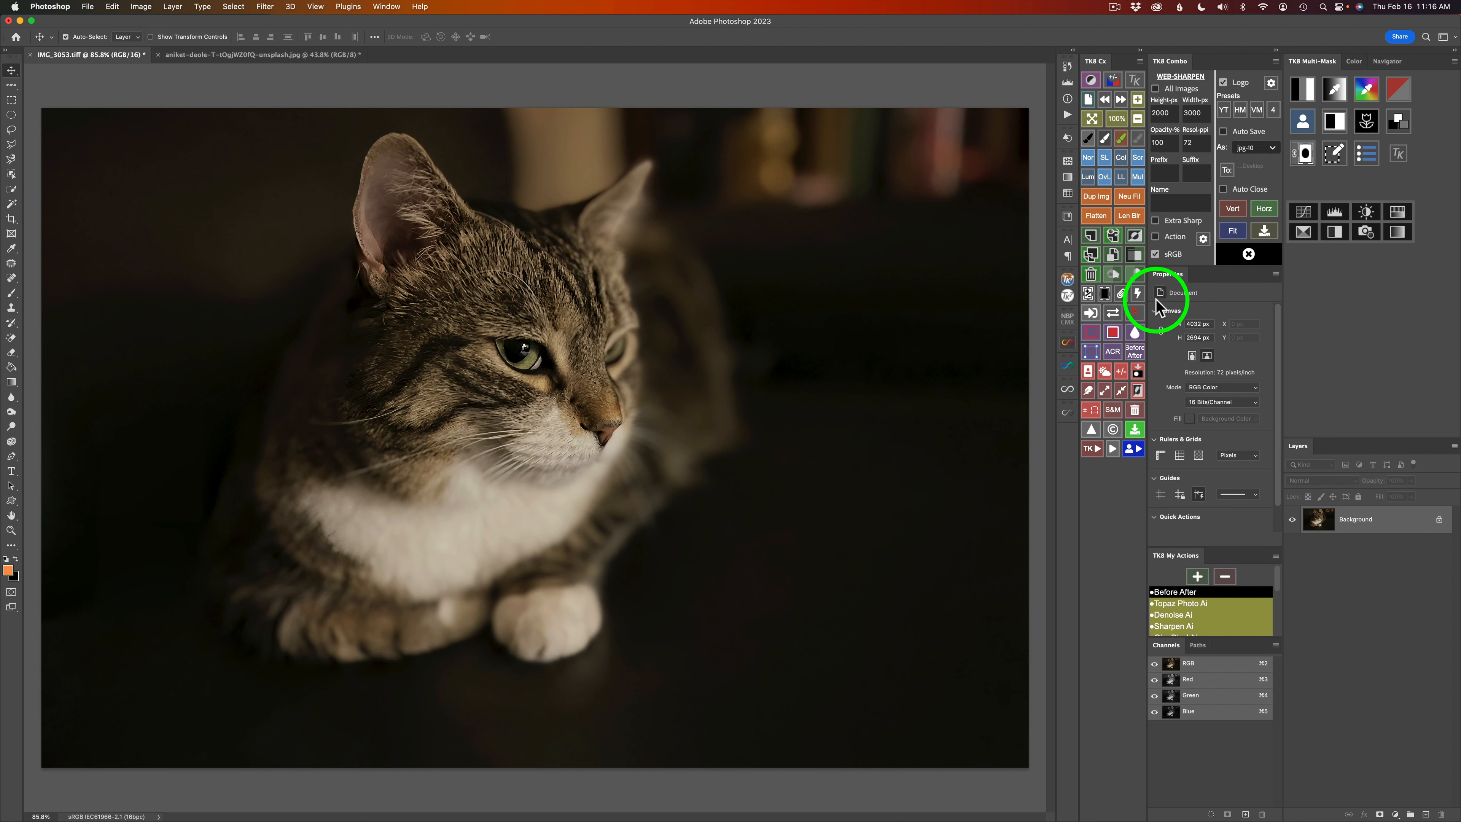
pyautogui.click(1243, 110)
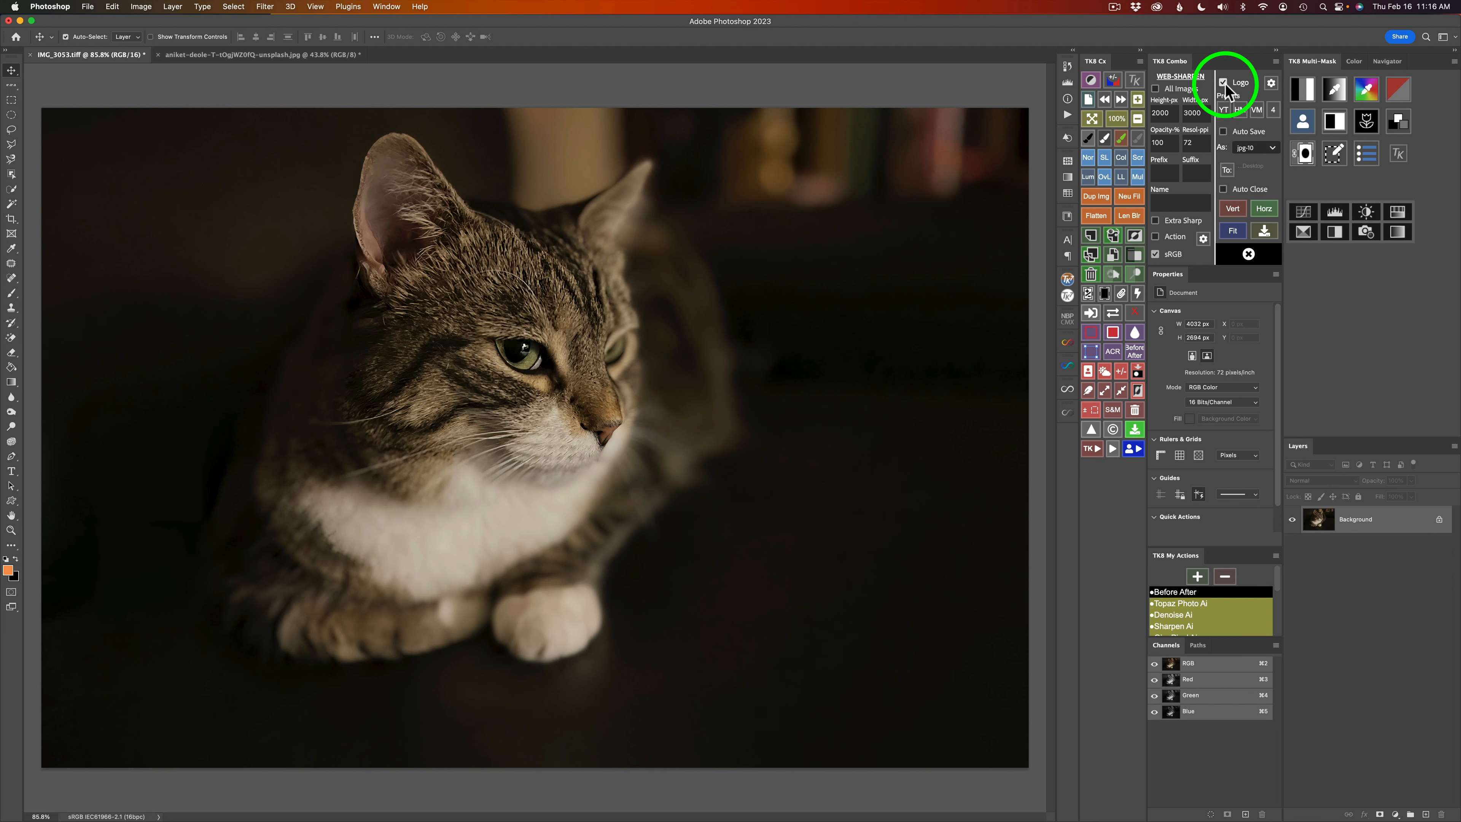
pyautogui.click(1271, 84)
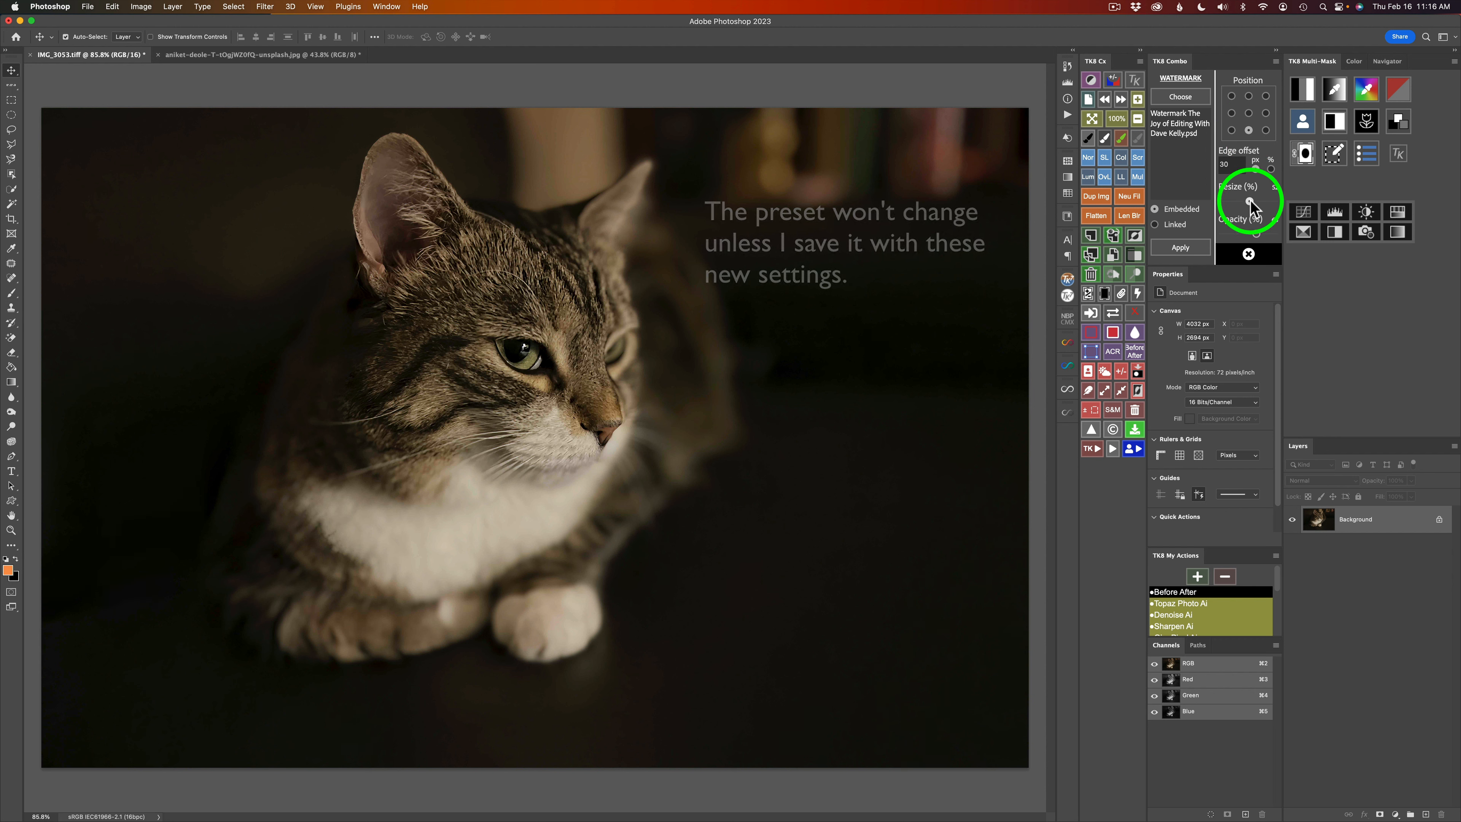
pyautogui.moveTo(1249, 199); pyautogui.dragTo(1294, 203)
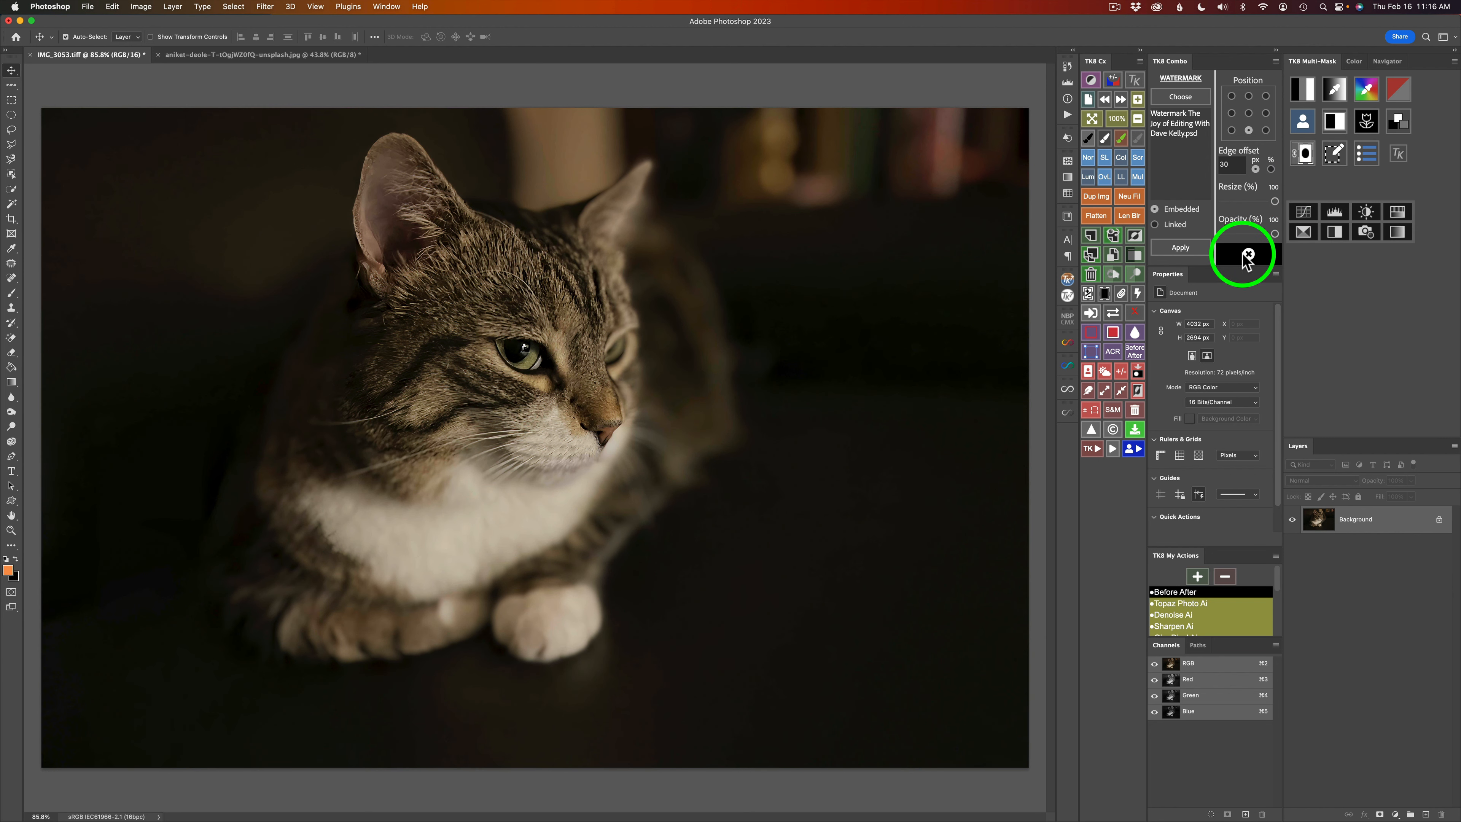
# - Choose Watermark TK Friday.psd as the logo and web-sharpen the cat photo to fit 3000 by 2000 pixels
pyautogui.click(1183, 97)
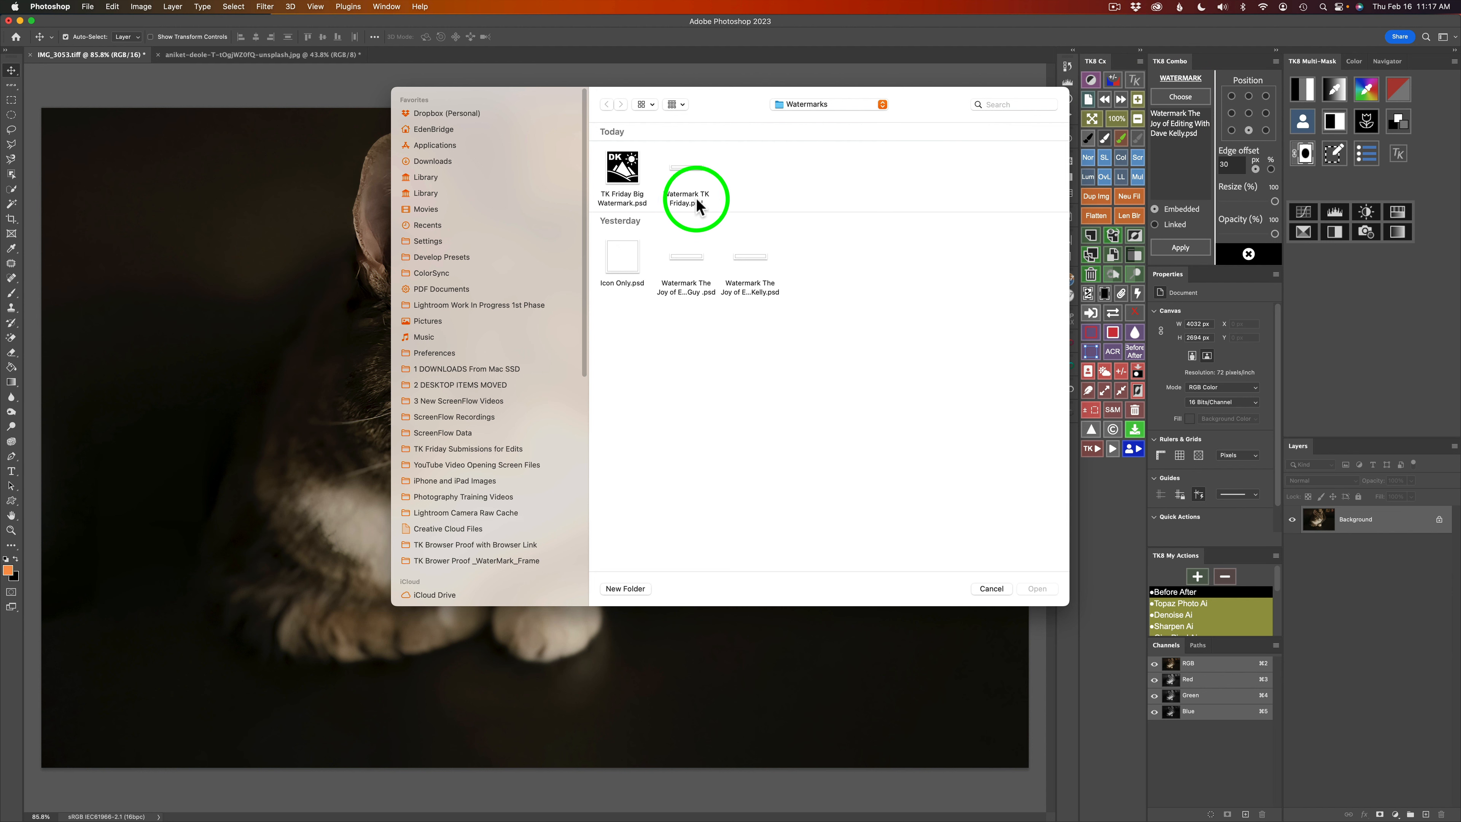
pyautogui.click(693, 173)
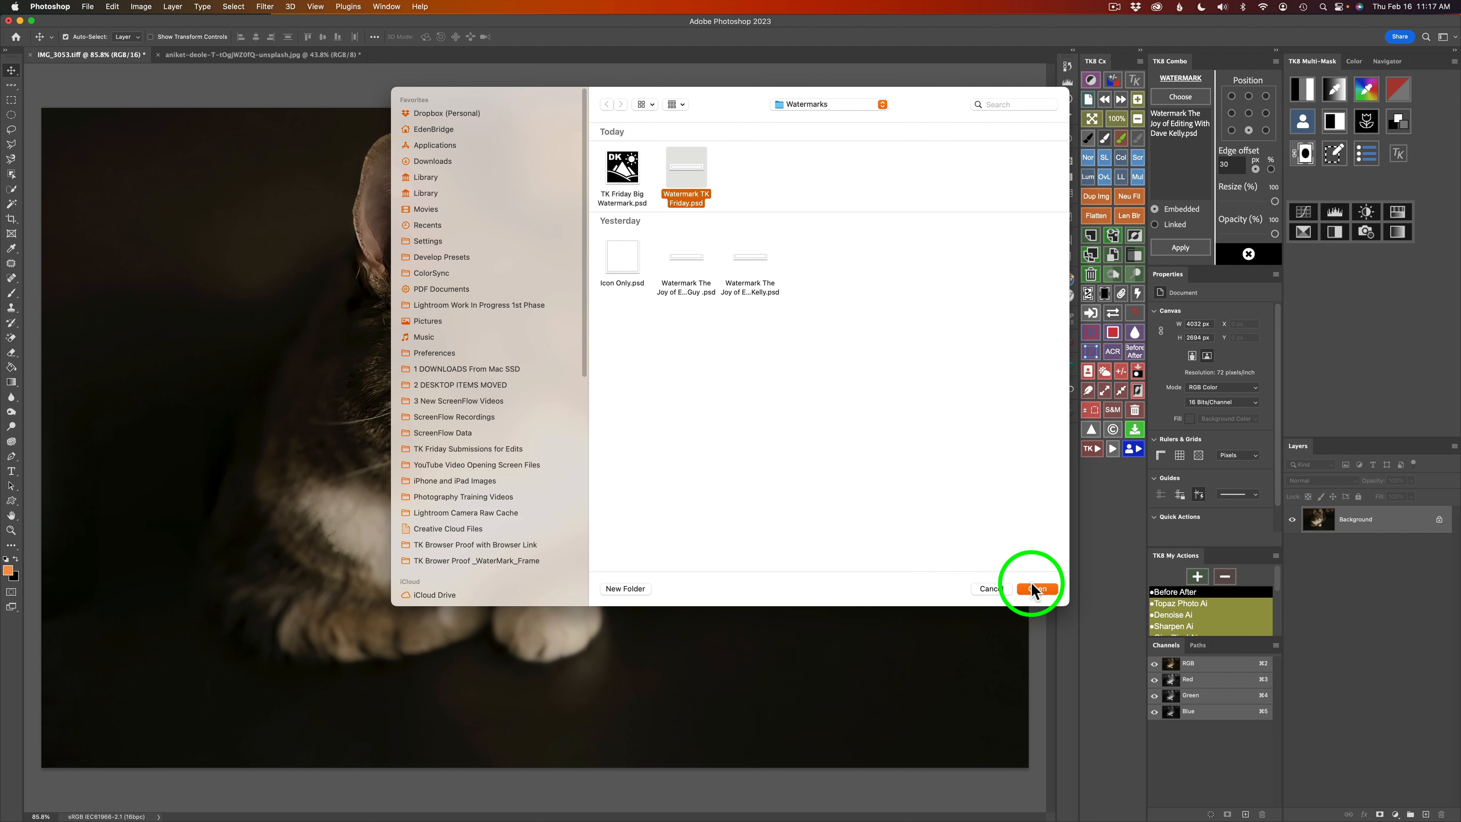
pyautogui.click(1042, 589)
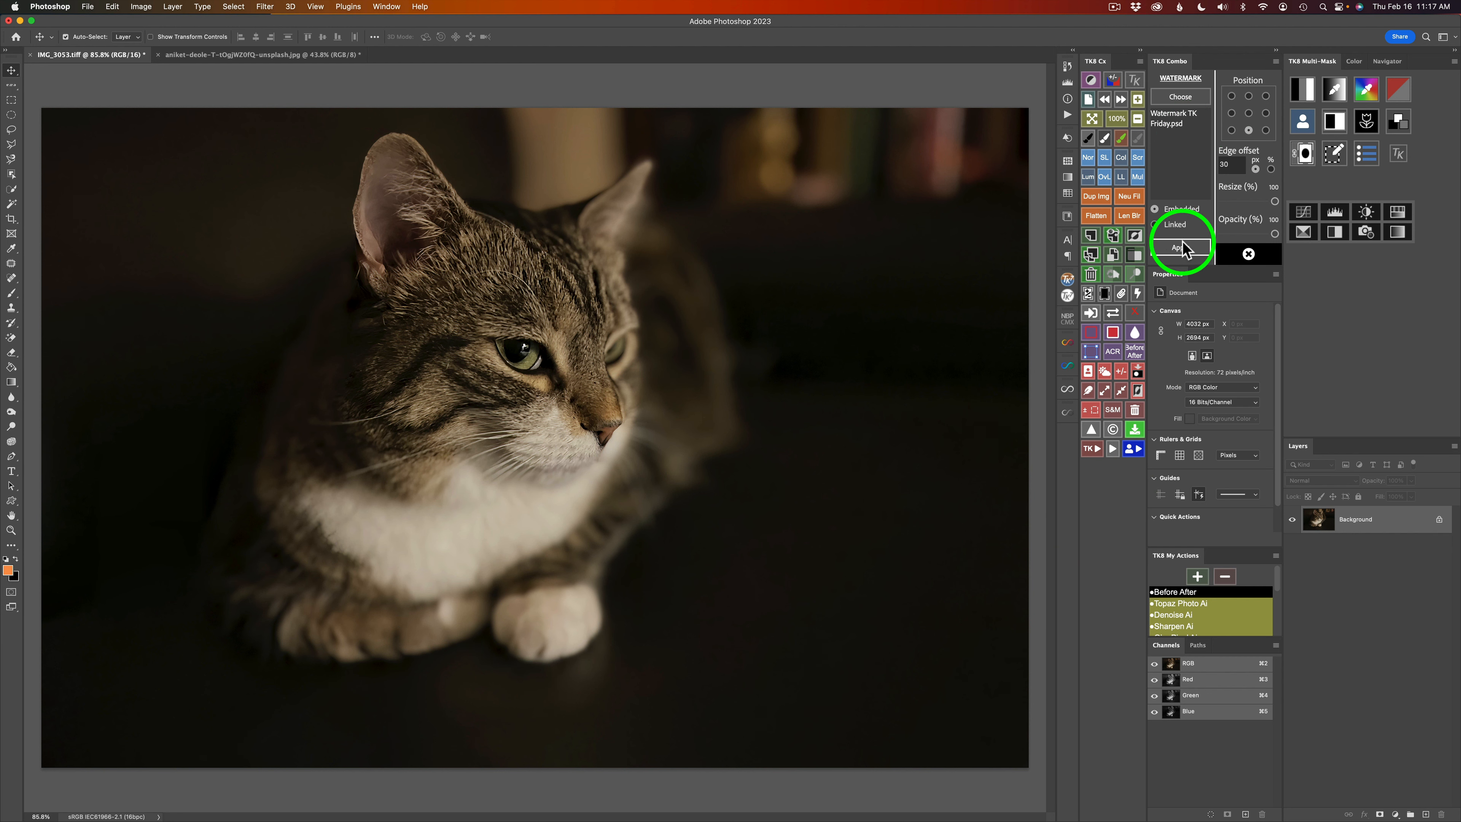
pyautogui.click(1248, 253)
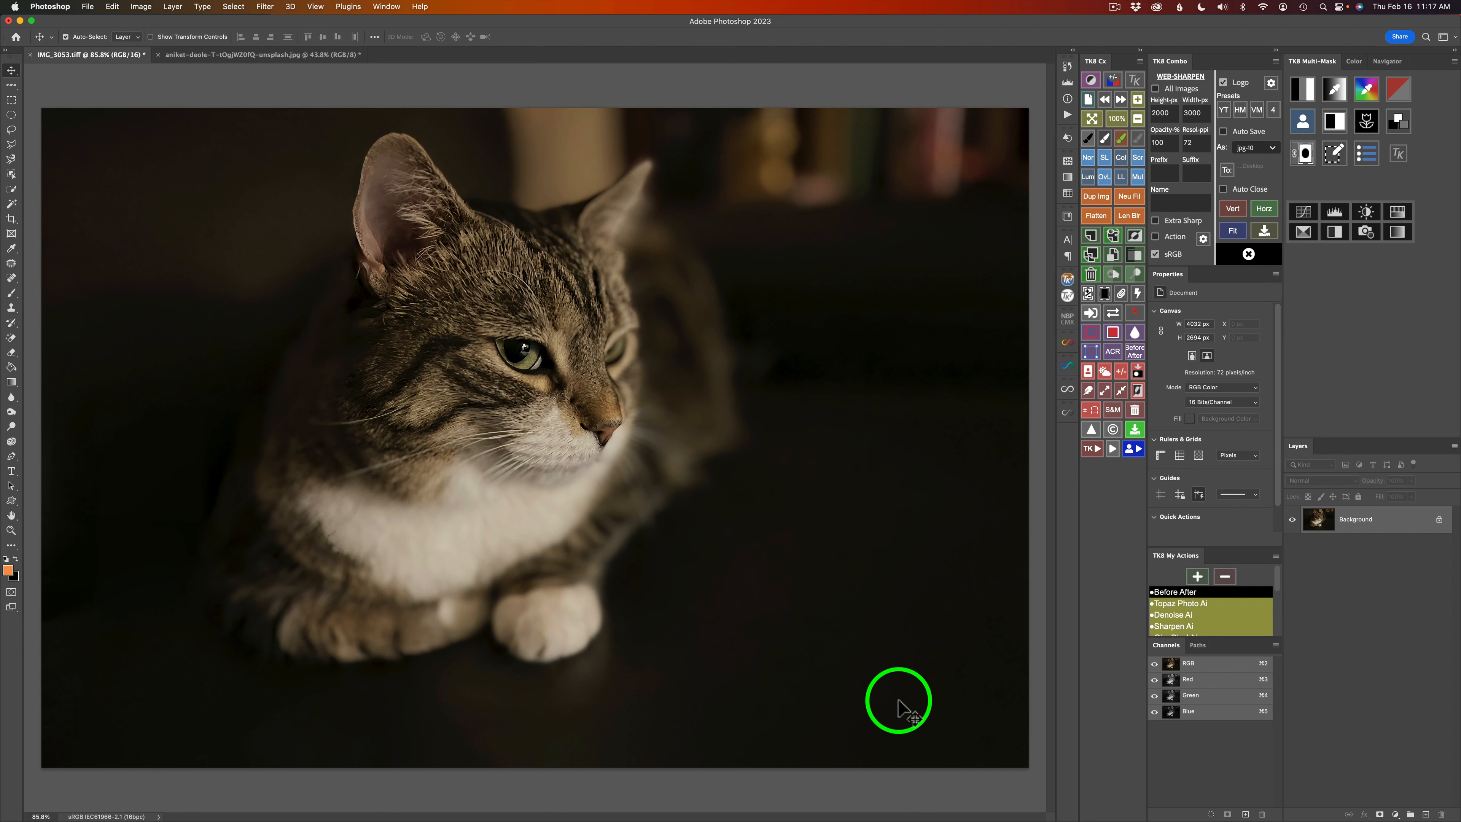
pyautogui.click(1235, 233)
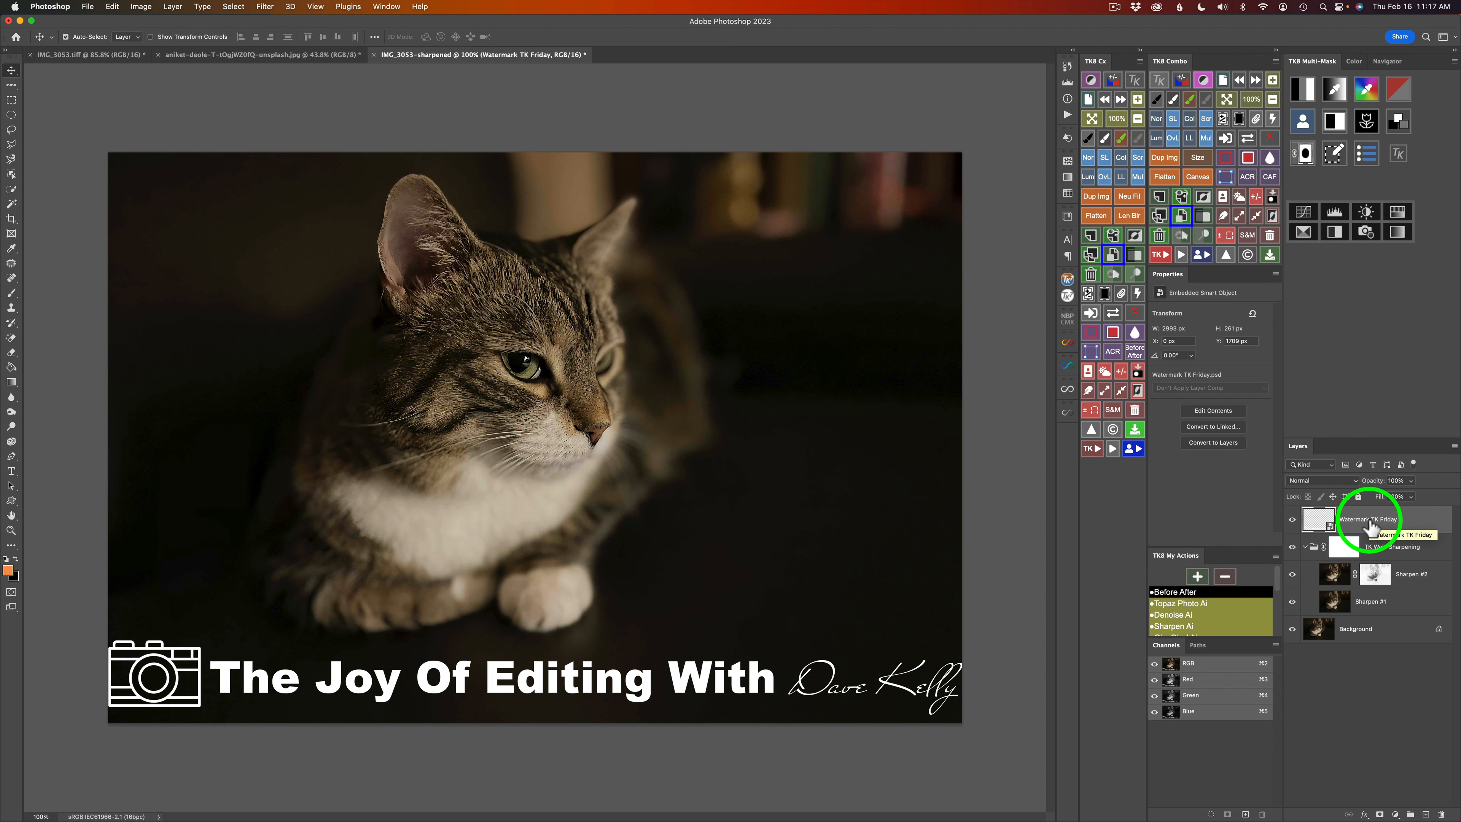
# - Replace the full-width watermark with one in the photo's lower-right corner, resized to about 61% at 71% opacity
pyautogui.click(1160, 236)
pyautogui.click(1226, 253)
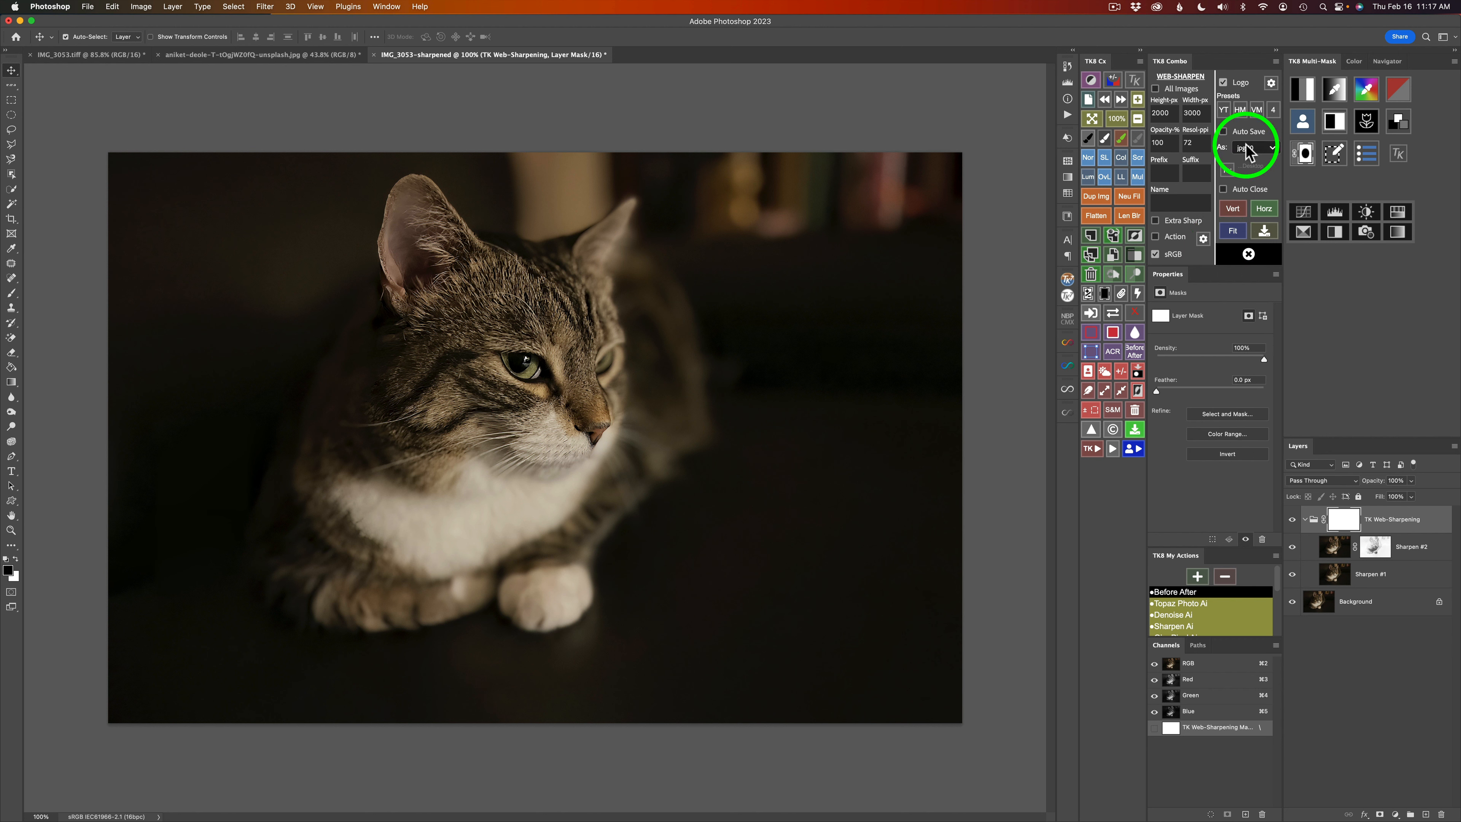
pyautogui.click(1271, 85)
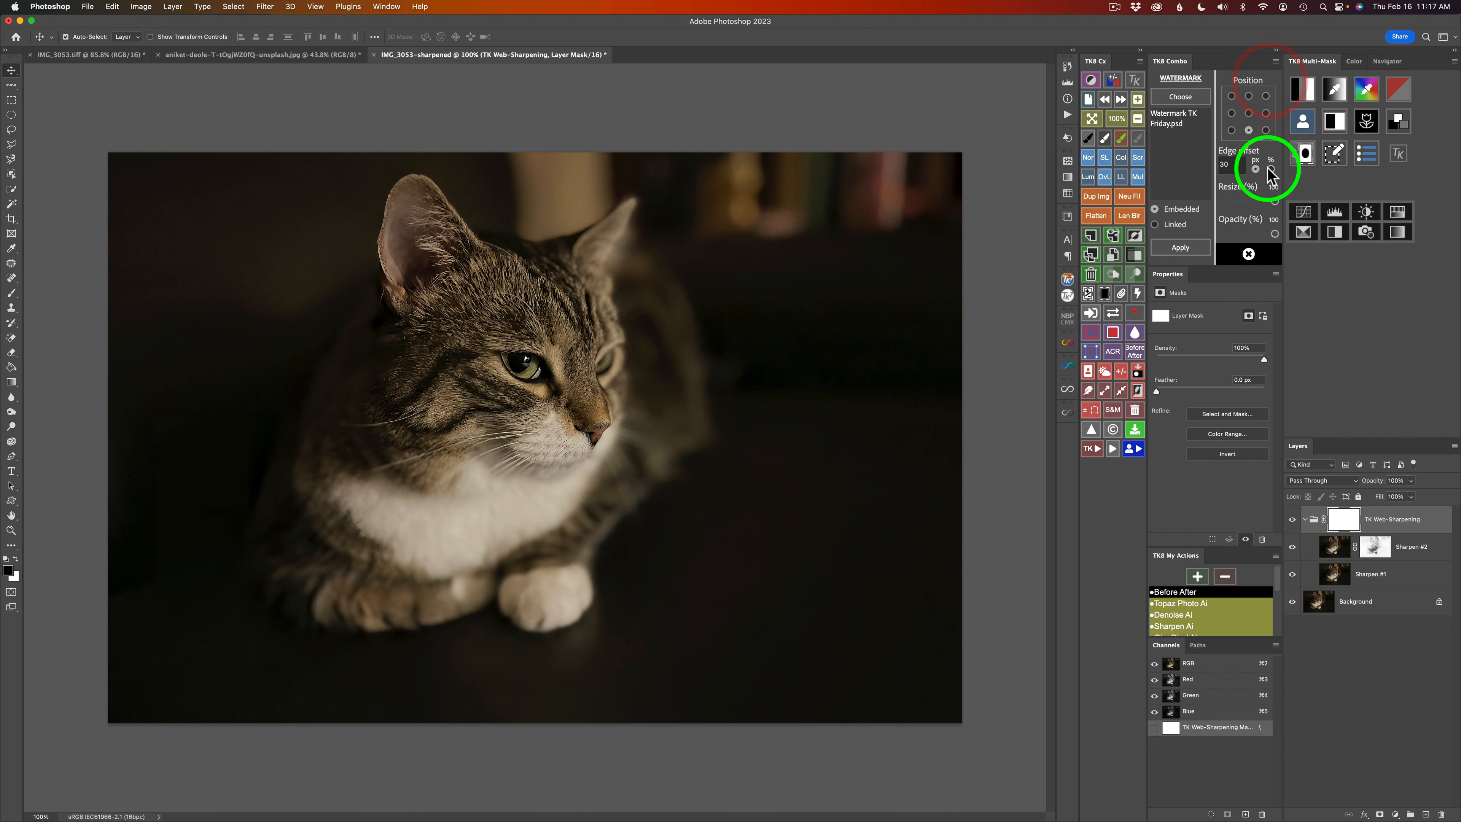
pyautogui.moveTo(1274, 201); pyautogui.dragTo(1253, 201)
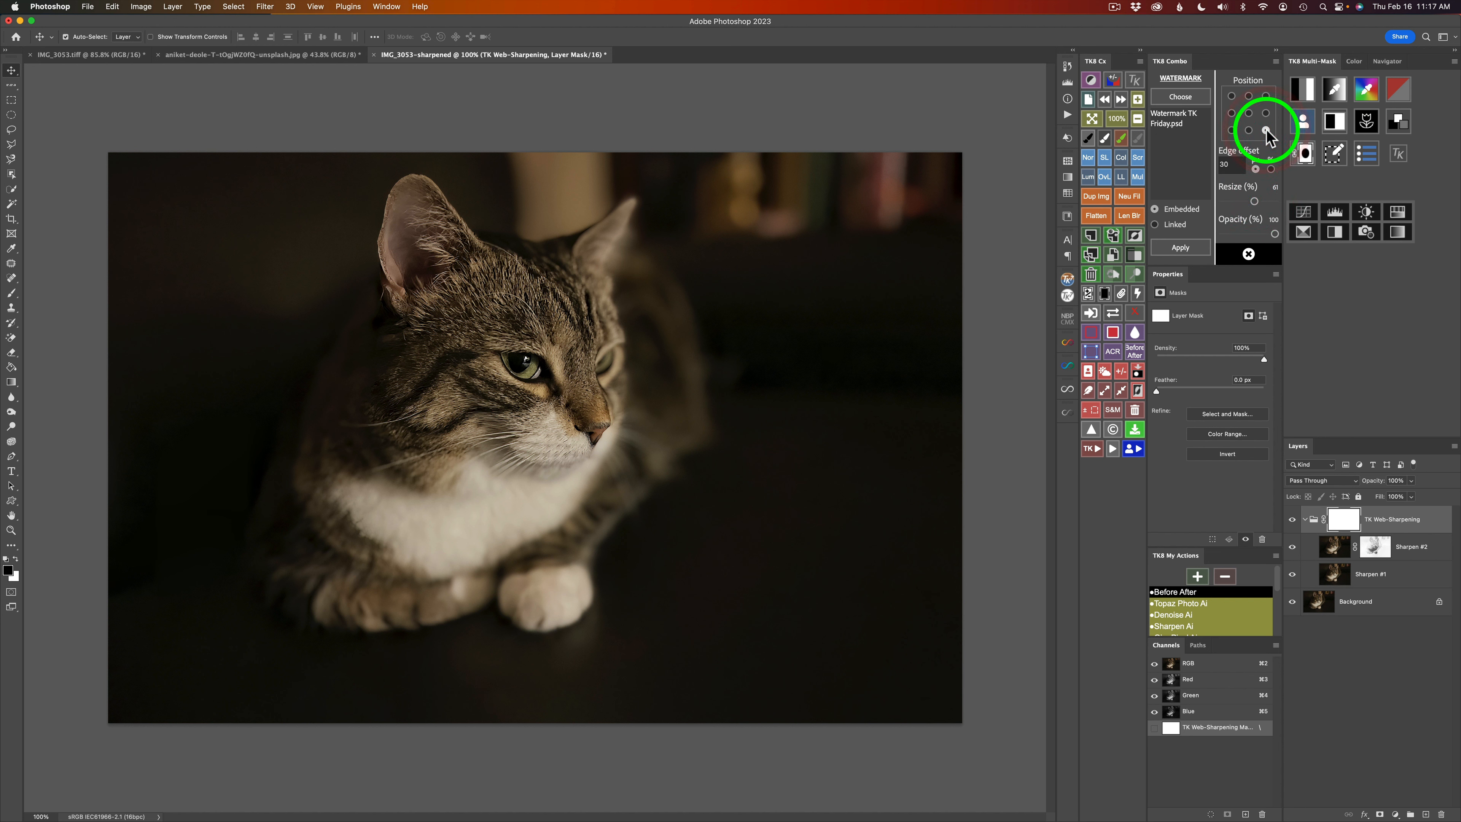
pyautogui.moveTo(1274, 234); pyautogui.dragTo(1259, 235)
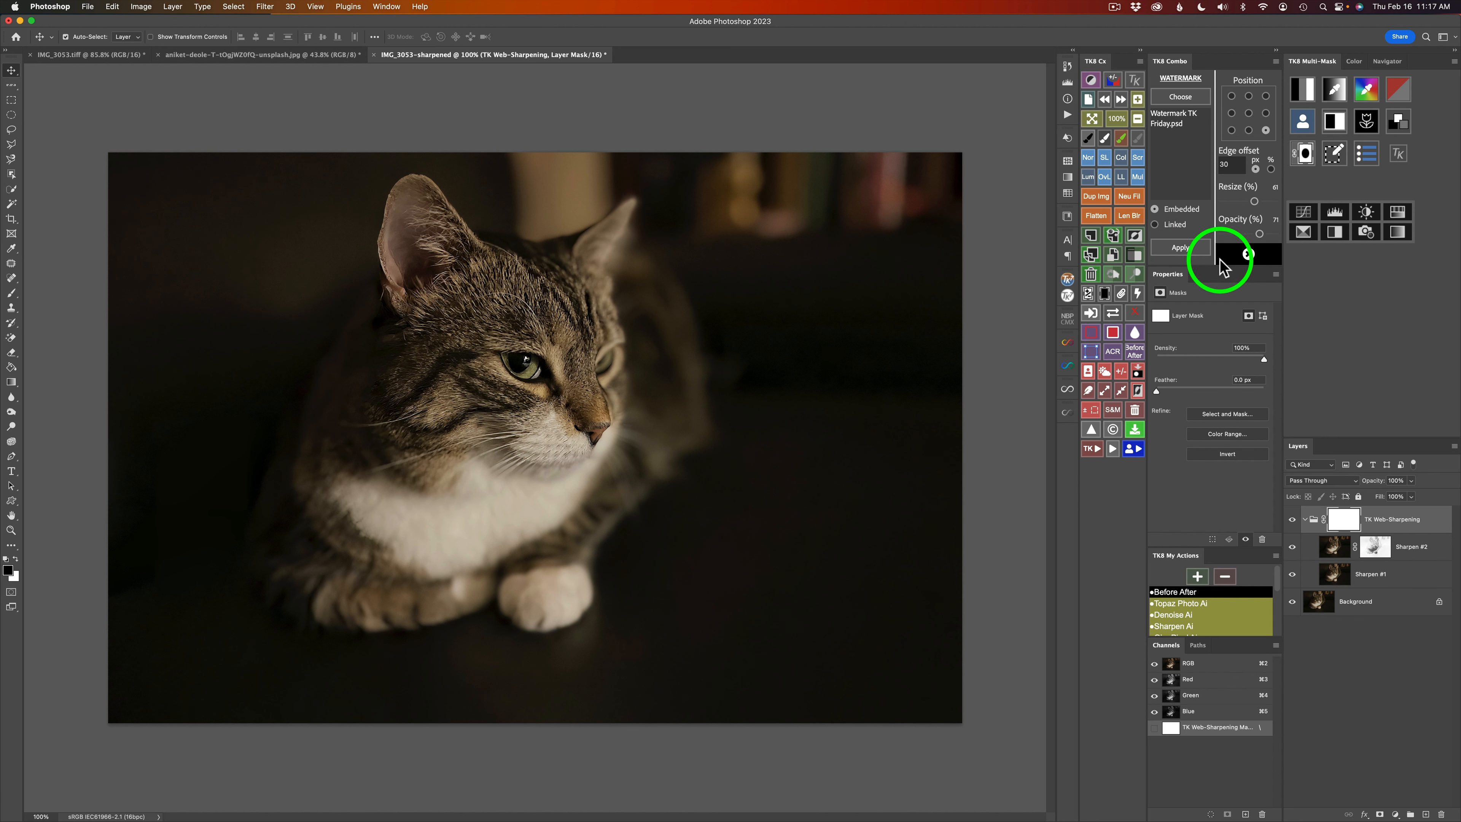
pyautogui.click(1192, 248)
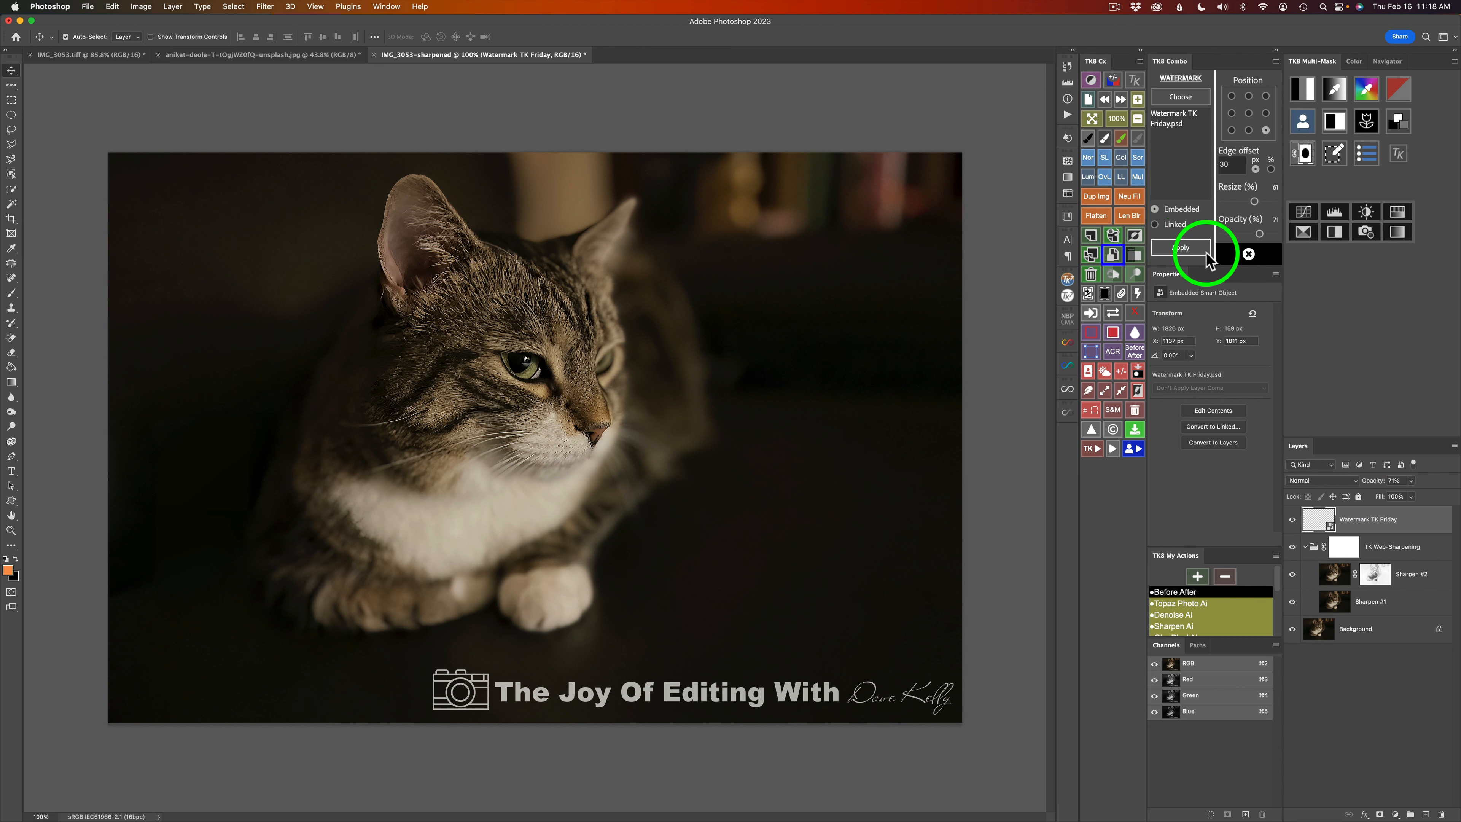
# - Delete the watermark layer and reapply the logo resized to 43% at 63% opacity
pyautogui.click(1091, 275)
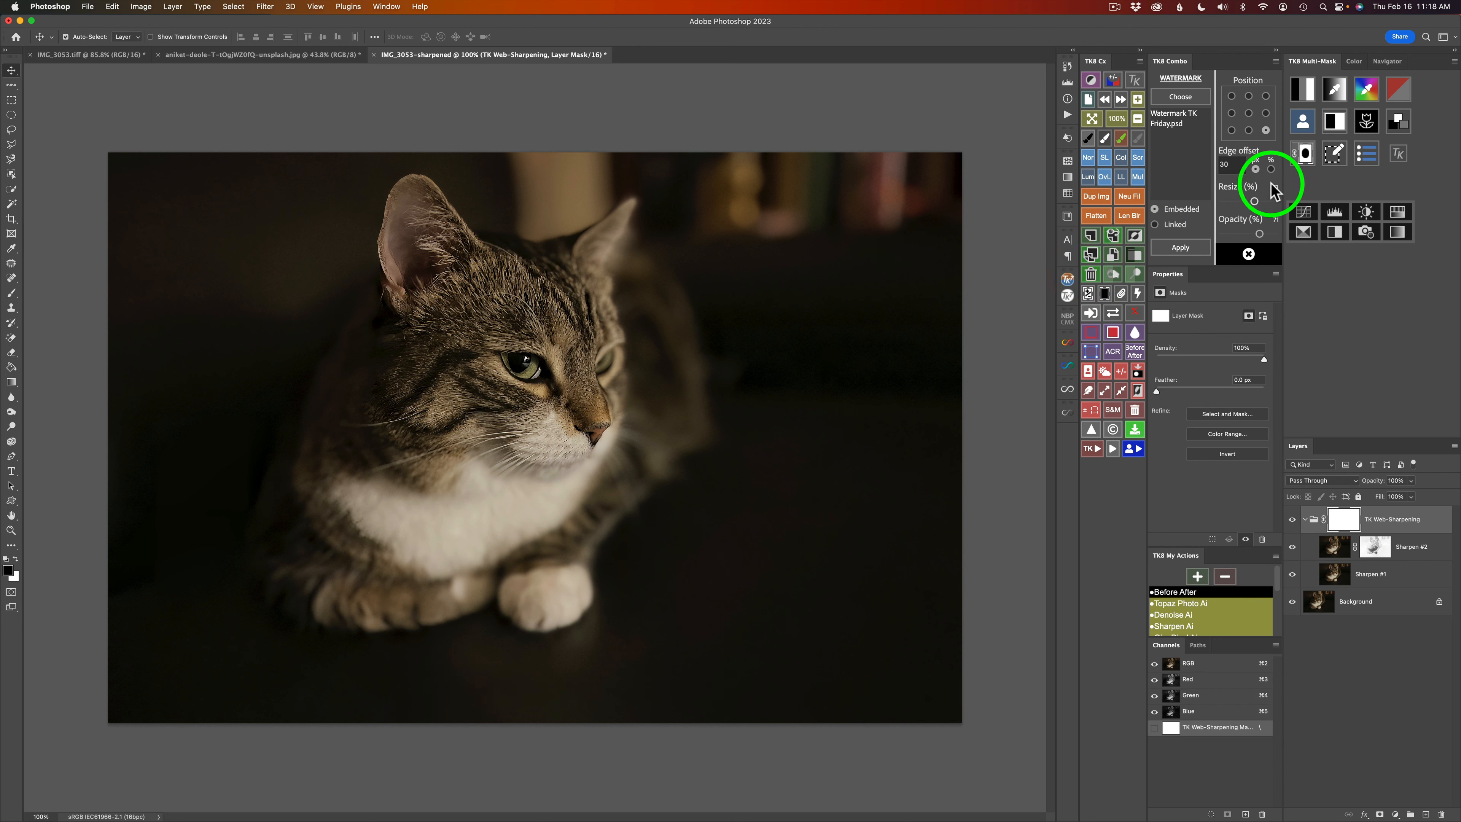
pyautogui.moveTo(1253, 198); pyautogui.dragTo(1245, 201)
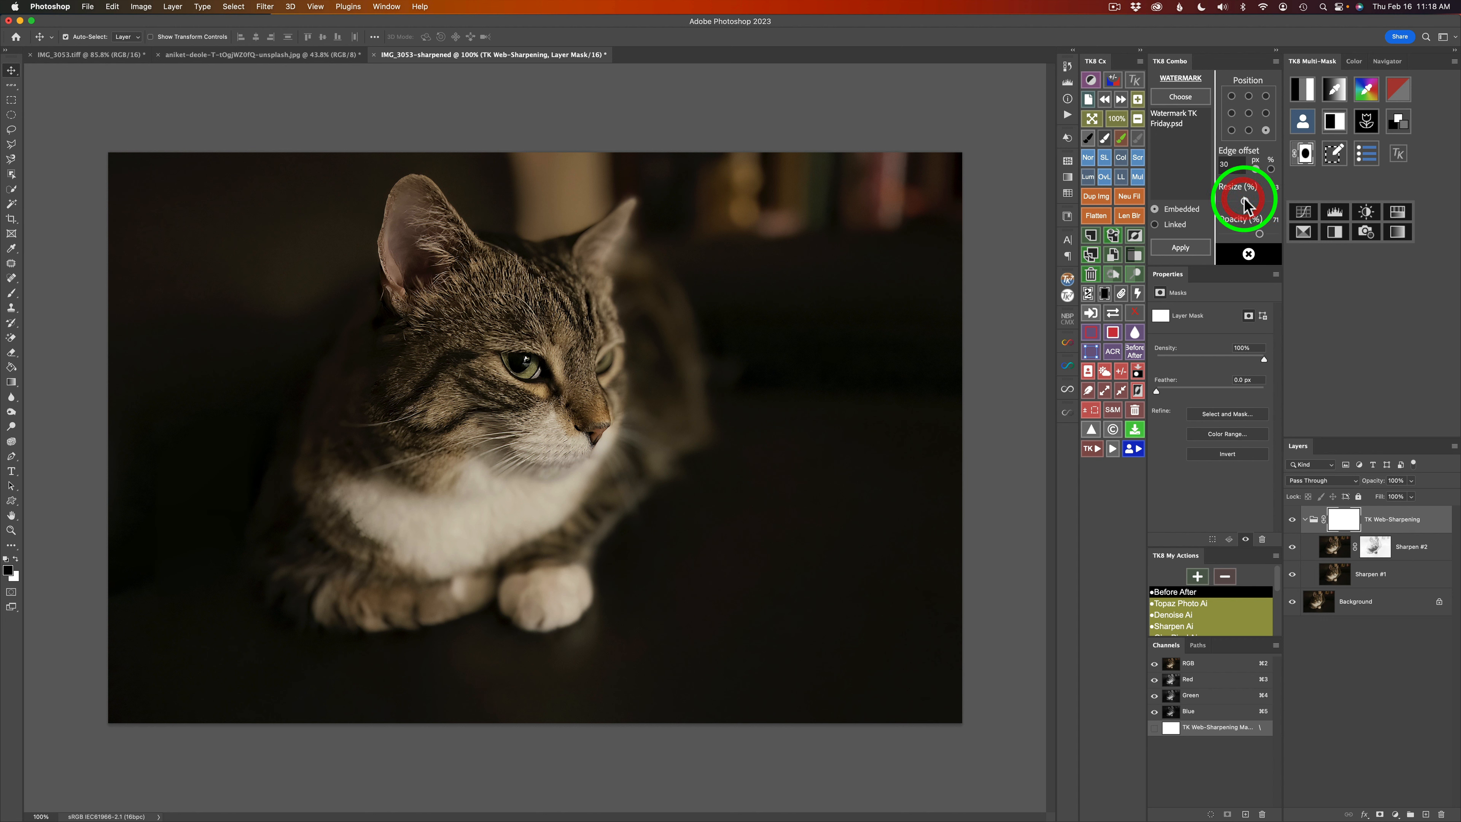
pyautogui.moveTo(1258, 230); pyautogui.dragTo(1254, 233)
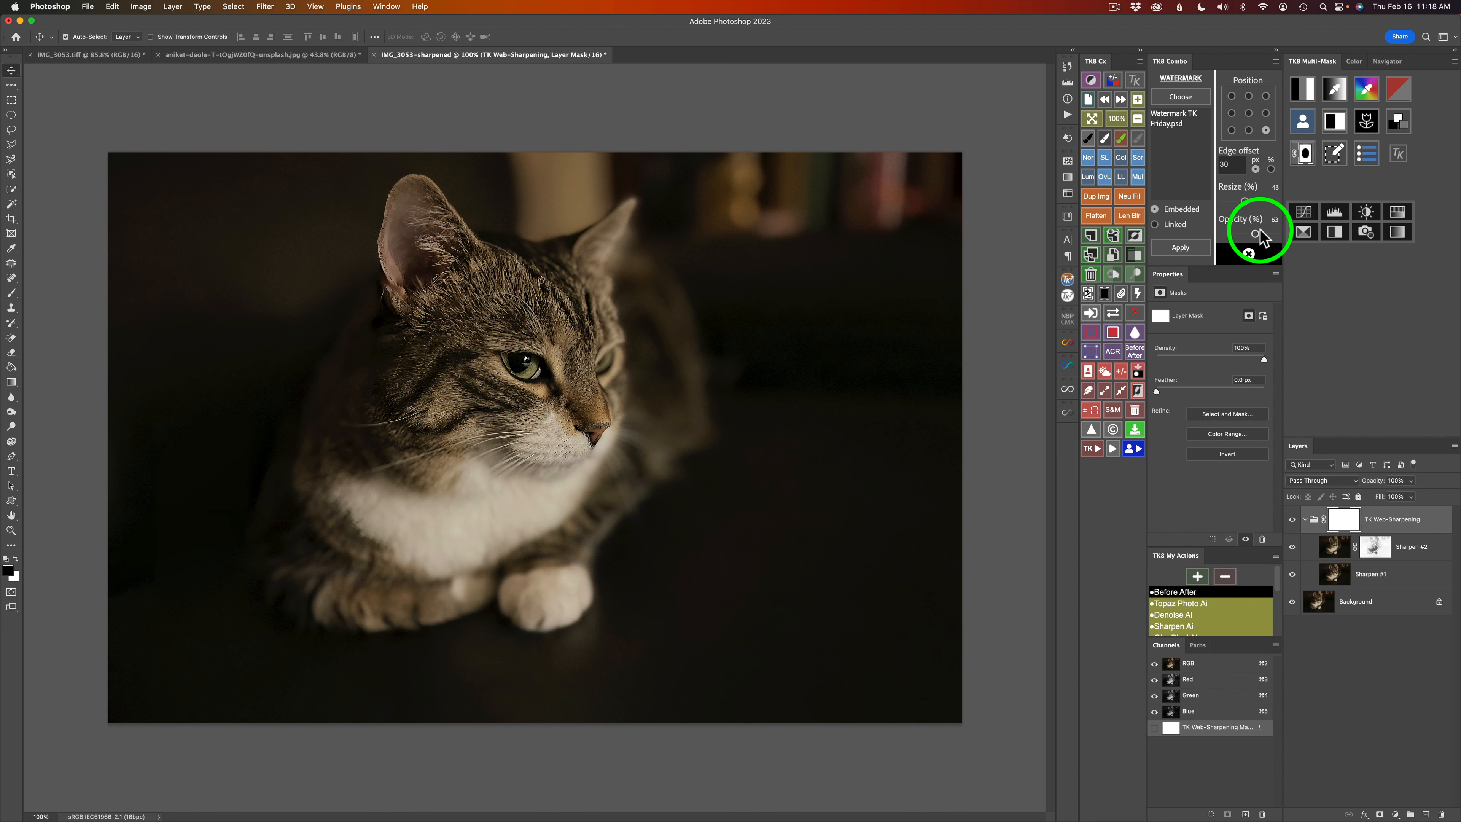
pyautogui.click(1189, 247)
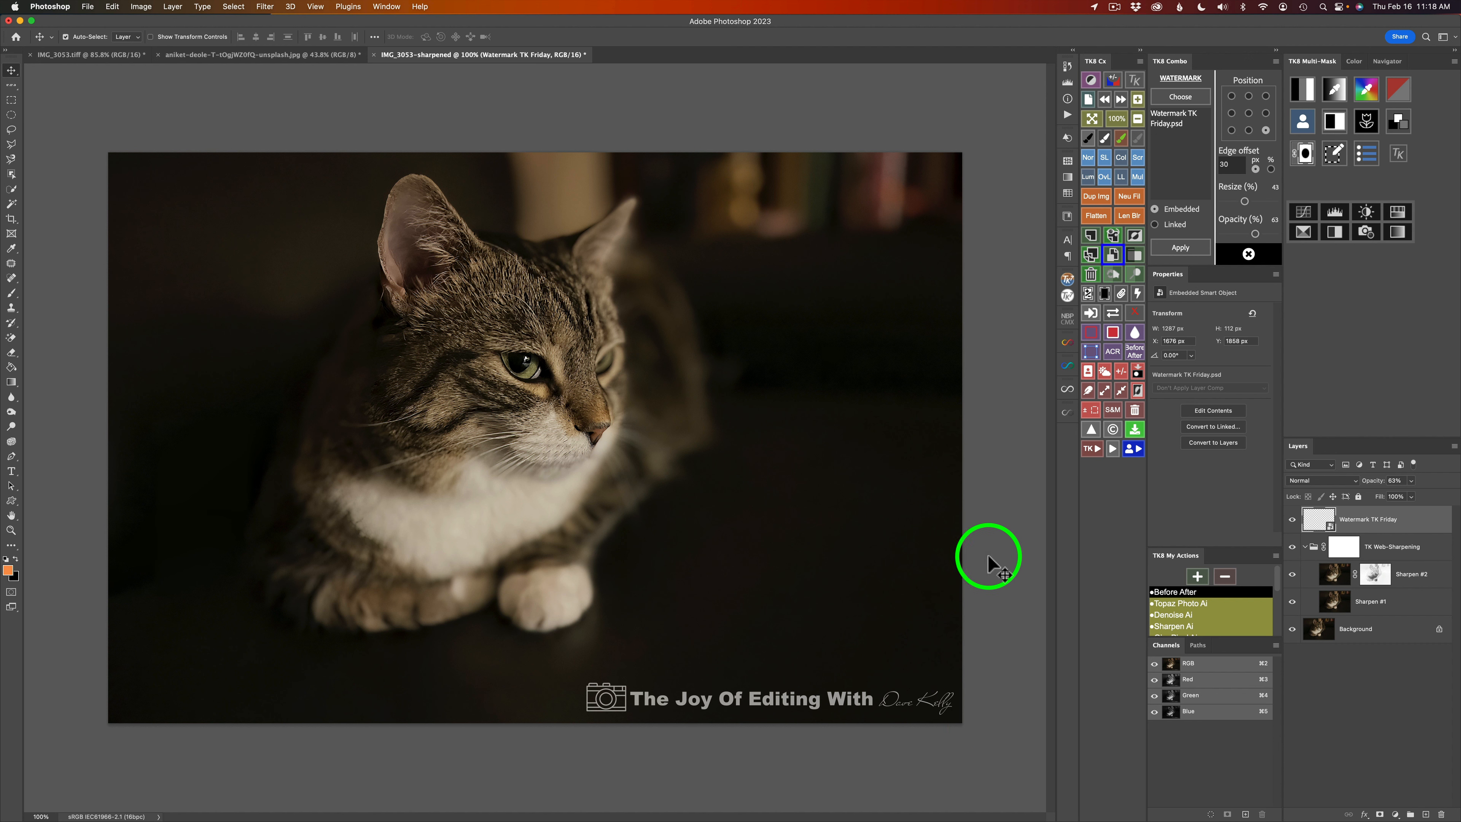
# - Transform the watermark layer down to about 29% scale, keeping it in the photo's lower-right corner
pyautogui.click(1094, 355)
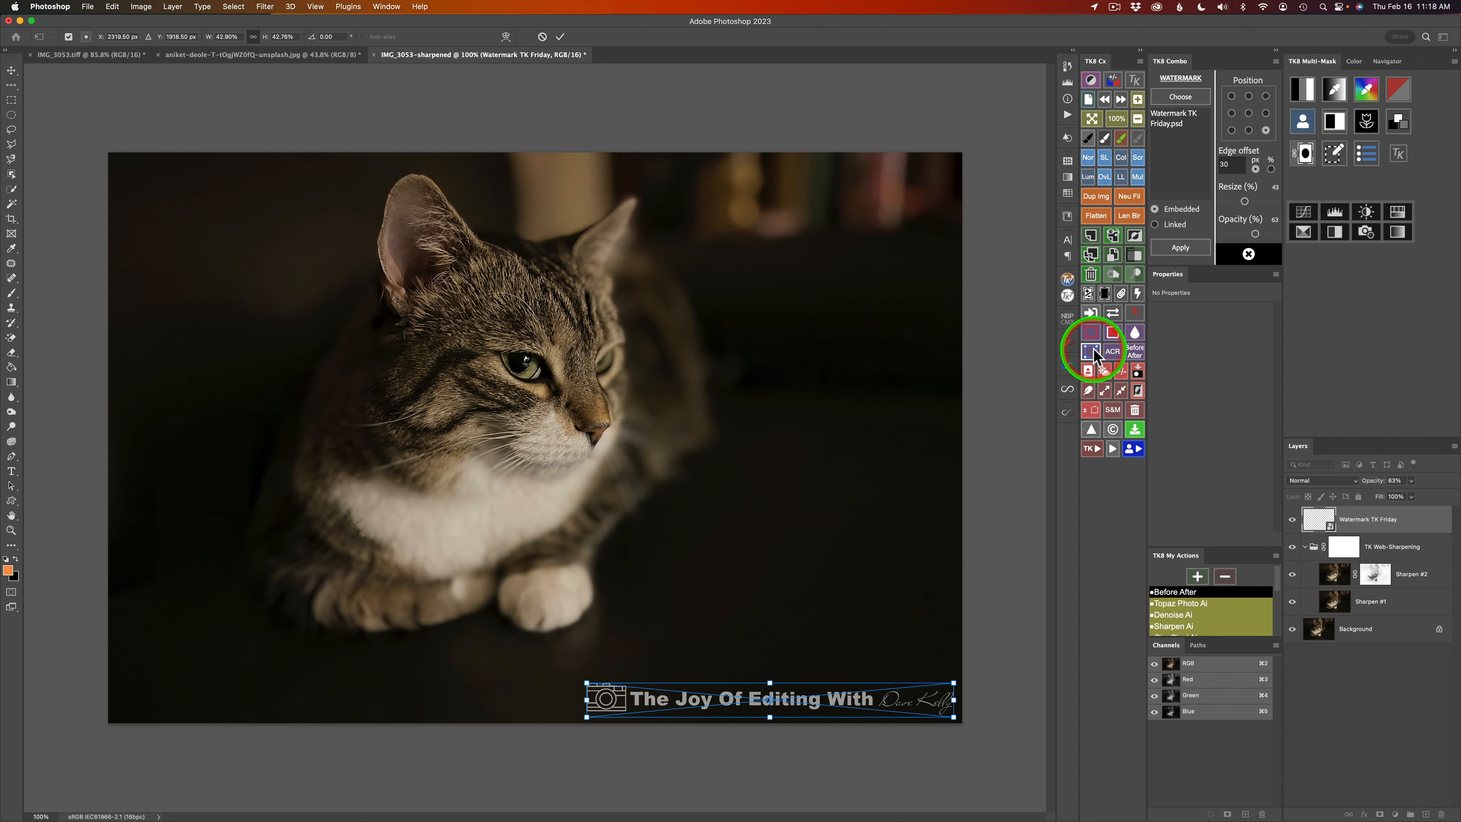
pyautogui.moveTo(823, 700); pyautogui.dragTo(793, 189)
pyautogui.moveTo(762, 275); pyautogui.dragTo(823, 700)
pyautogui.moveTo(586, 696); pyautogui.dragTo(699, 698)
pyautogui.moveTo(825, 713); pyautogui.dragTo(854, 700)
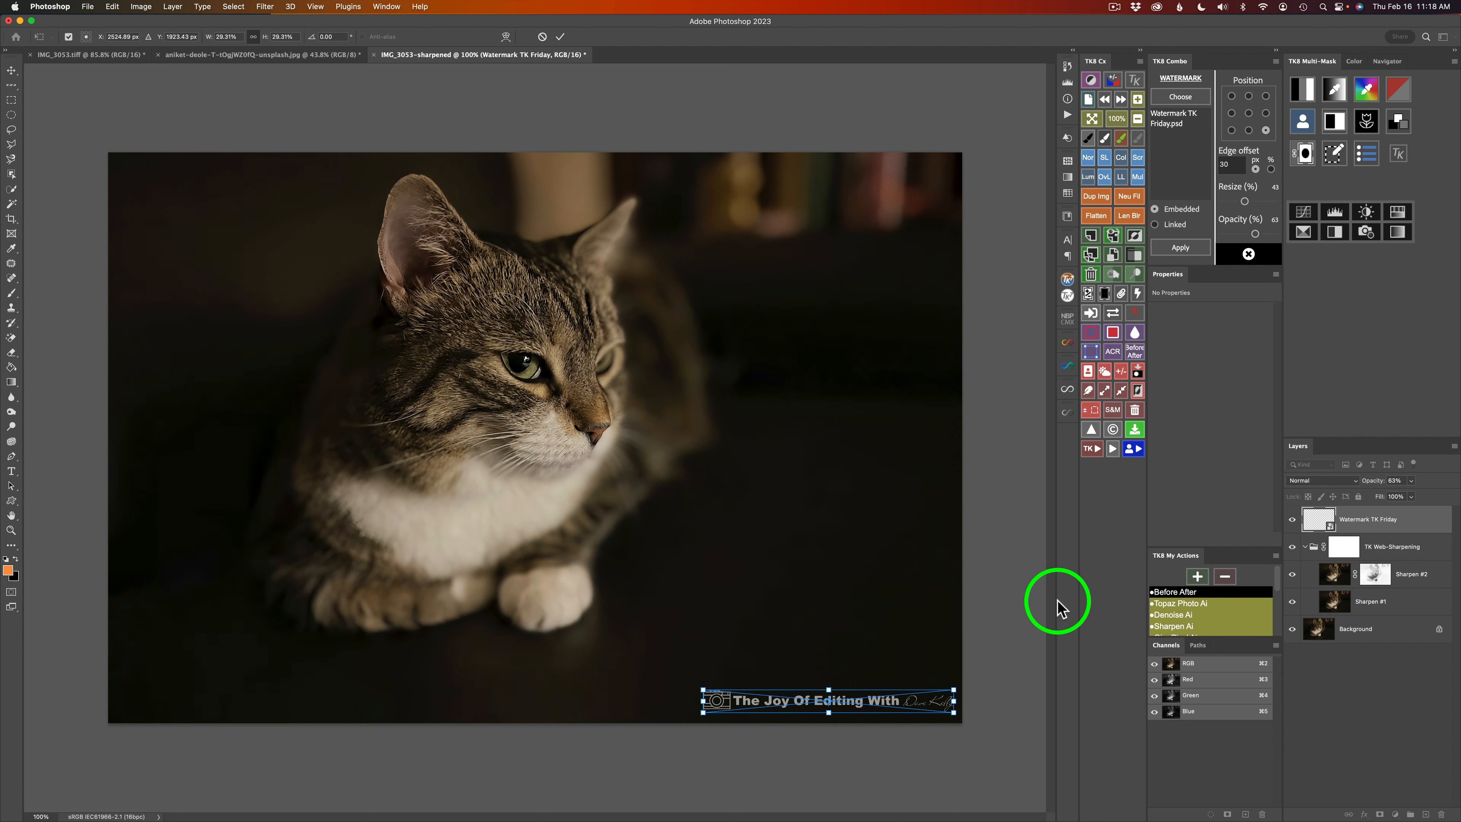
pyautogui.click(561, 37)
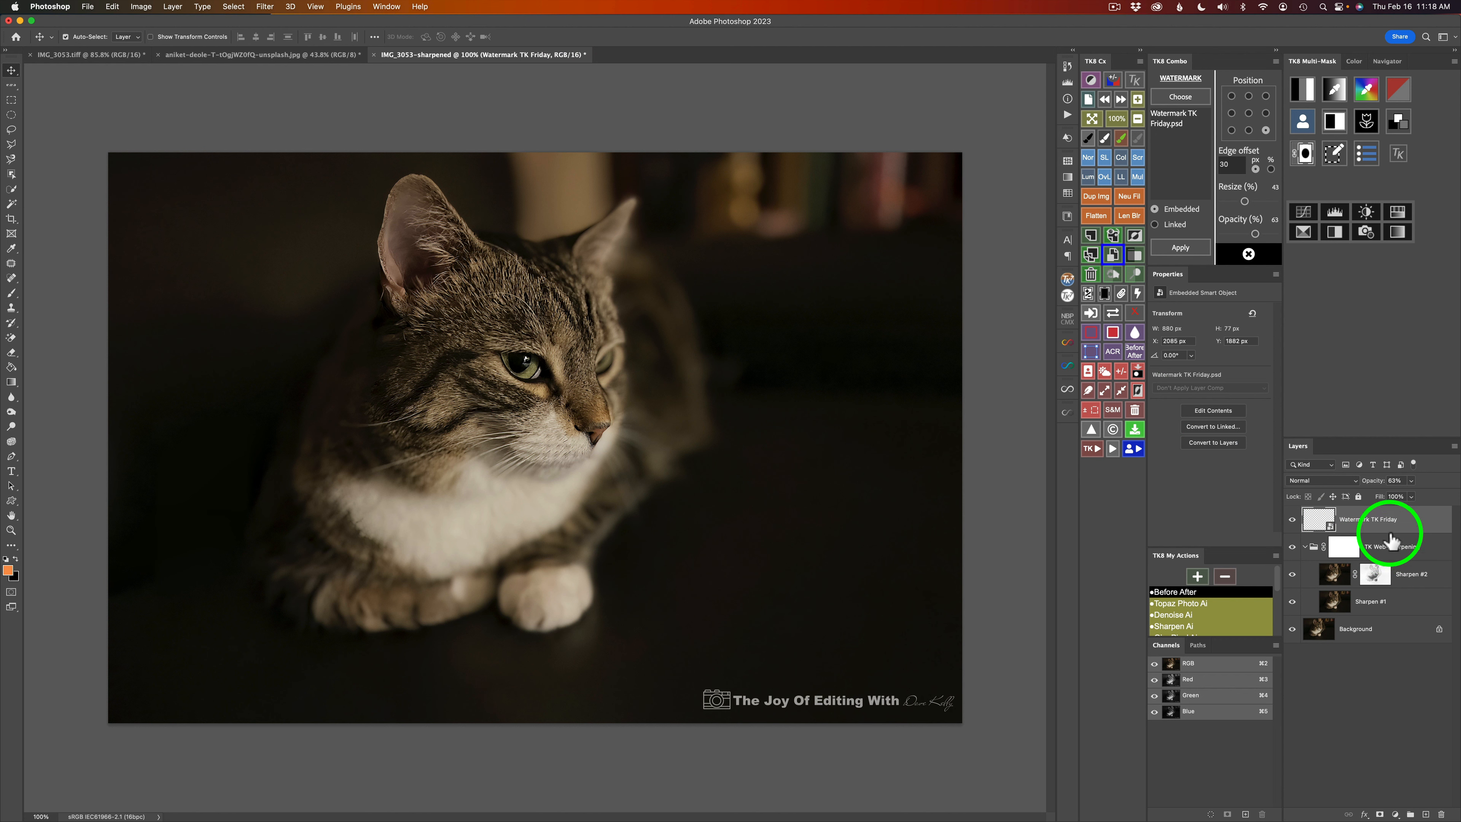
# - Add a Color Overlay to the Watermark TK Friday layer using the brown #8d714e sampled from the background behind the cat
pyautogui.doubleClick(1422, 528)
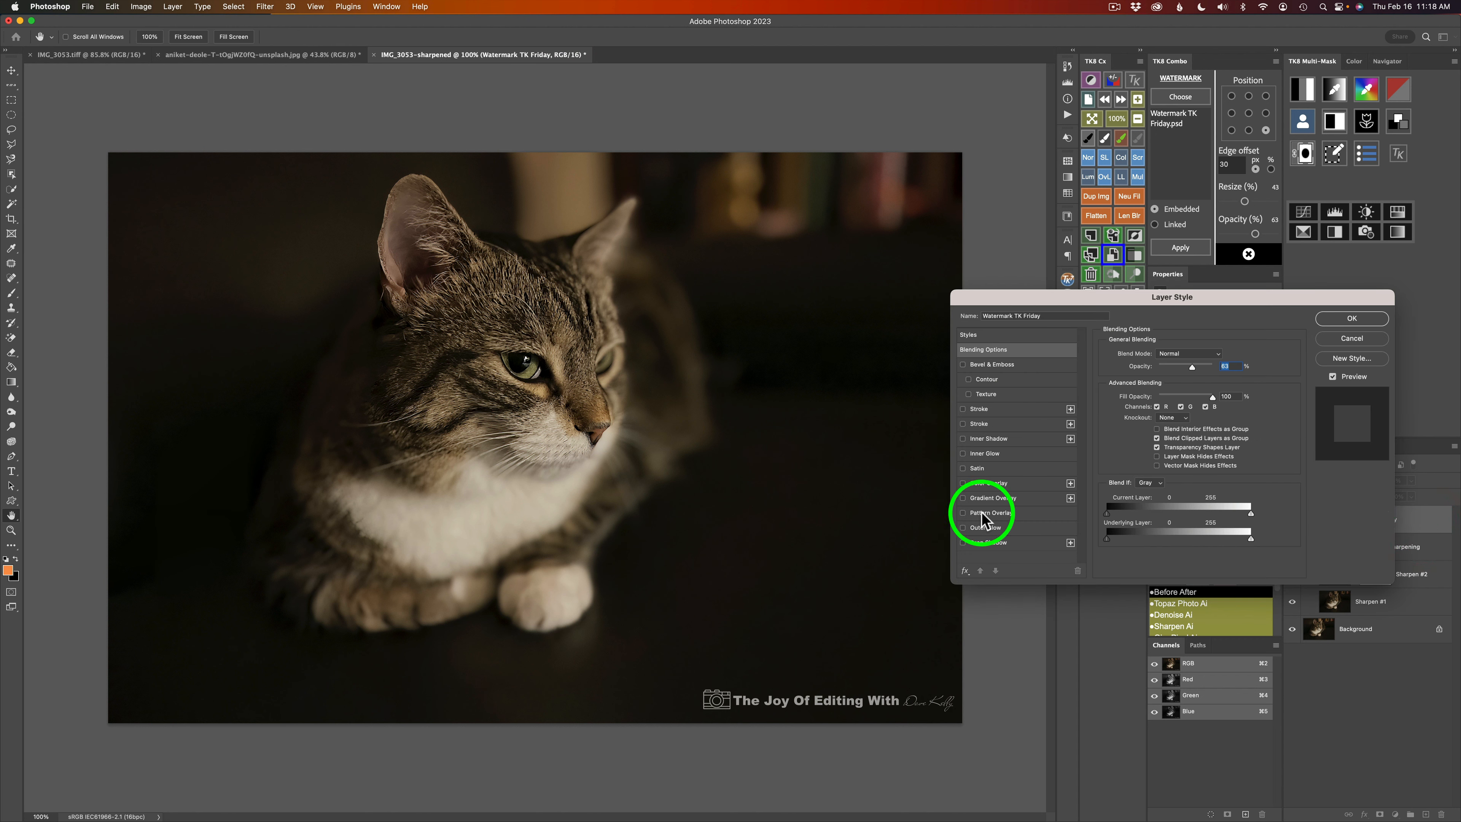
pyautogui.click(996, 483)
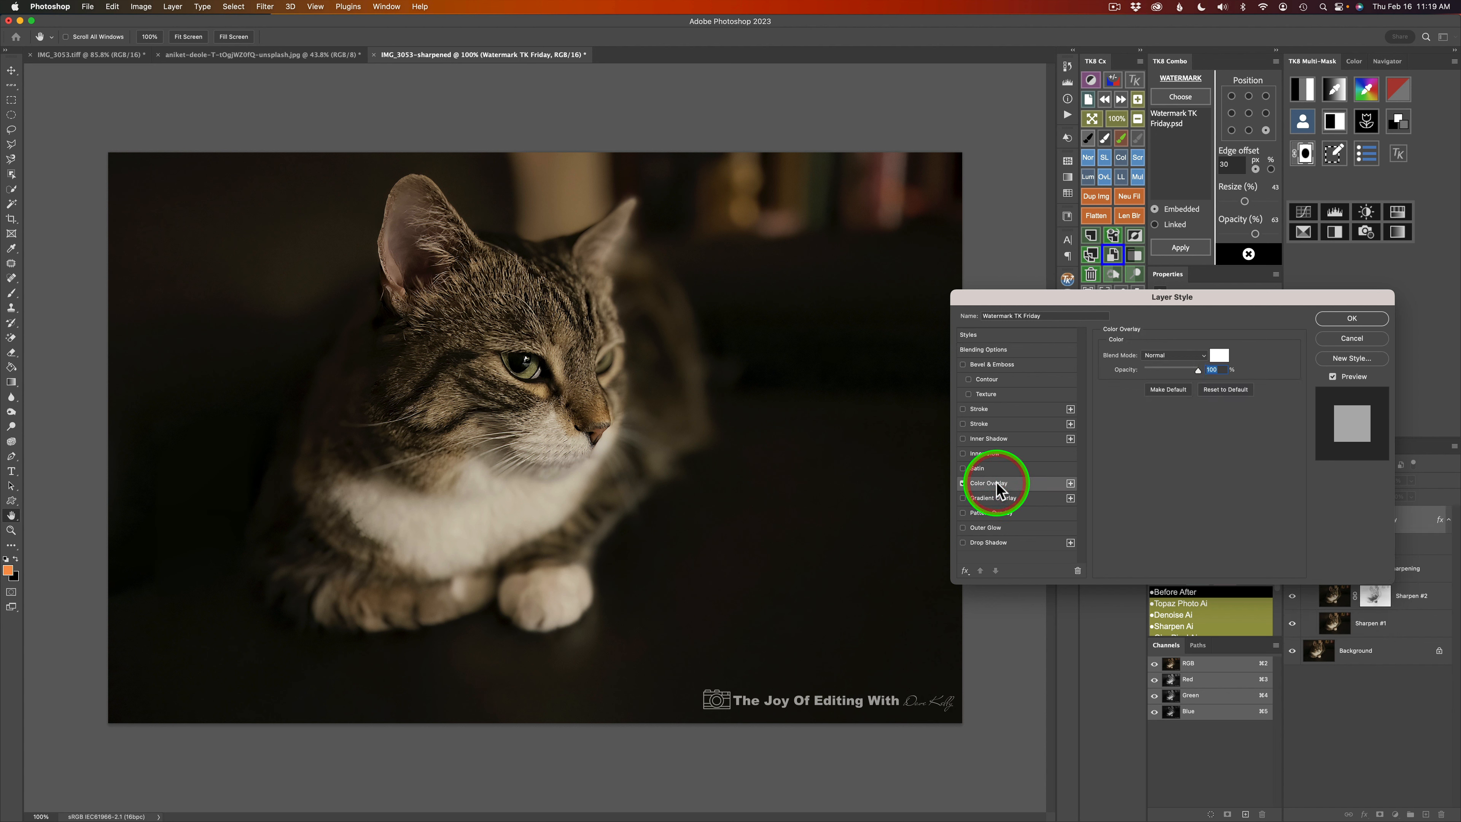
pyautogui.click(1219, 355)
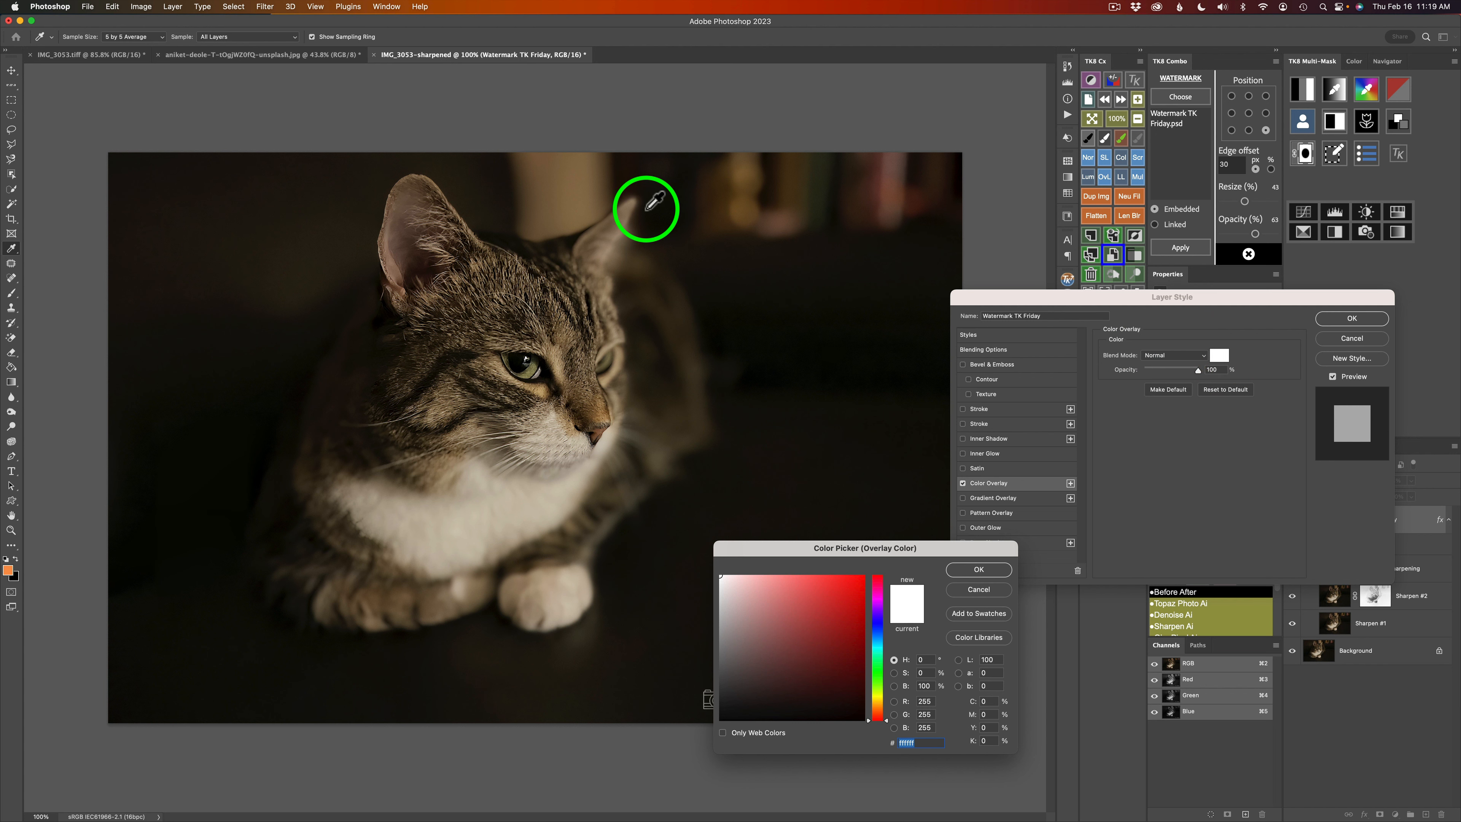
pyautogui.click(572, 194)
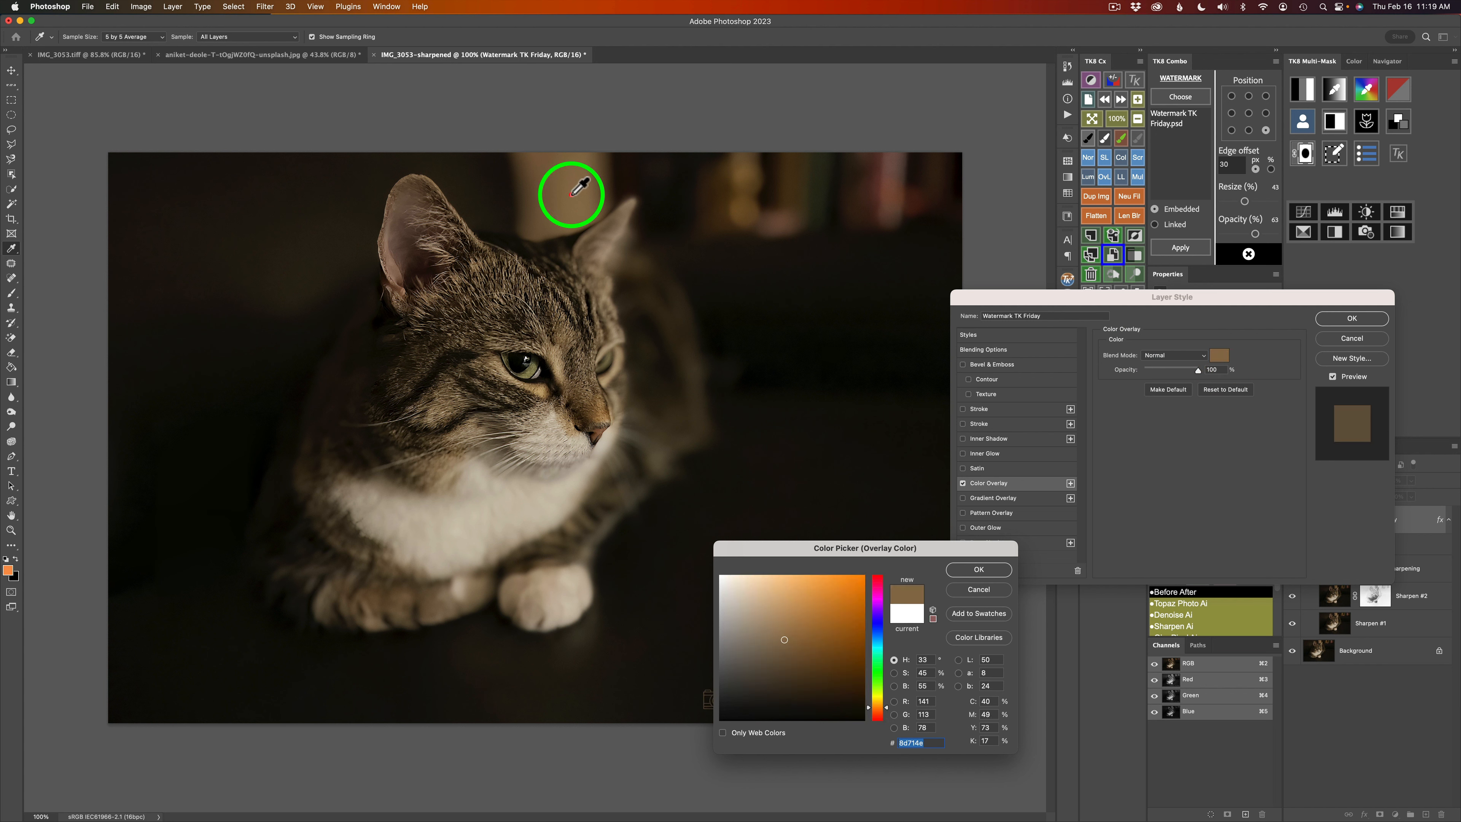
pyautogui.click(978, 569)
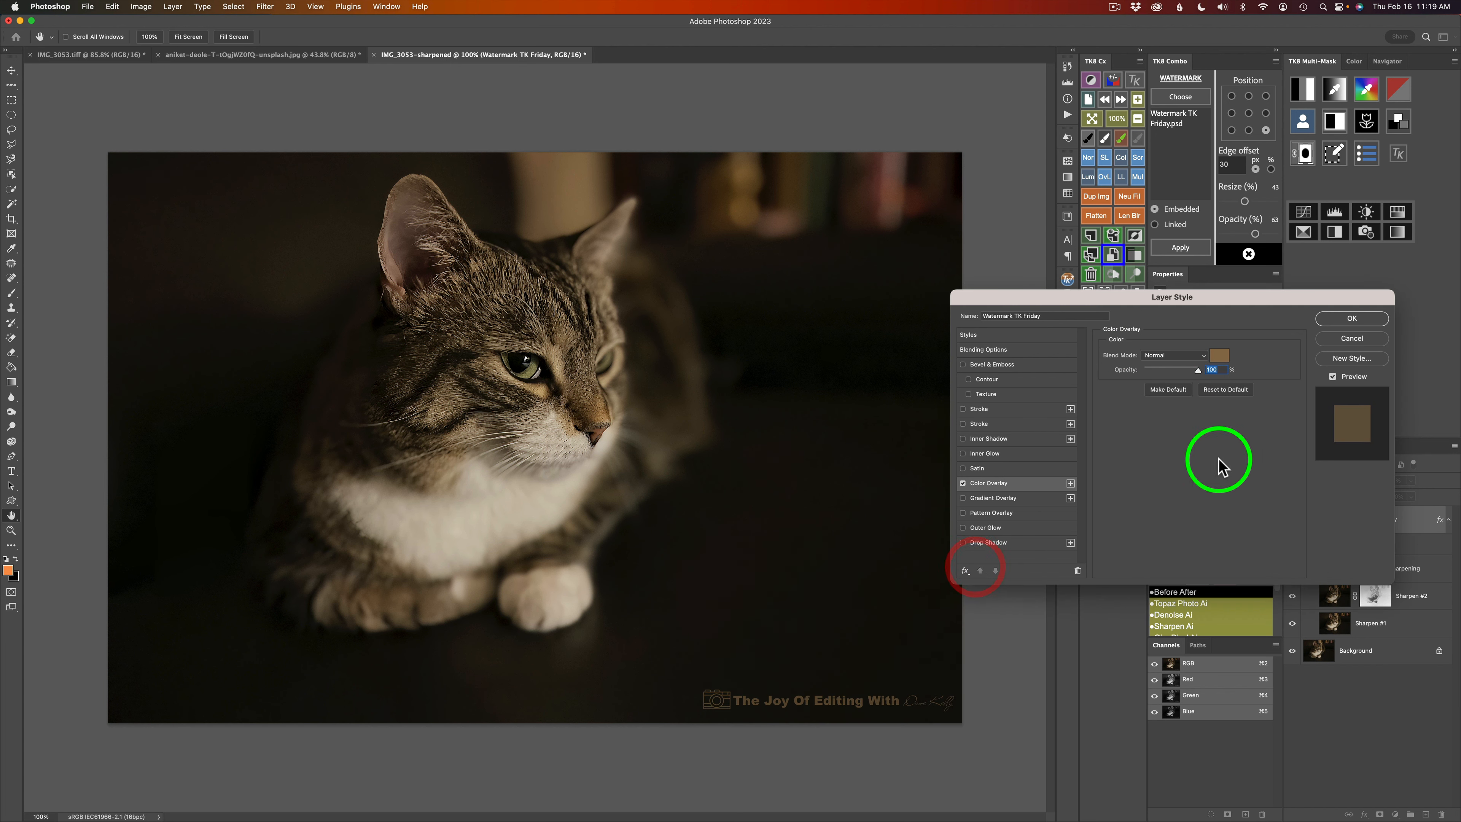
pyautogui.click(1369, 319)
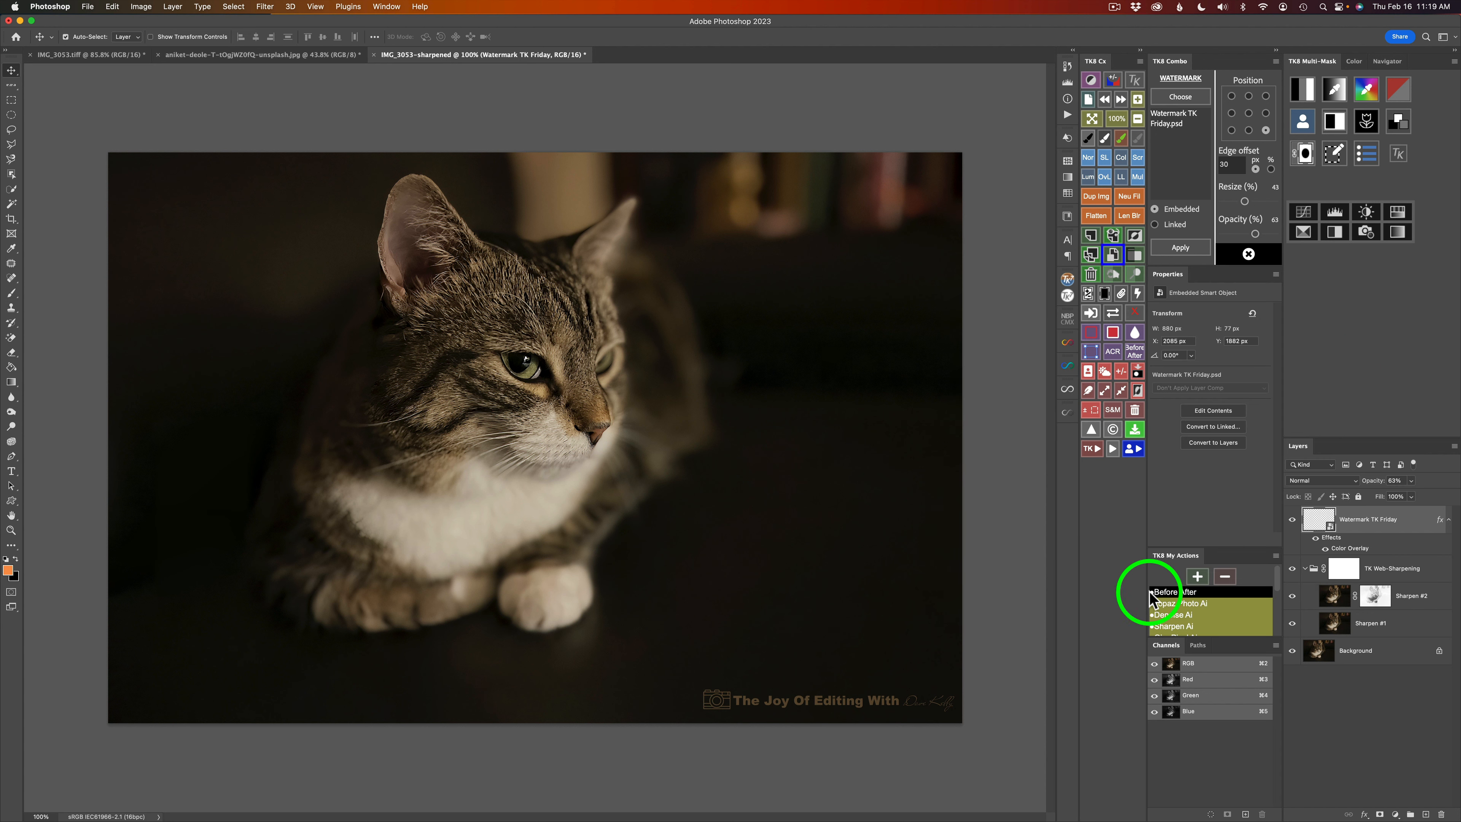
# - Raise the watermark layer's opacity, compare the photo with the watermark hidden and shown, and close the watermark settings
pyautogui.click(1373, 483)
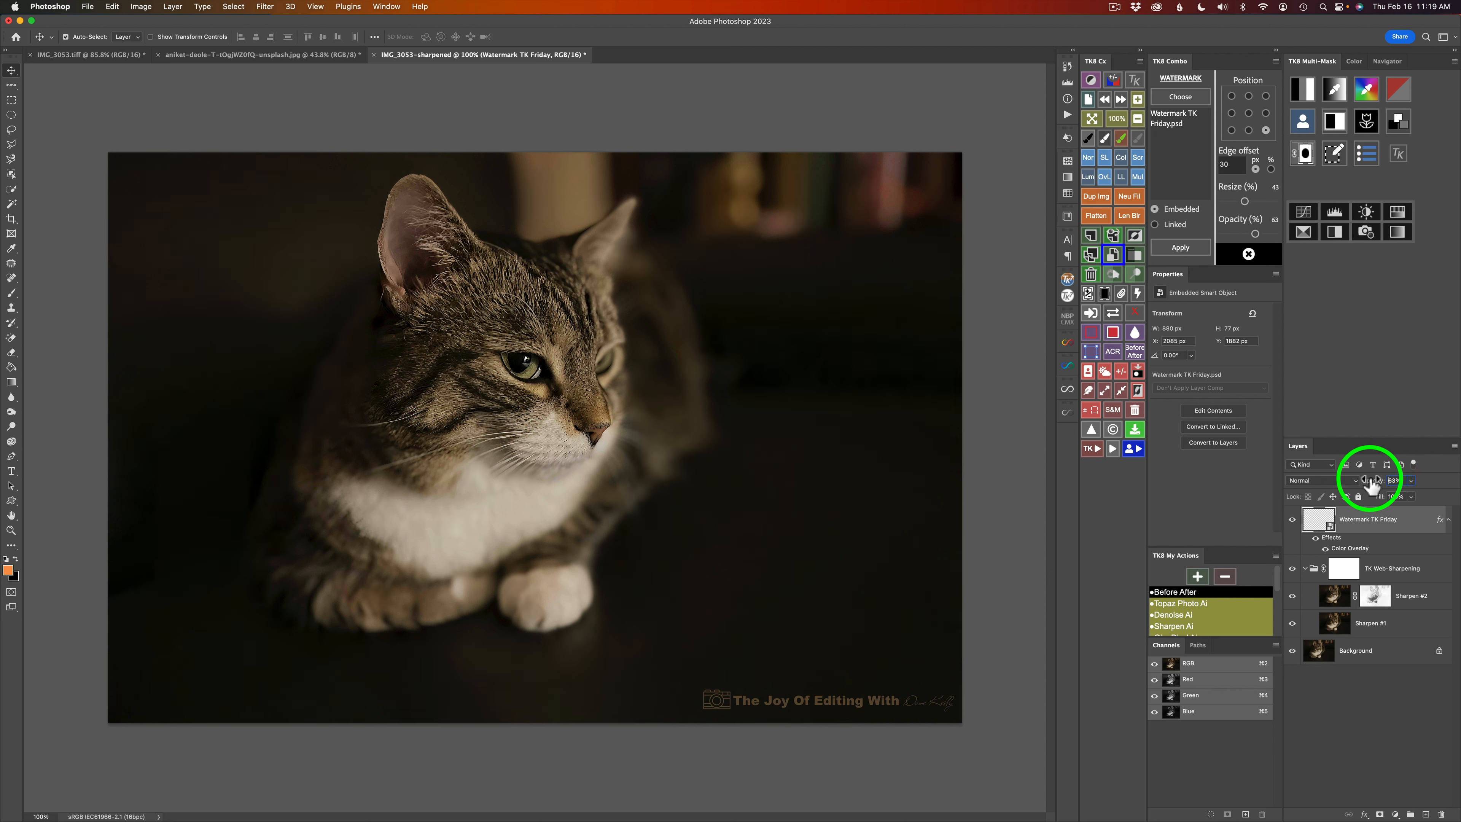
pyautogui.moveTo(1372, 484); pyautogui.dragTo(1389, 486)
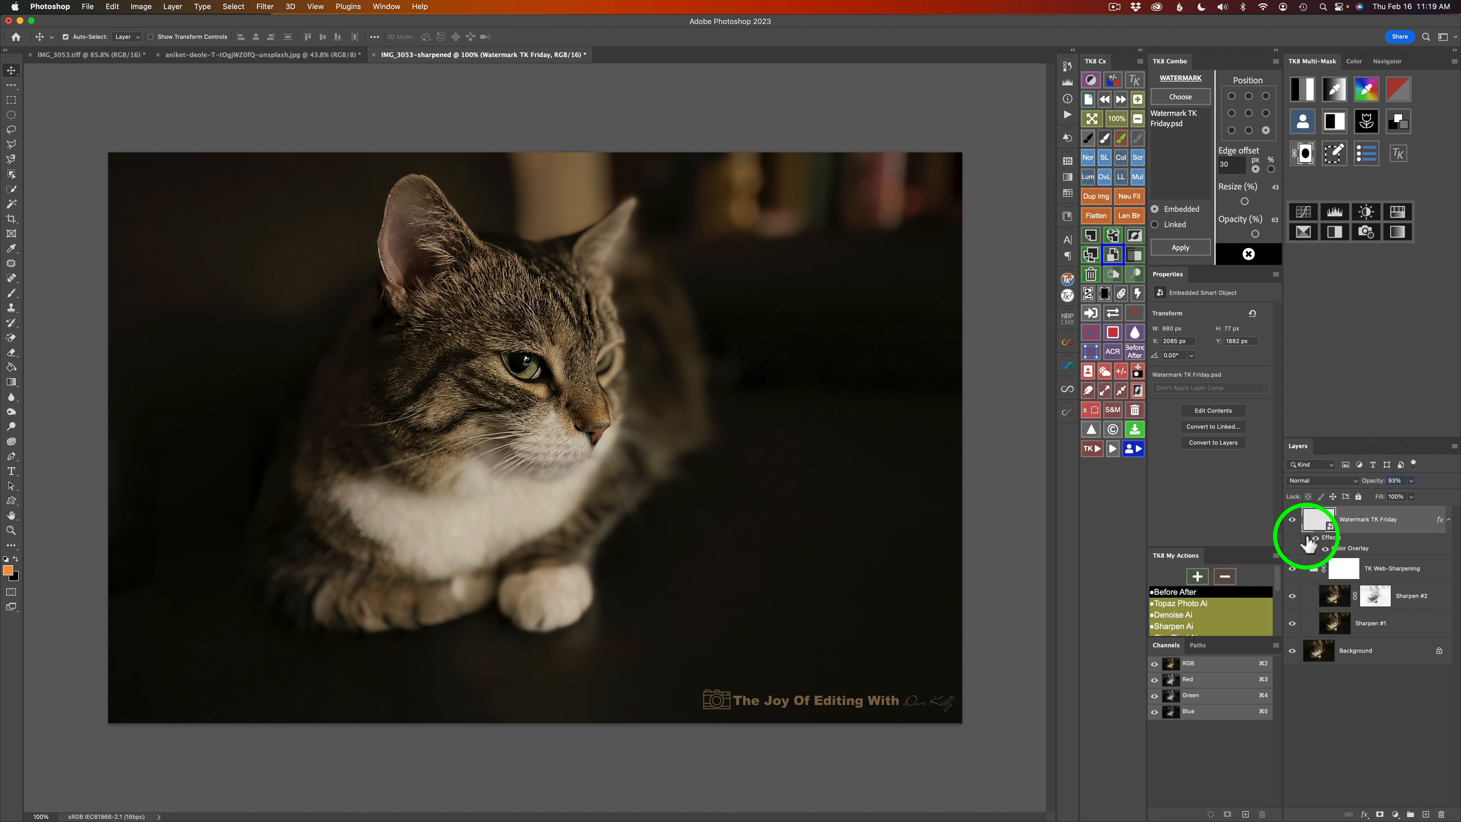
pyautogui.click(1292, 520)
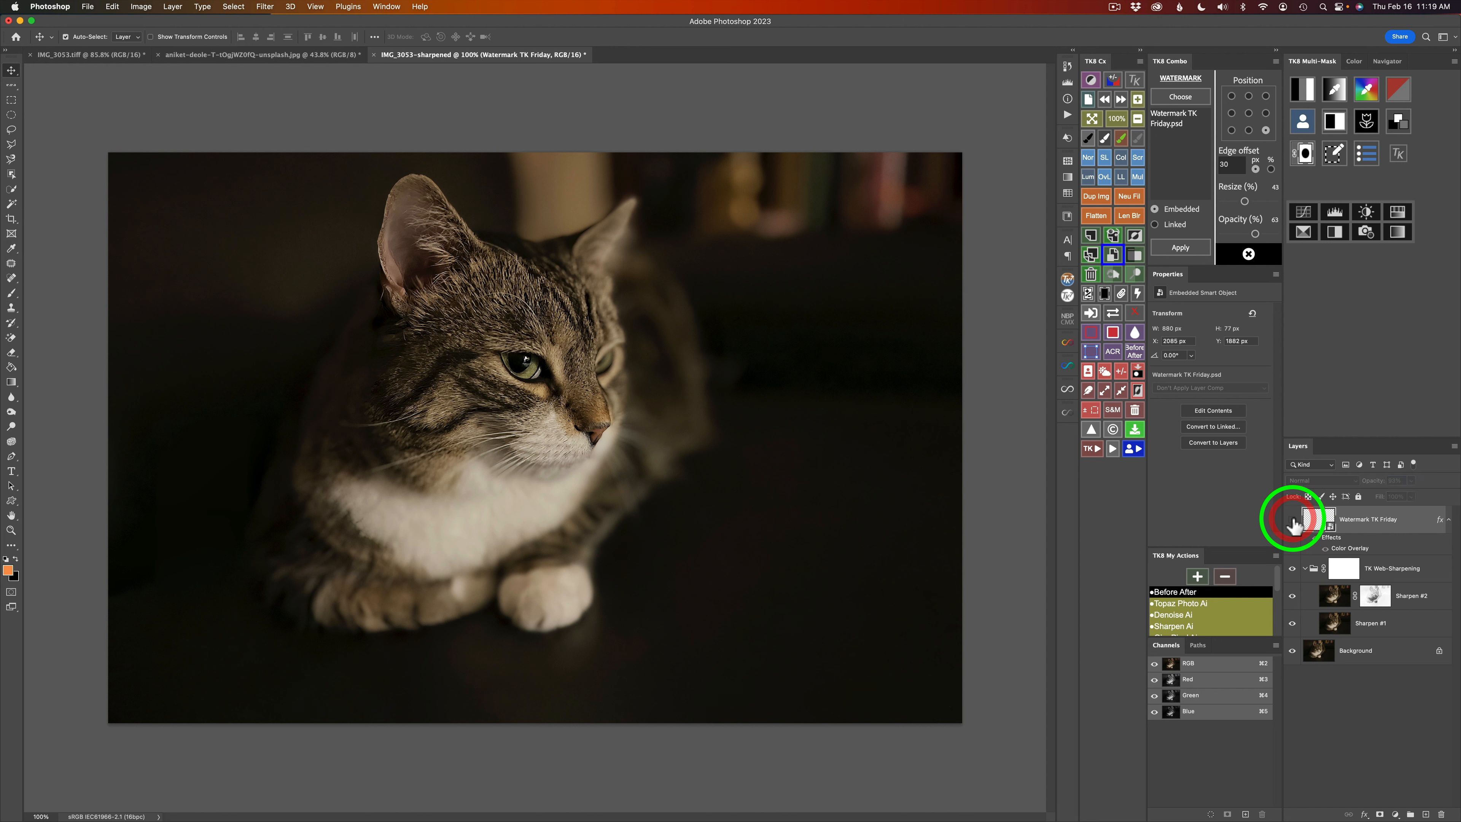
pyautogui.click(1292, 519)
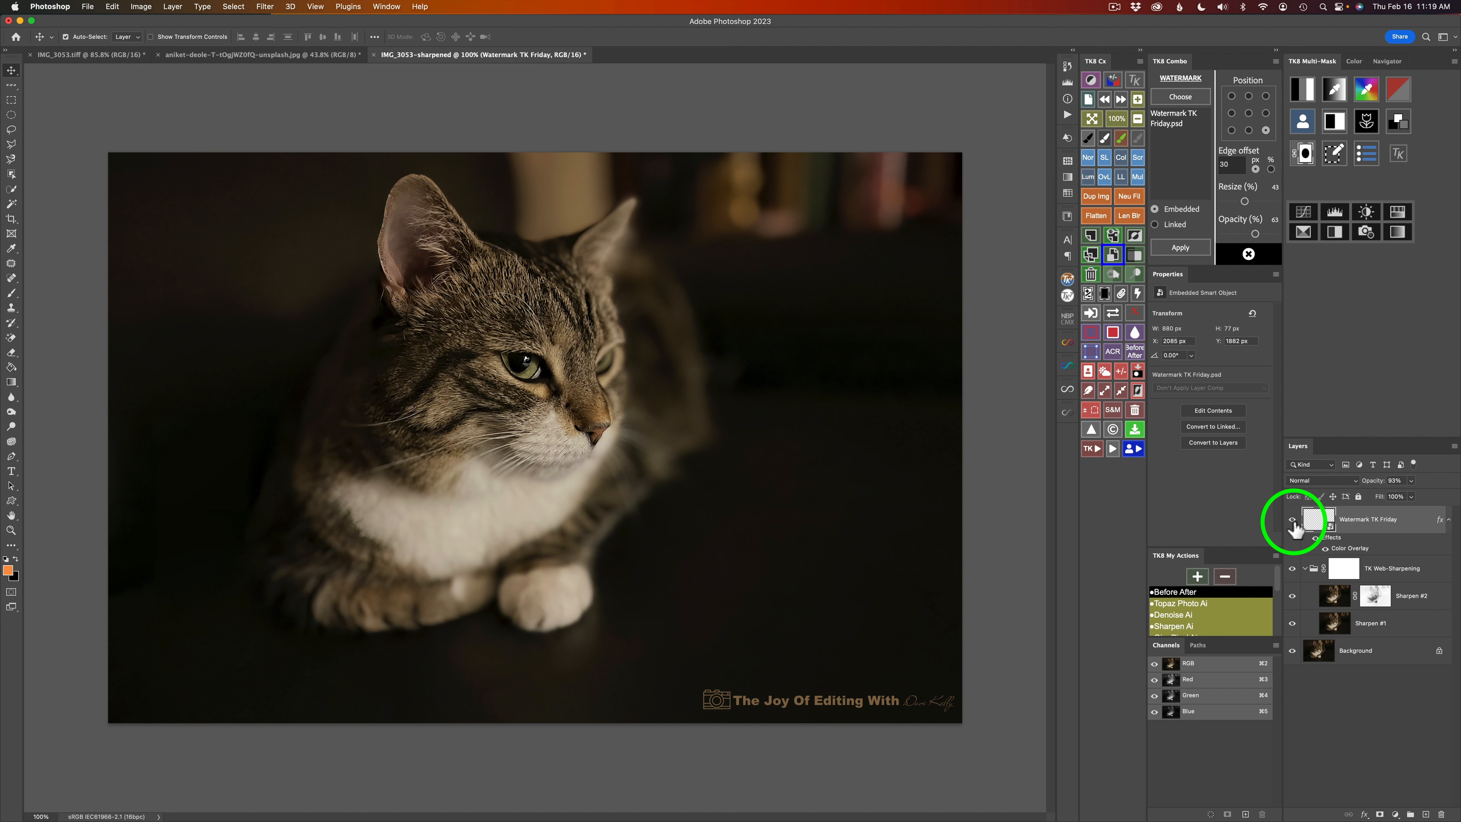
pyautogui.click(1248, 255)
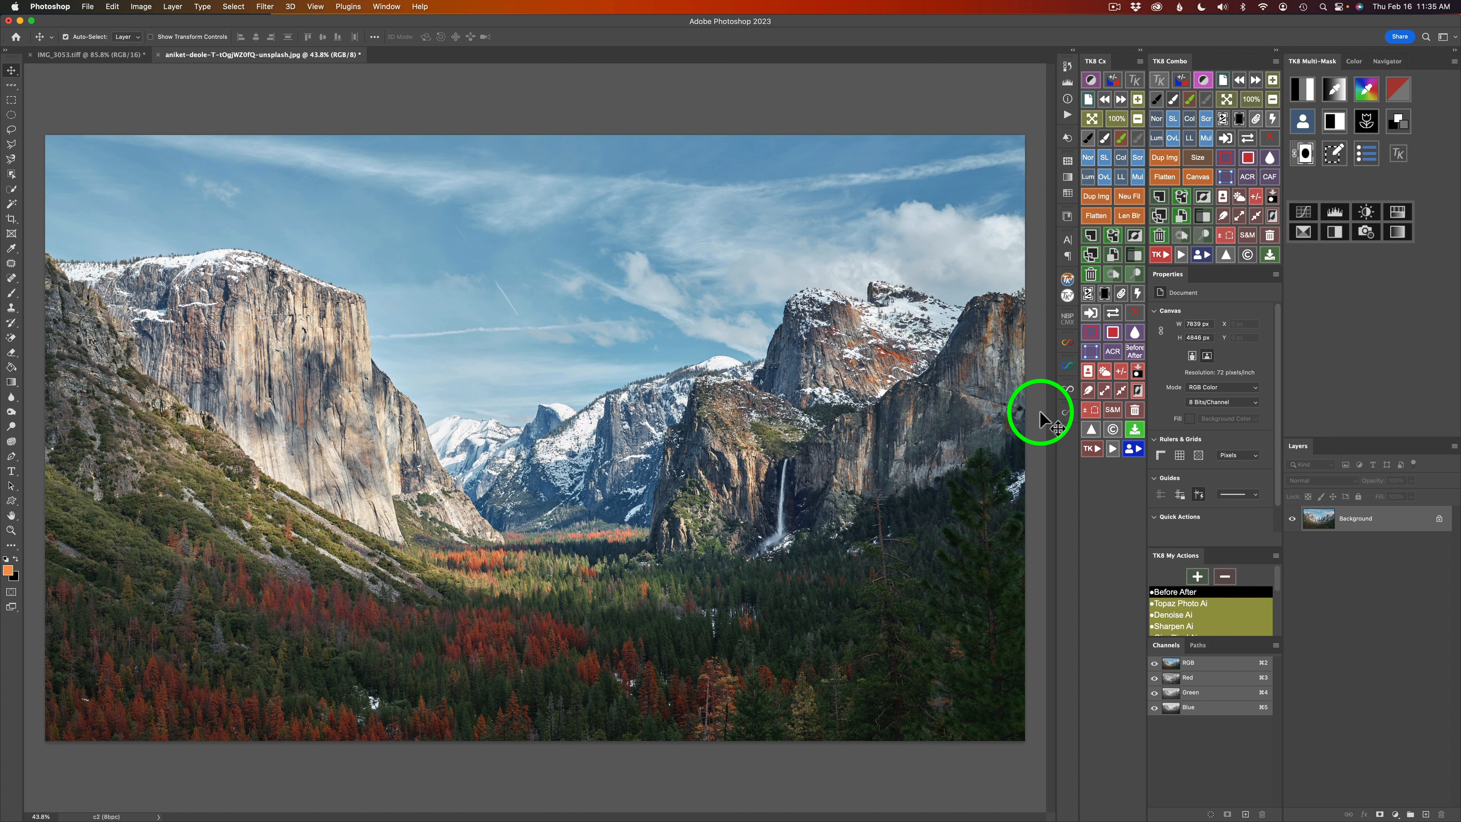
# - Choose TK Friday Big Watermark.psd as the watermark file in the web-sharpening logo settings
pyautogui.click(1225, 254)
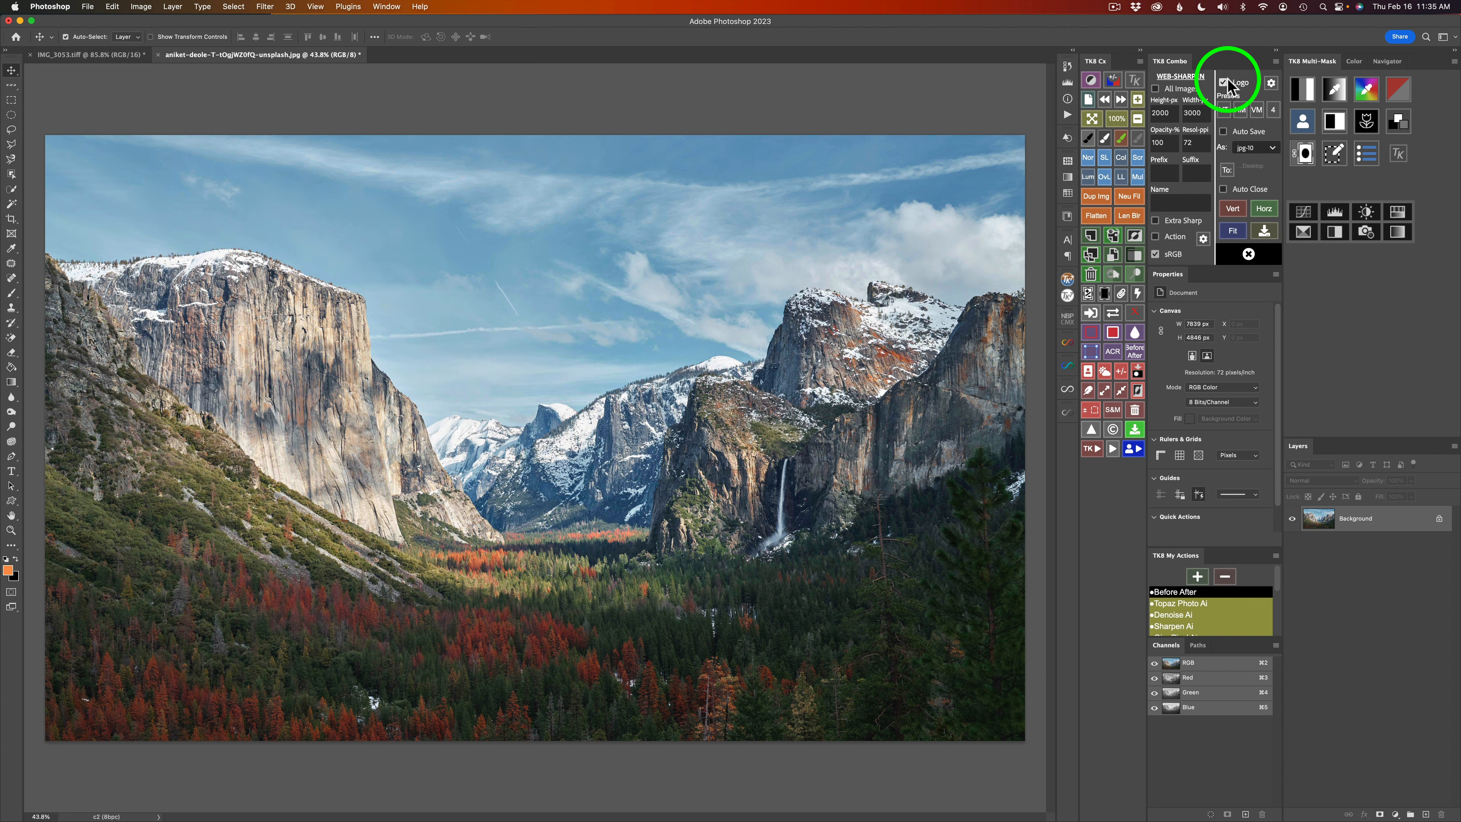
pyautogui.click(1272, 86)
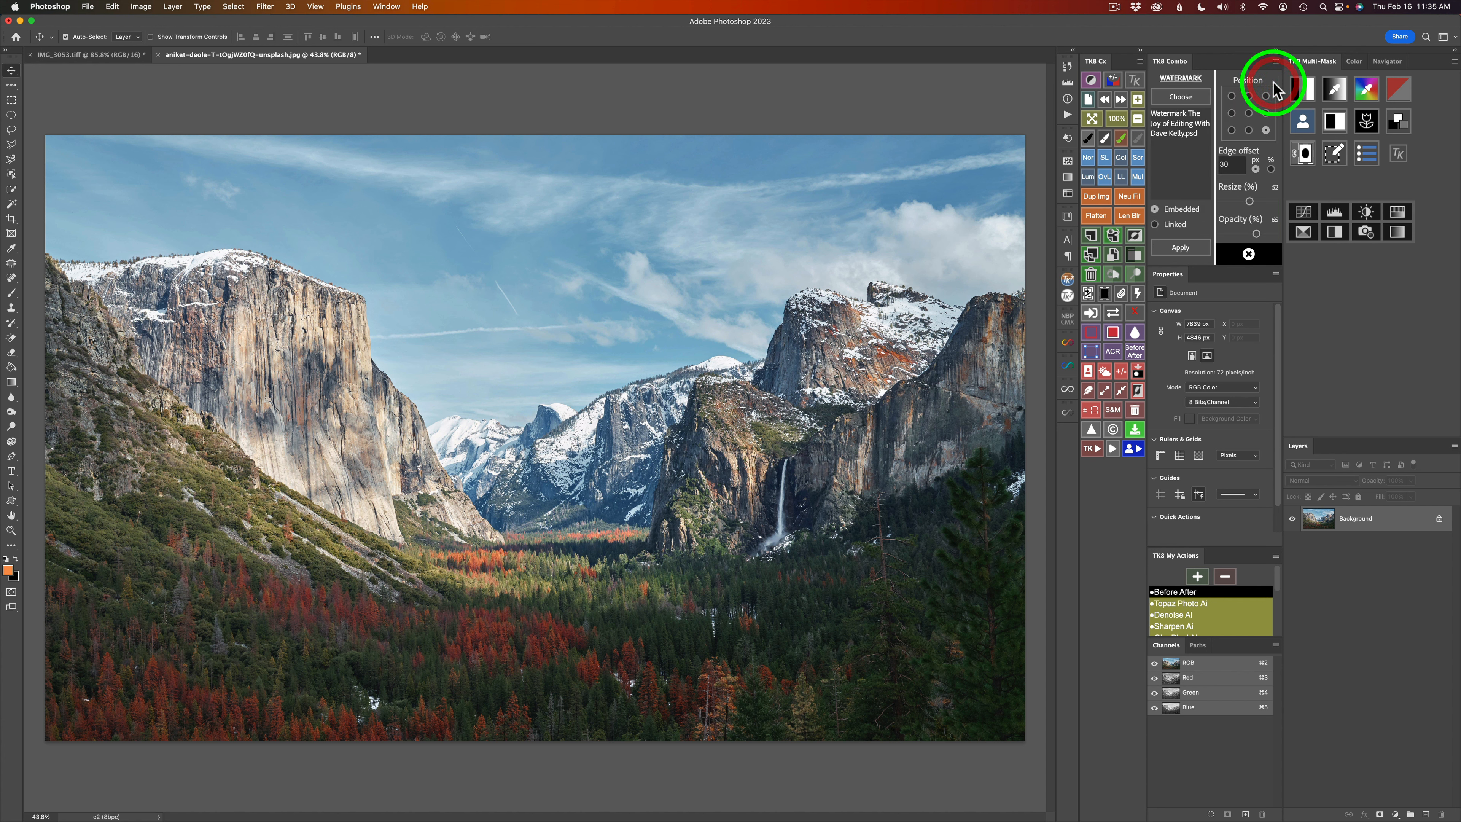
pyautogui.click(1186, 102)
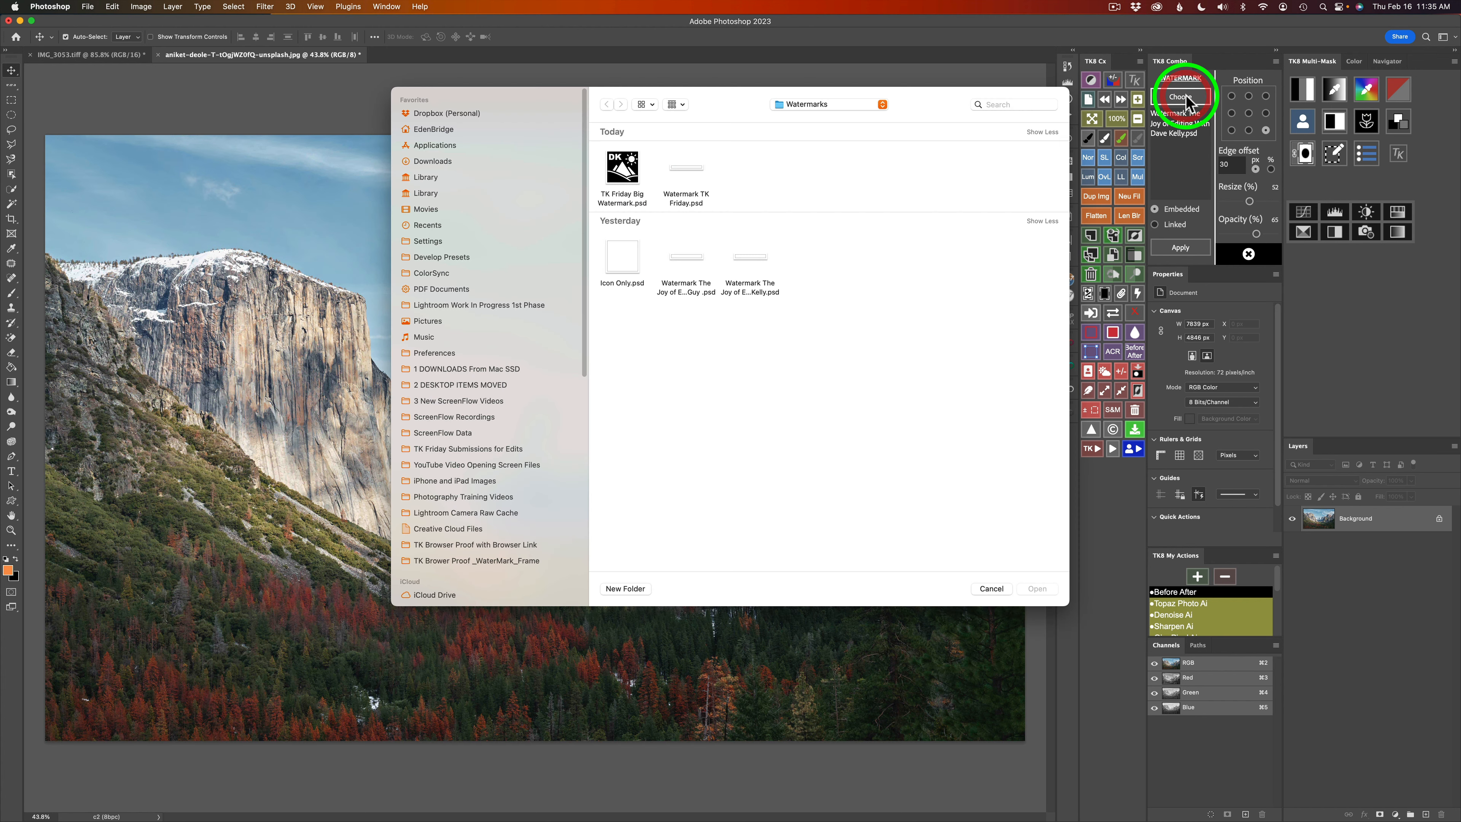
pyautogui.click(622, 169)
pyautogui.click(630, 171)
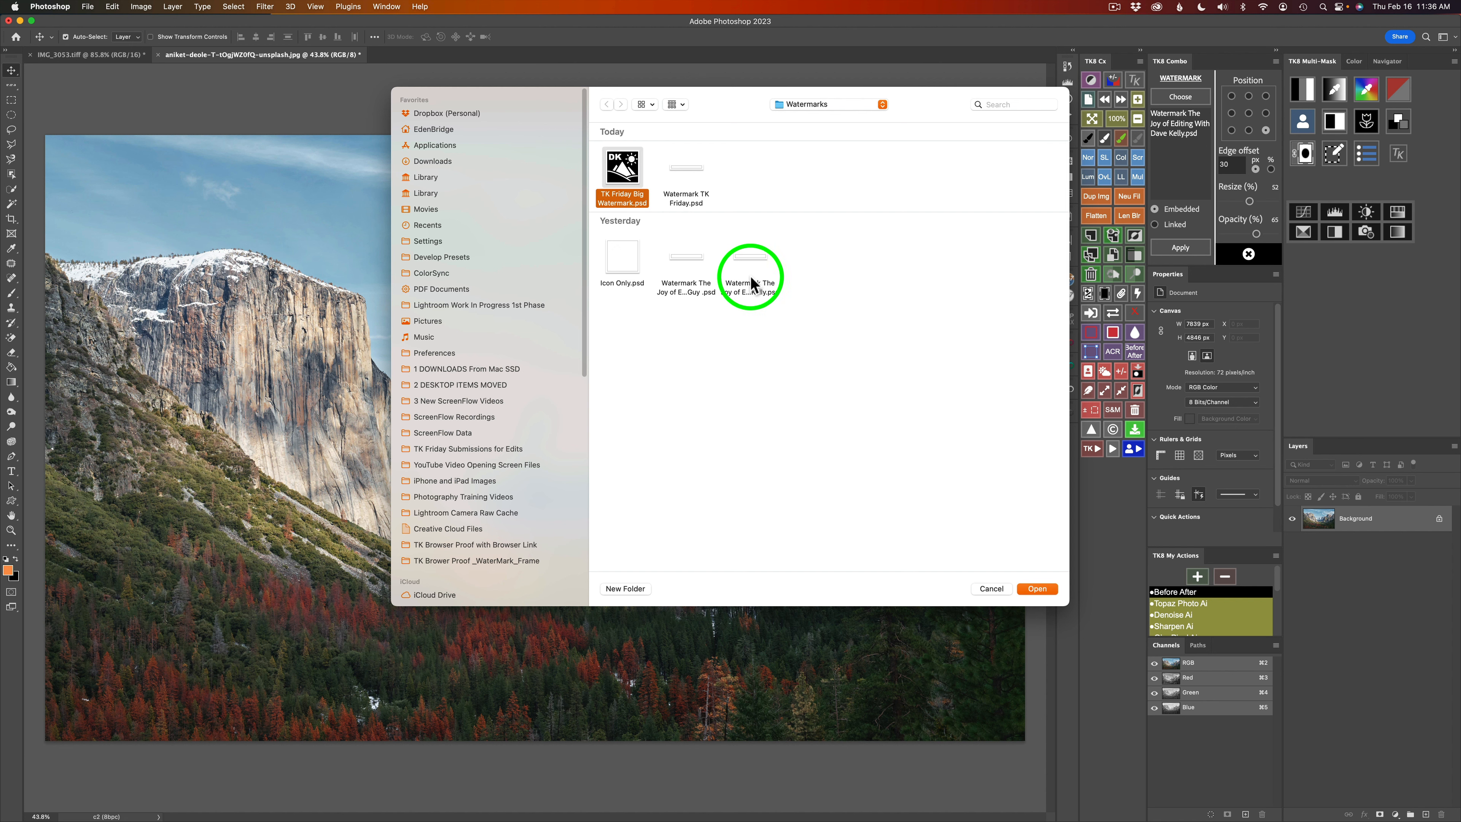
pyautogui.click(1037, 588)
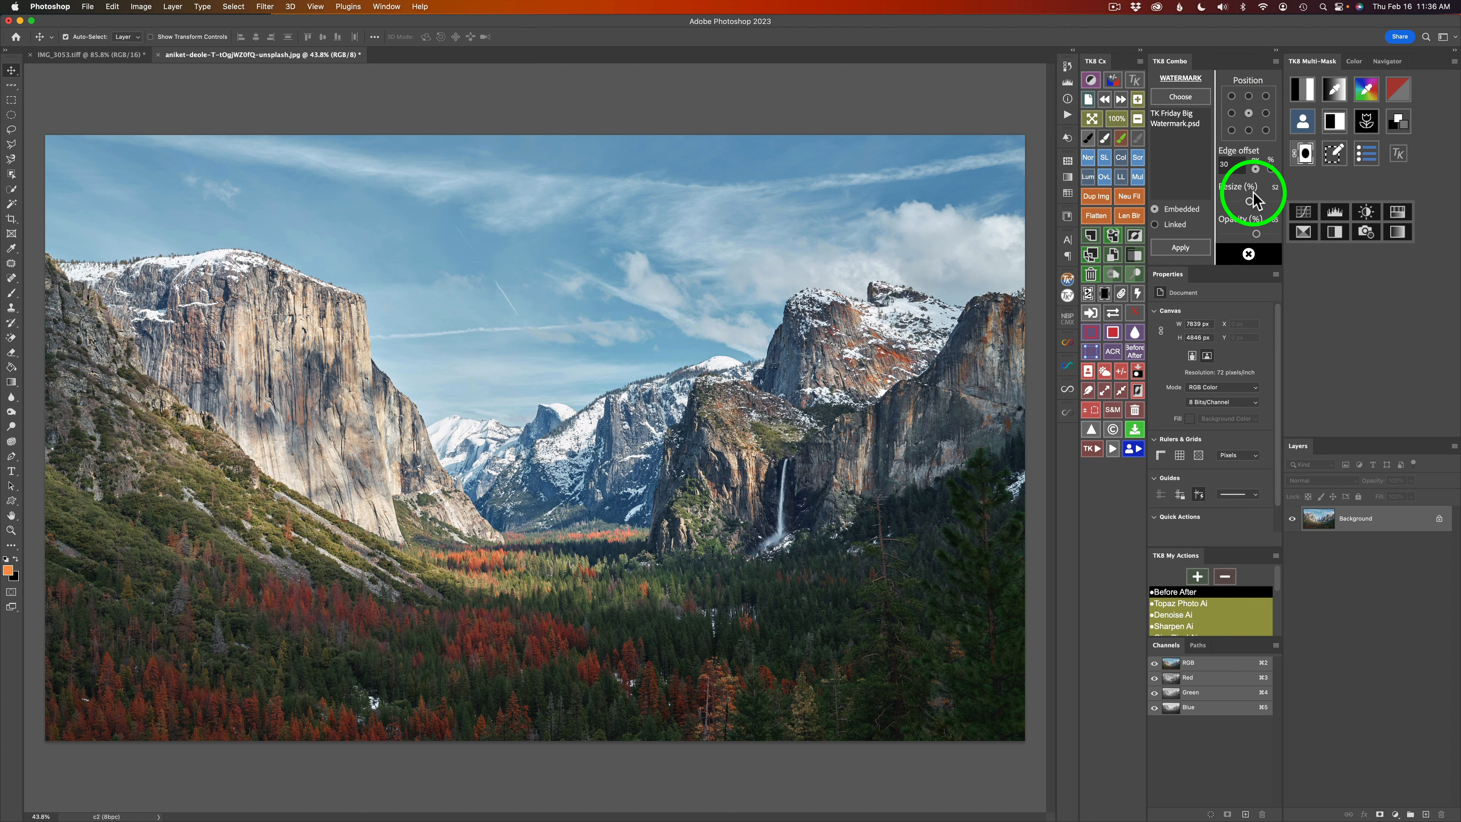
# - Set the watermark's resize and opacity to 100% and web-sharpen the mountain photo with the Fit option
pyautogui.moveTo(1249, 202); pyautogui.dragTo(1288, 230)
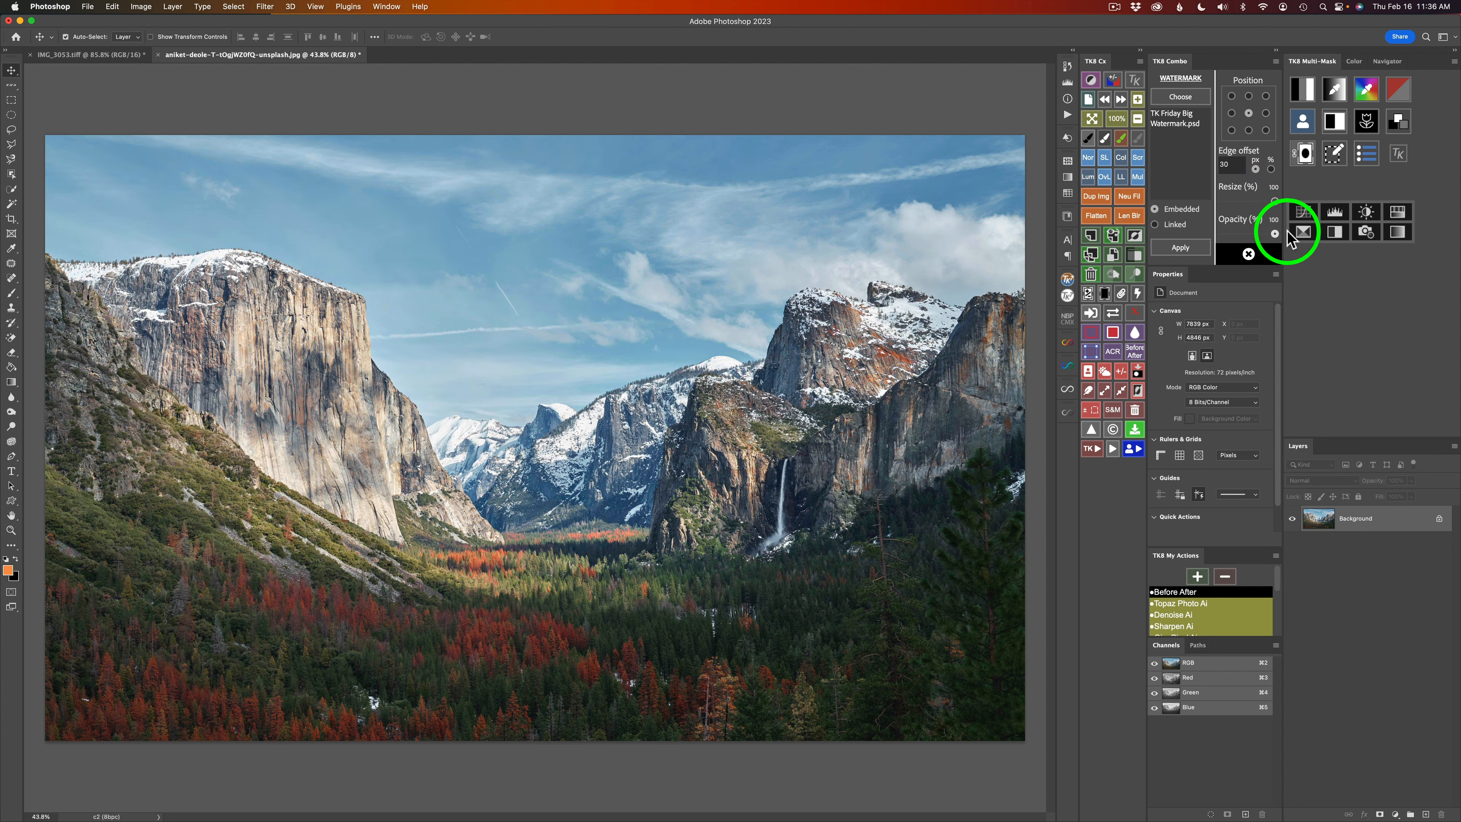
pyautogui.click(1248, 254)
pyautogui.click(1233, 232)
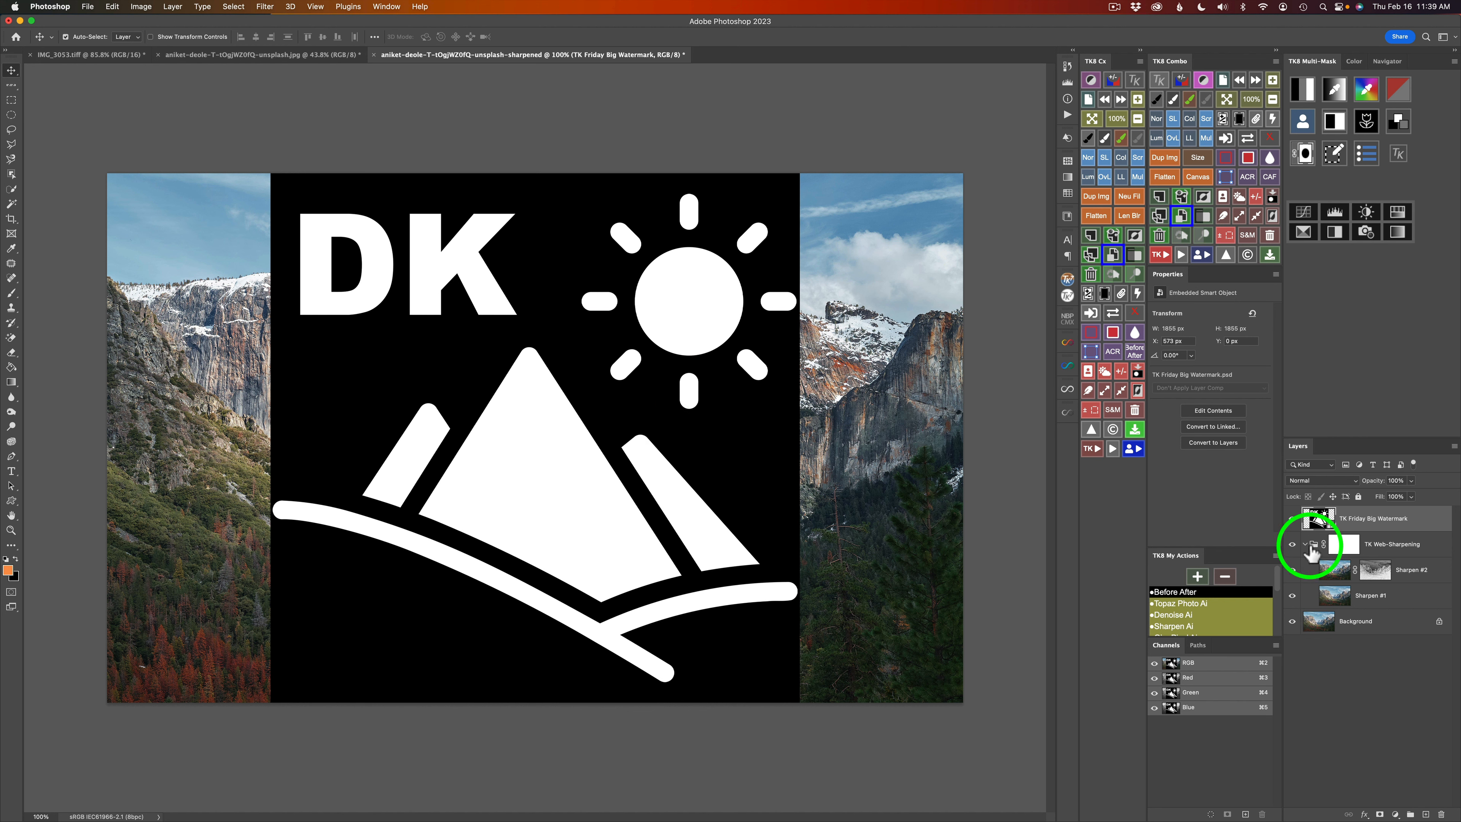
# - Open the watermark smart object's contents, hide its black Background layer, and save and close it
pyautogui.click(1321, 517)
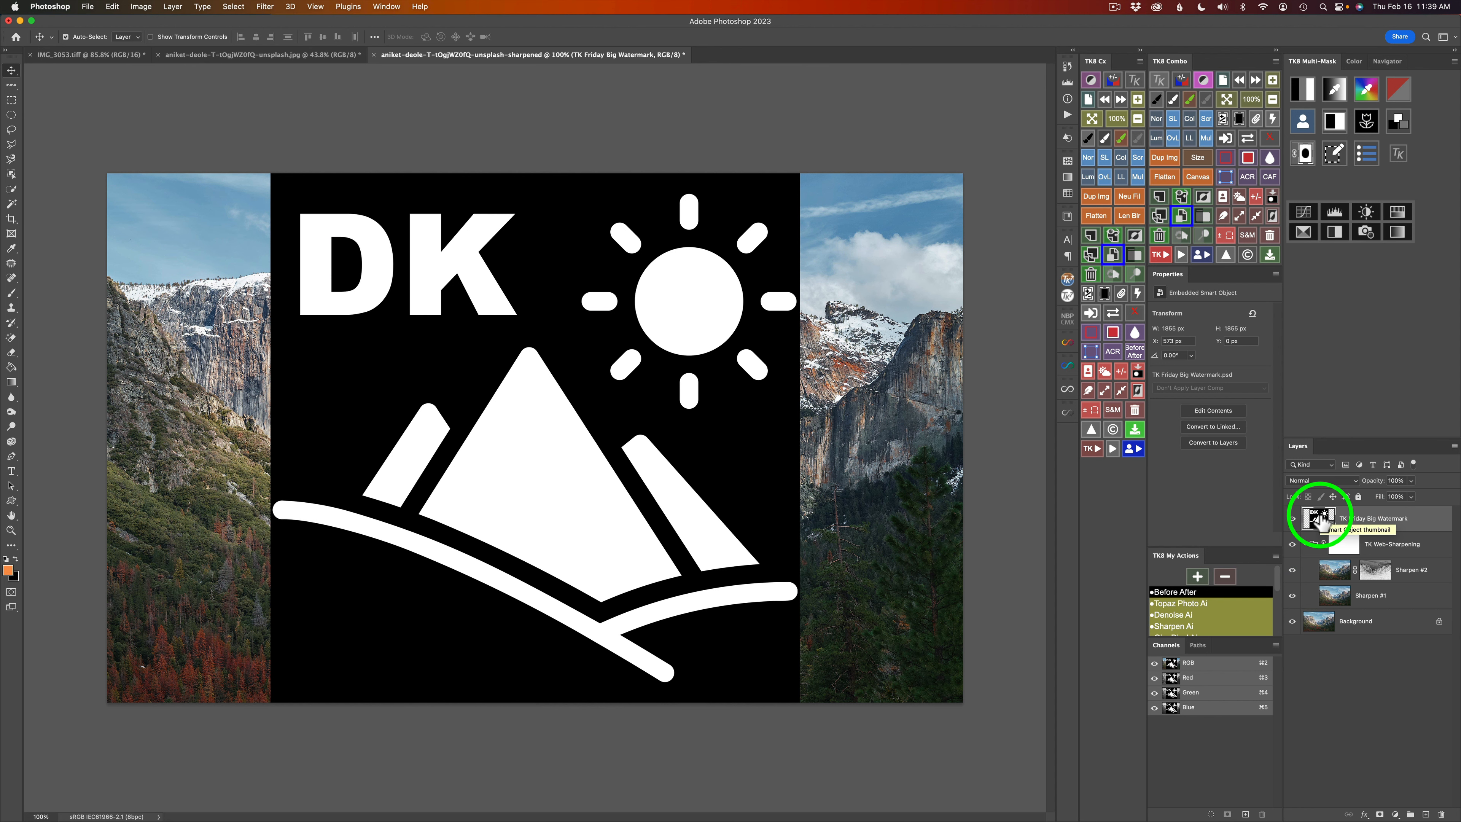
pyautogui.doubleClick(1320, 519)
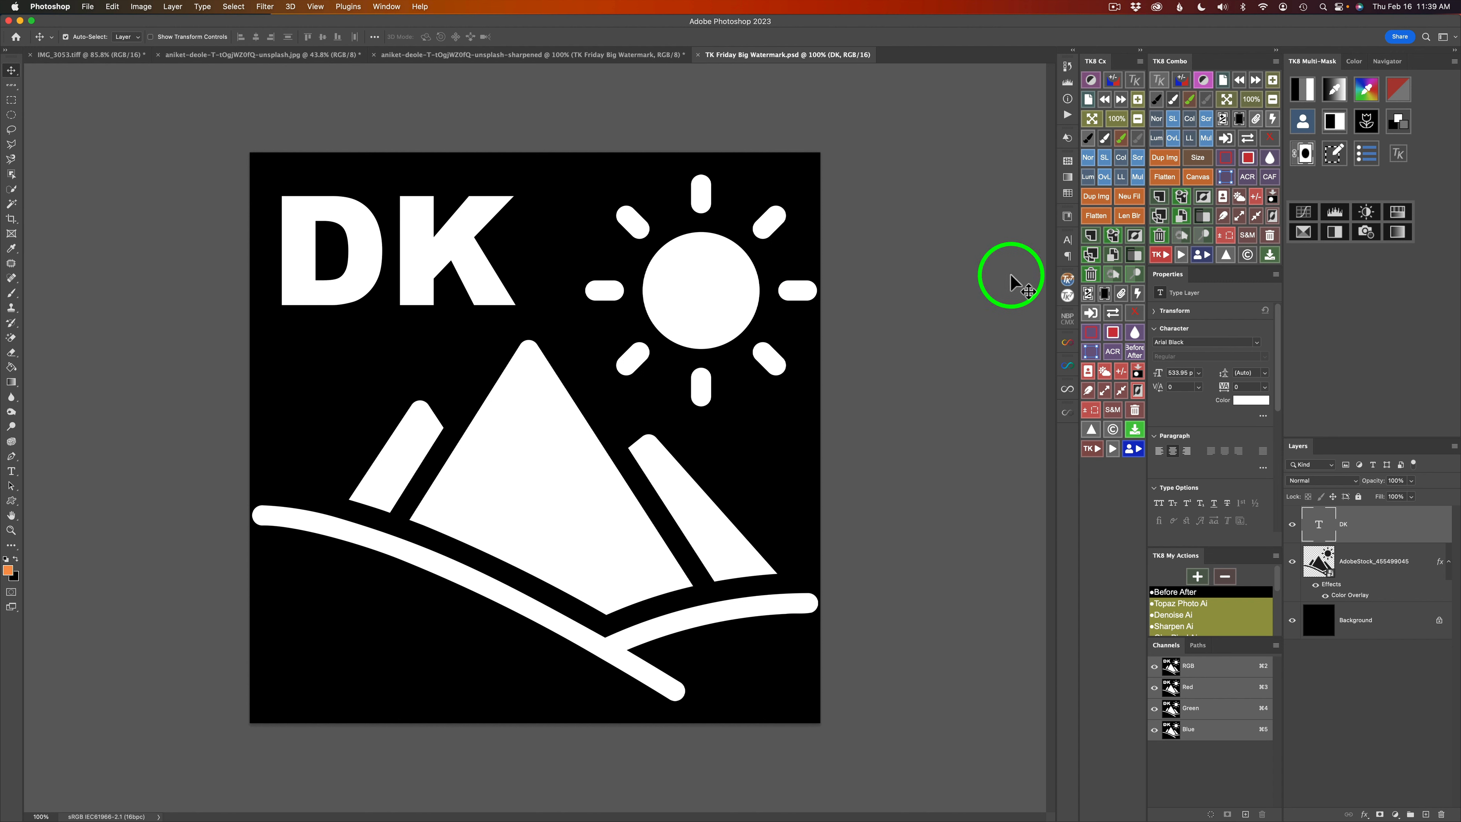
pyautogui.click(1292, 622)
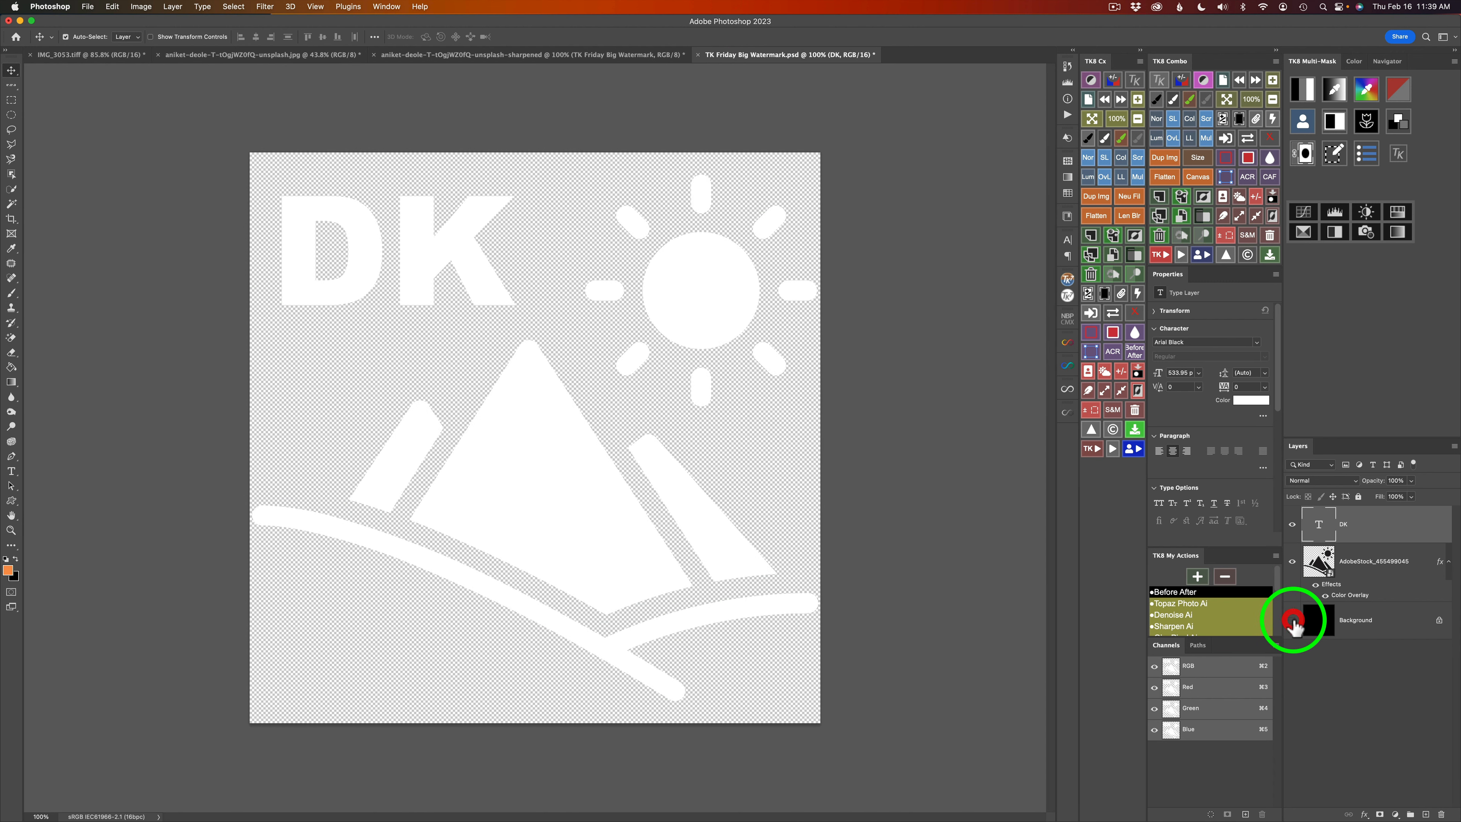
pyautogui.click(698, 55)
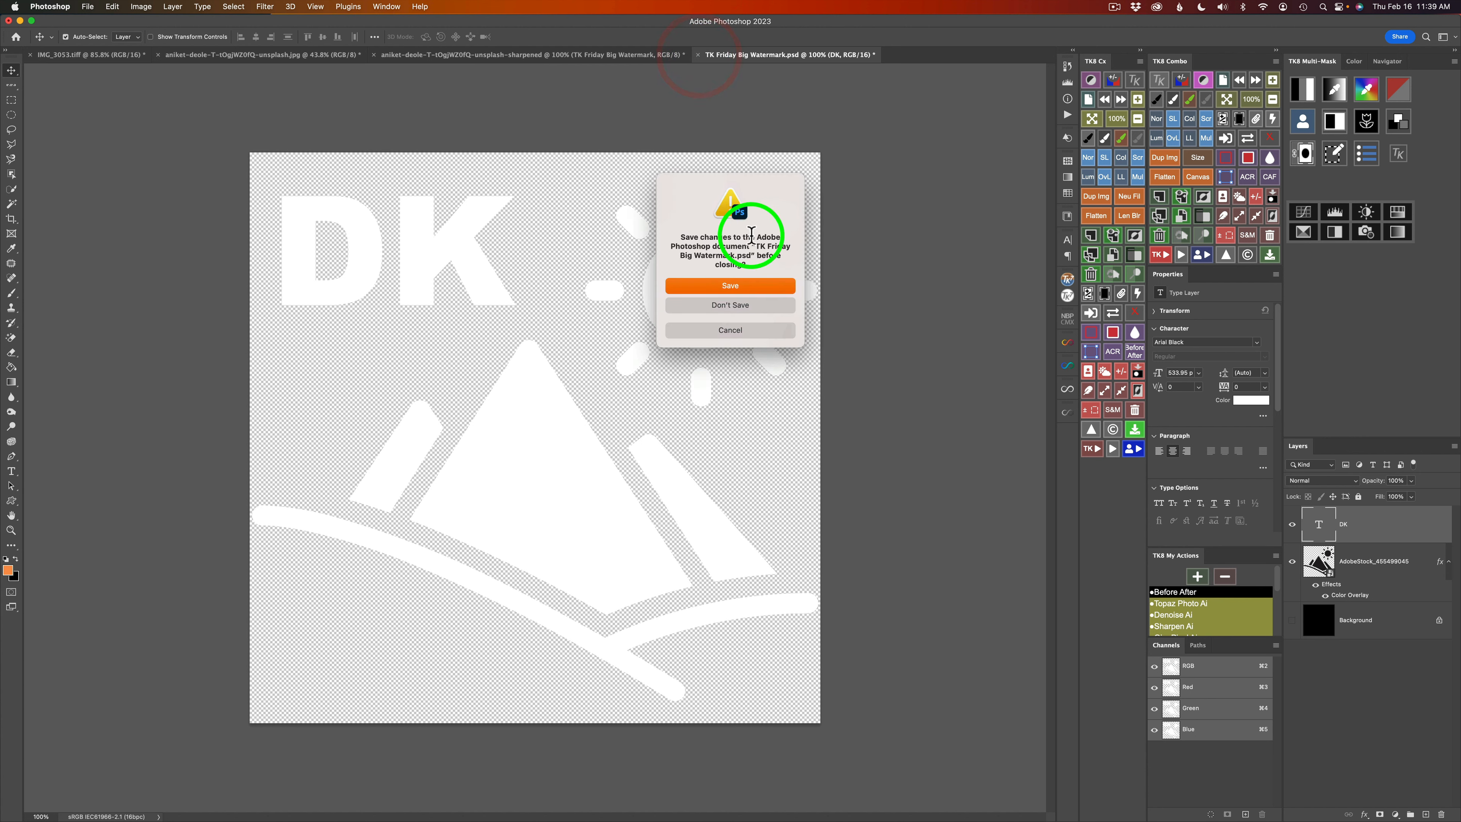
pyautogui.click(745, 287)
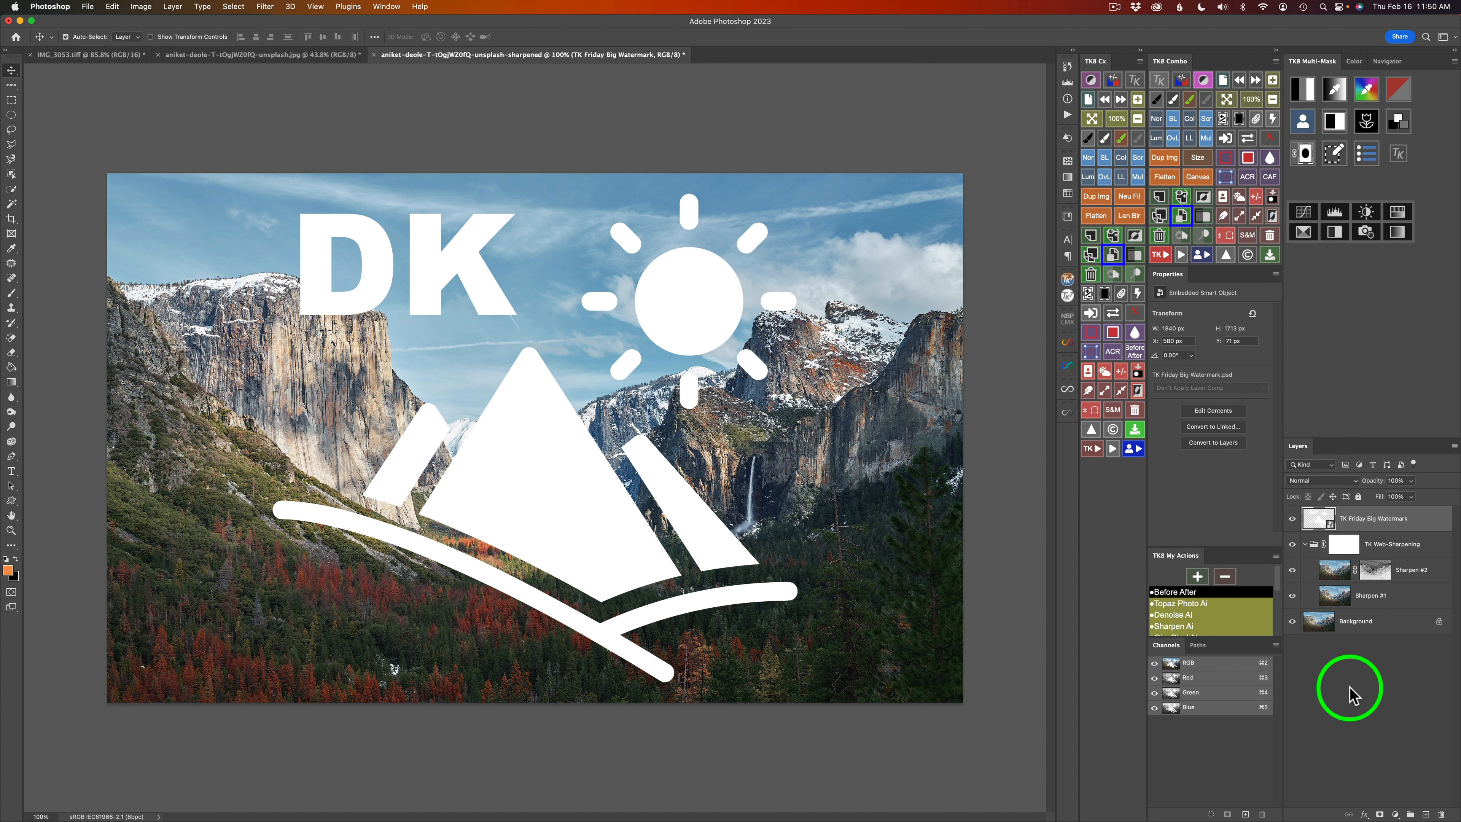
# - Delete the watermark layer from the photo, and hide the Background layer in the original TK Friday Big Watermark.psd, saving and closing that file
pyautogui.click(1226, 255)
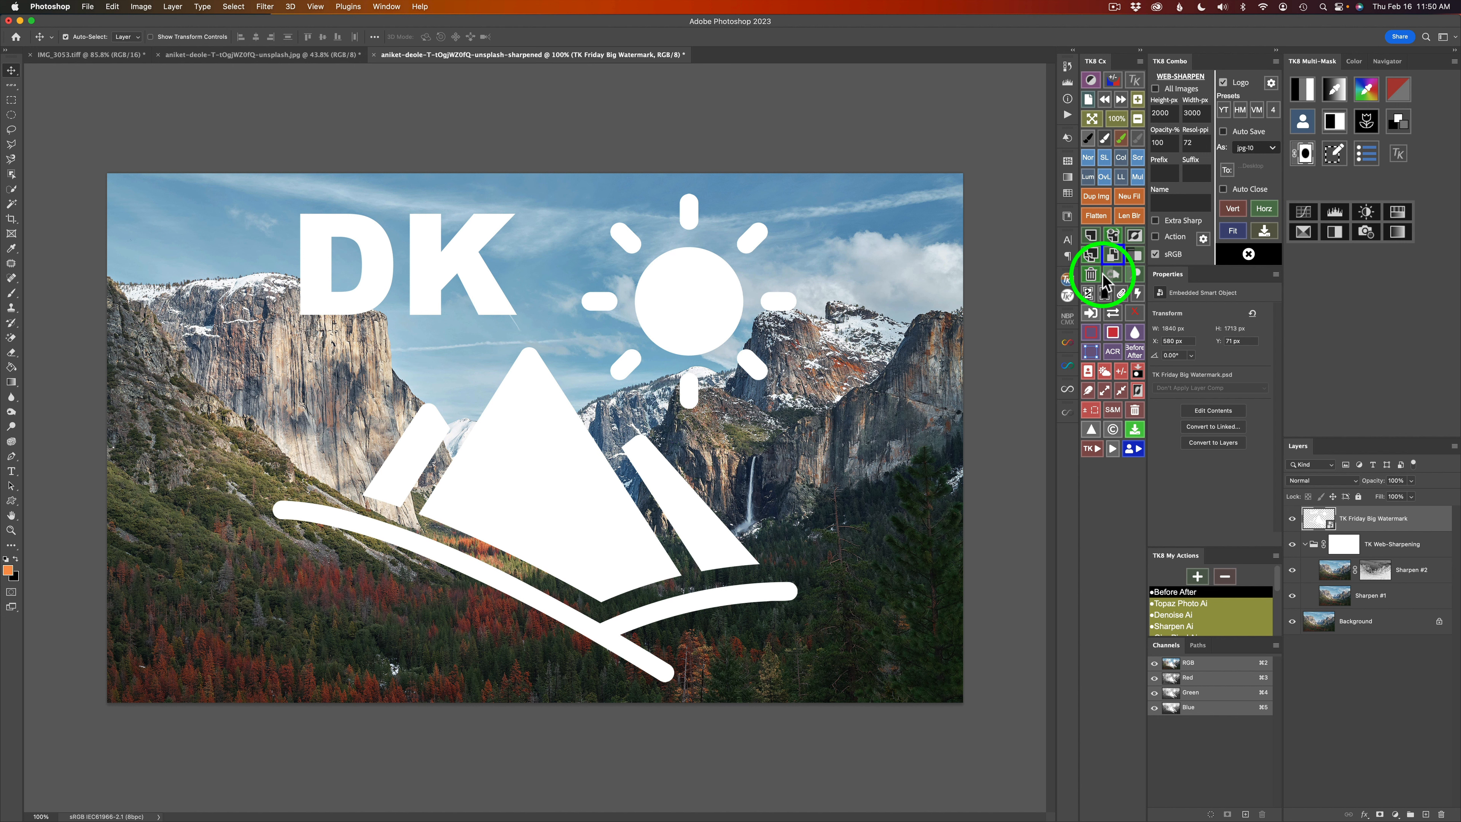
pyautogui.click(1091, 274)
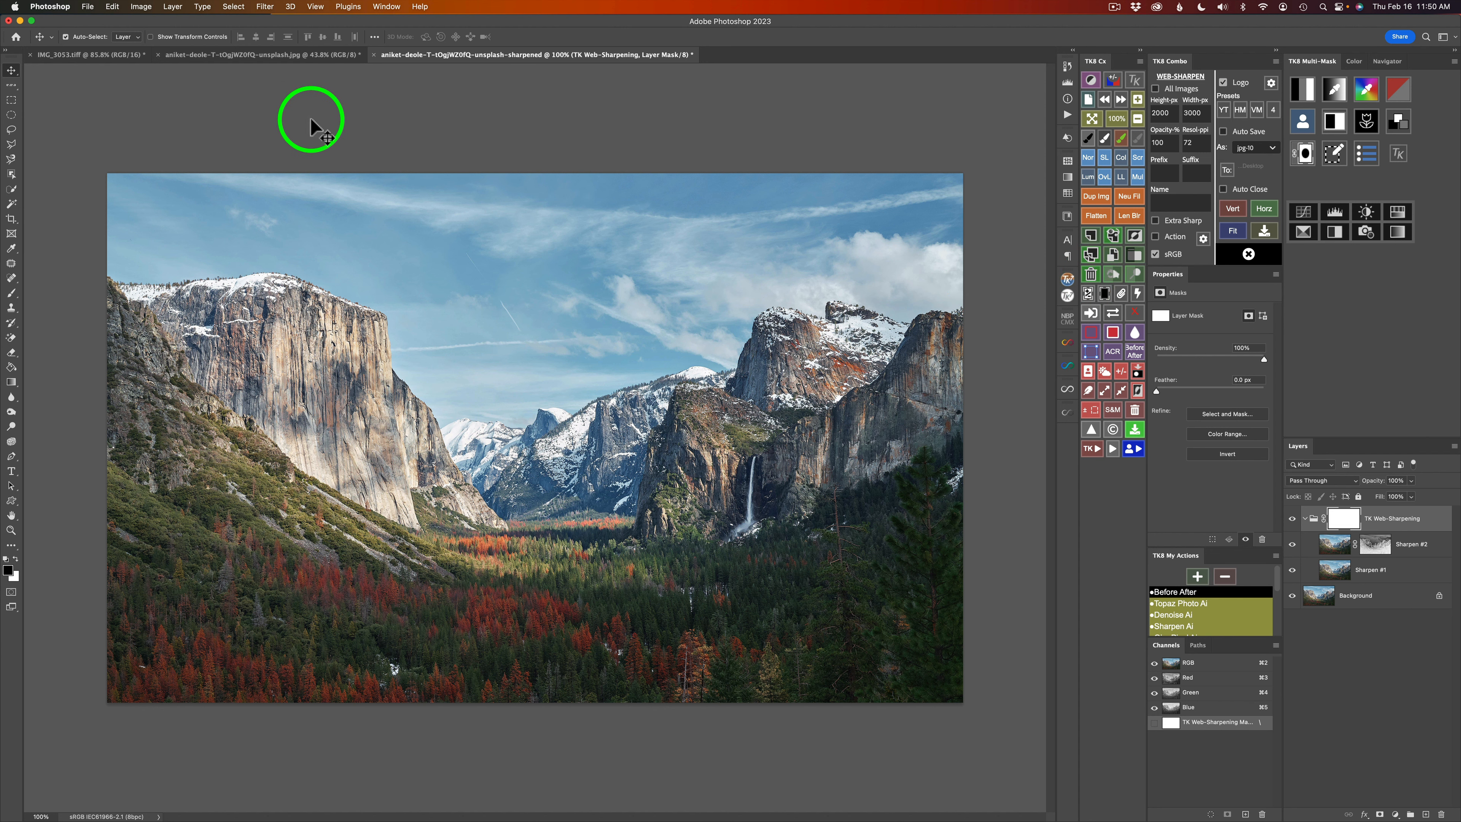
pyautogui.click(88, 6)
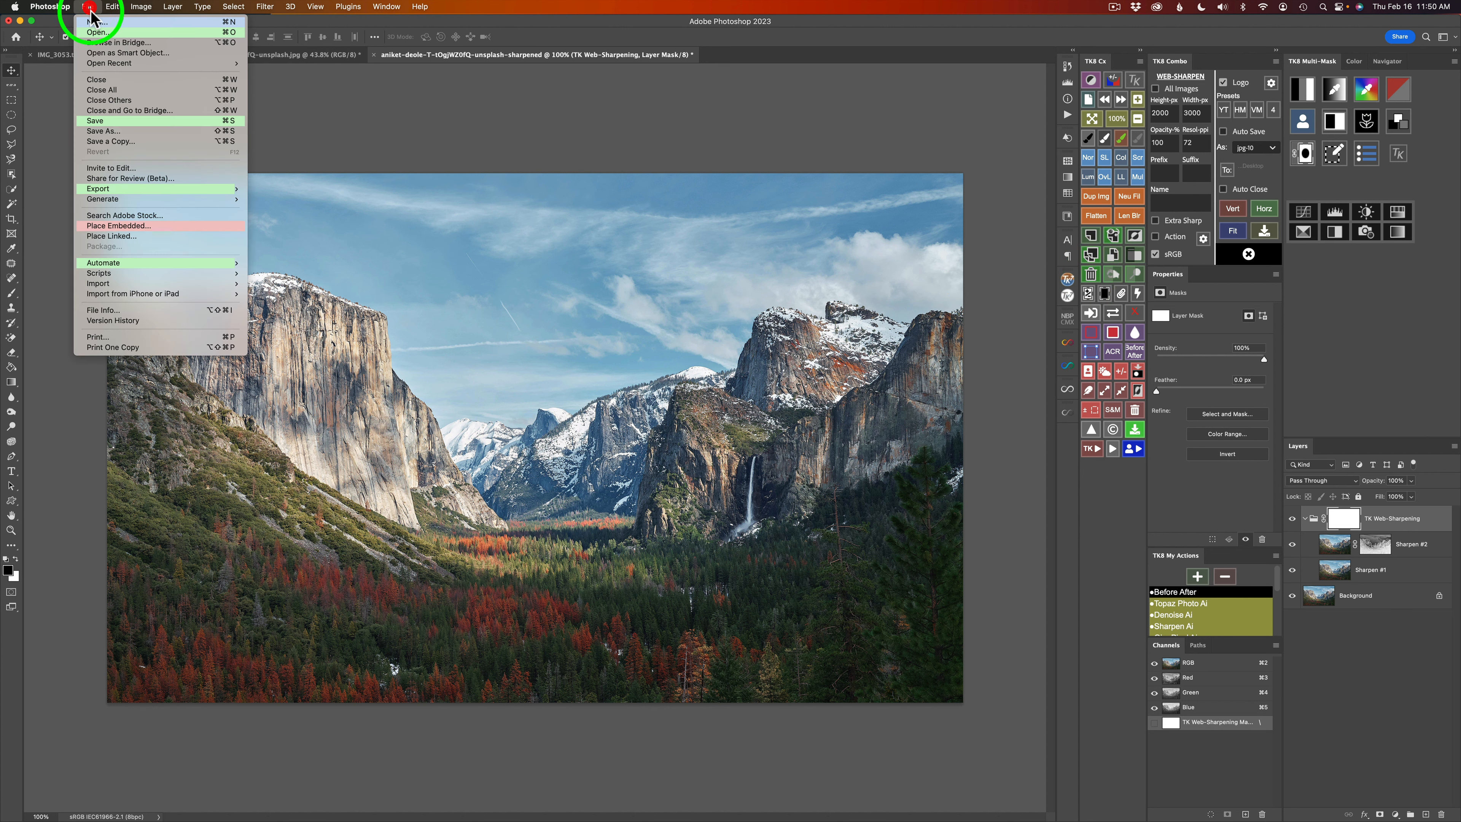
pyautogui.click(98, 33)
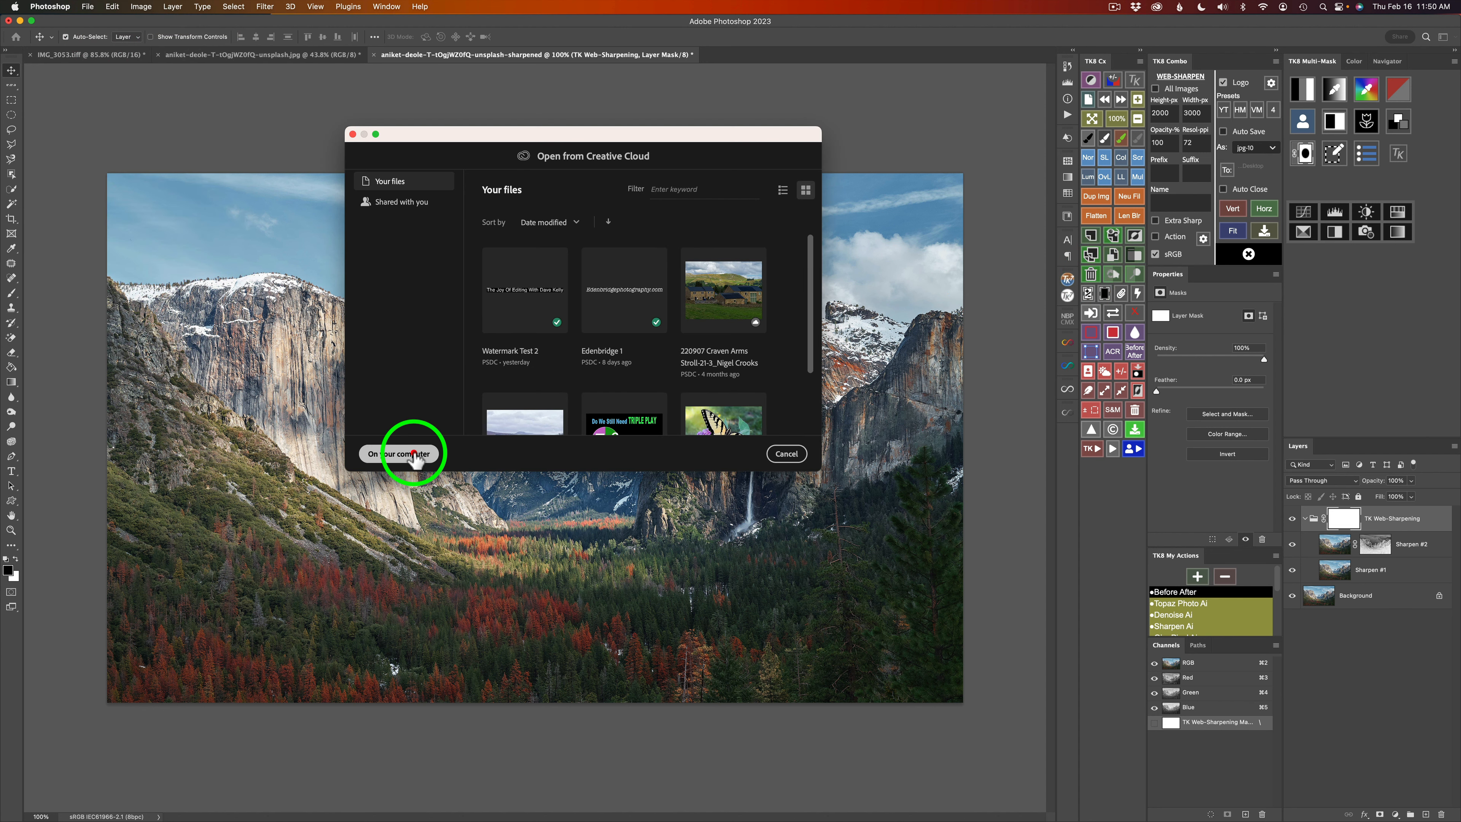
pyautogui.click(415, 455)
pyautogui.click(626, 167)
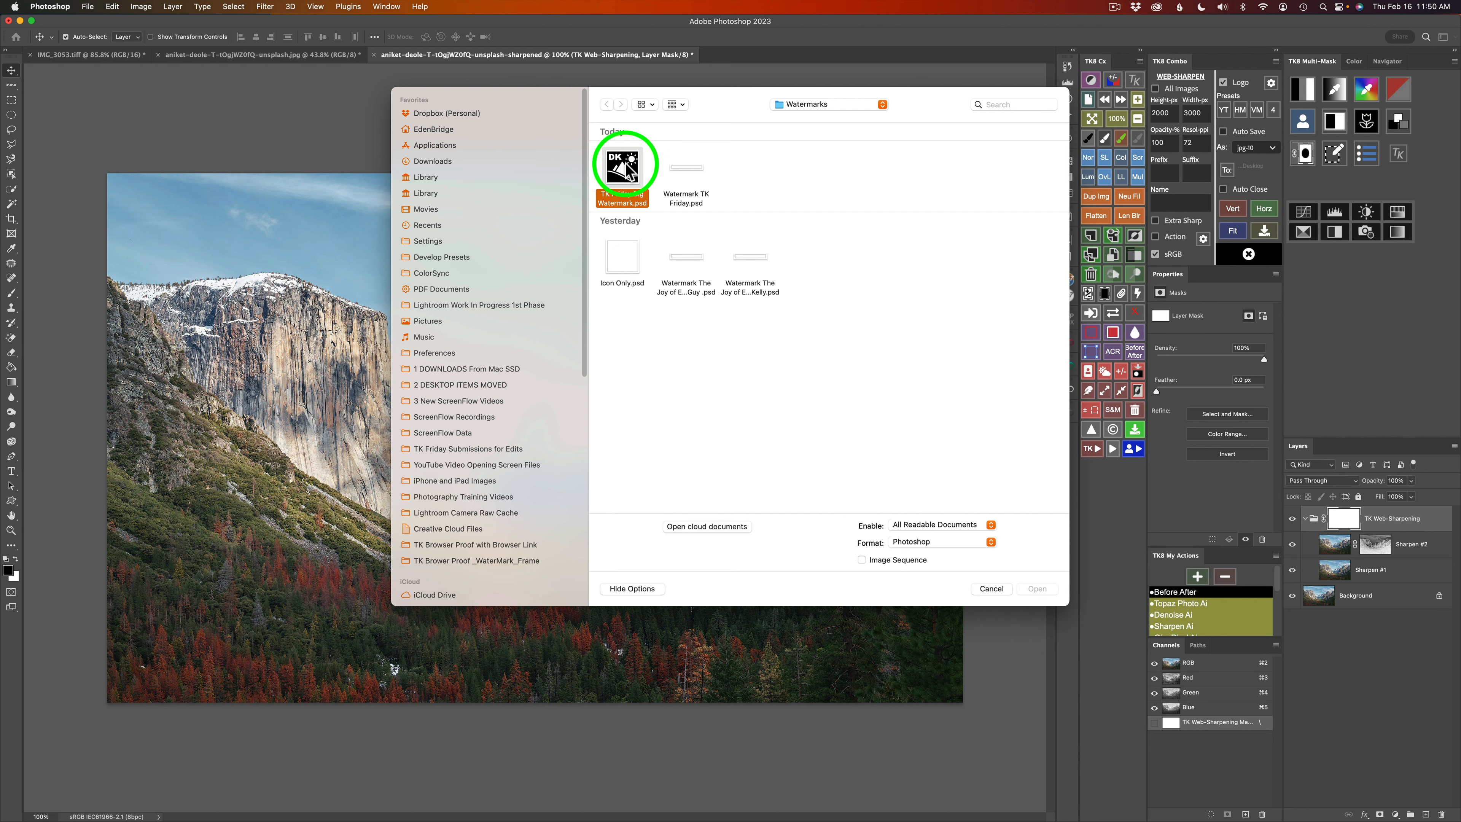
pyautogui.doubleClick(625, 167)
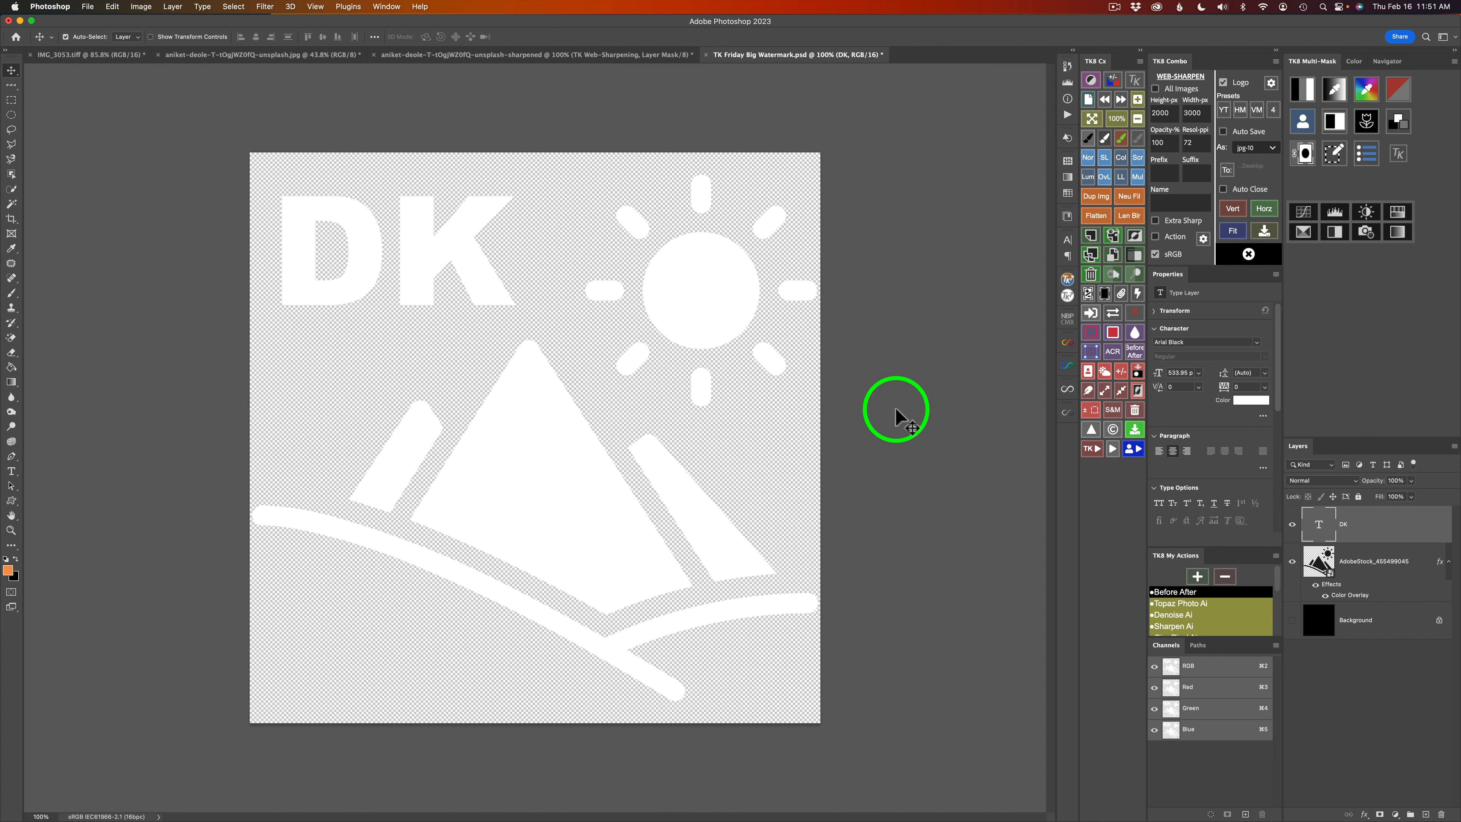
pyautogui.press('super+s')
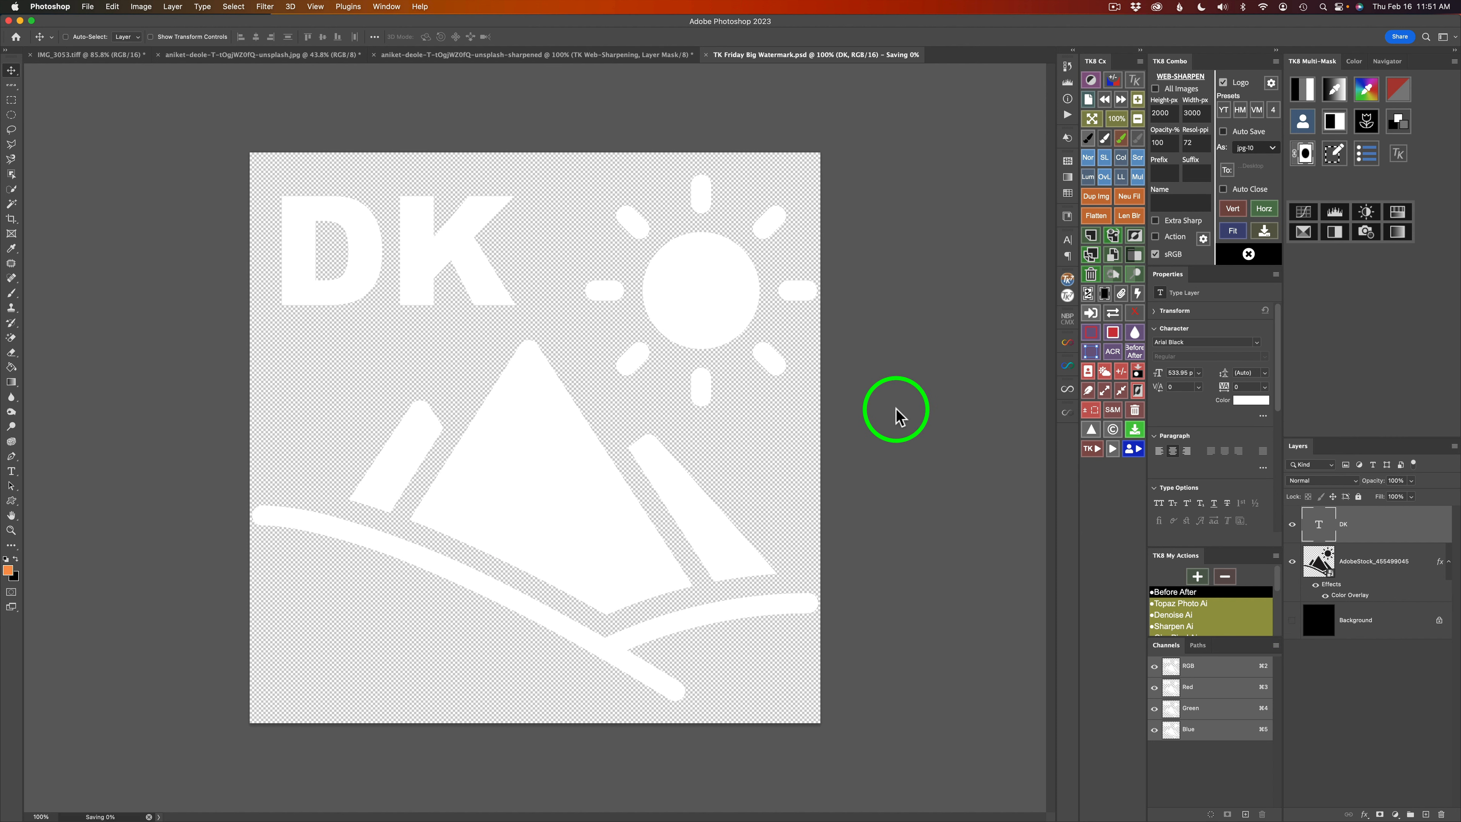
pyautogui.click(707, 54)
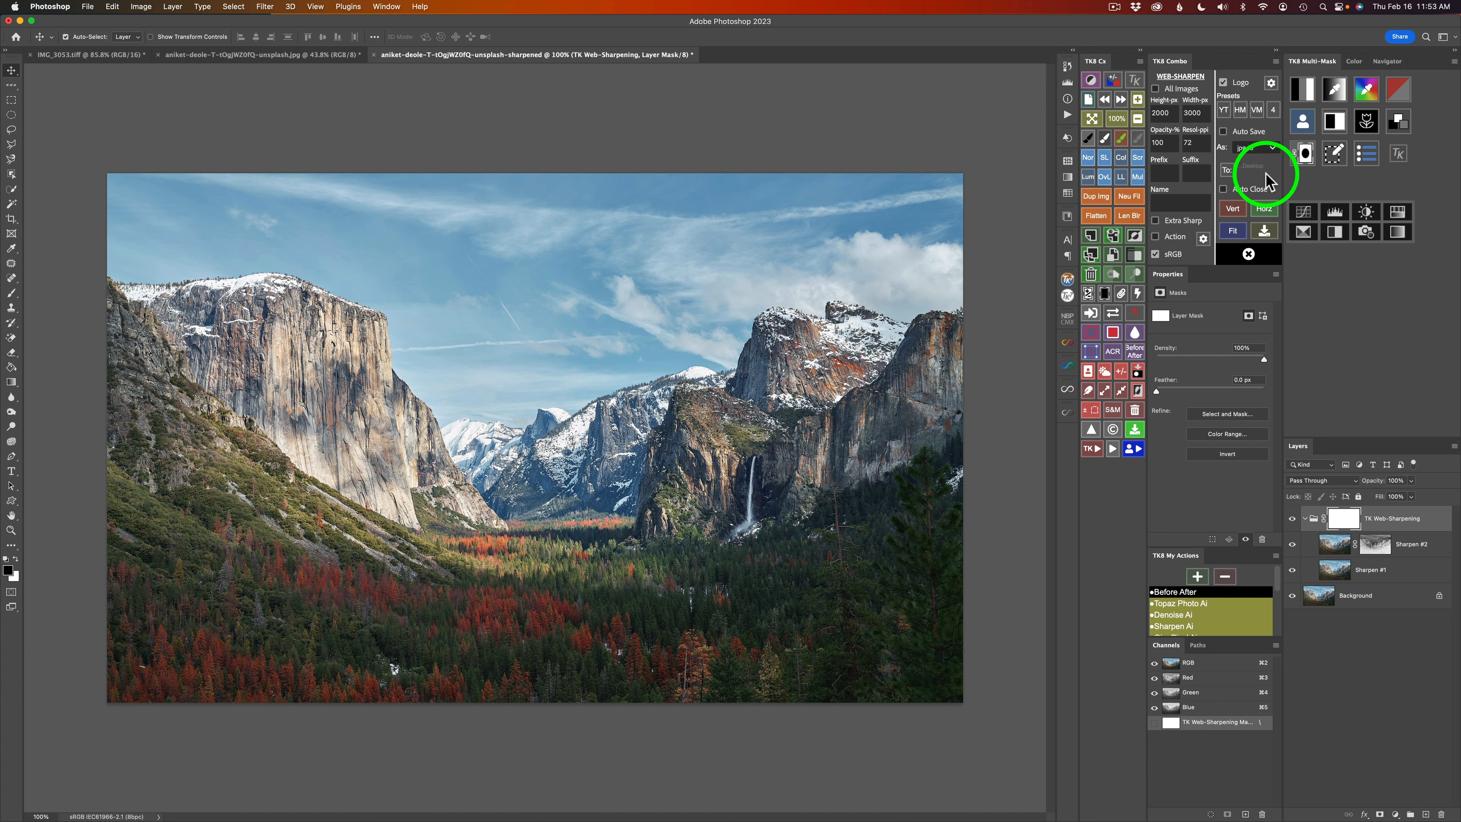
# - Set the watermark to 66% size and 41% opacity and apply it to the web-sharpened photo
pyautogui.click(1272, 86)
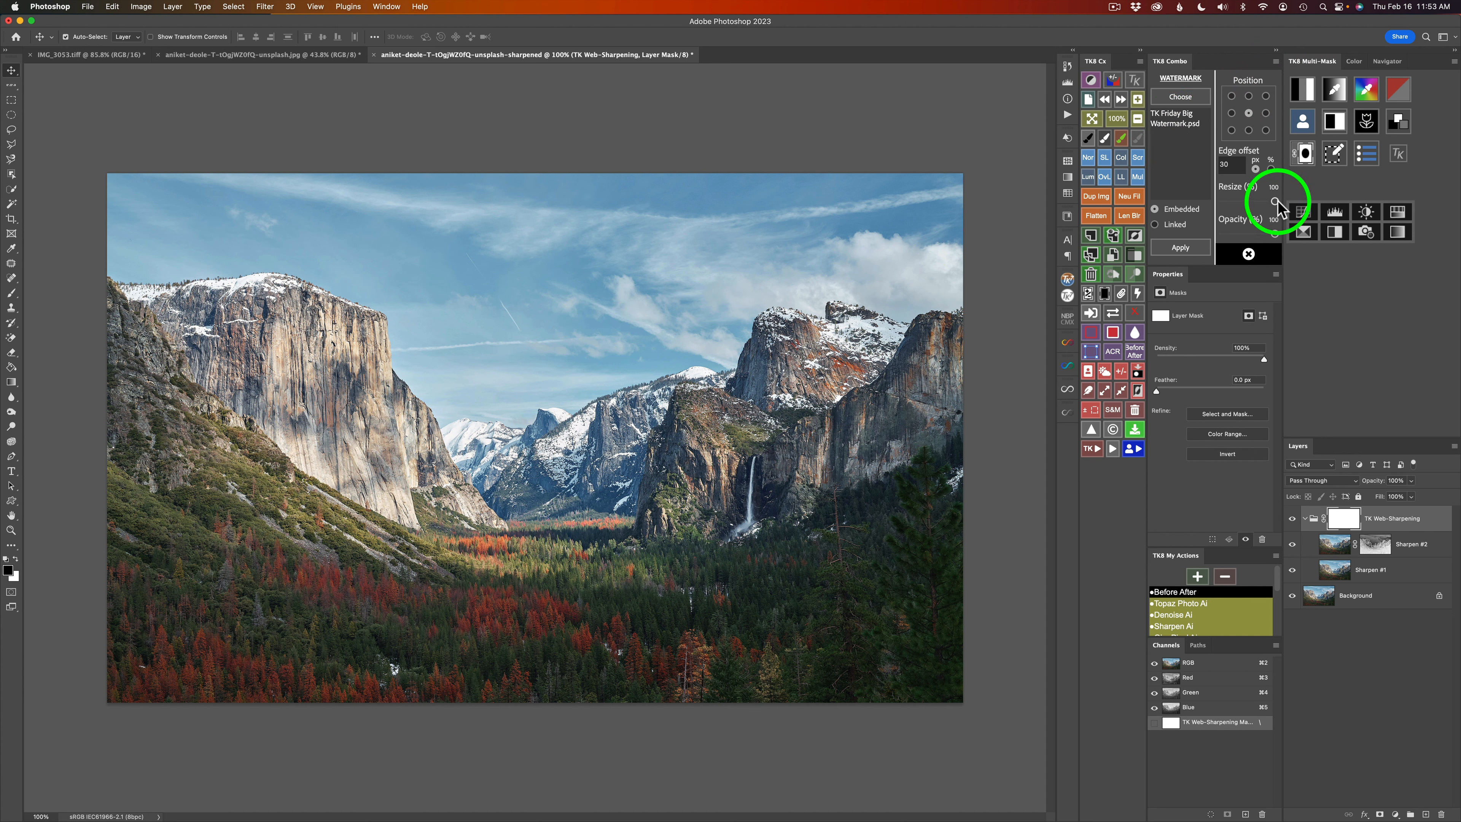
pyautogui.moveTo(1274, 201); pyautogui.dragTo(1256, 202)
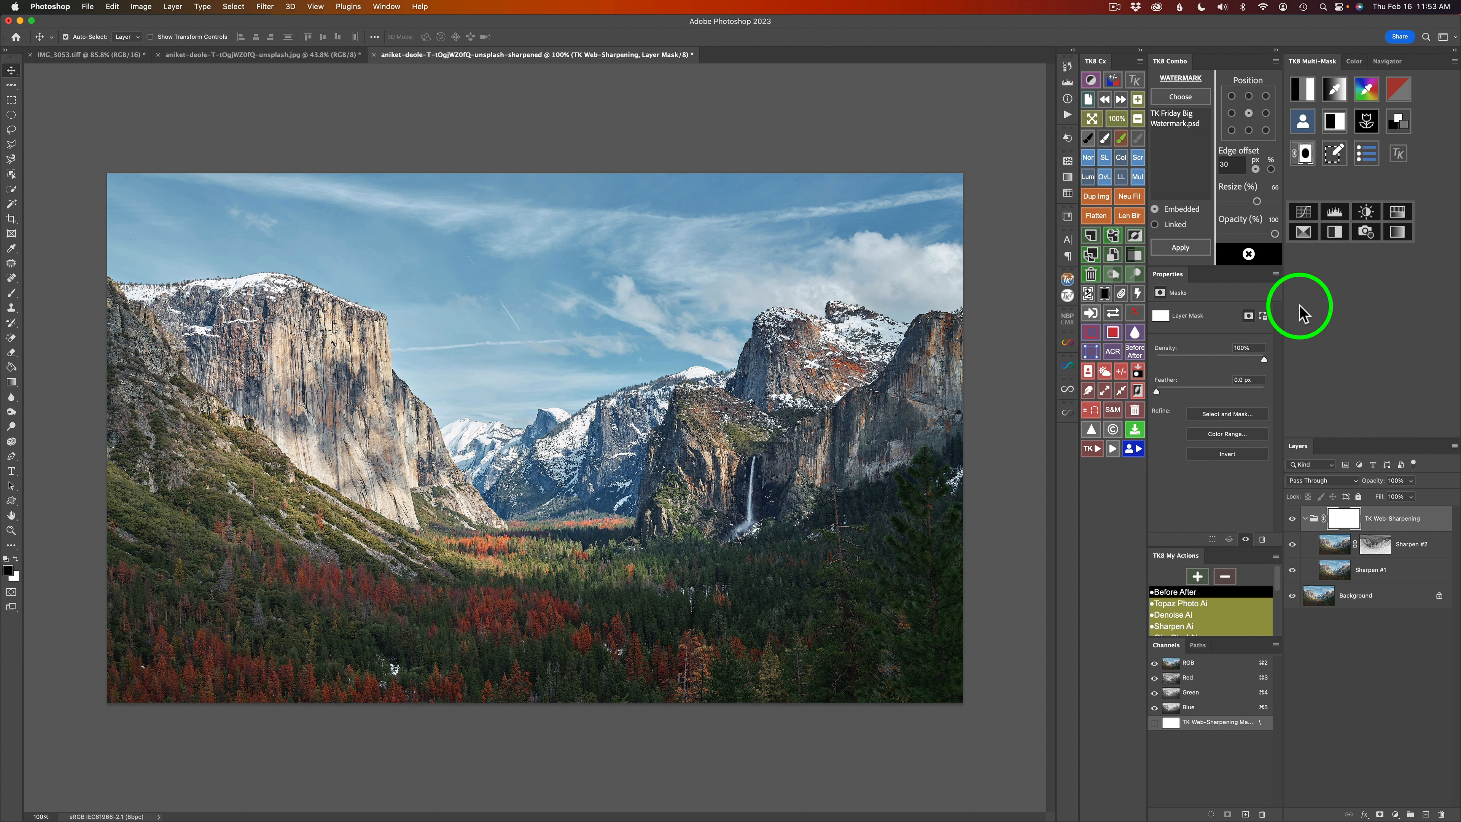
pyautogui.moveTo(1273, 233); pyautogui.dragTo(1244, 233)
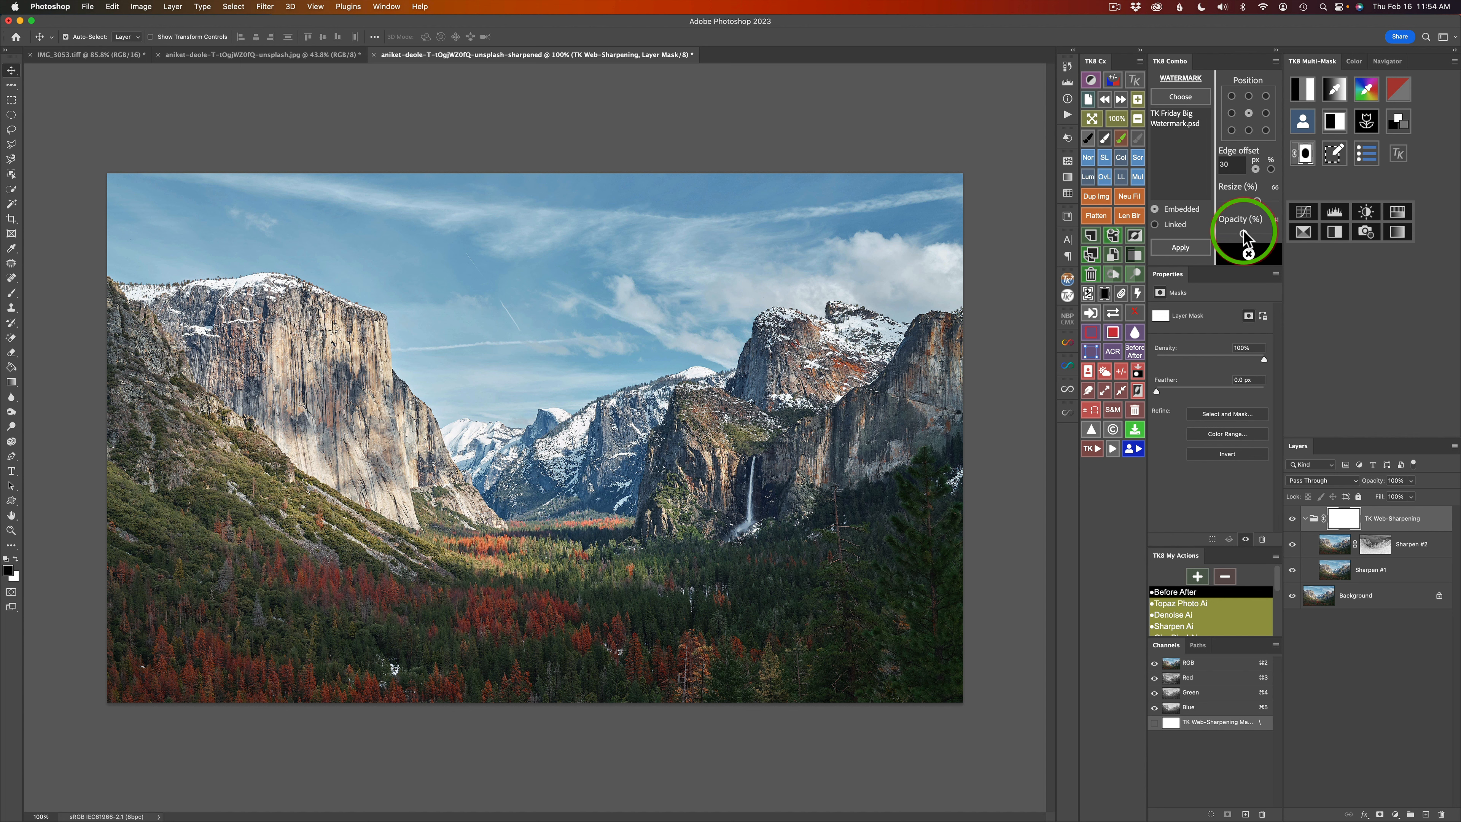
pyautogui.click(1179, 247)
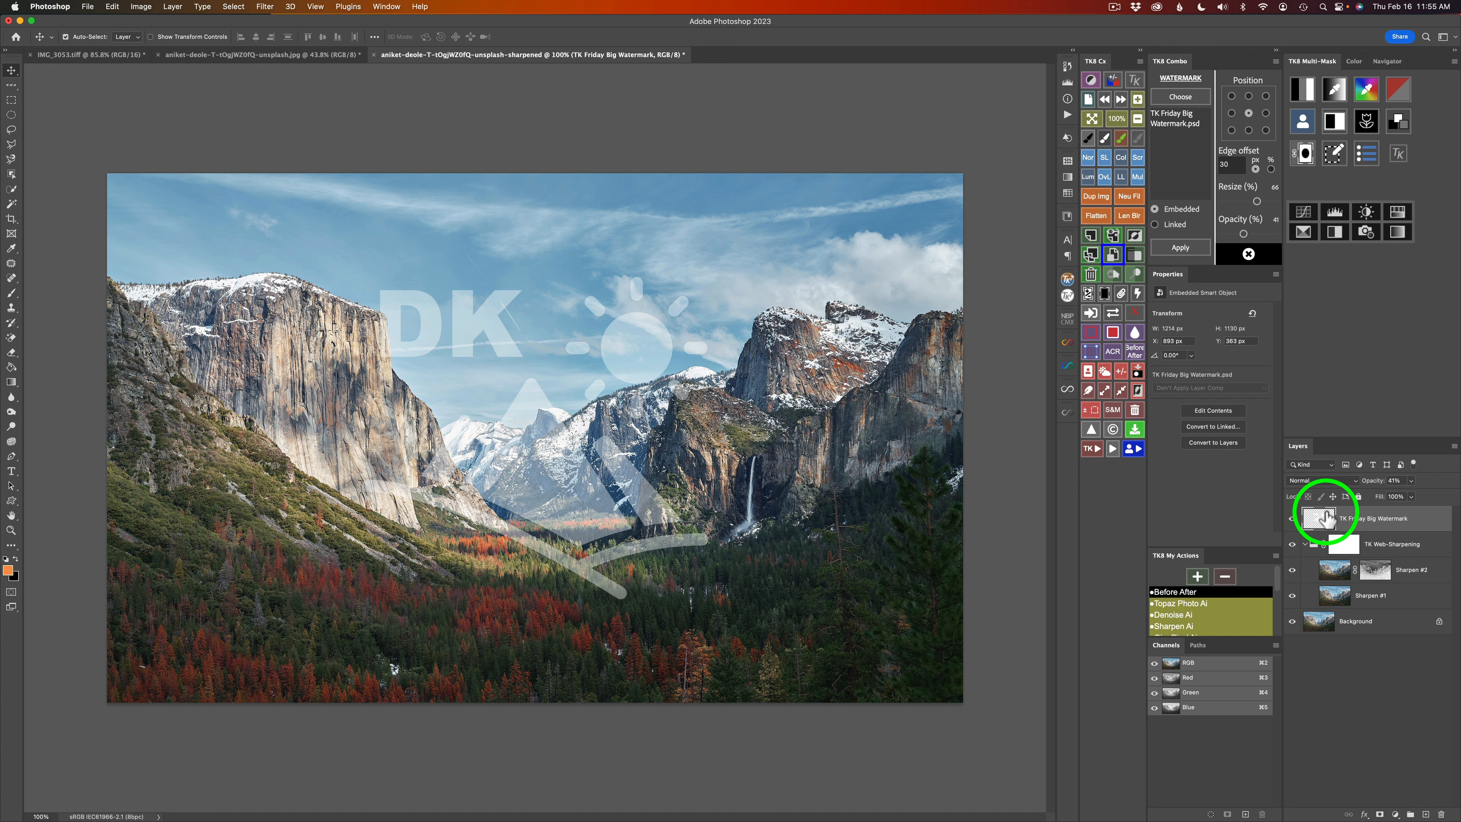
# - Delete the watermark layer and reapply the watermark at a larger size, about 1435 px wide, keeping 41% opacity
pyautogui.click(1112, 258)
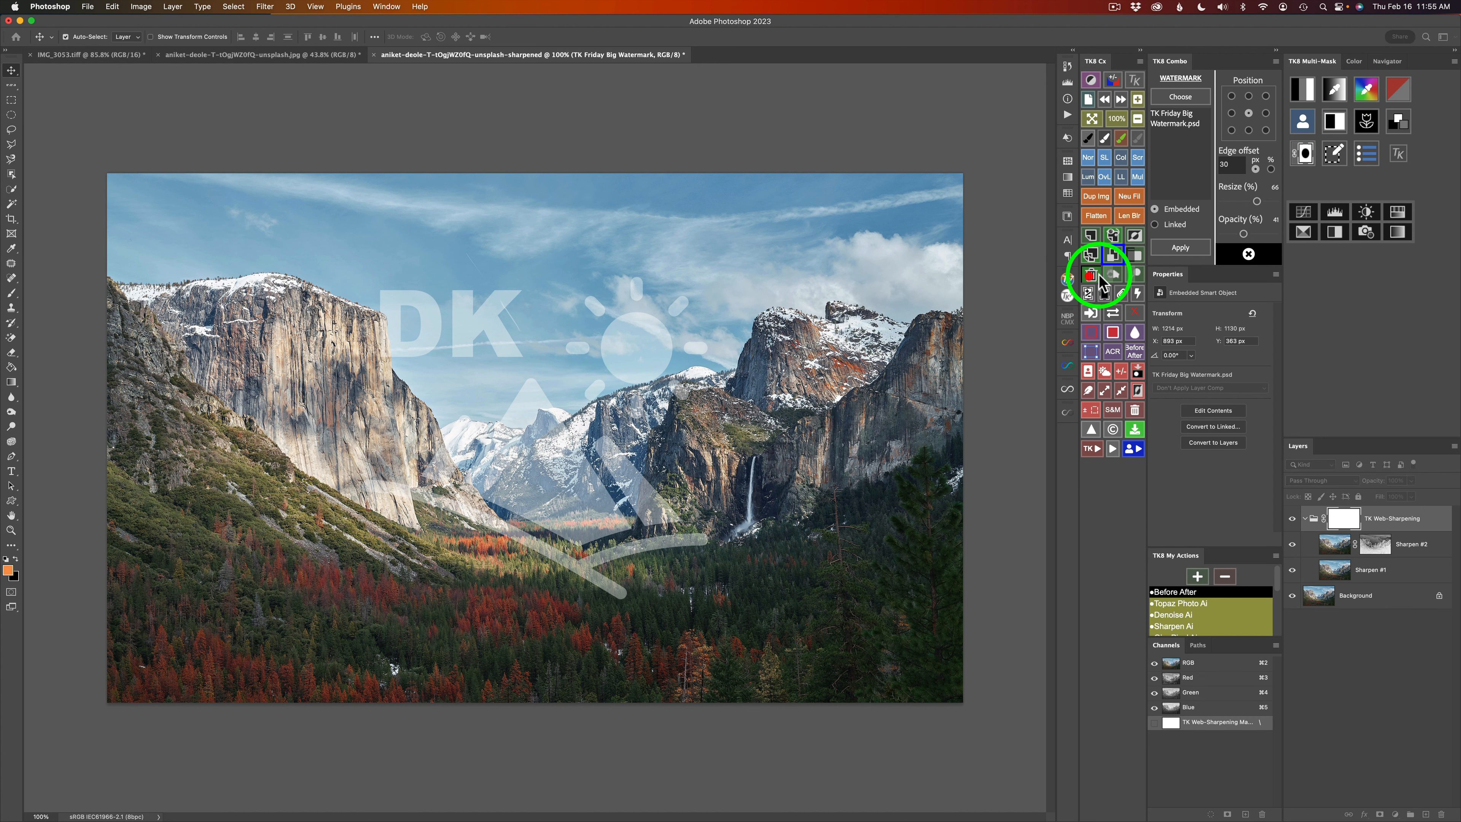
pyautogui.click(1263, 200)
pyautogui.click(1189, 249)
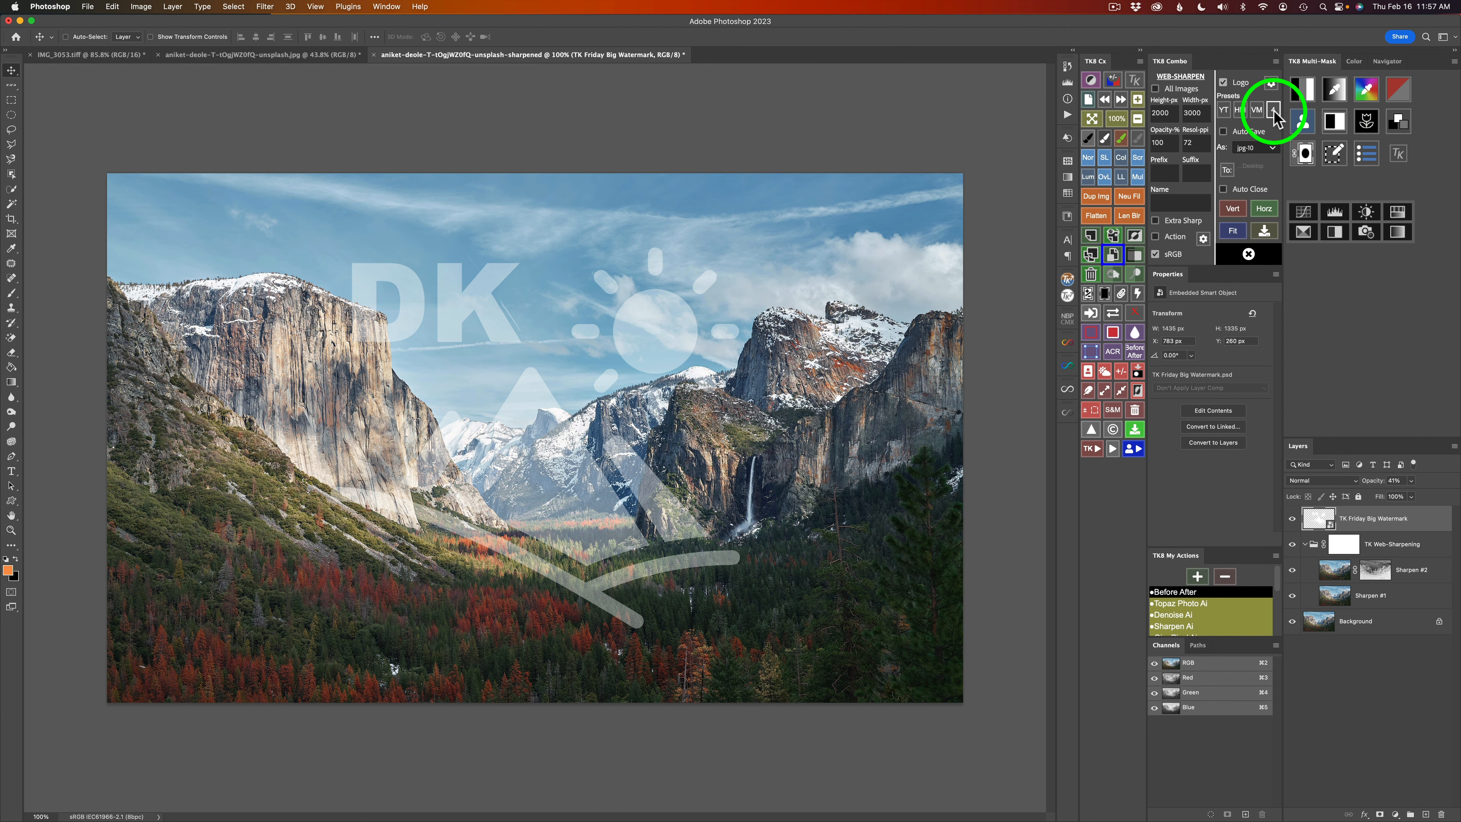
# - Save the current web-sharpening and watermark settings to the fourth preset and name it BM
pyautogui.click(1273, 113)
pyautogui.click(635, 420)
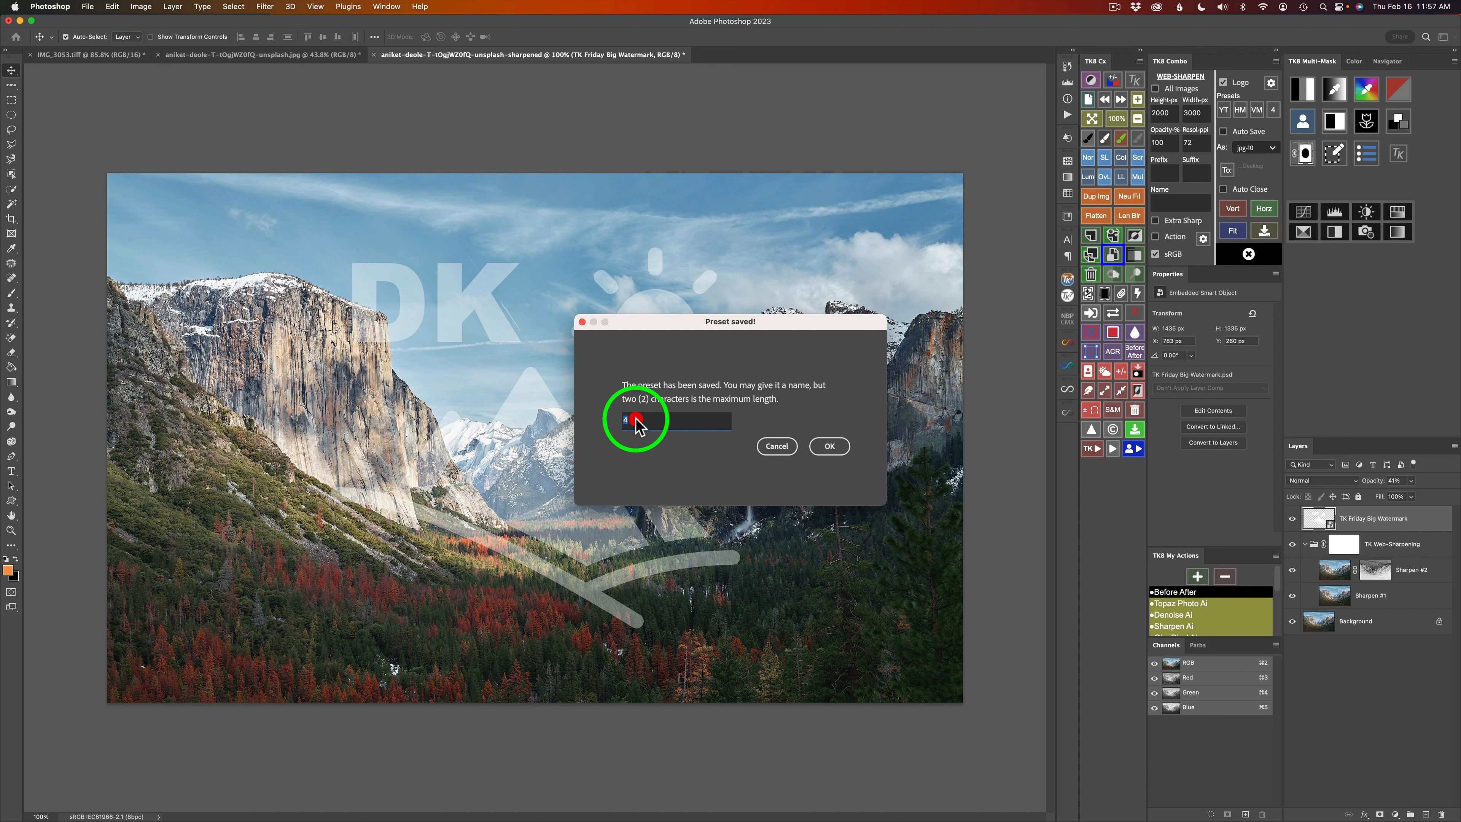
pyautogui.moveTo(636, 419); pyautogui.dragTo(603, 418)
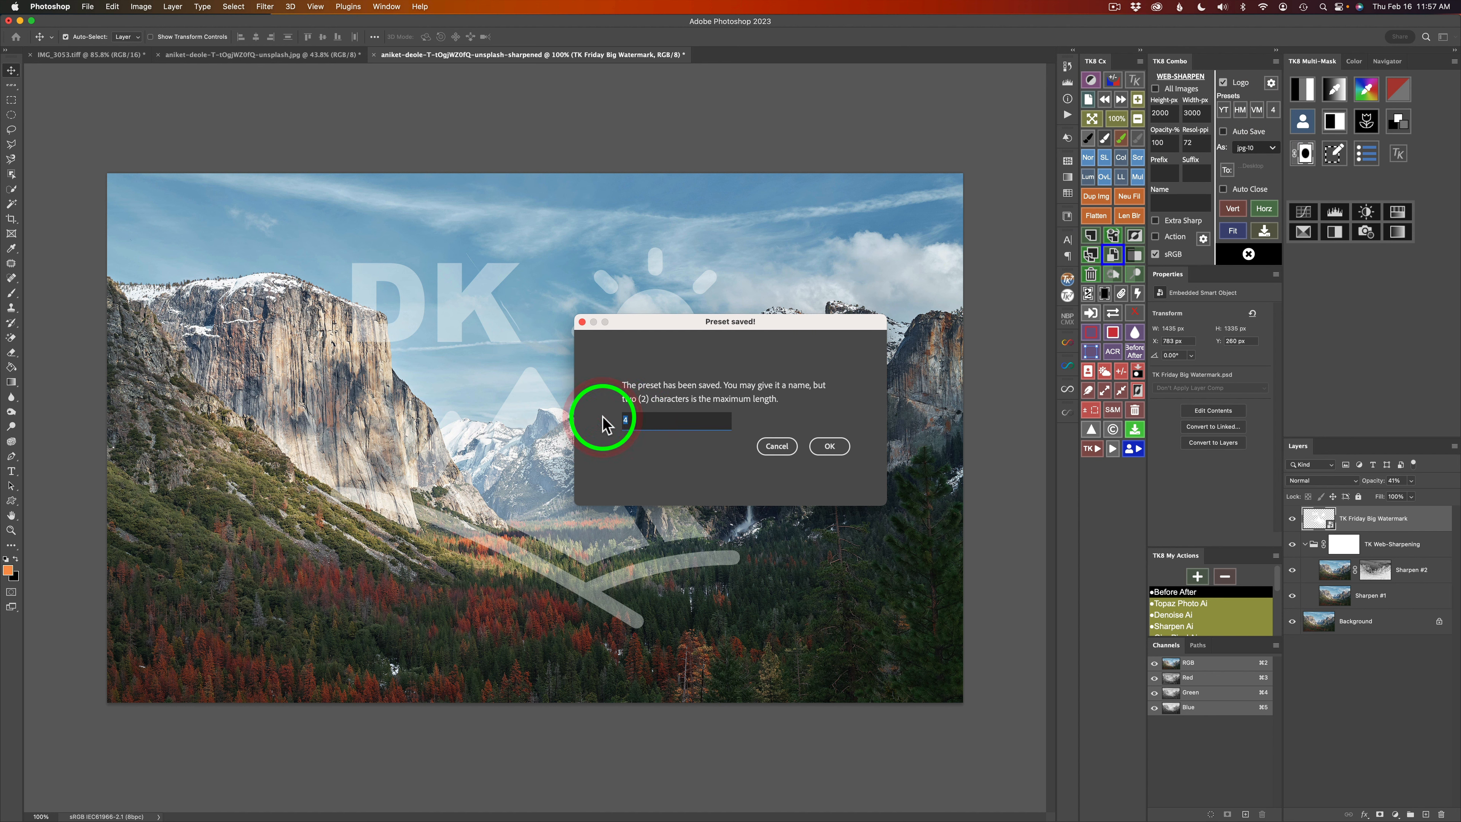
pyautogui.write('BM')
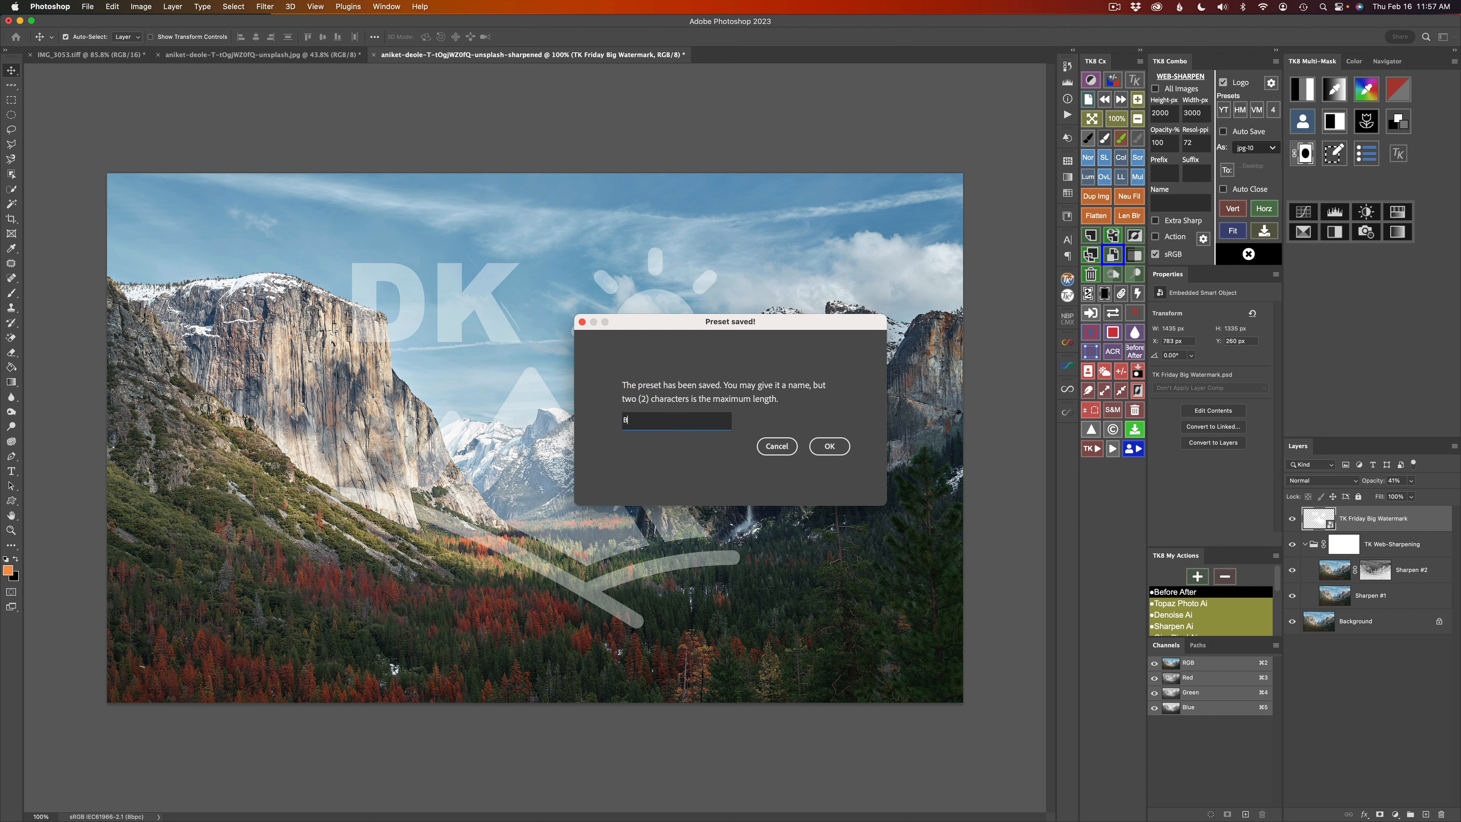
pyautogui.click(829, 446)
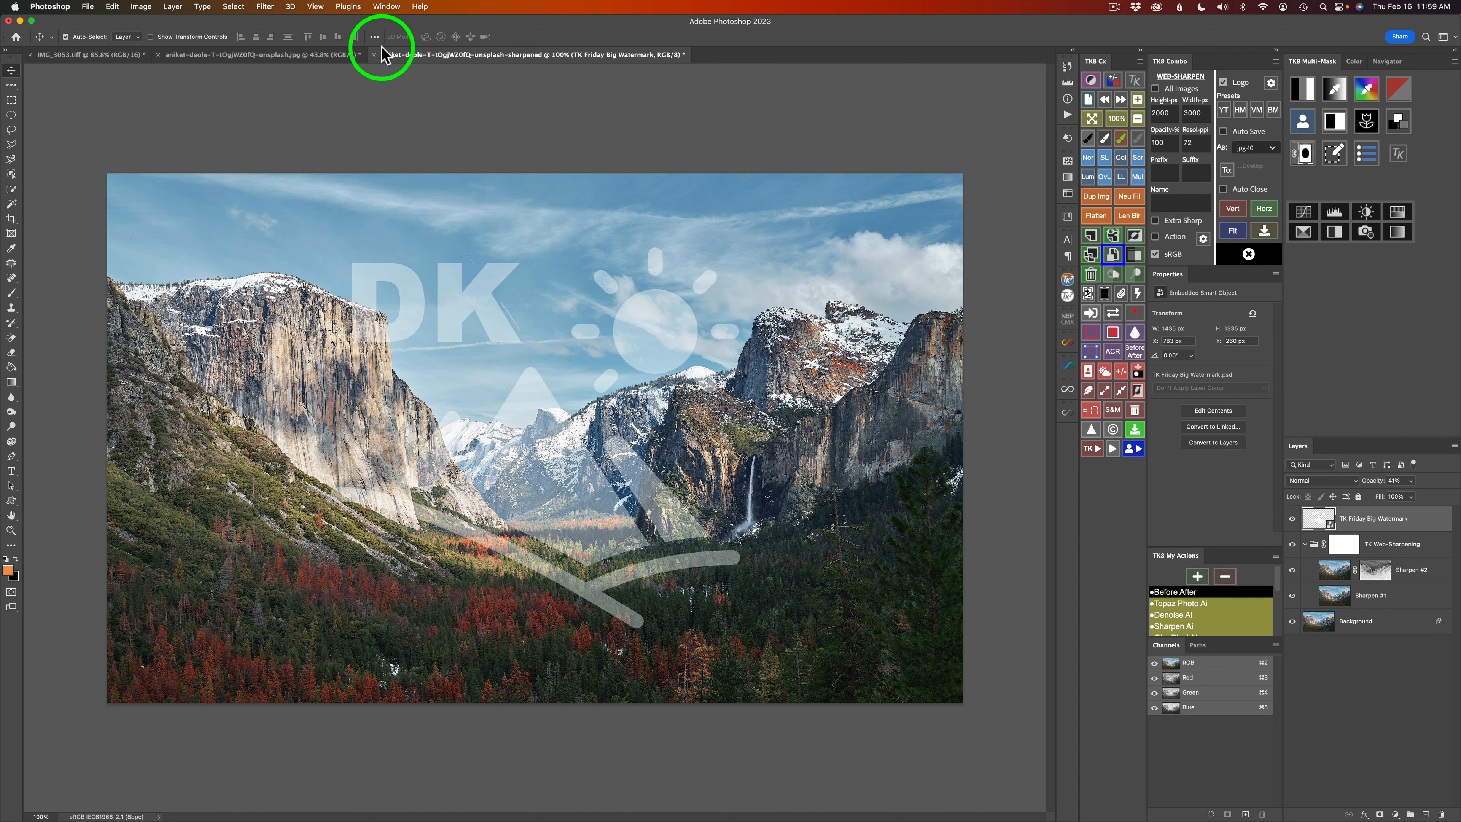
# - Close the sharpened copy without saving and web-sharpen the original mountain photo again with the Fit option and the watermark
pyautogui.click(374, 55)
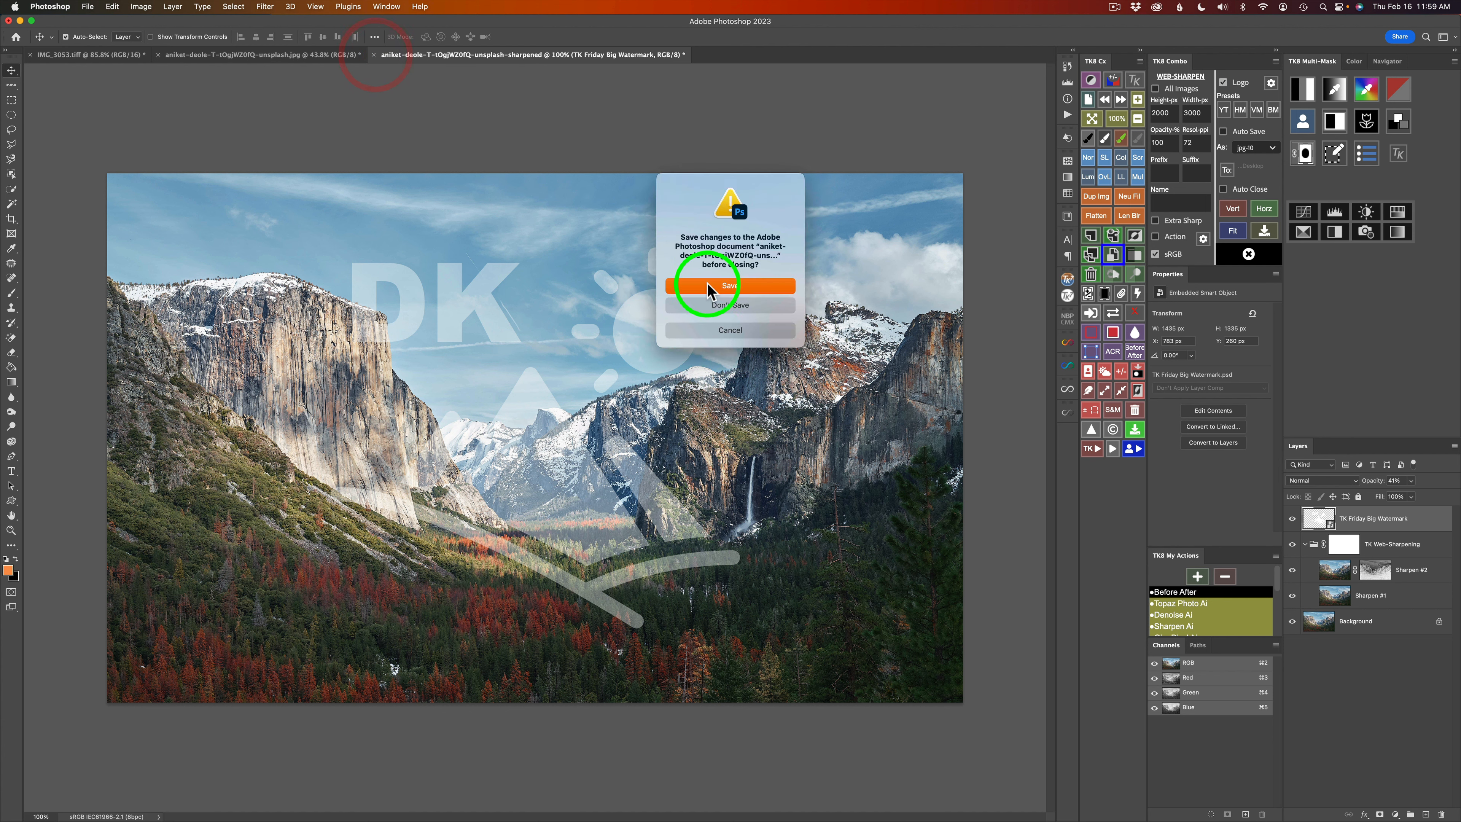
pyautogui.click(737, 304)
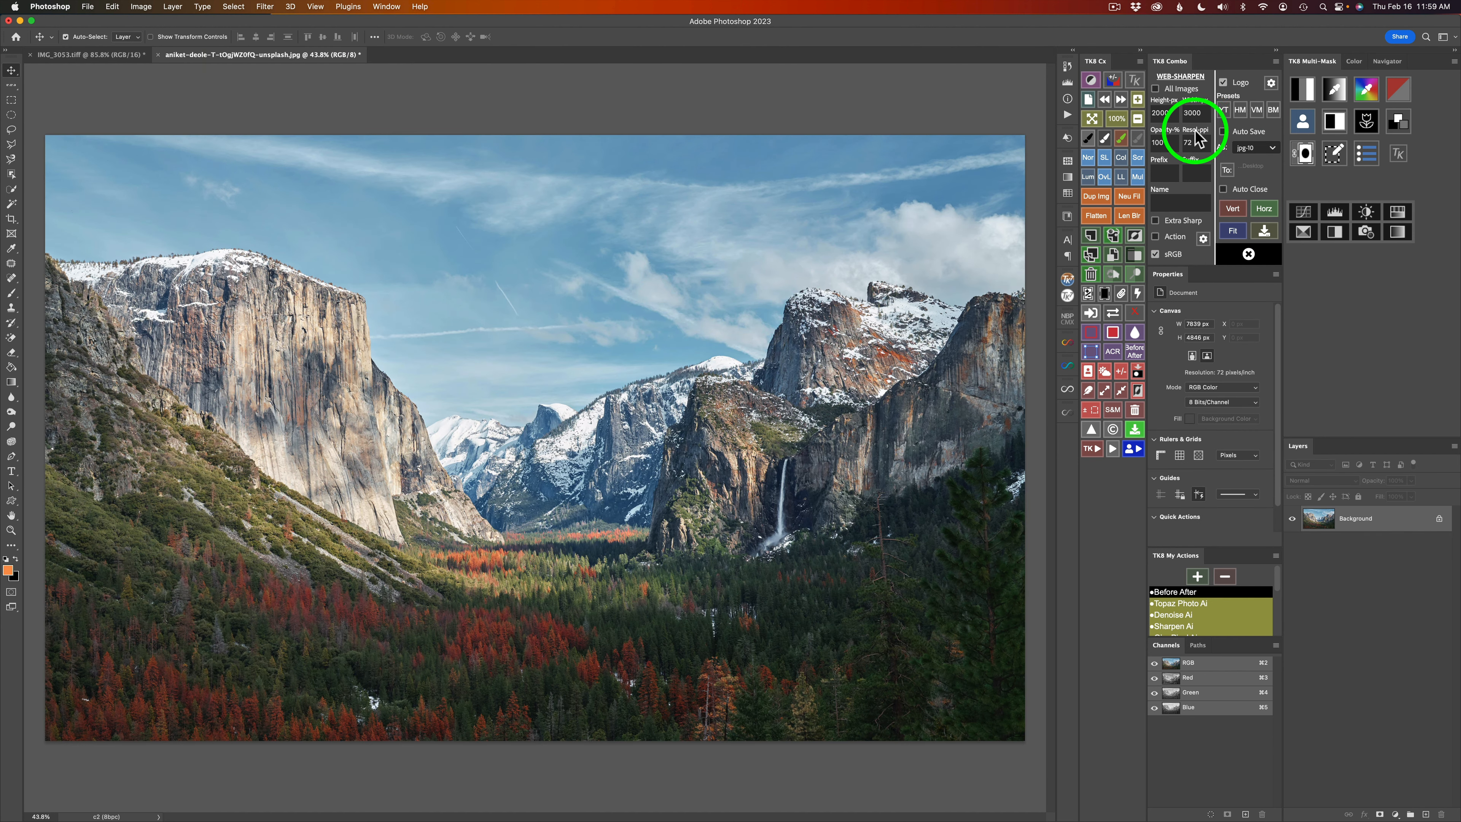
pyautogui.click(1232, 232)
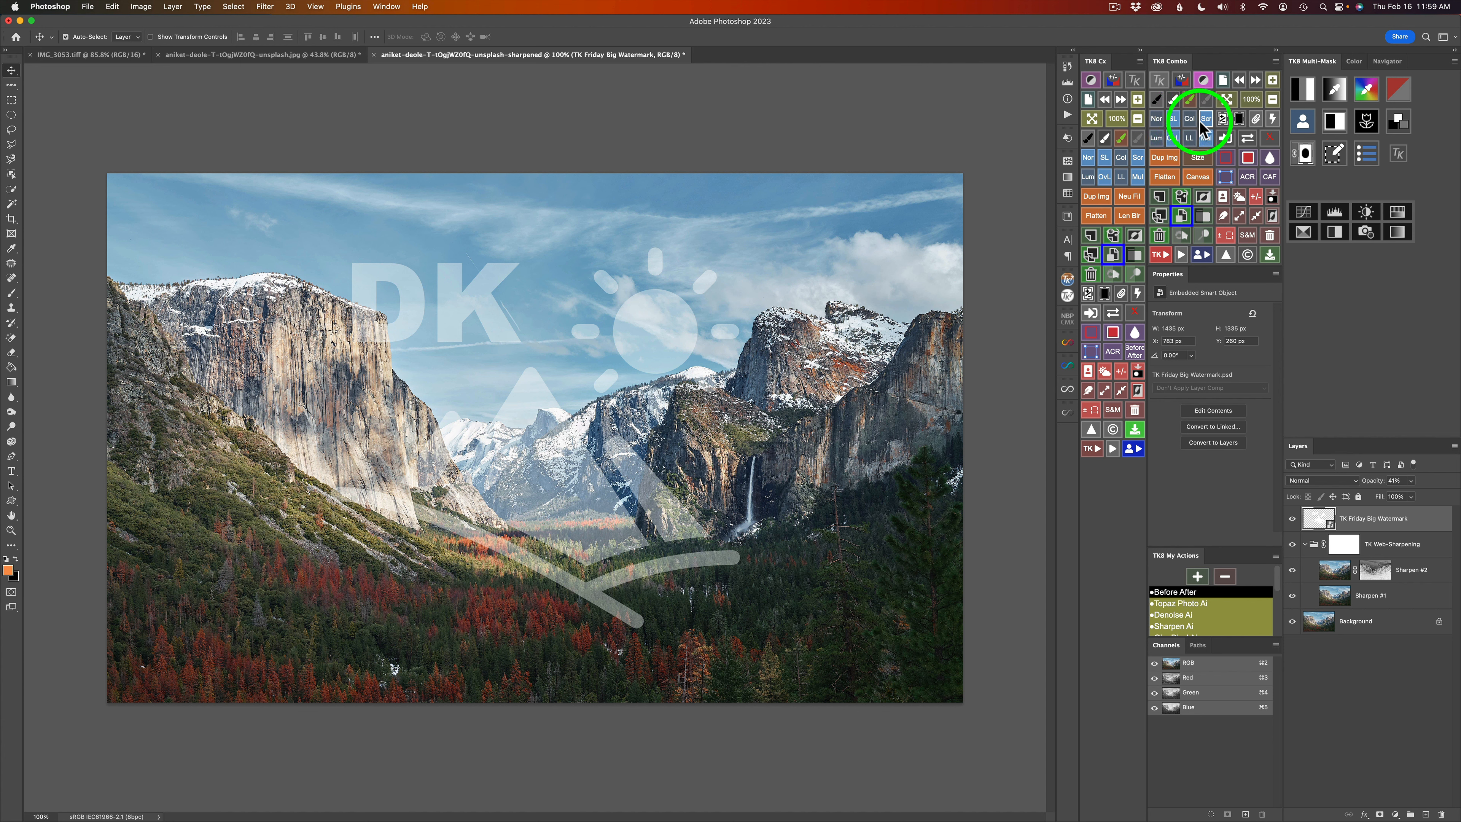
# - Check the pixel dimensions of the web-sharpened photo in Image Size without changing them
pyautogui.click(1199, 163)
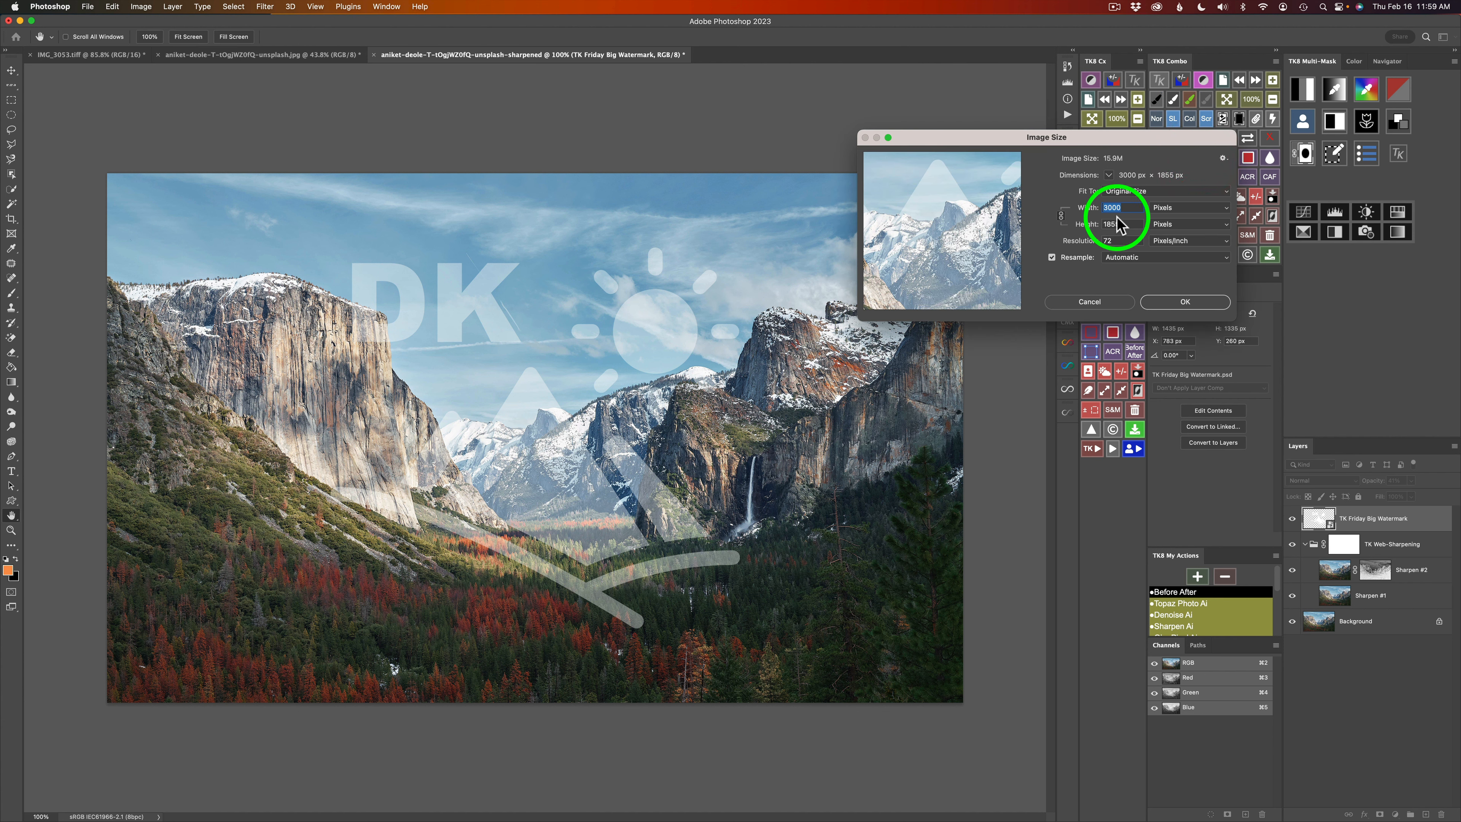
pyautogui.click(1121, 303)
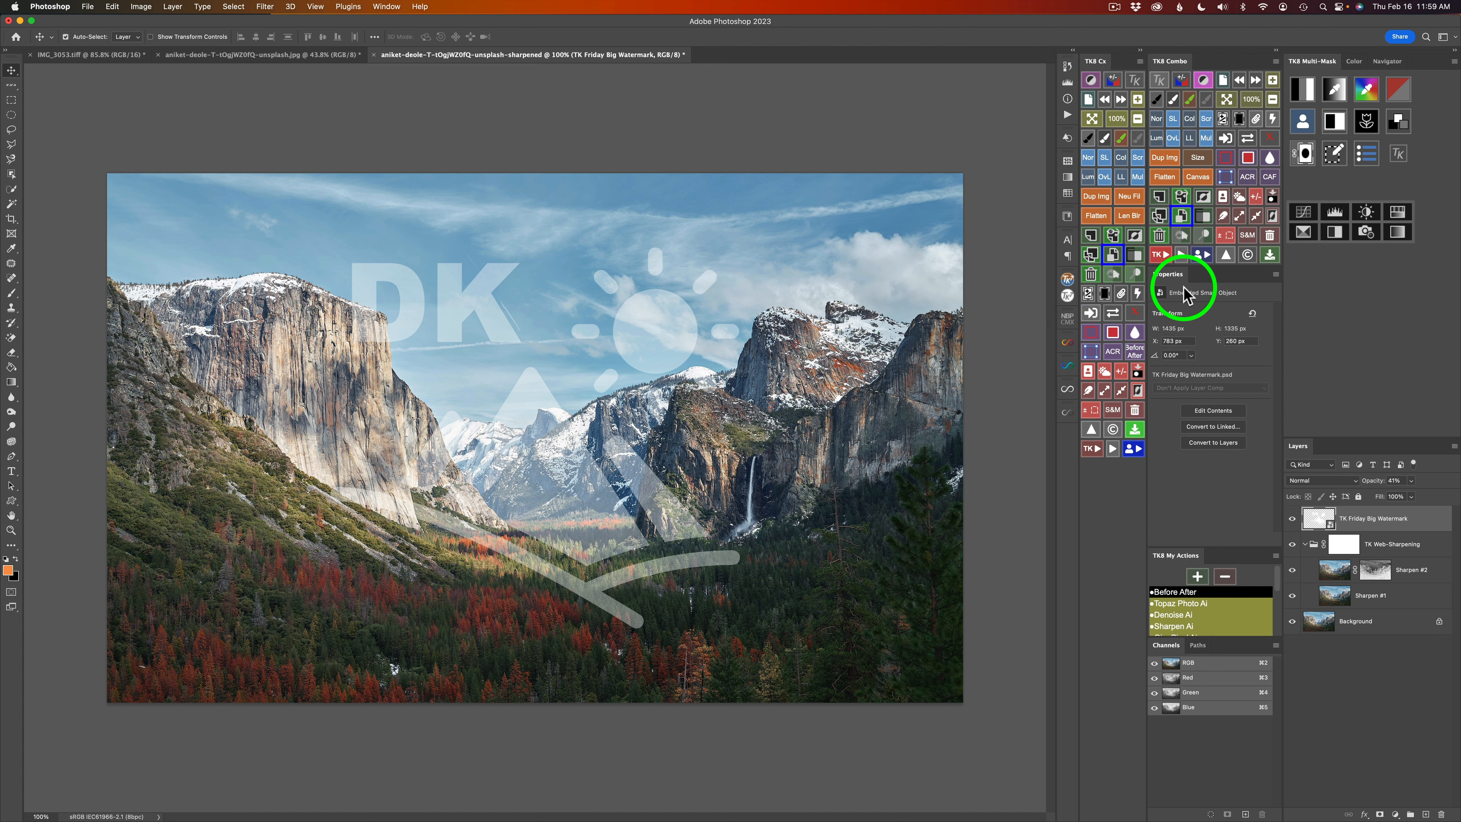
# - Close the sharpened copy without saving and open the Web-Sharpen settings for the original mountain photo
pyautogui.click(375, 55)
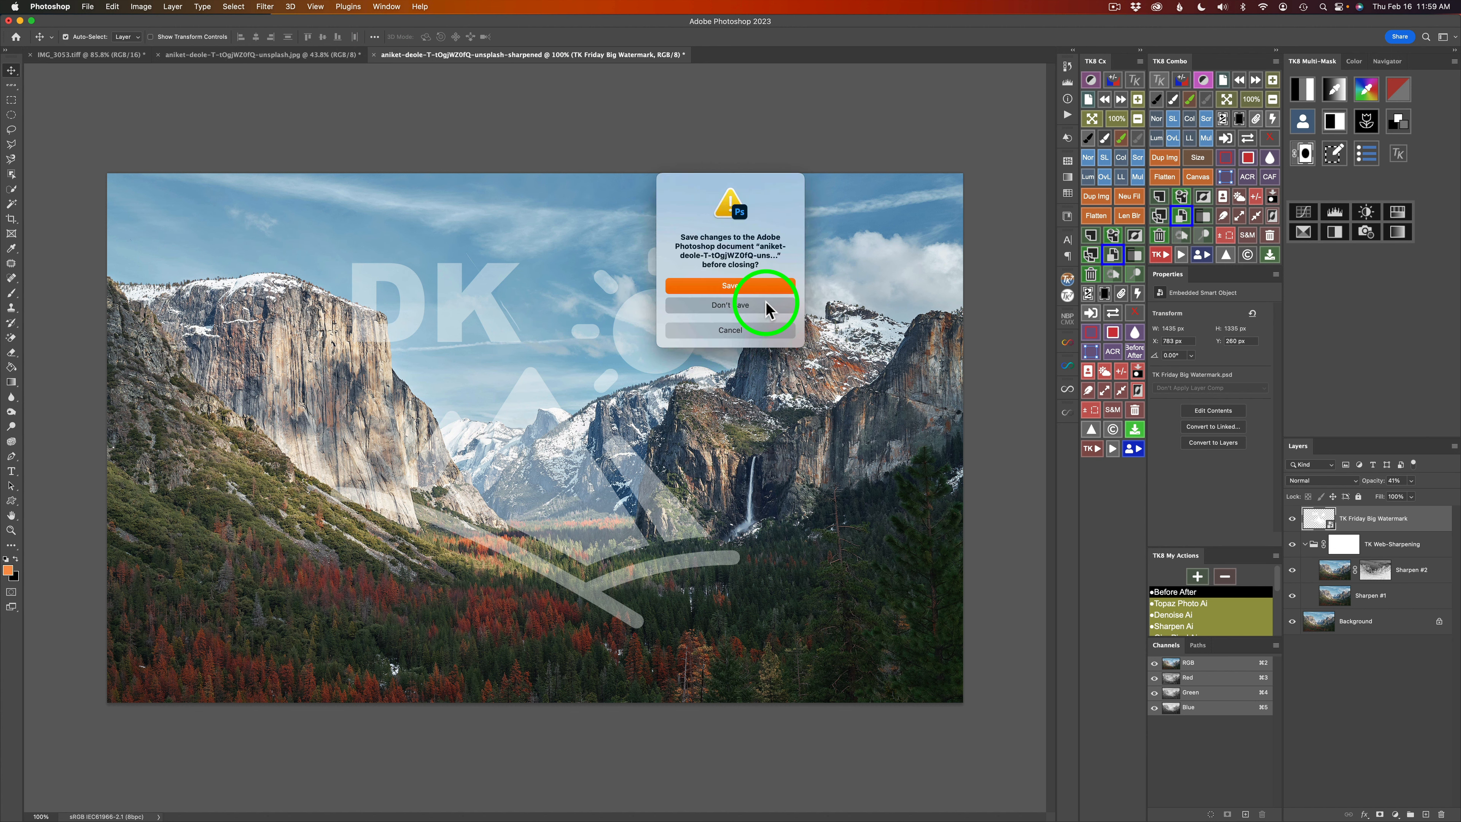
pyautogui.click(766, 302)
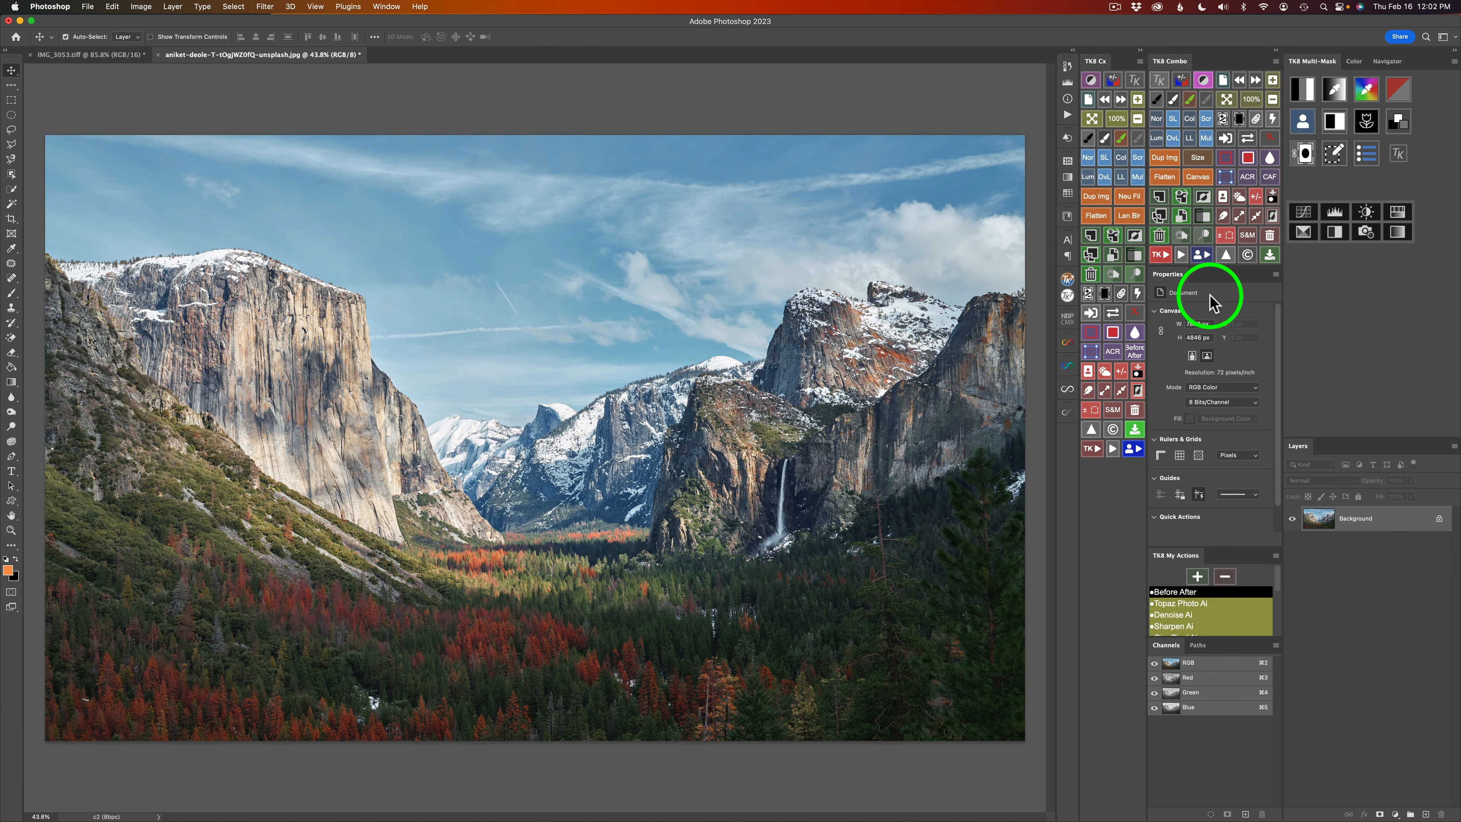
pyautogui.click(1226, 254)
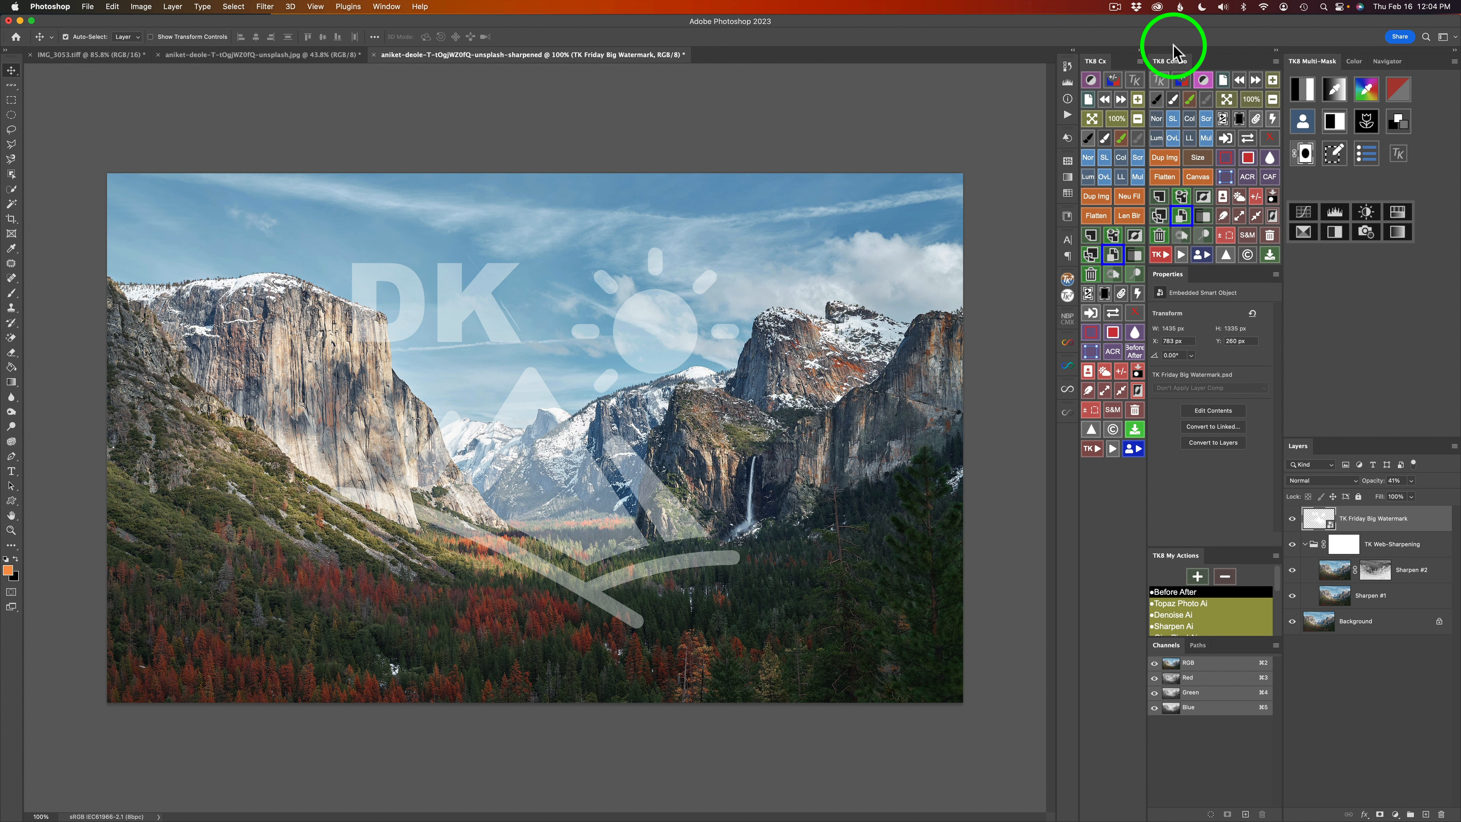
# - Switch to Creative Cloud and search the free Stock & Marketplace assets for "camera icons"
pyautogui.click(1157, 8)
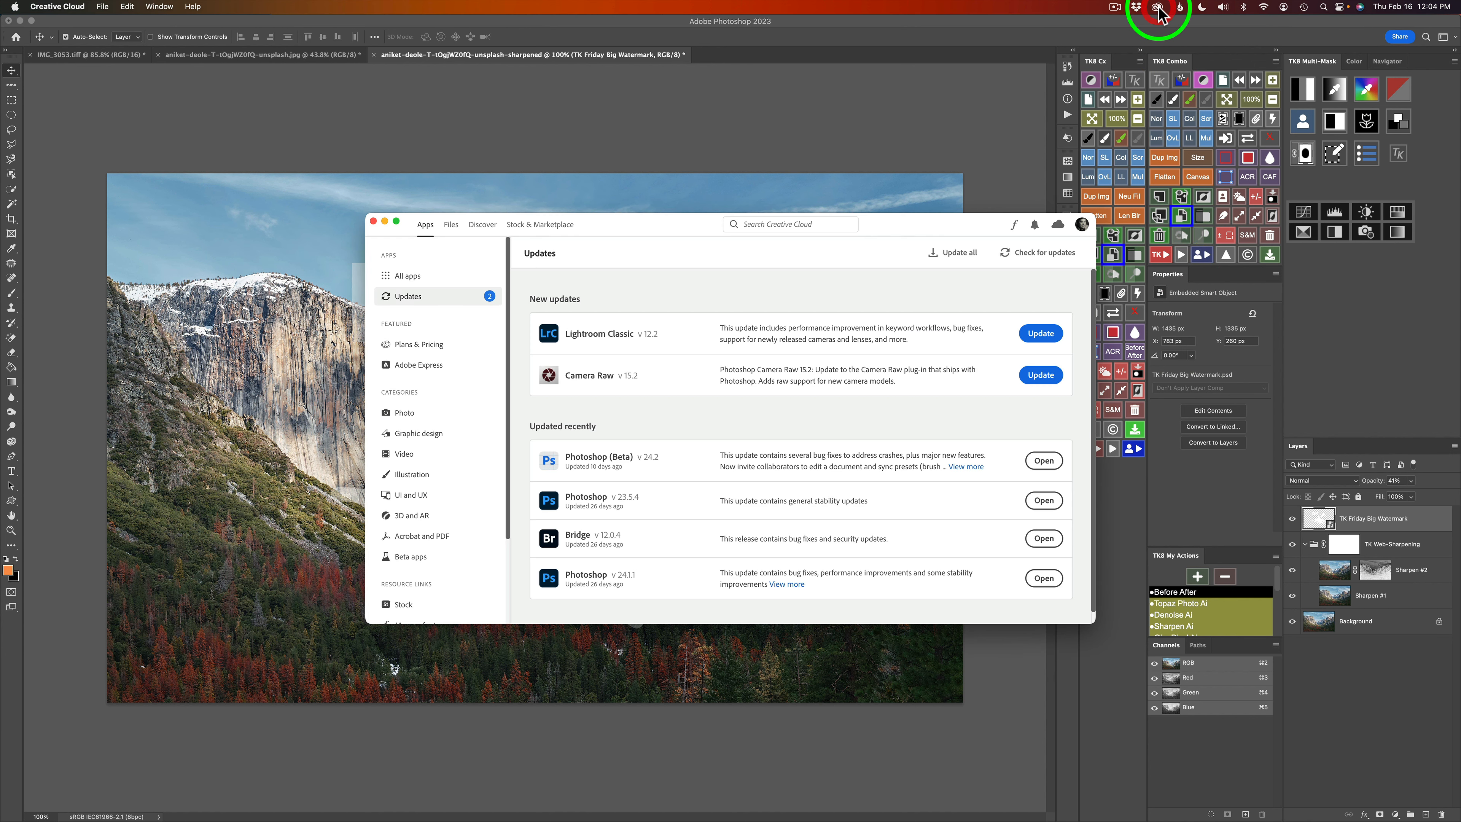
pyautogui.click(540, 233)
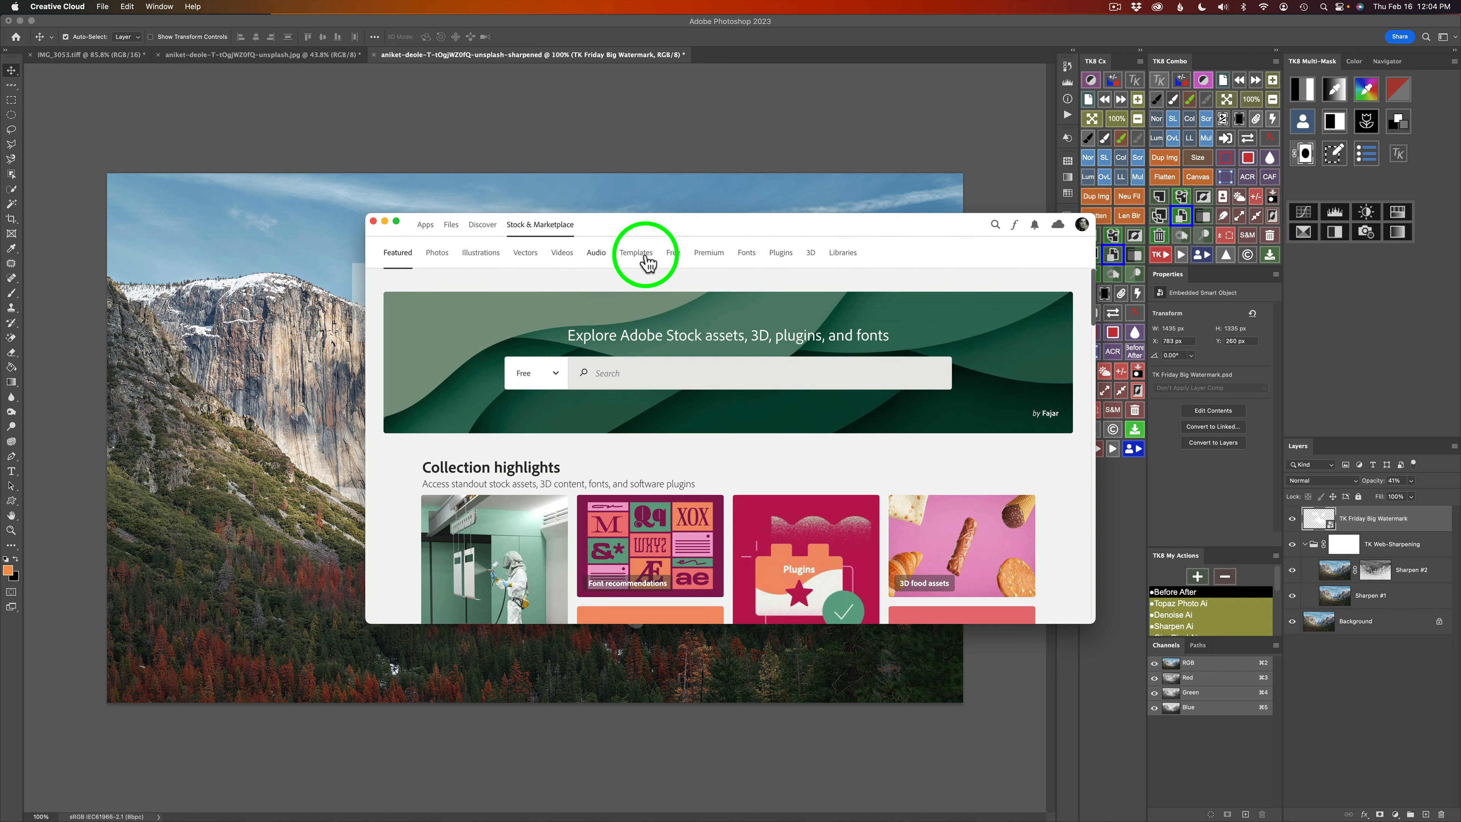
pyautogui.click(674, 258)
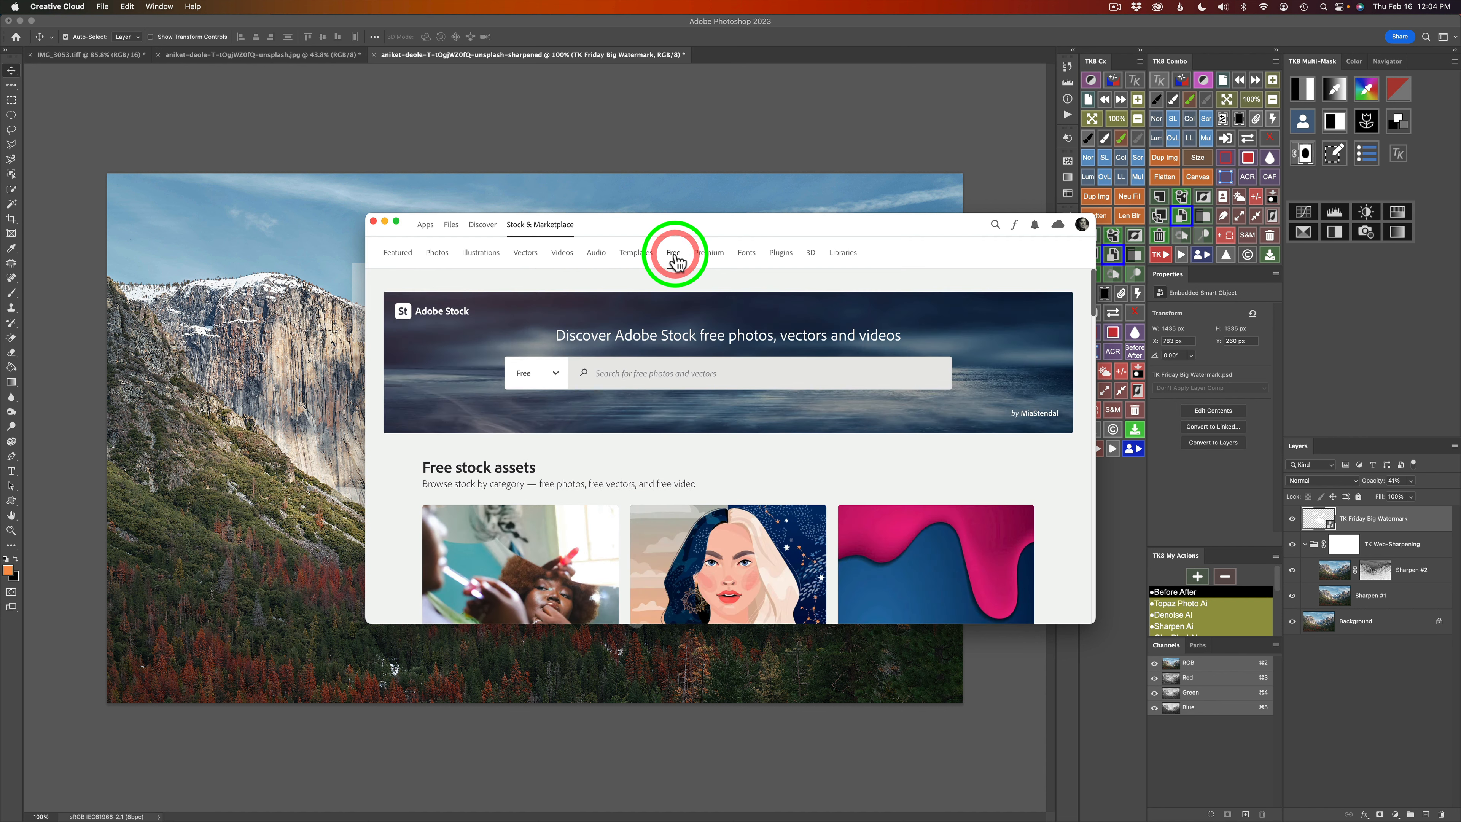
pyautogui.click(632, 375)
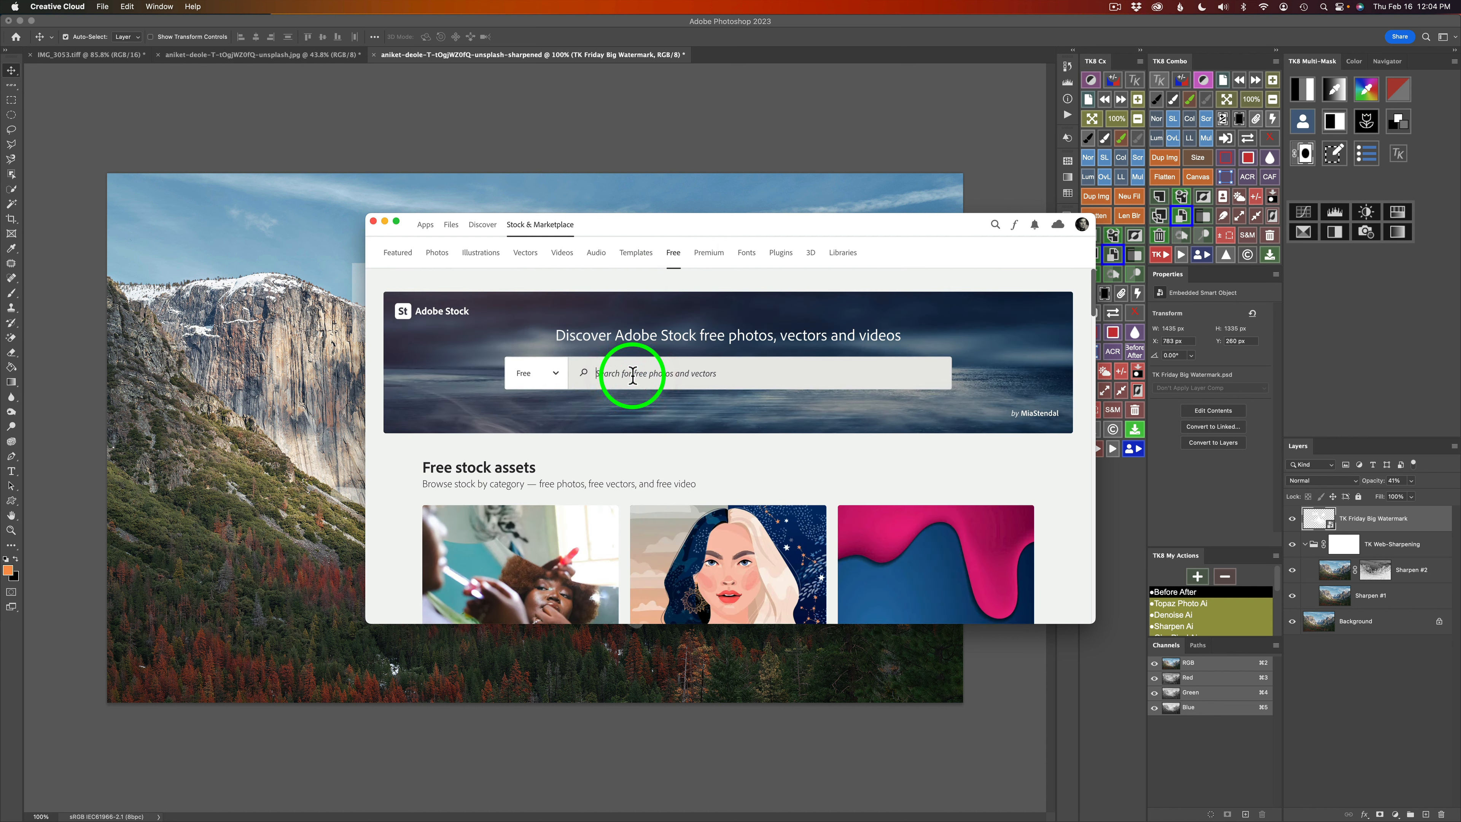
pyautogui.write('icons')
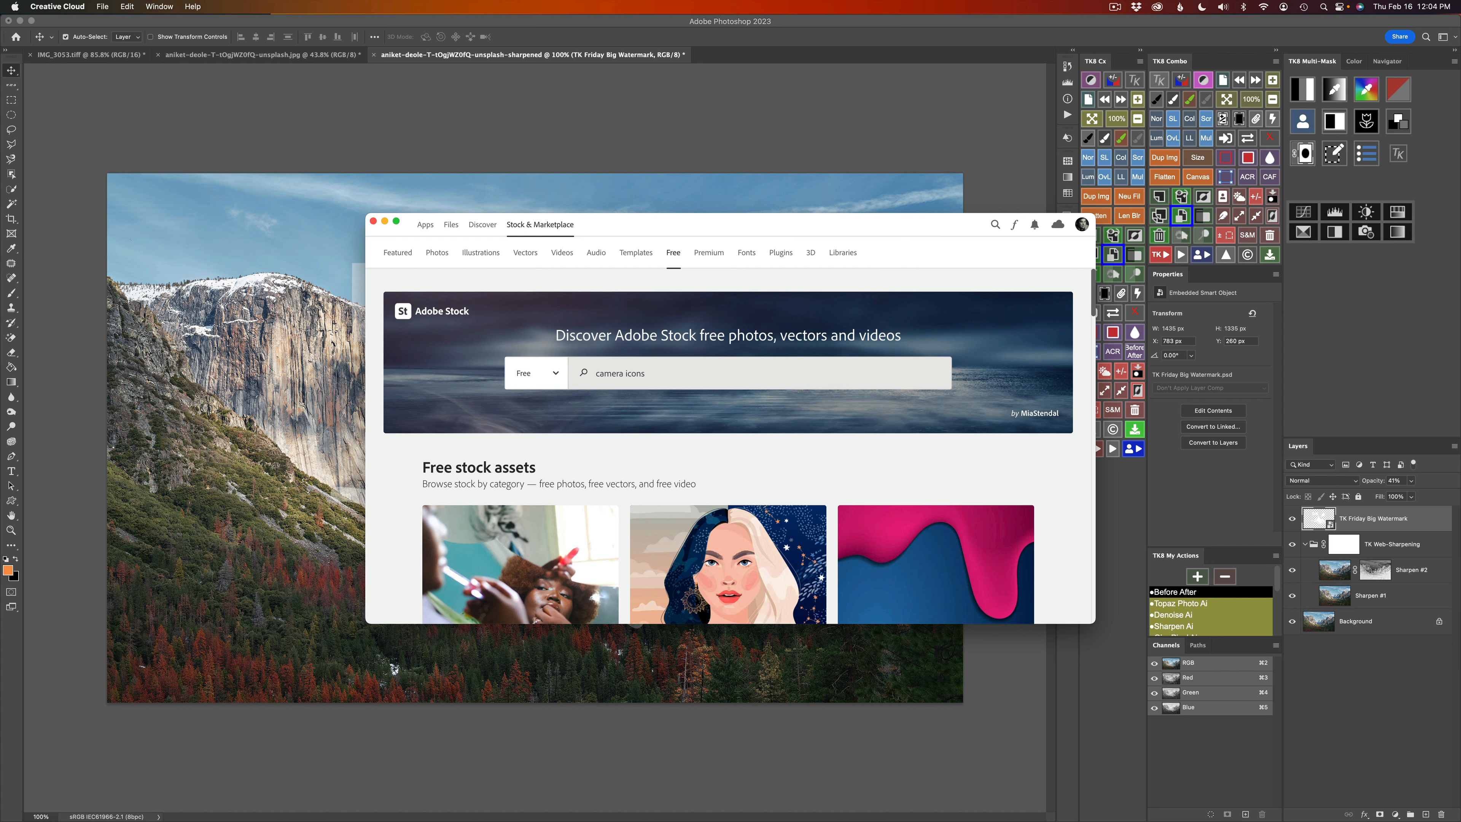
pyautogui.press('Return')
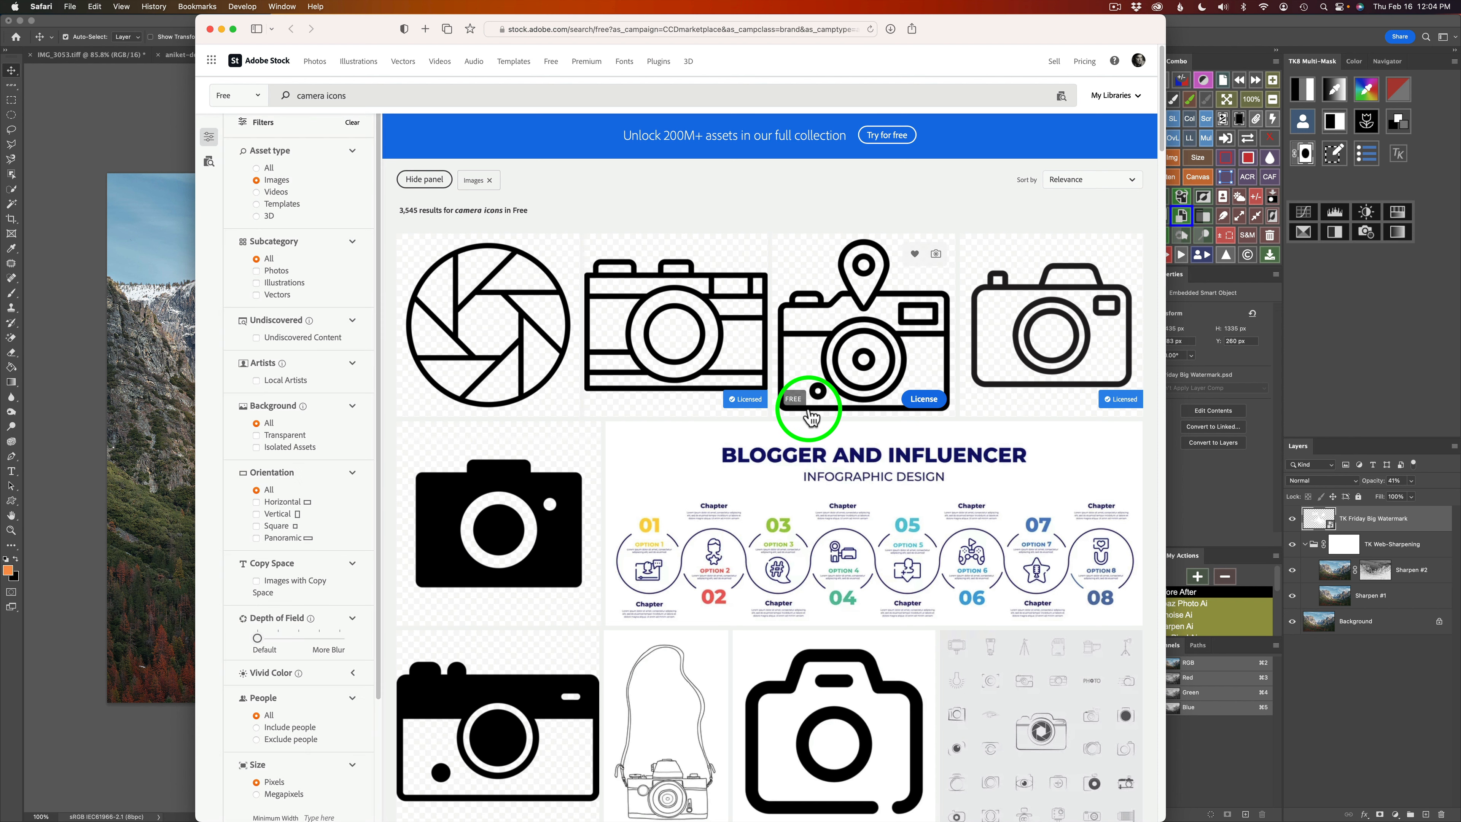
# - License the free aperture icon and download it in the Vector format, closing the Adobe Stock and Creative Cloud windows
pyautogui.scroll(-3, 811, 410)
pyautogui.scroll(-10, 808, 415)
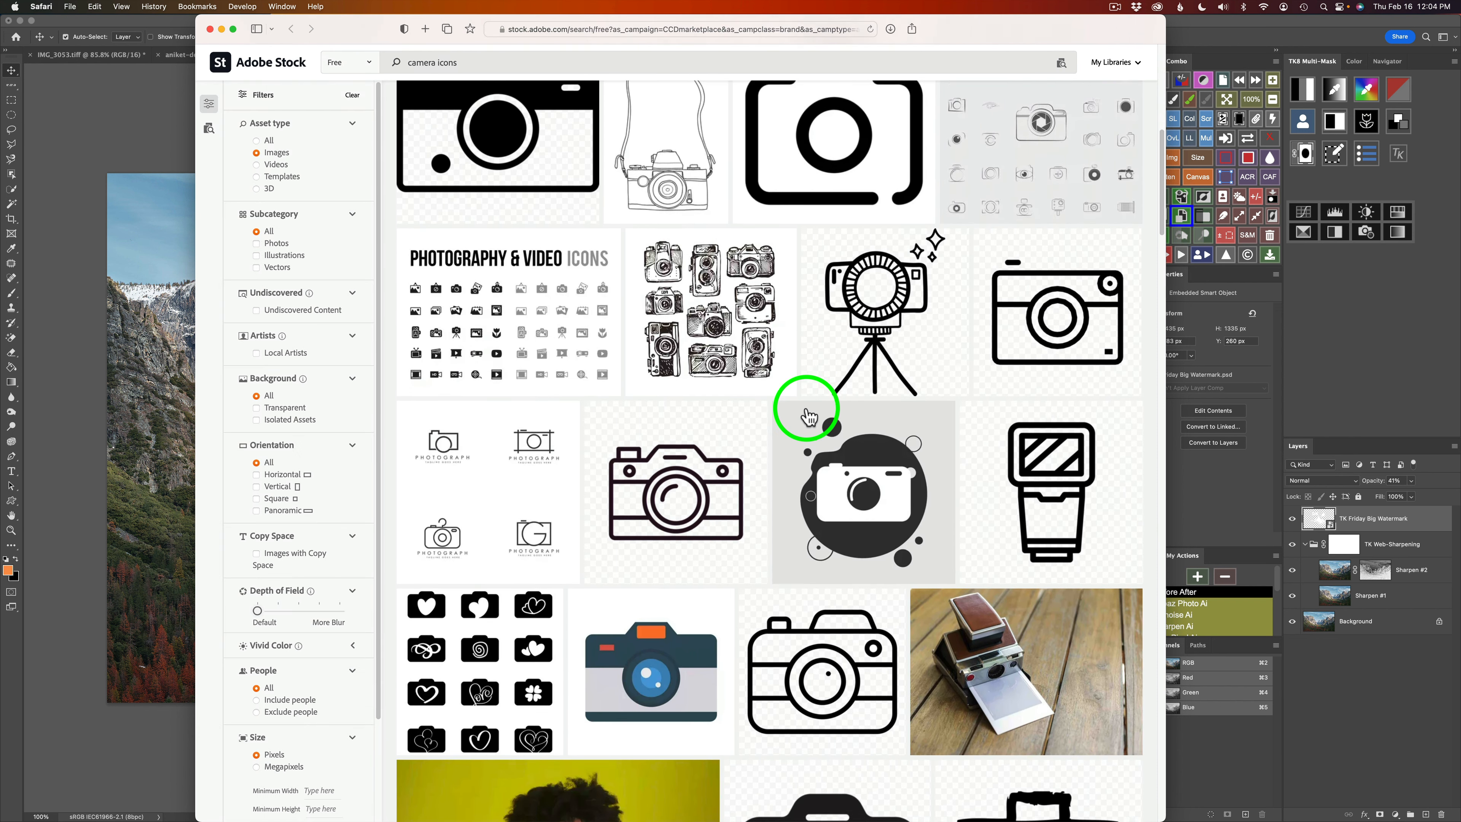
pyautogui.scroll(-10, 808, 415)
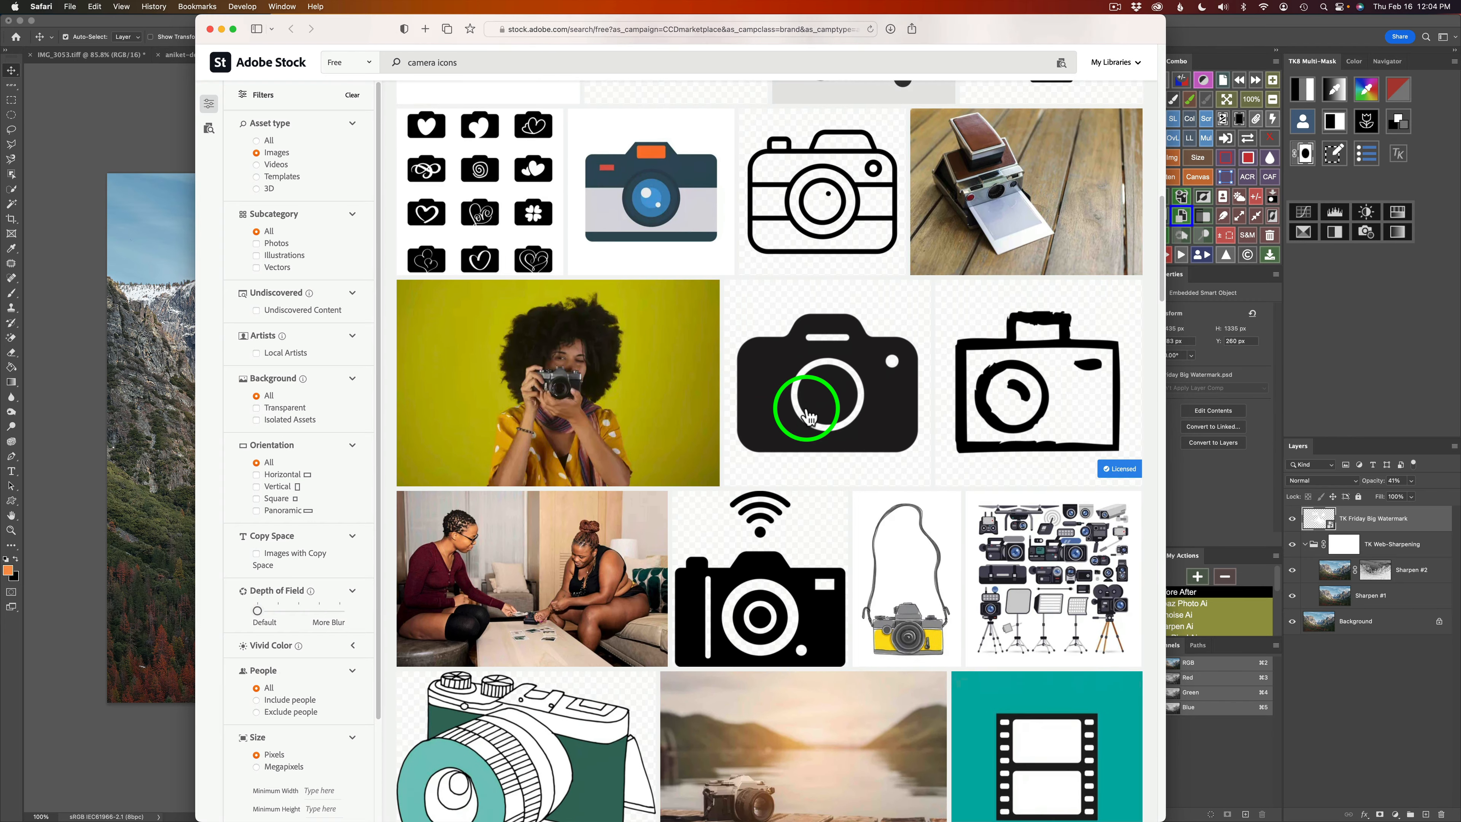
pyautogui.scroll(8, 805, 412)
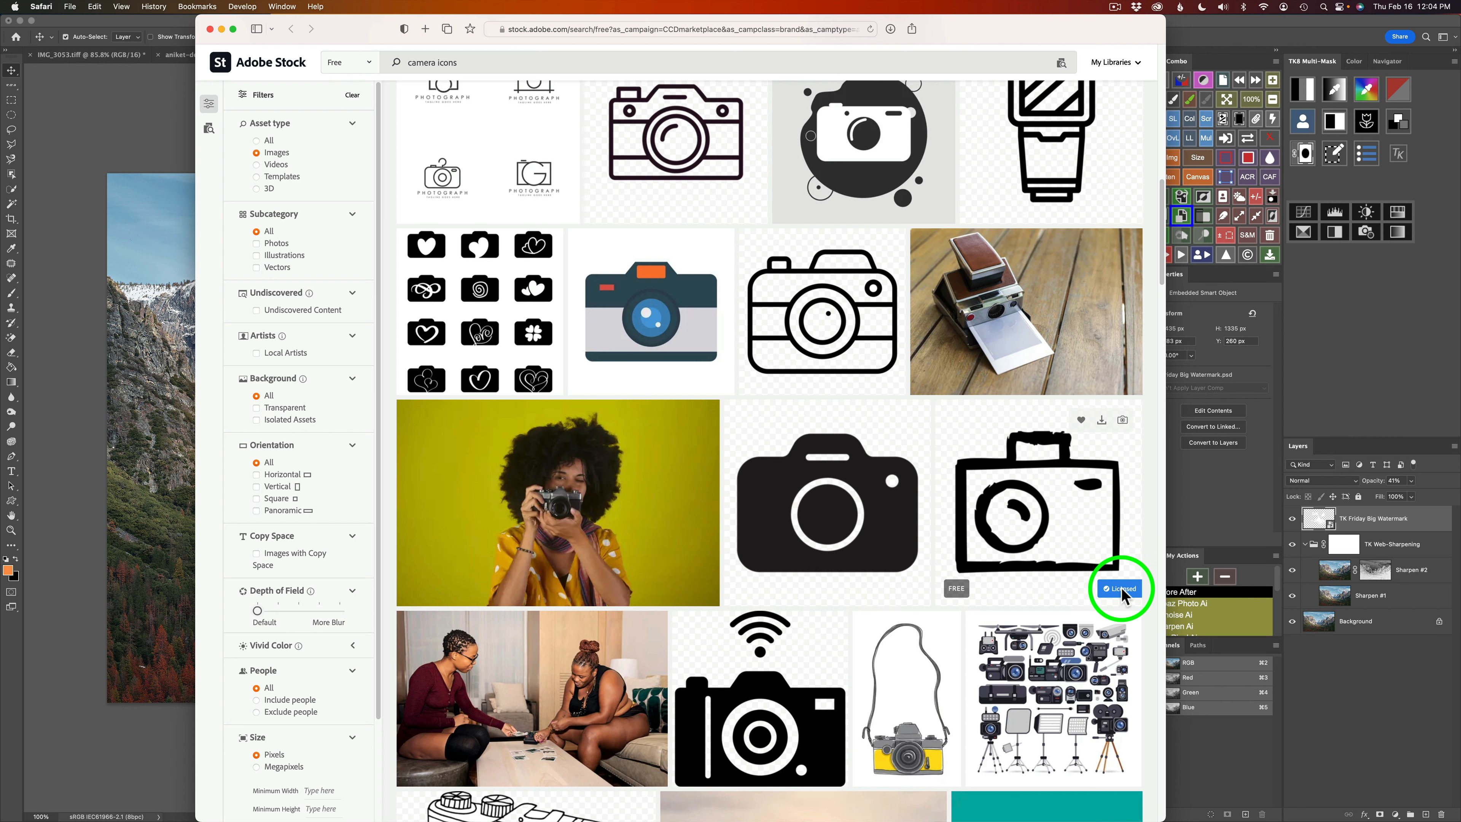
pyautogui.scroll(1, 893, 369)
pyautogui.scroll(15, 893, 368)
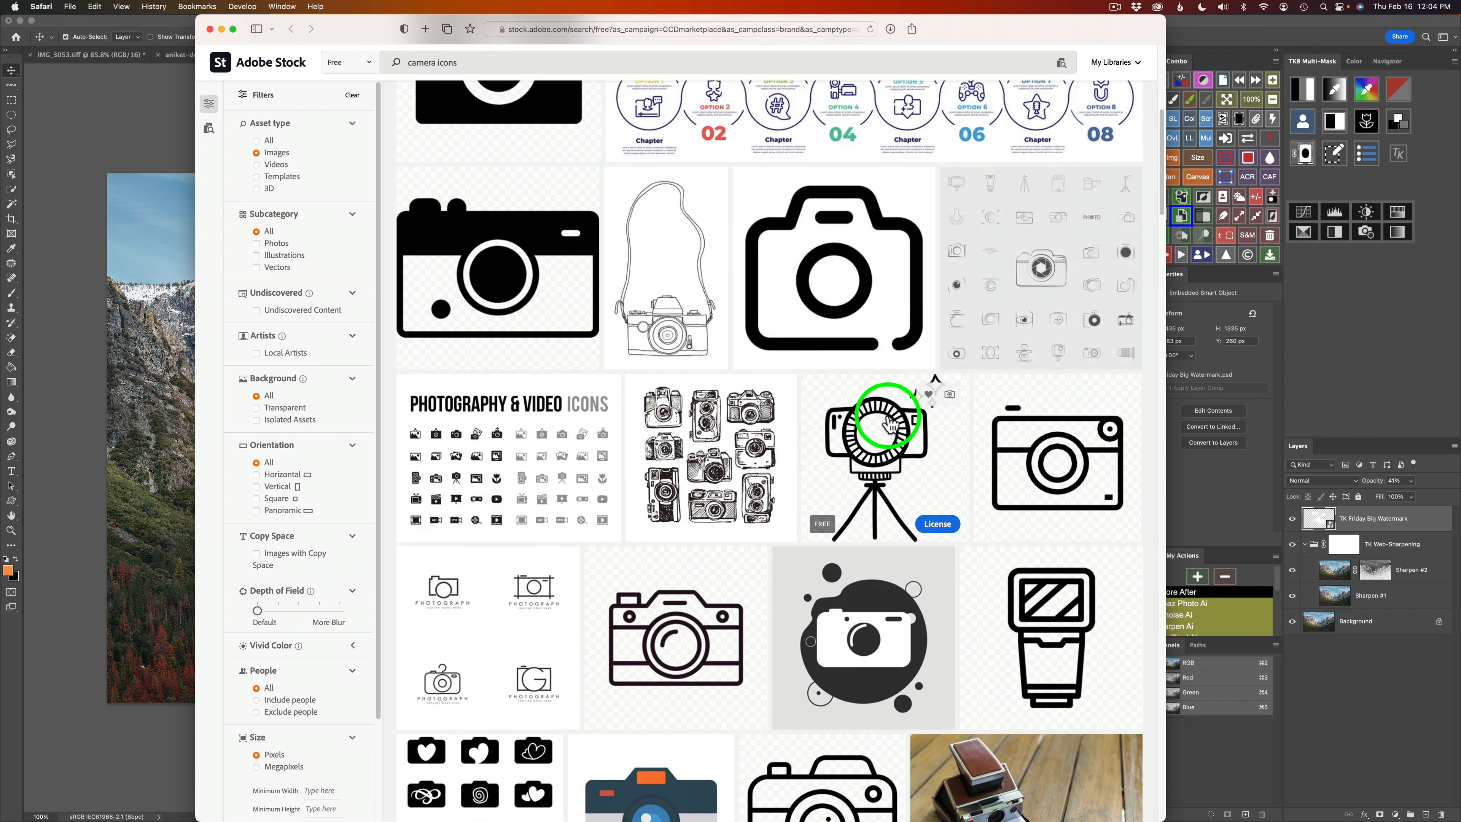
pyautogui.scroll(4, 923, 426)
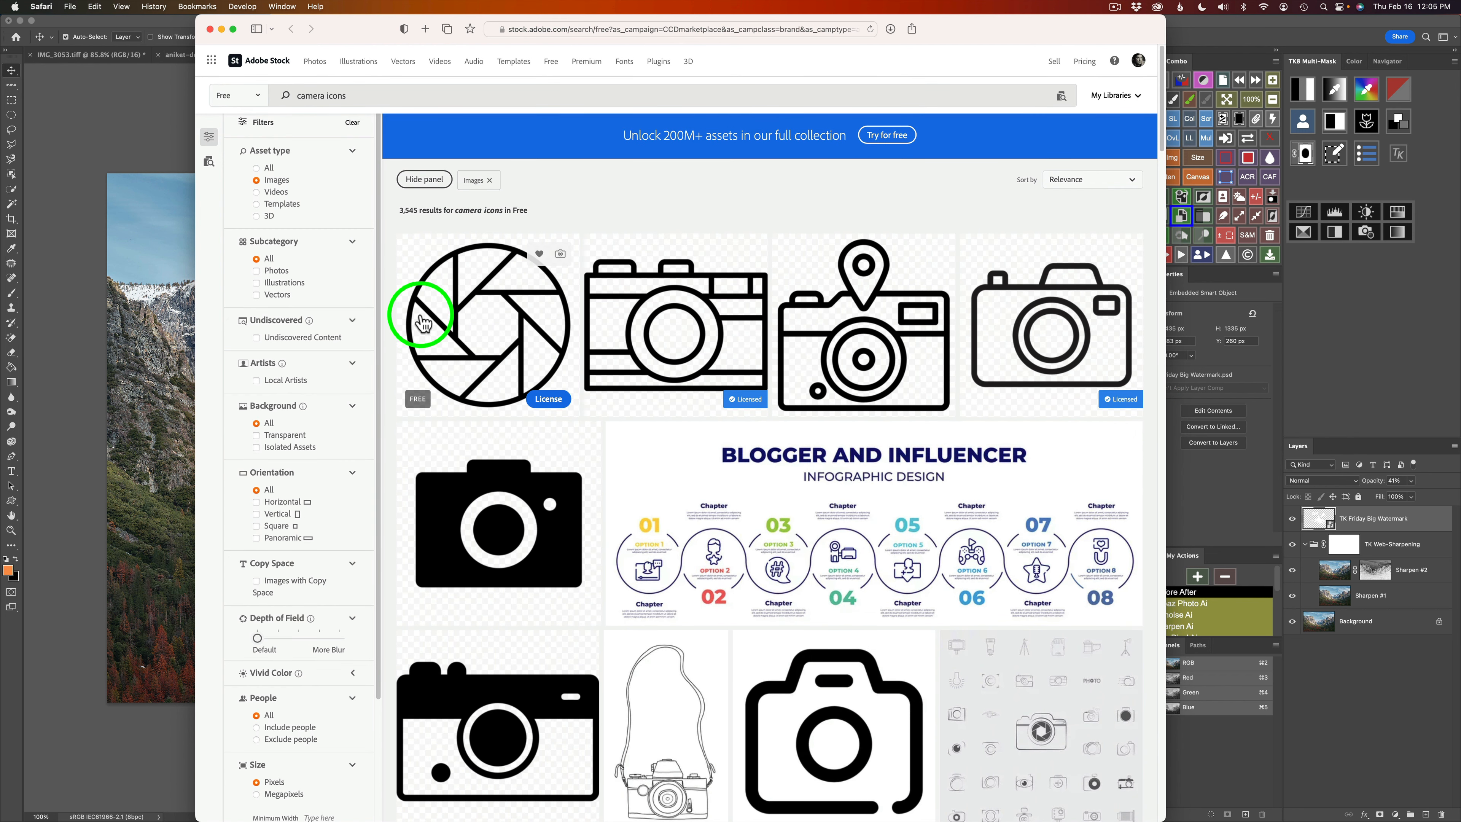
pyautogui.click(551, 400)
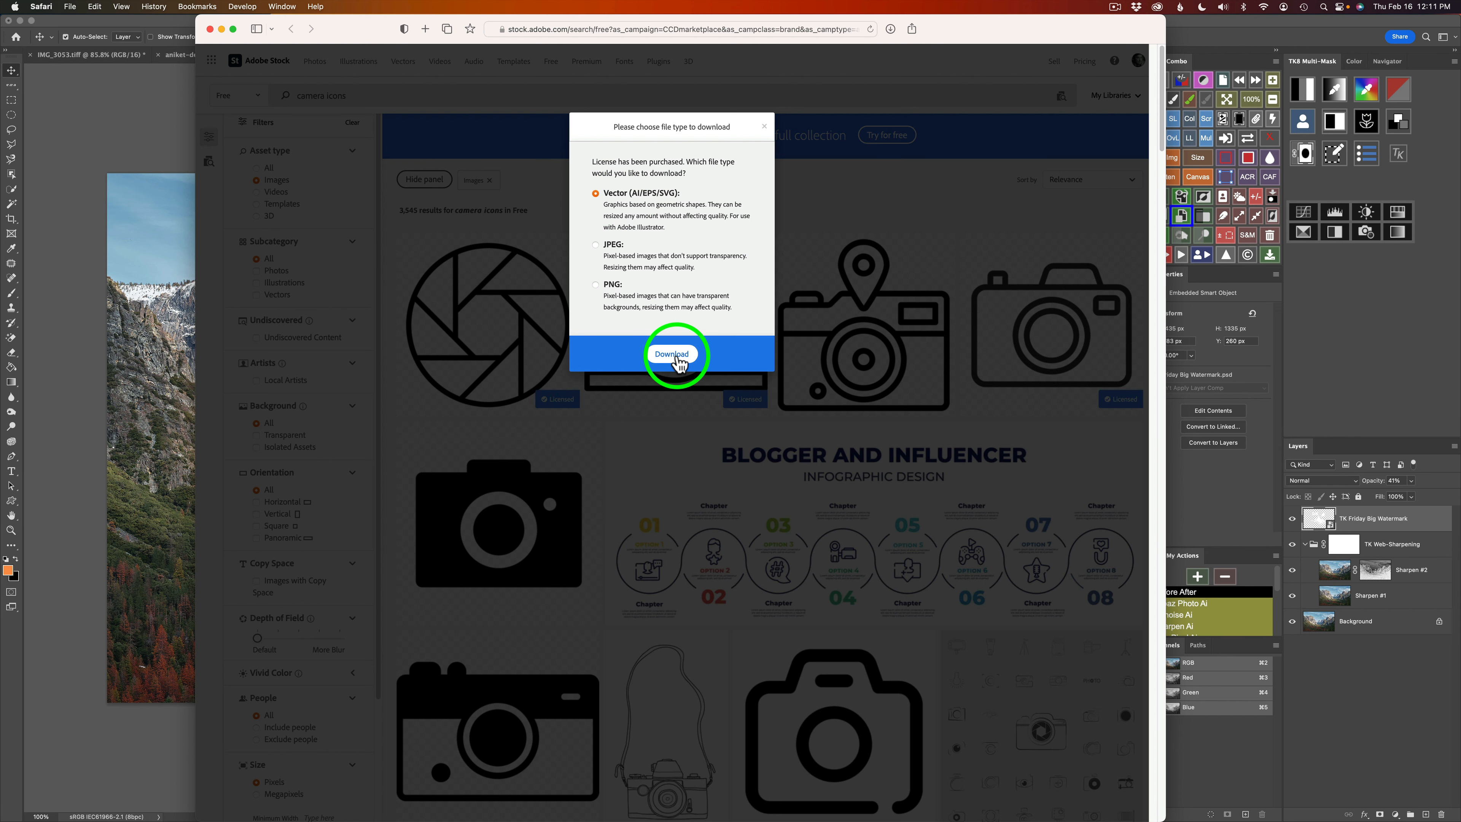
pyautogui.click(672, 355)
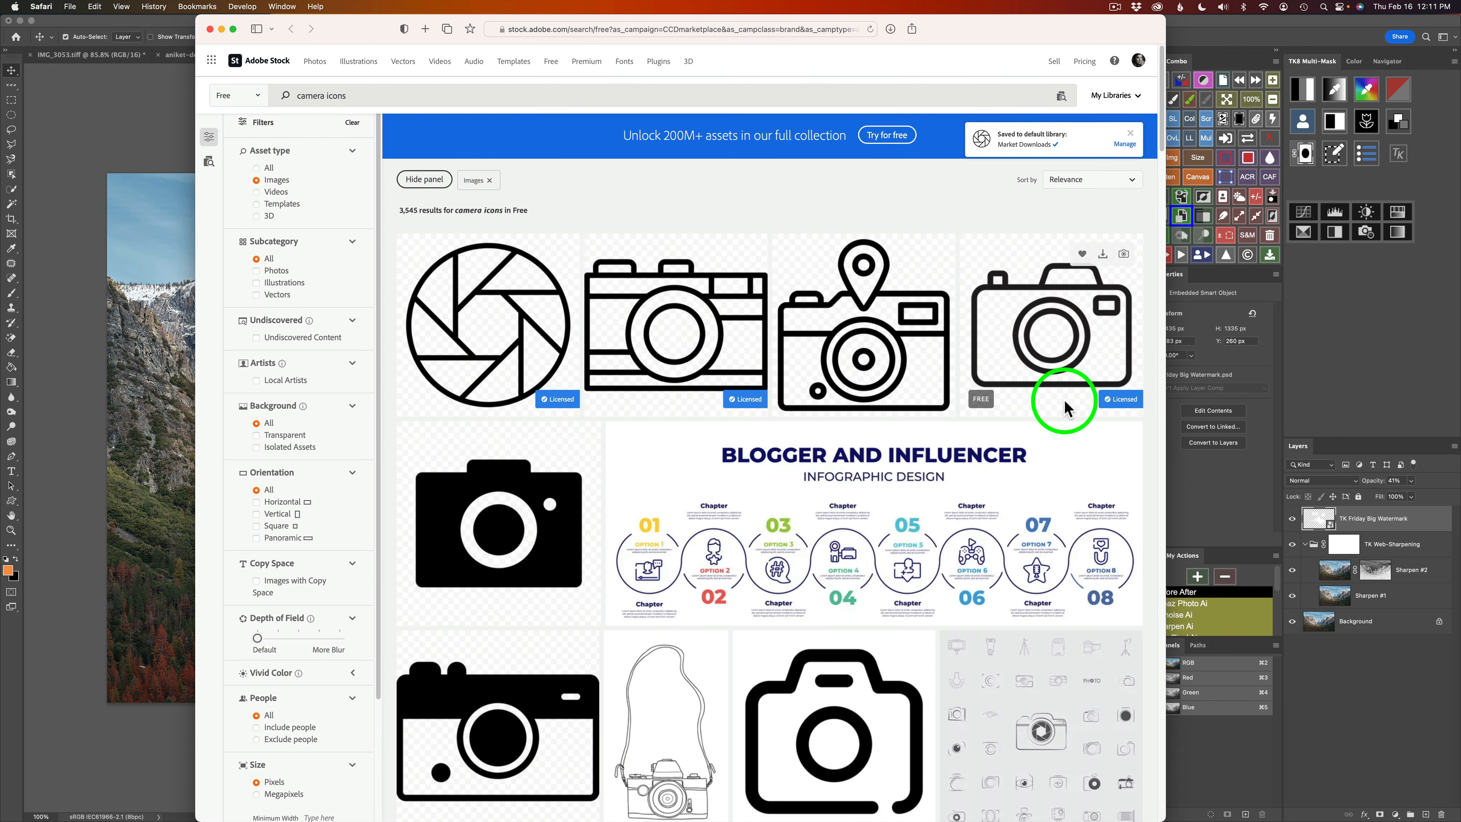
pyautogui.click(210, 29)
pyautogui.click(372, 219)
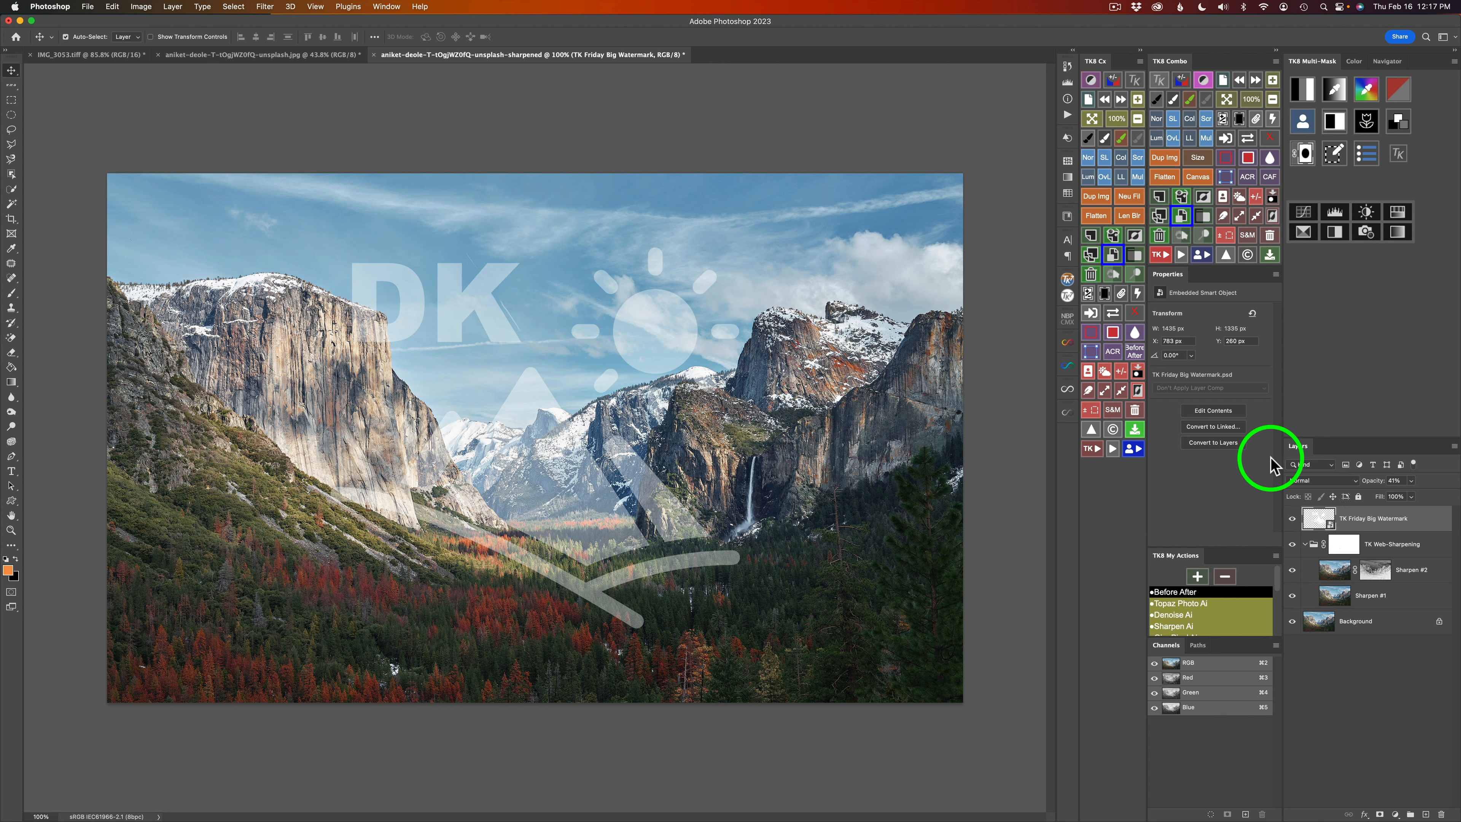
# - Delete the big watermark layer and set the watermark options to the lower-right position, 62% resize and 68% opacity
pyautogui.click(1090, 275)
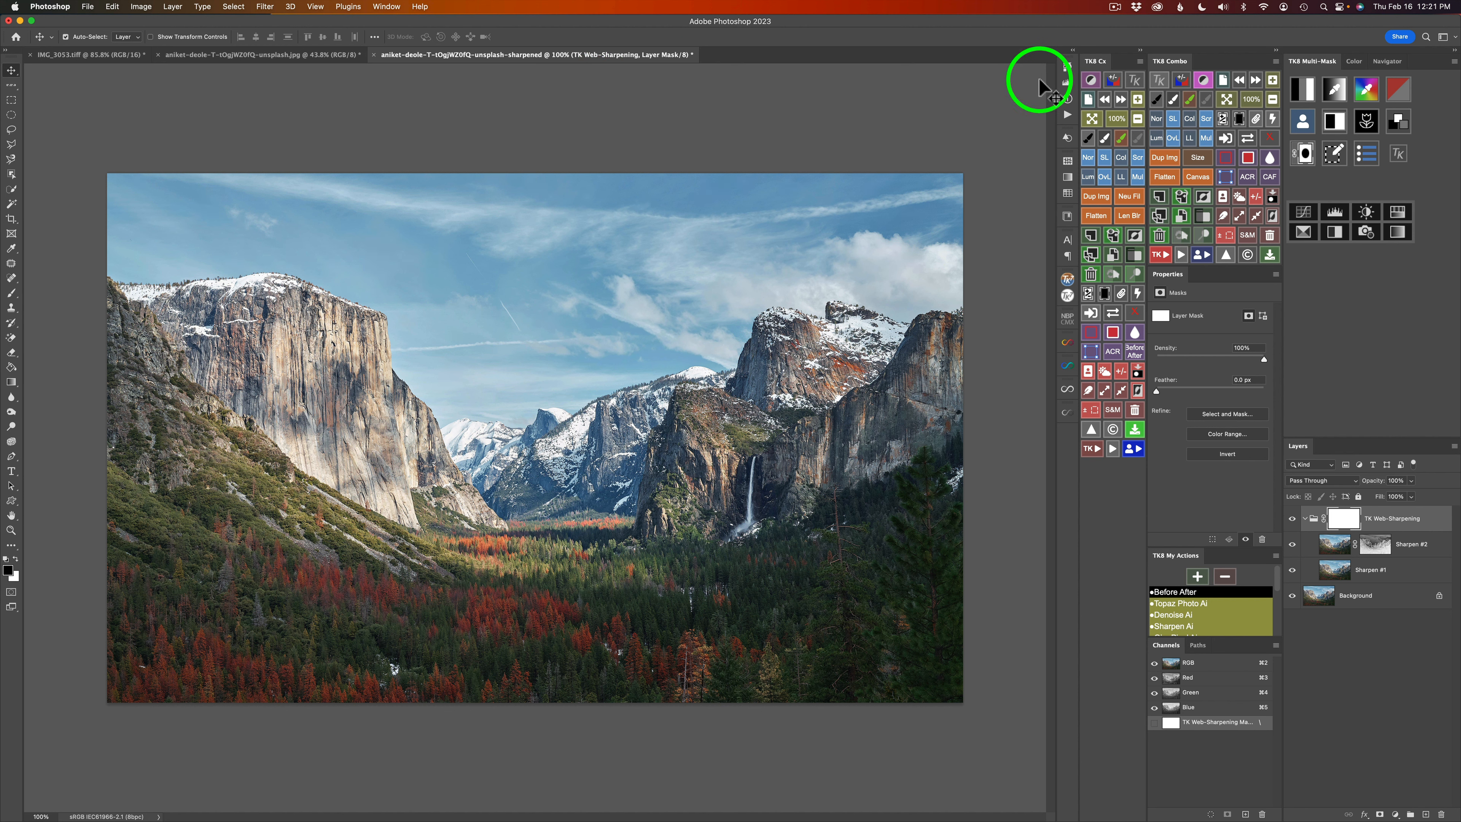
pyautogui.click(1248, 257)
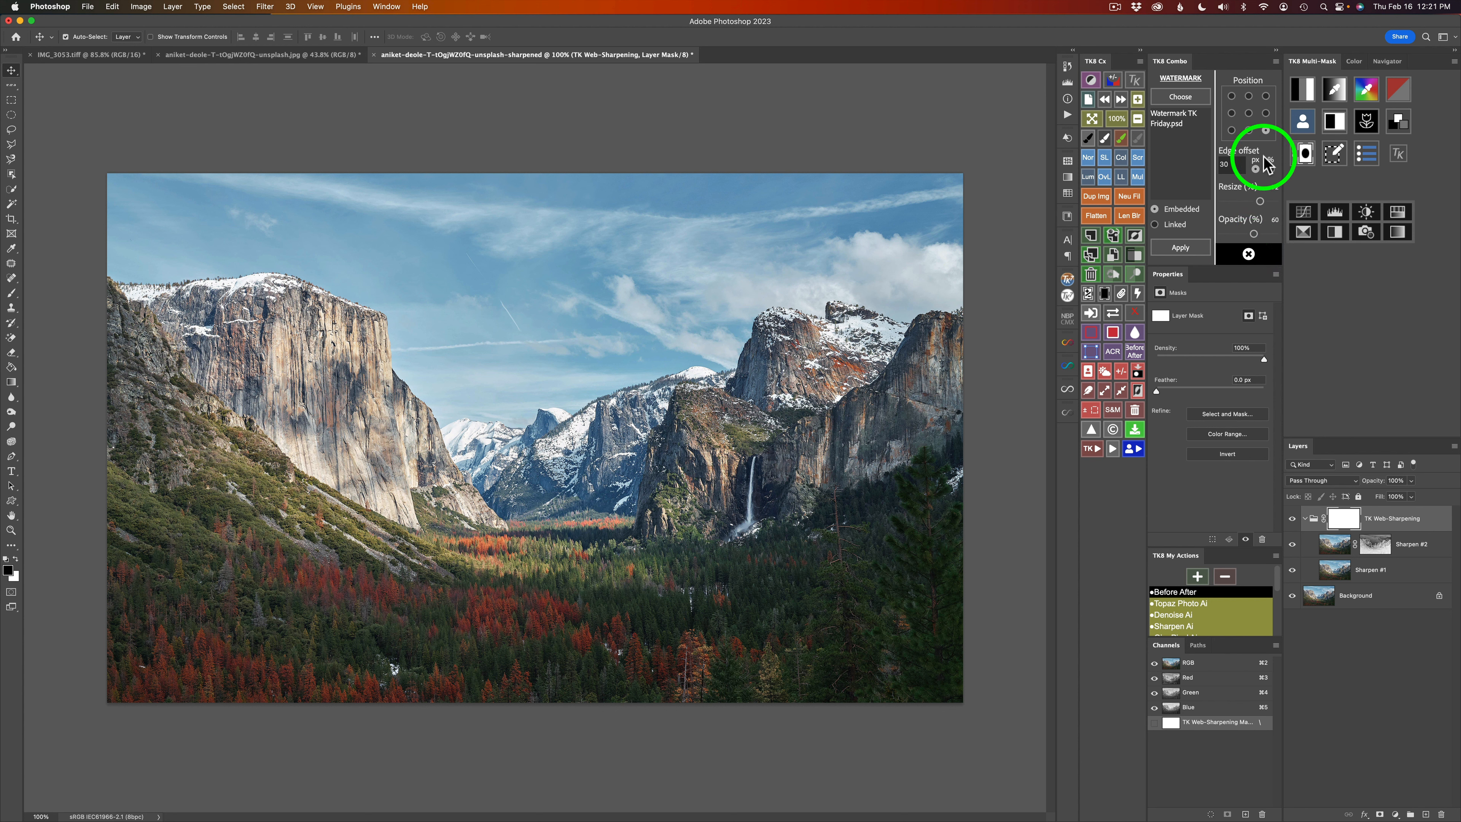
pyautogui.click(1266, 130)
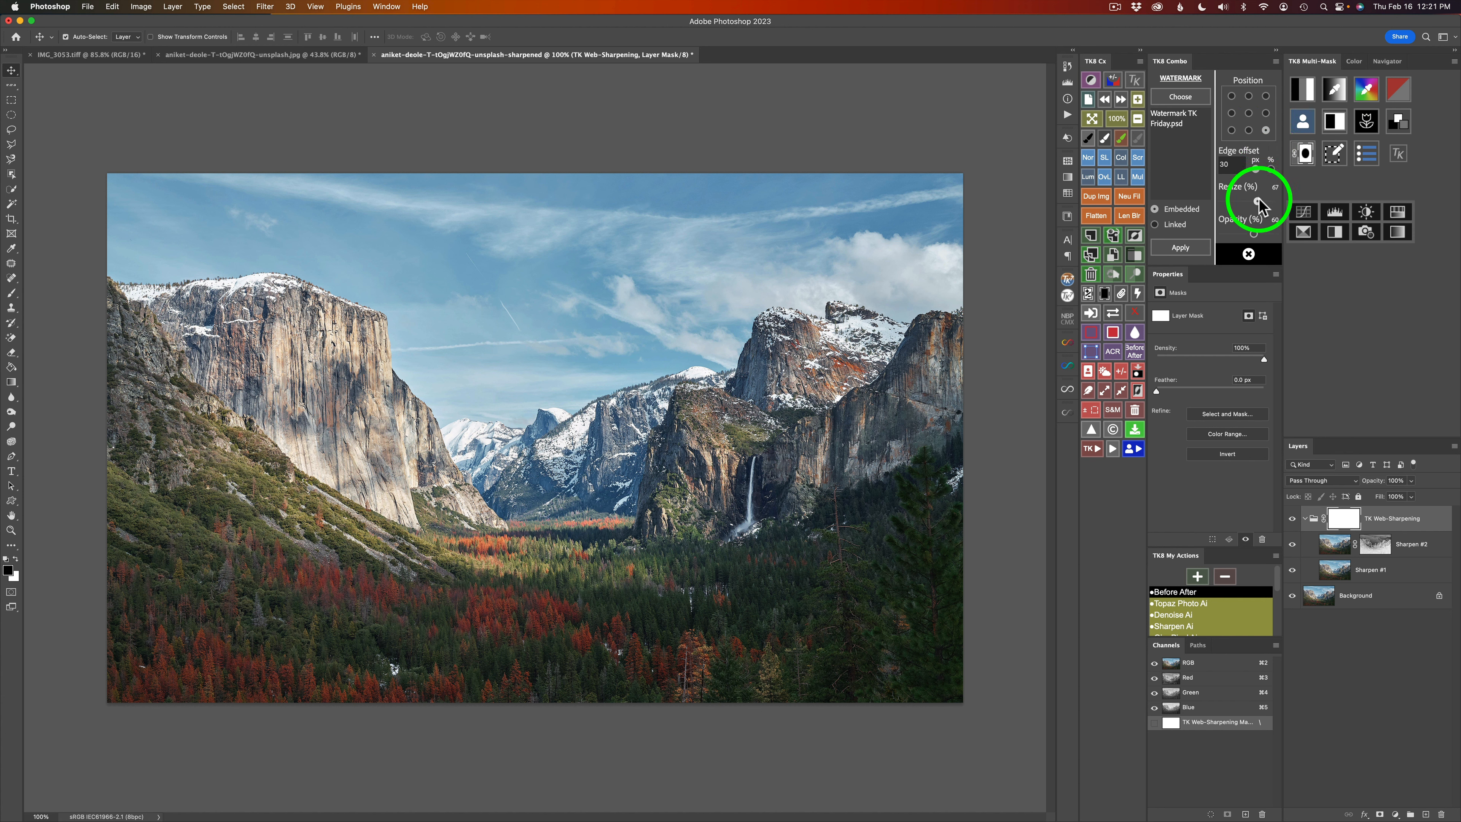
pyautogui.moveTo(1258, 201); pyautogui.dragTo(1257, 232)
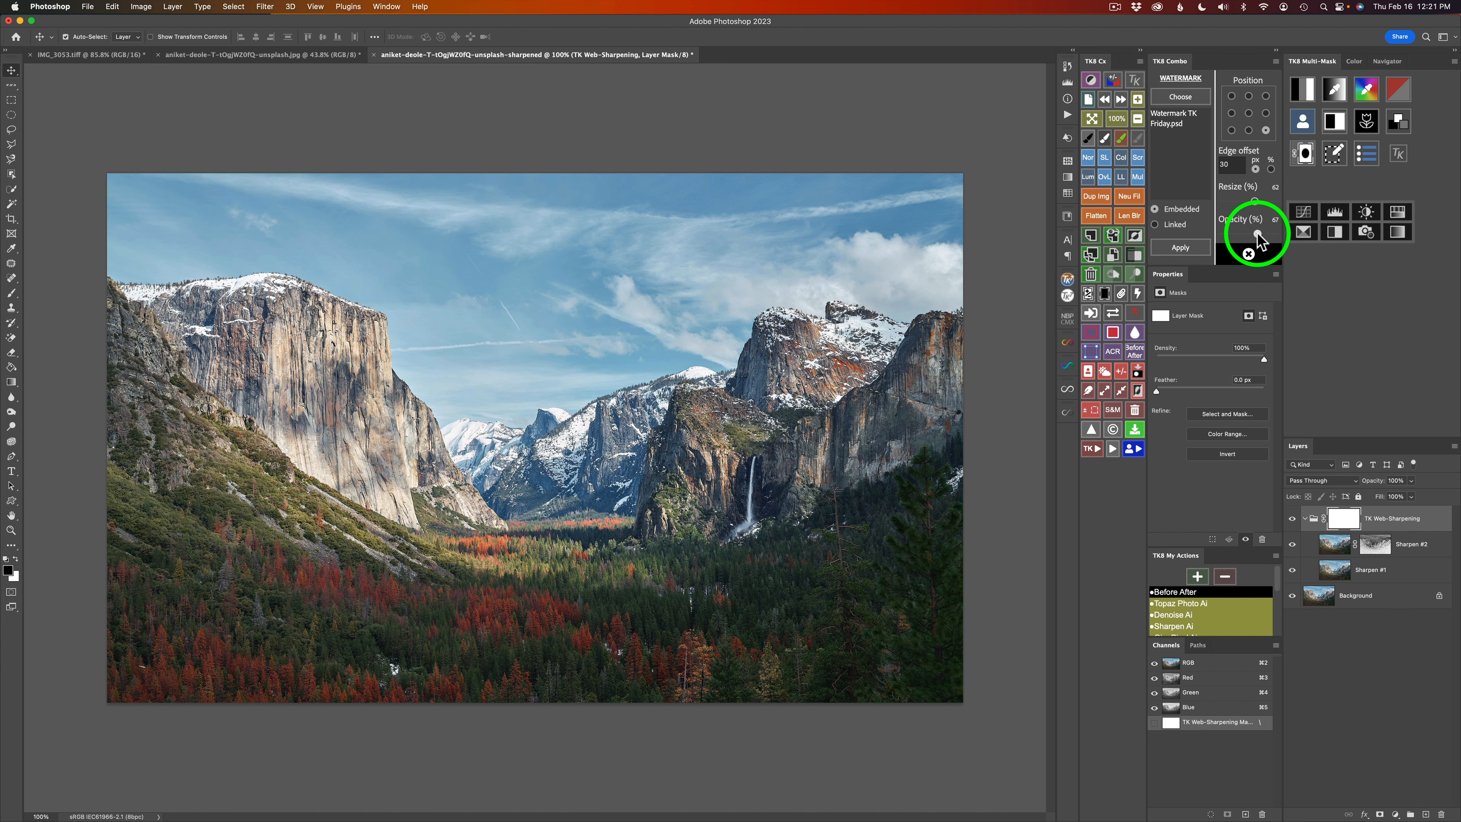
# - Try the Camera Guy version of The Joy of Editing watermark file on the photo, and delete its layer
pyautogui.click(1193, 99)
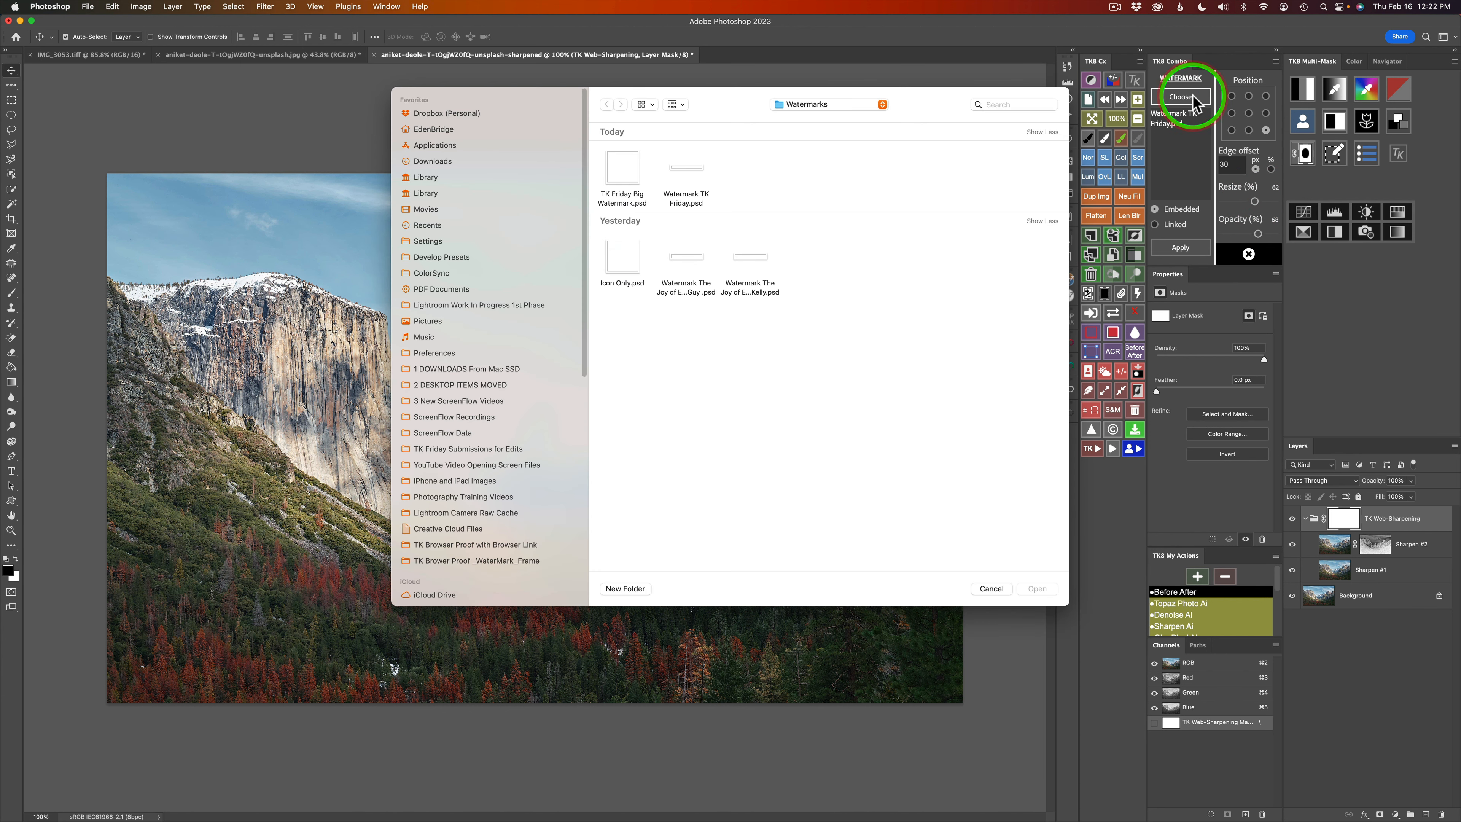
pyautogui.click(698, 263)
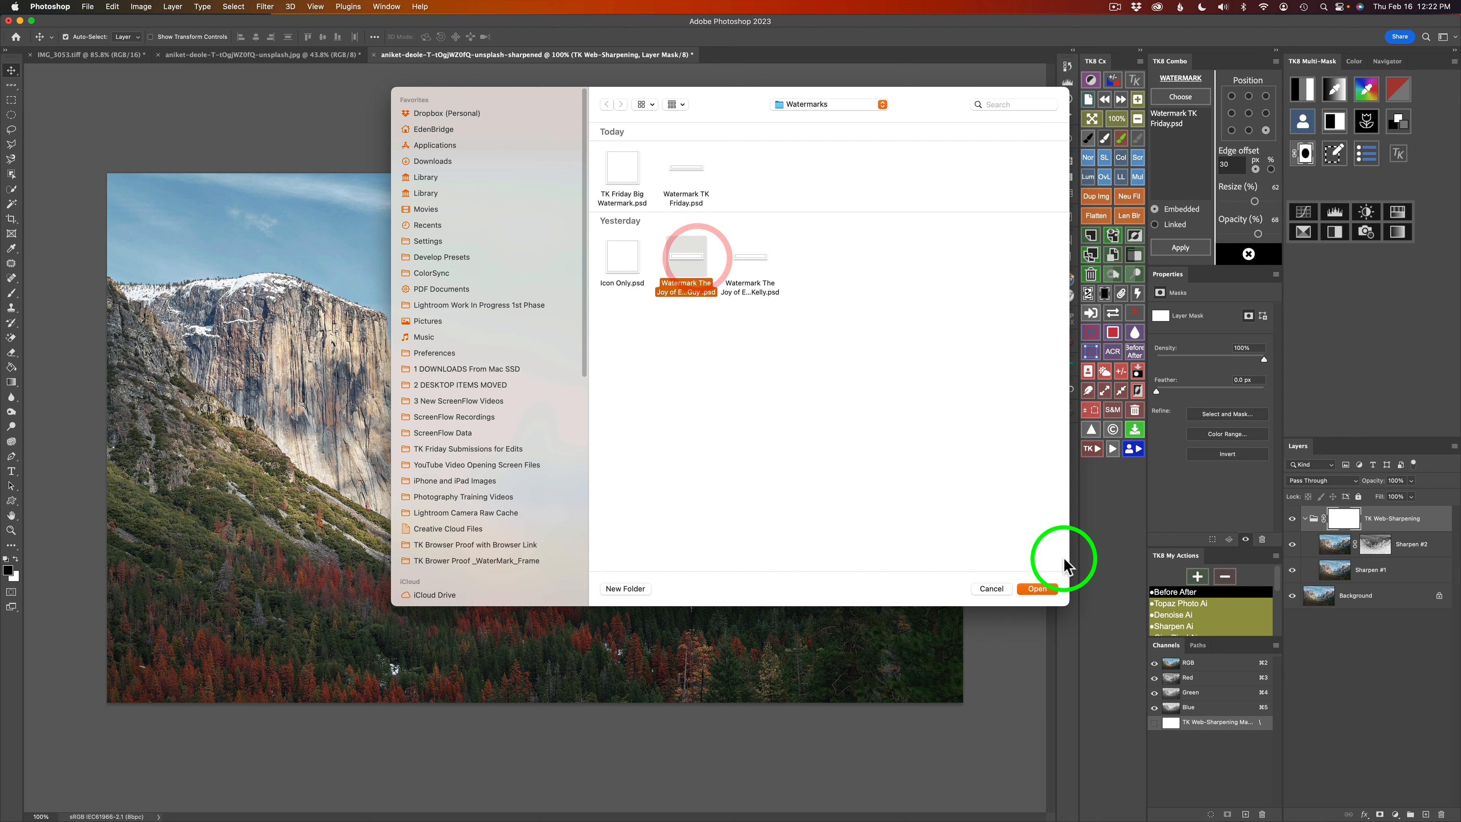
pyautogui.click(1037, 588)
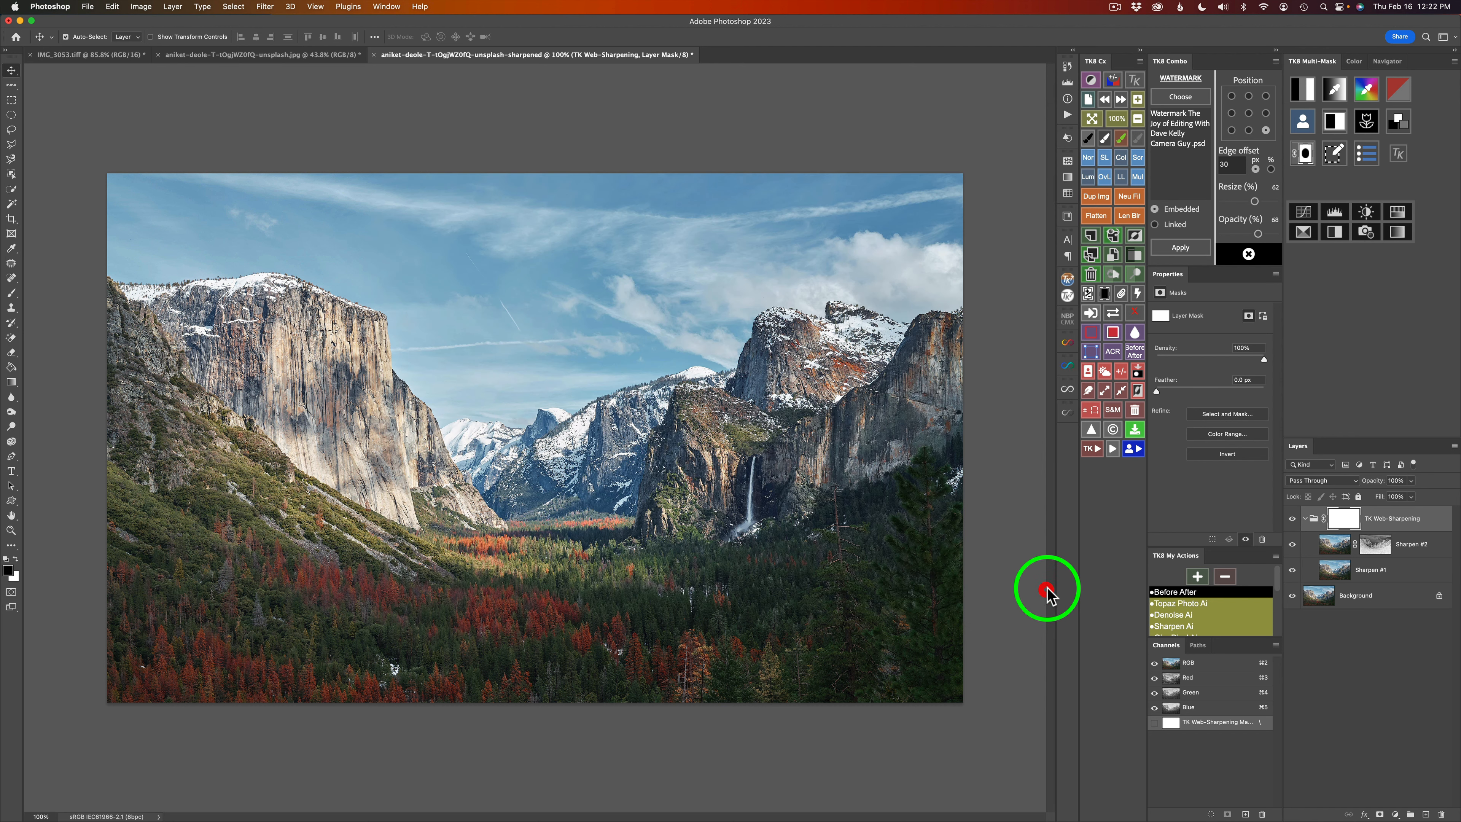
pyautogui.click(1178, 248)
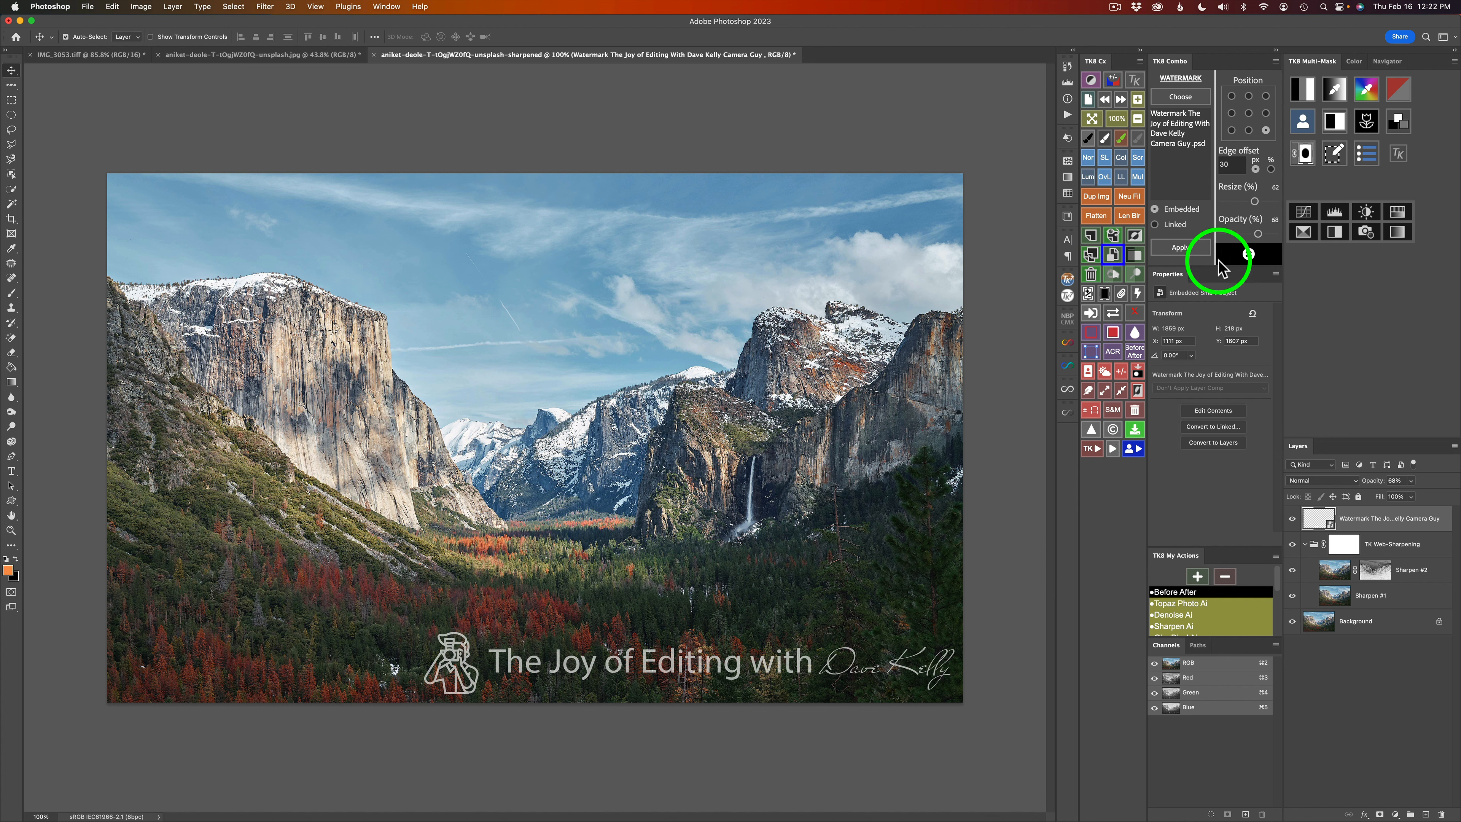
pyautogui.click(1091, 276)
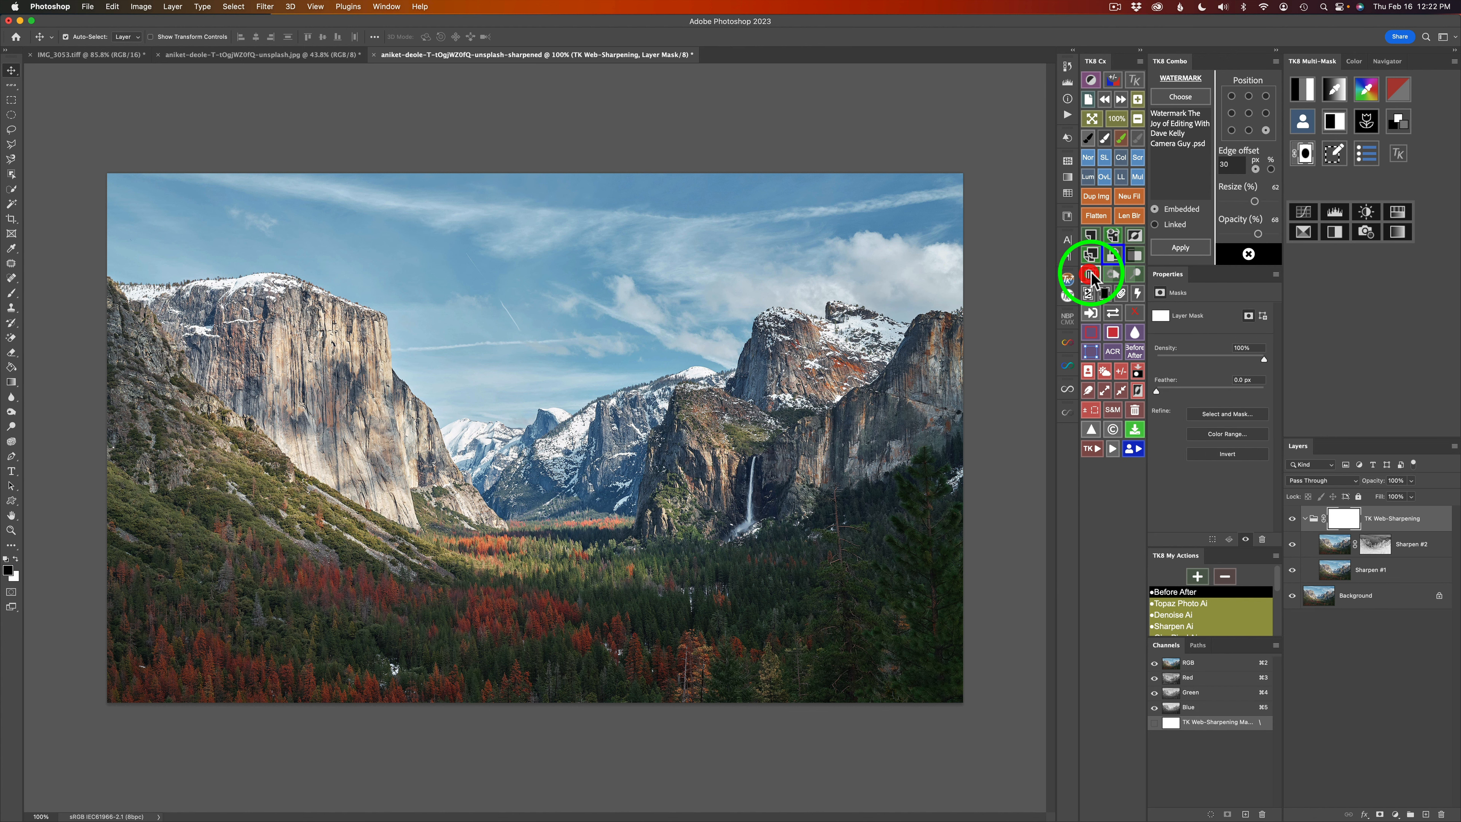
# - Choose Watermark TK Friday.psd as the watermark file and apply it to the mountain photo as an embedded object
pyautogui.click(1176, 99)
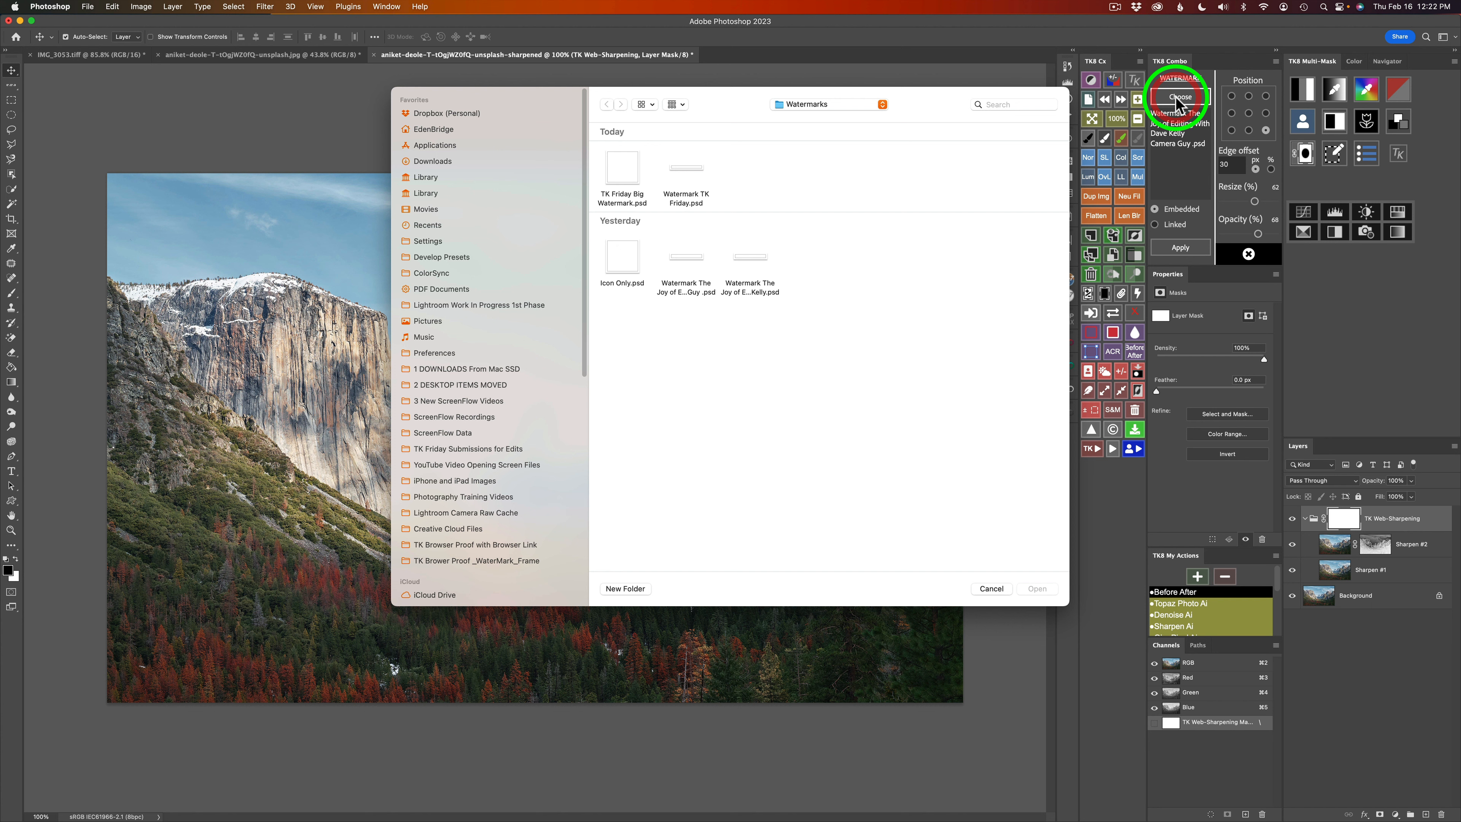
pyautogui.click(693, 173)
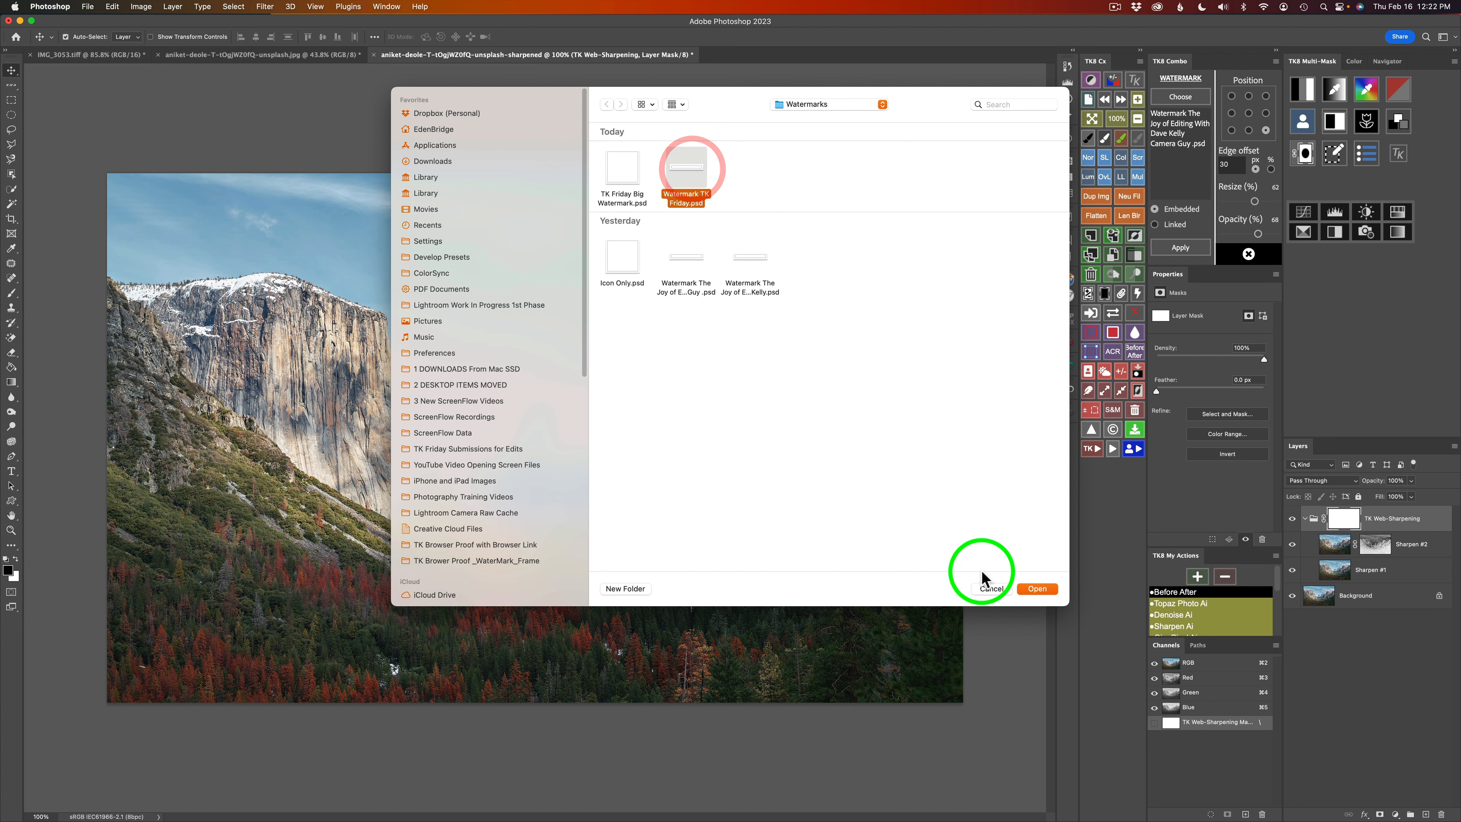
pyautogui.click(1037, 588)
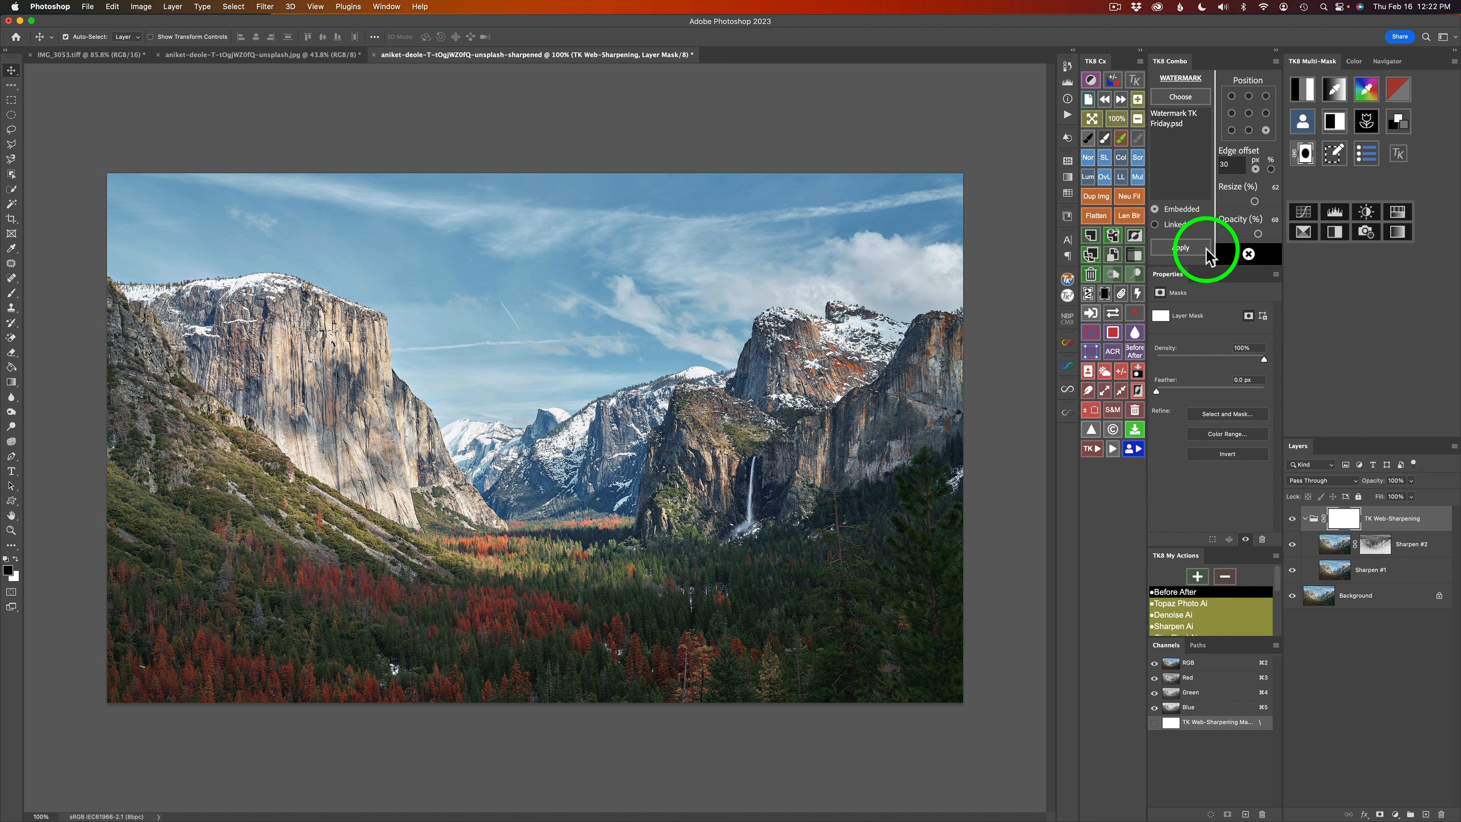
pyautogui.click(1196, 251)
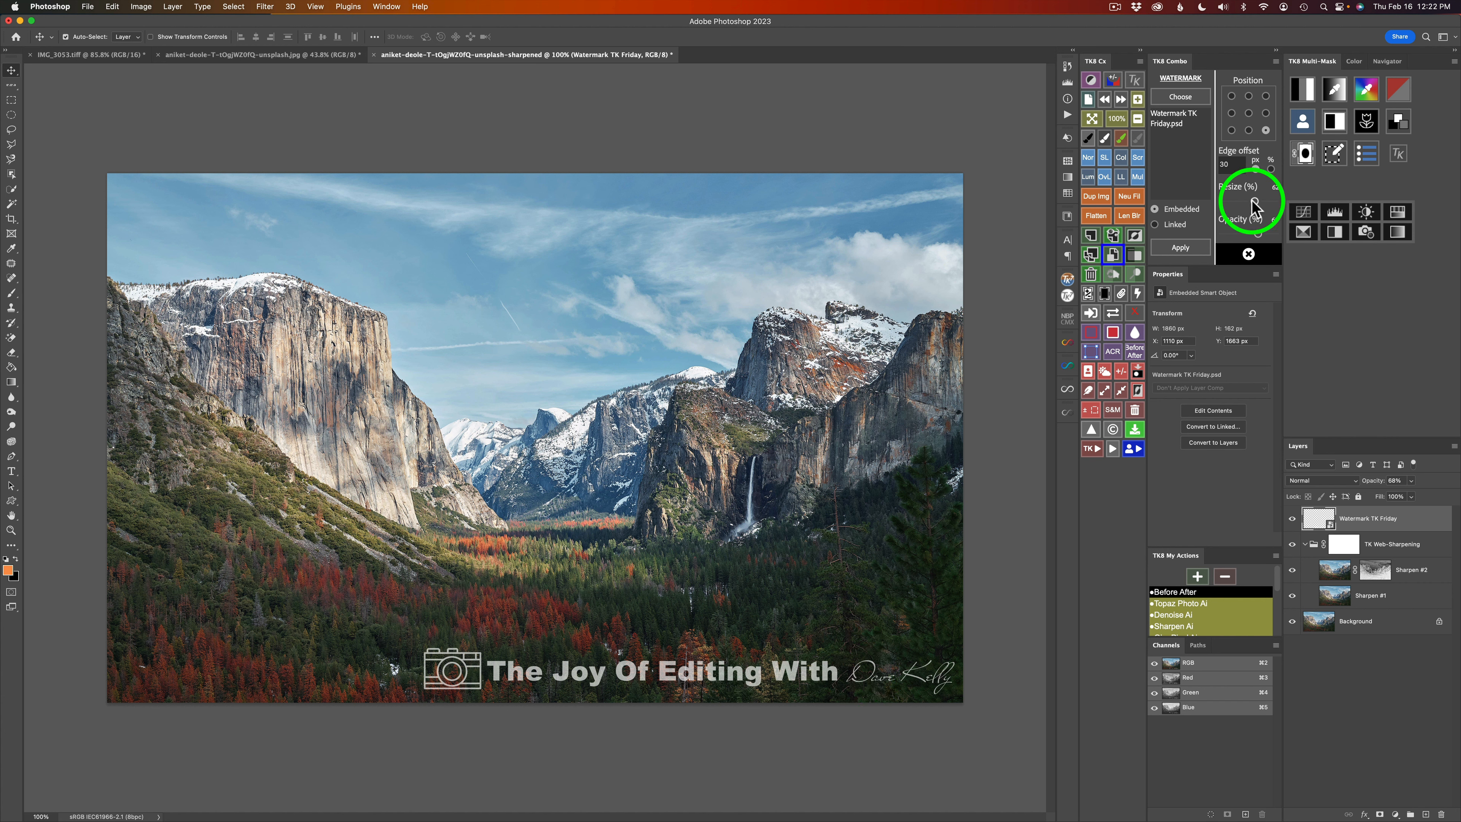
# - Scale the camera-icon watermark down proportionally to about 1105 px wide near the photo's lower-right corner
pyautogui.click(1112, 313)
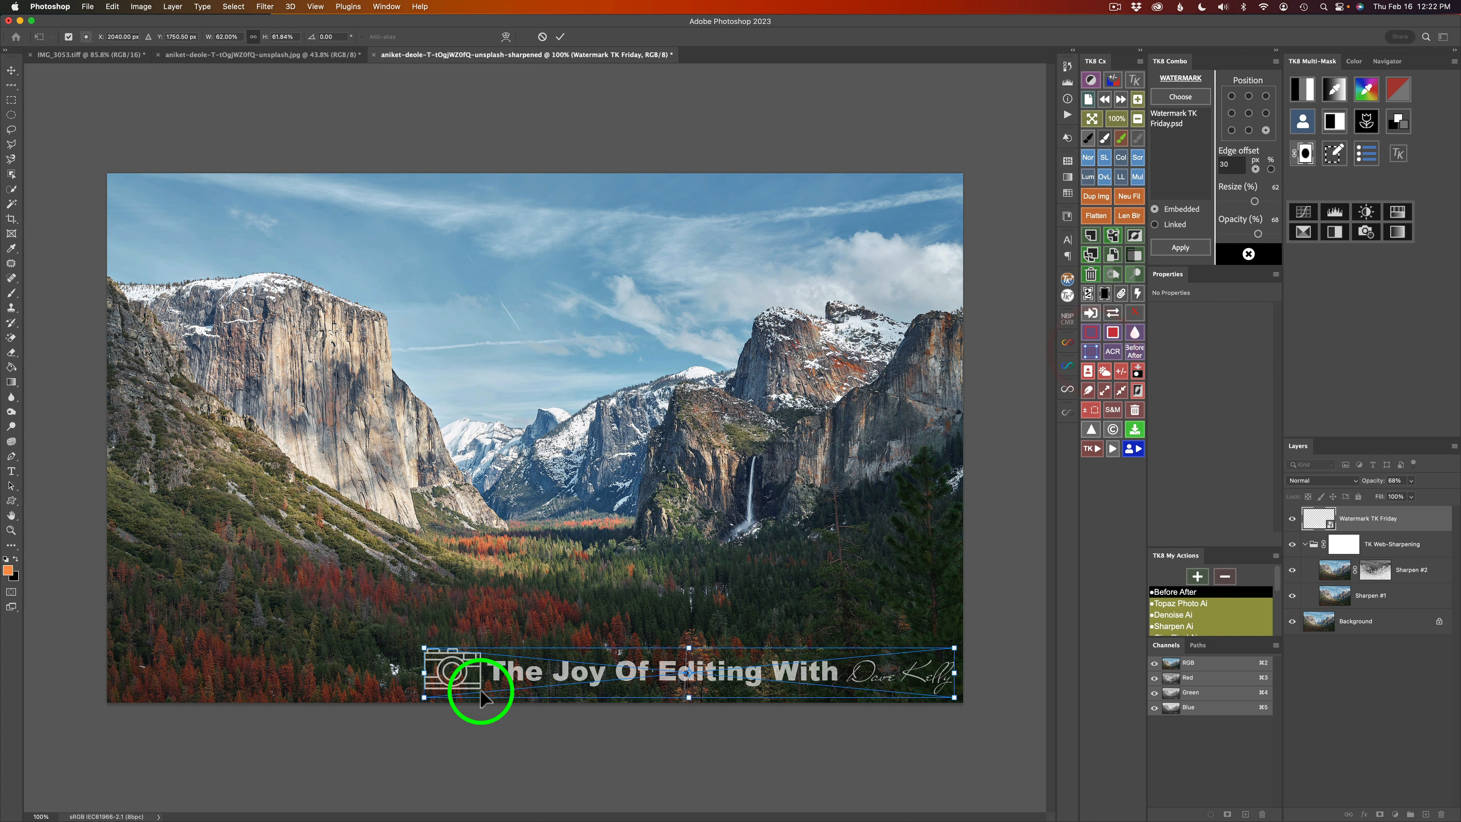
pyautogui.moveTo(424, 672); pyautogui.dragTo(636, 675)
pyautogui.moveTo(812, 668)
pyautogui.mouseDown()
pyautogui.moveTo(489, 659)
pyautogui.moveTo(463, 352)
pyautogui.moveTo(786, 276)
pyautogui.moveTo(819, 573)
pyautogui.moveTo(801, 639)
pyautogui.moveTo(814, 675)
pyautogui.mouseUp()
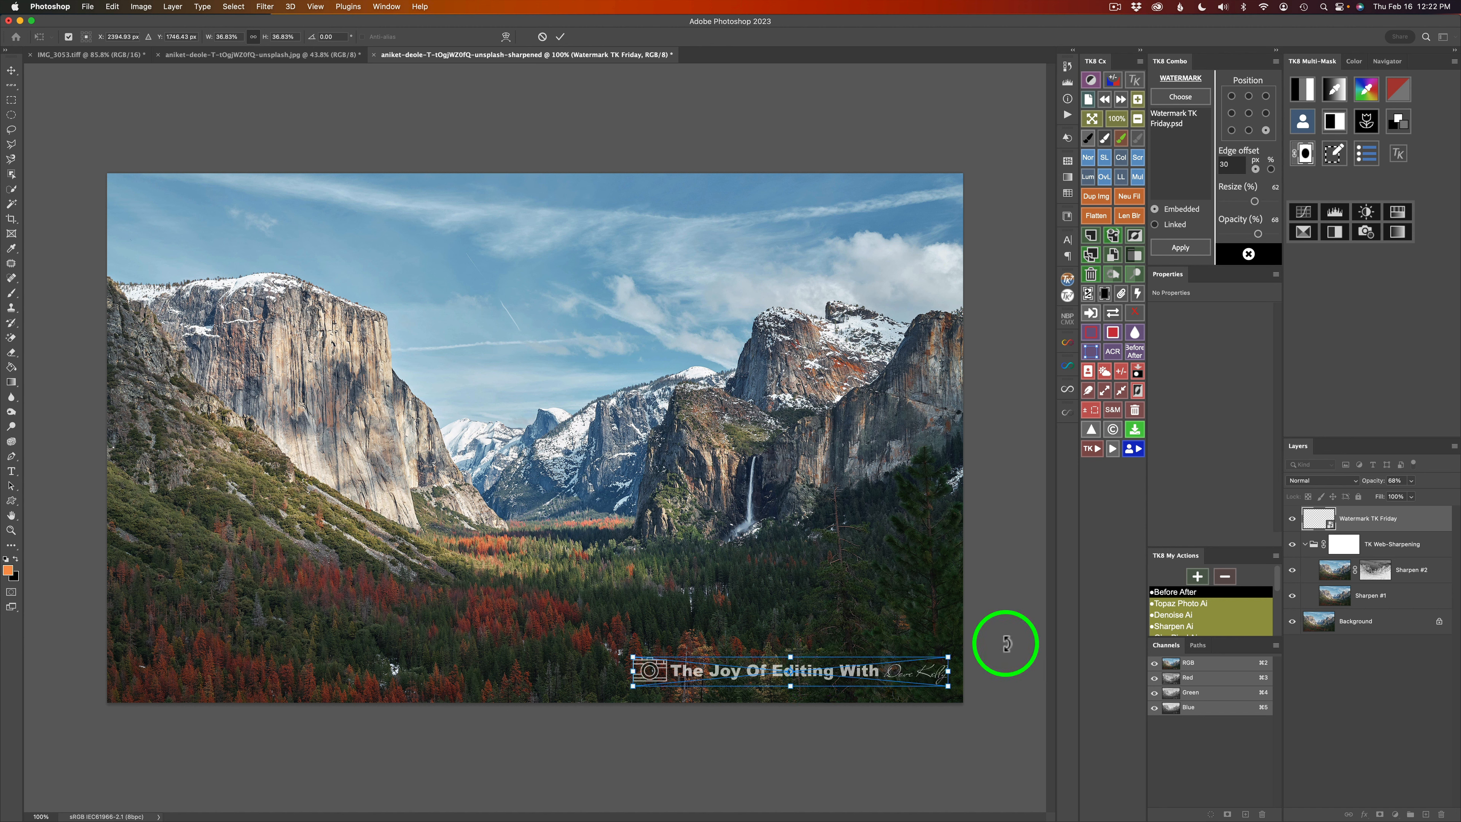
pyautogui.click(559, 38)
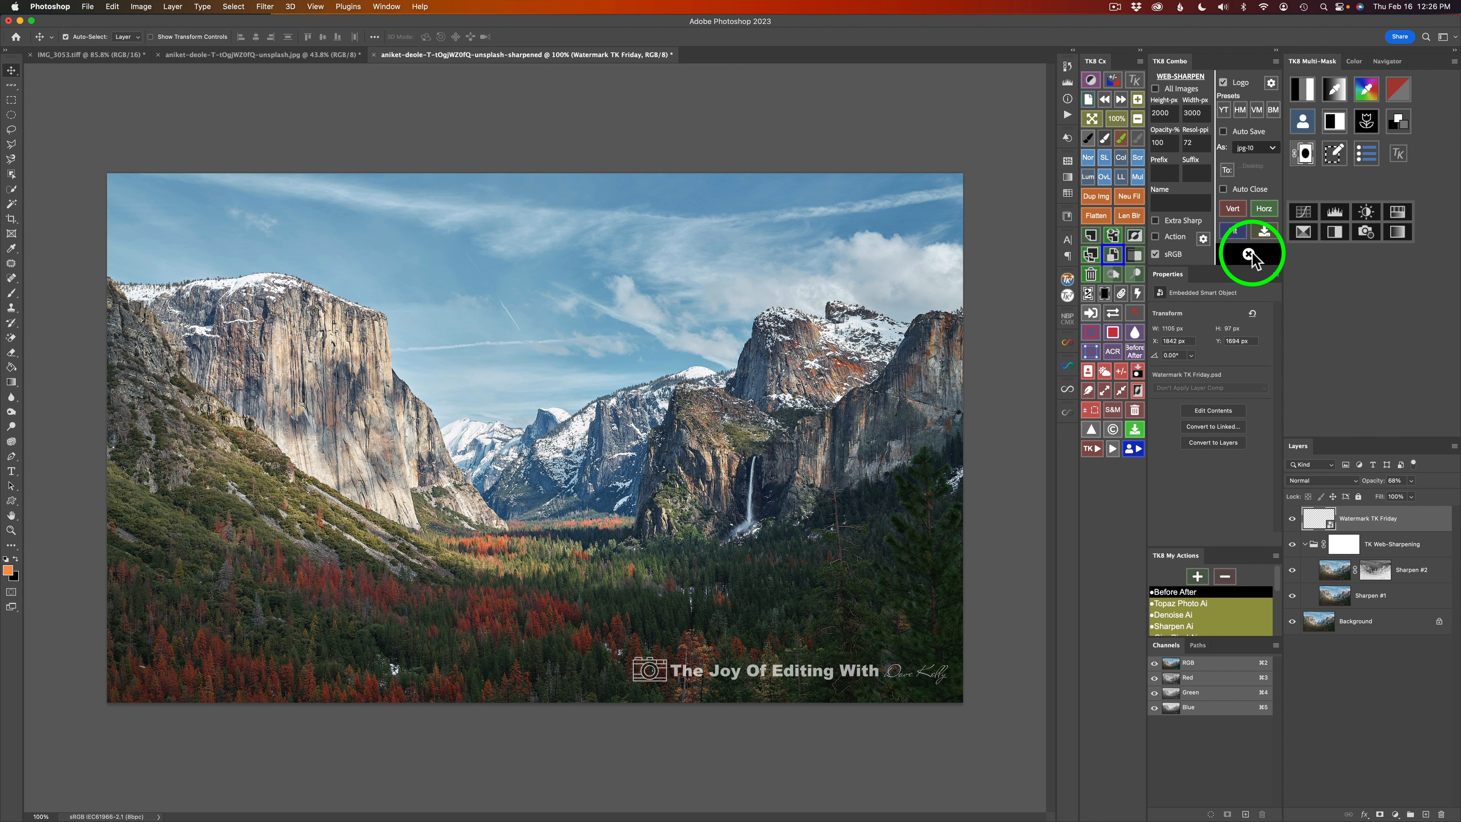
# - Try a Color Overlay on the Watermark TK Friday layer, using a dark red sampled from the trees in the photo
pyautogui.click(1251, 265)
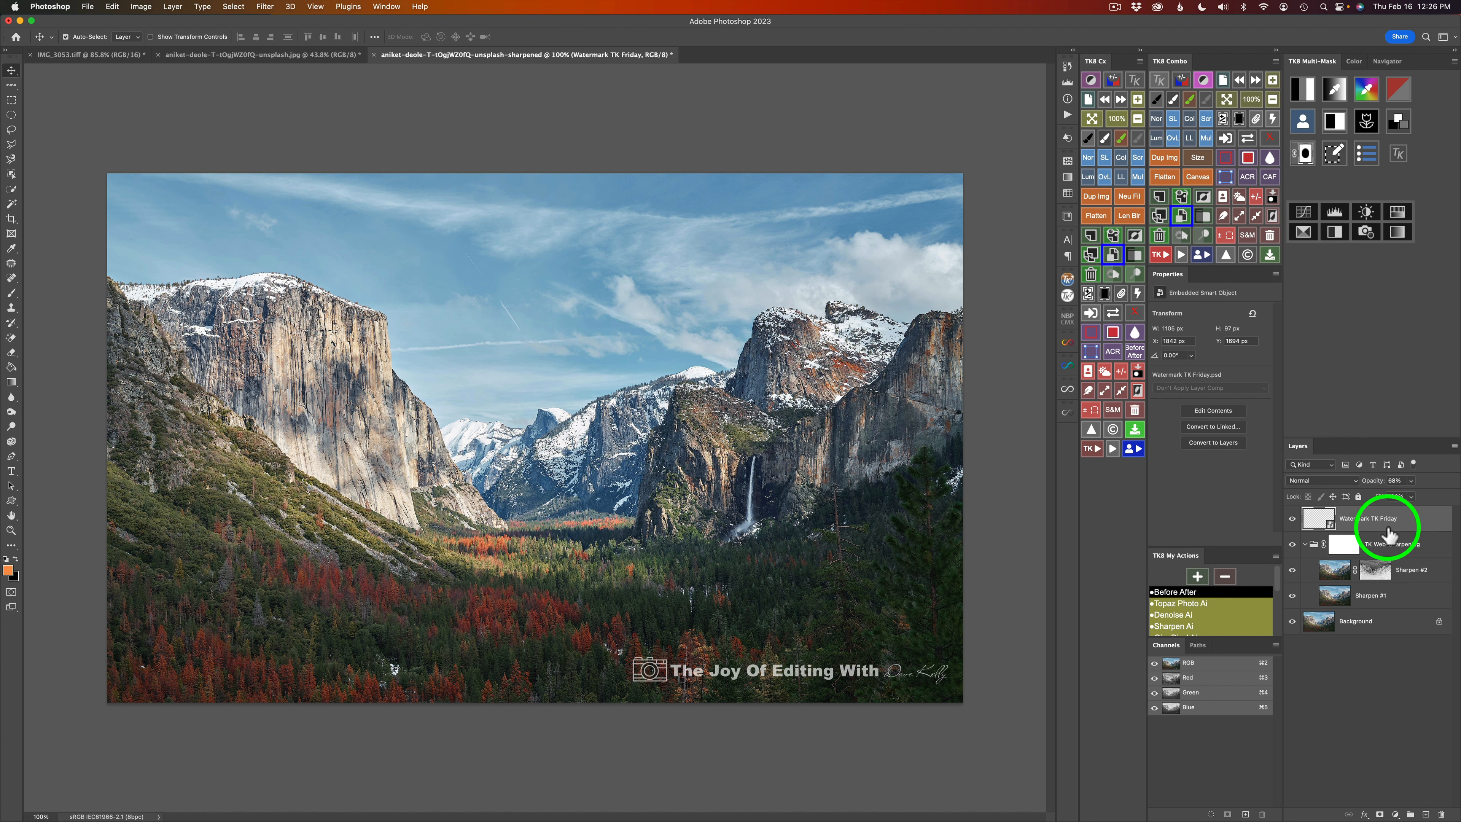
pyautogui.doubleClick(1395, 521)
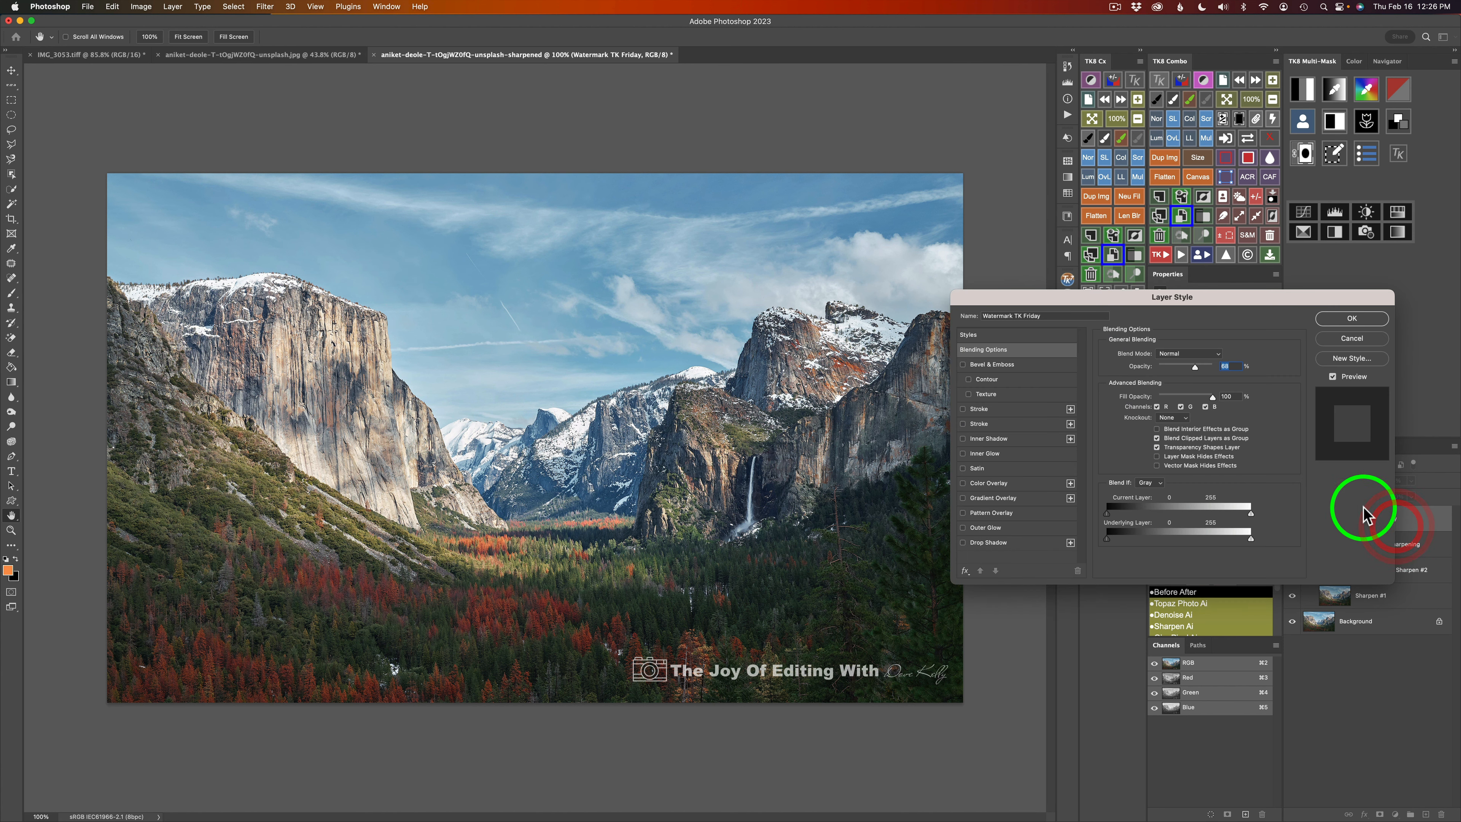
pyautogui.click(993, 486)
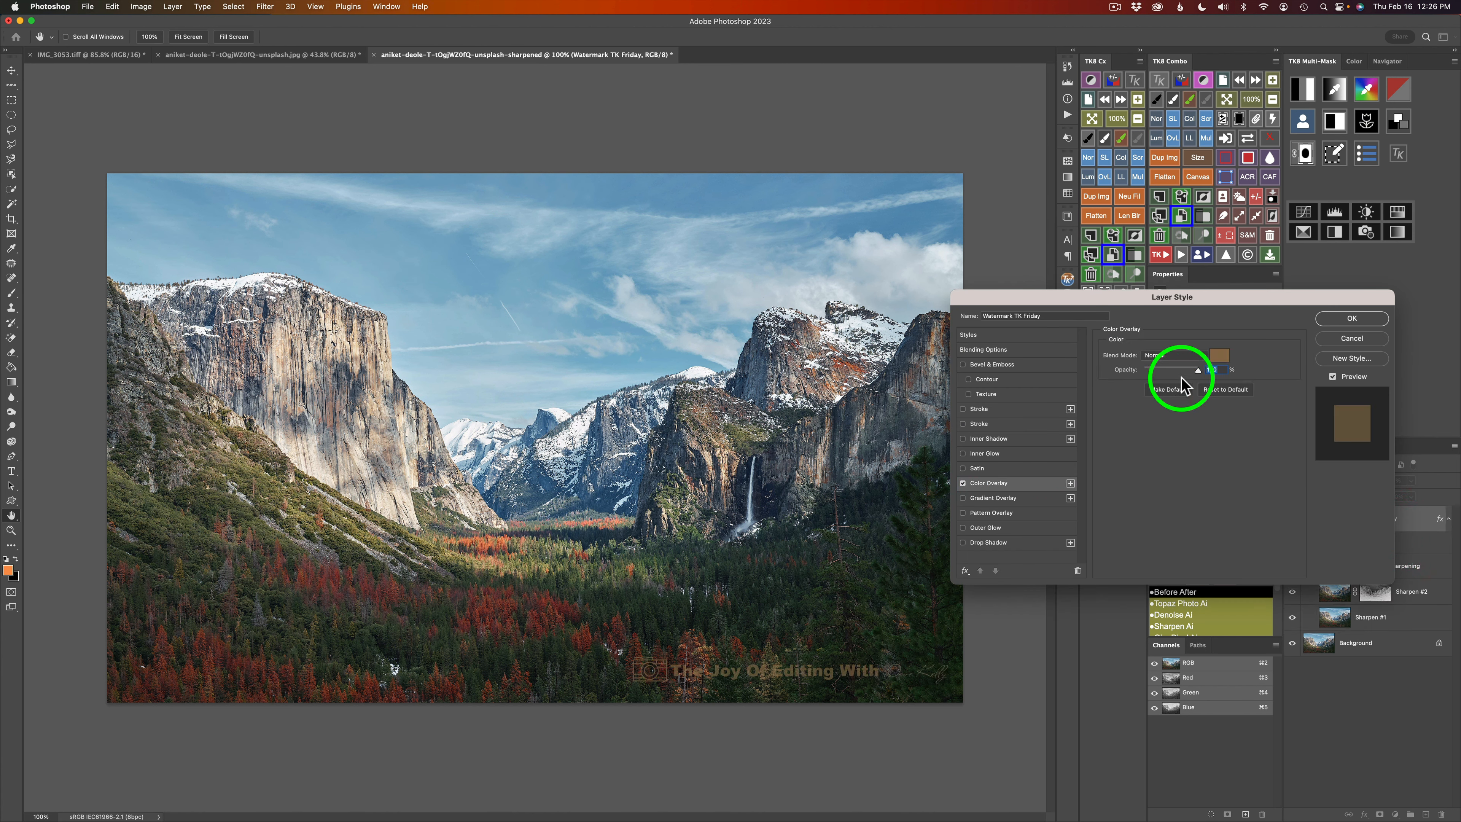
pyautogui.click(1221, 359)
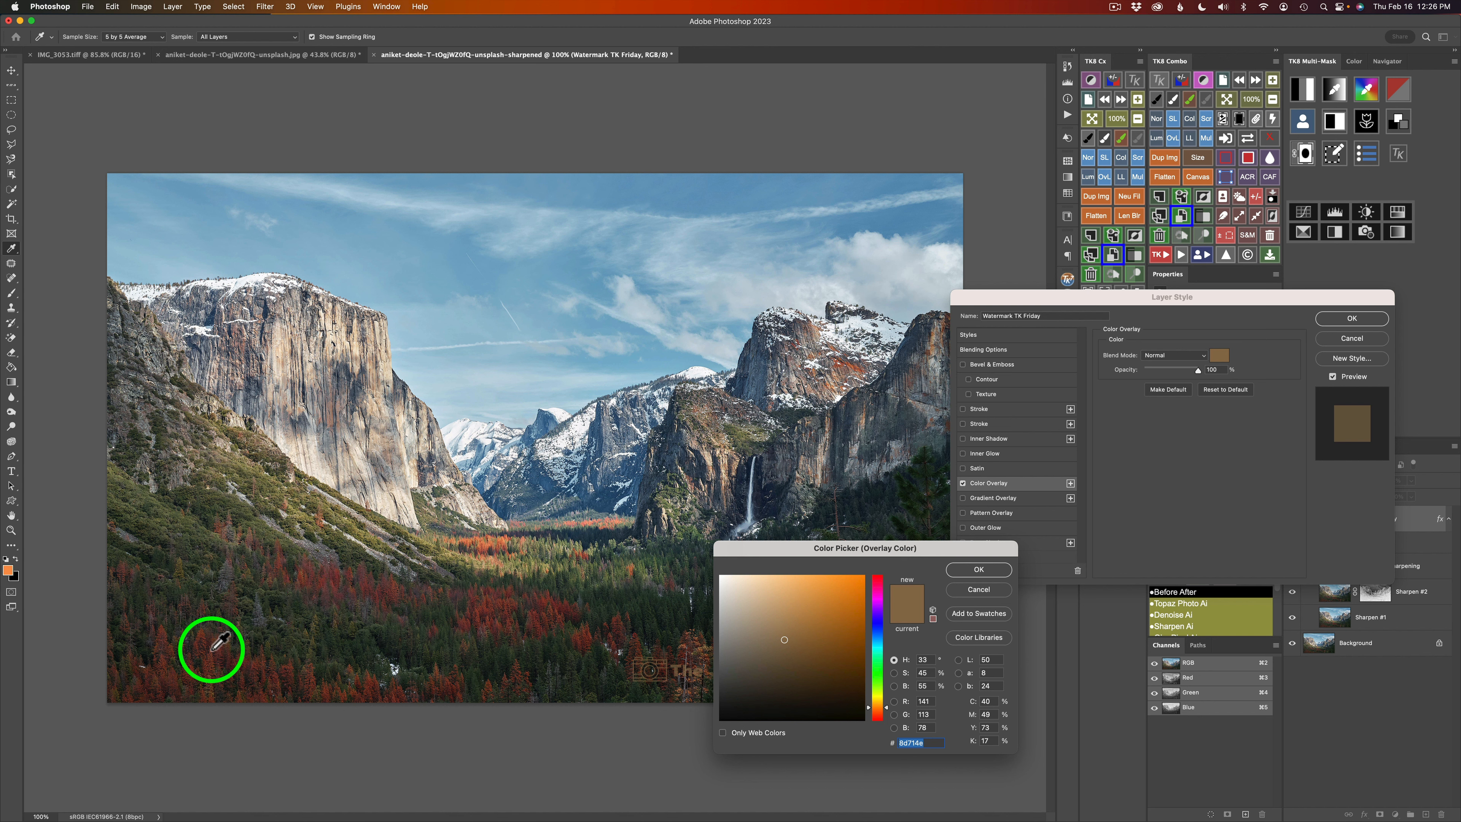
pyautogui.click(212, 654)
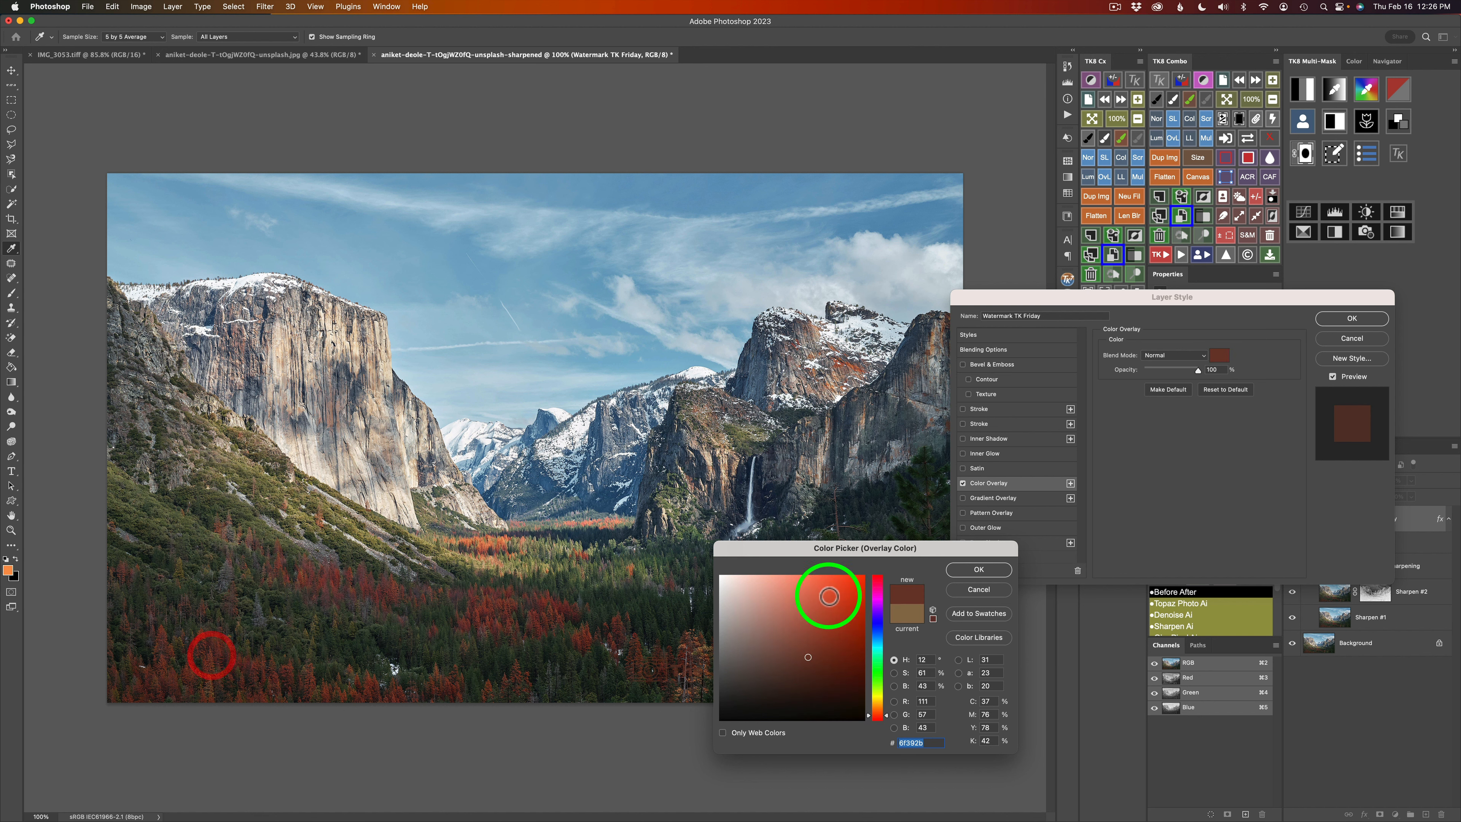
pyautogui.click(975, 569)
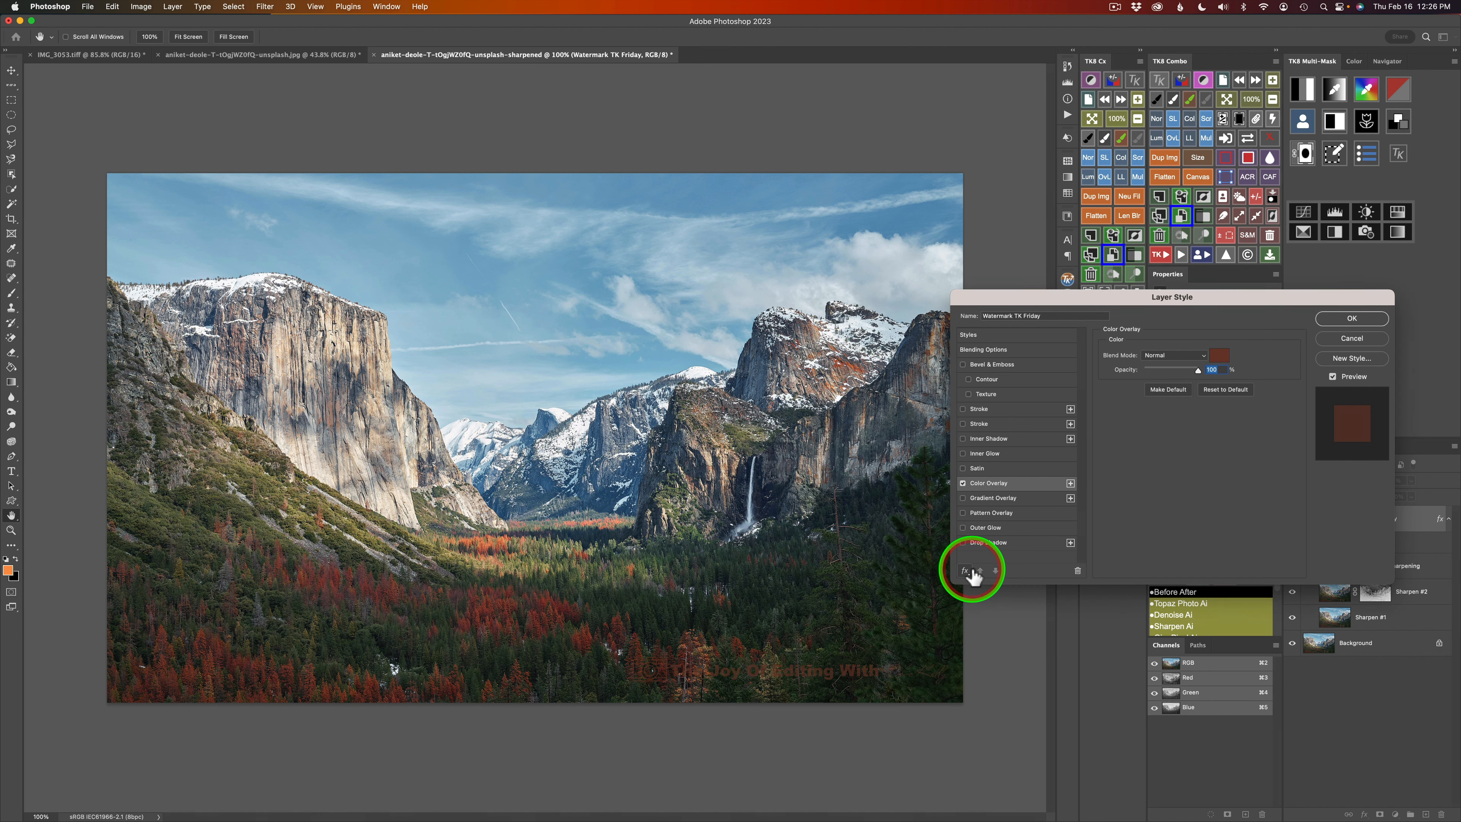
# - Try a bright orange-red overlay colour and a Bevel & Emboss effect on the watermark, and cancel the layer style changes
pyautogui.click(1219, 355)
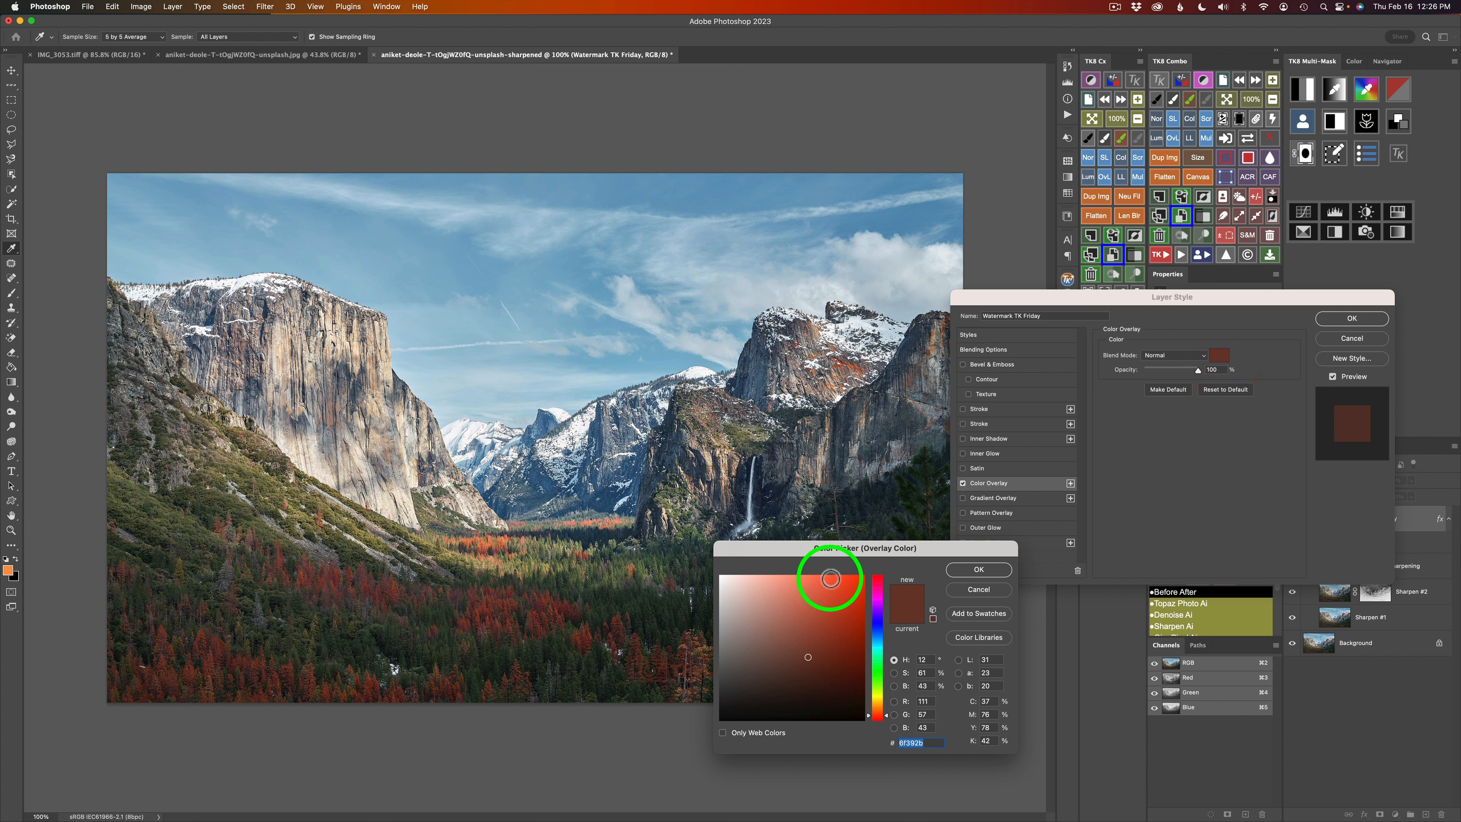
pyautogui.click(830, 577)
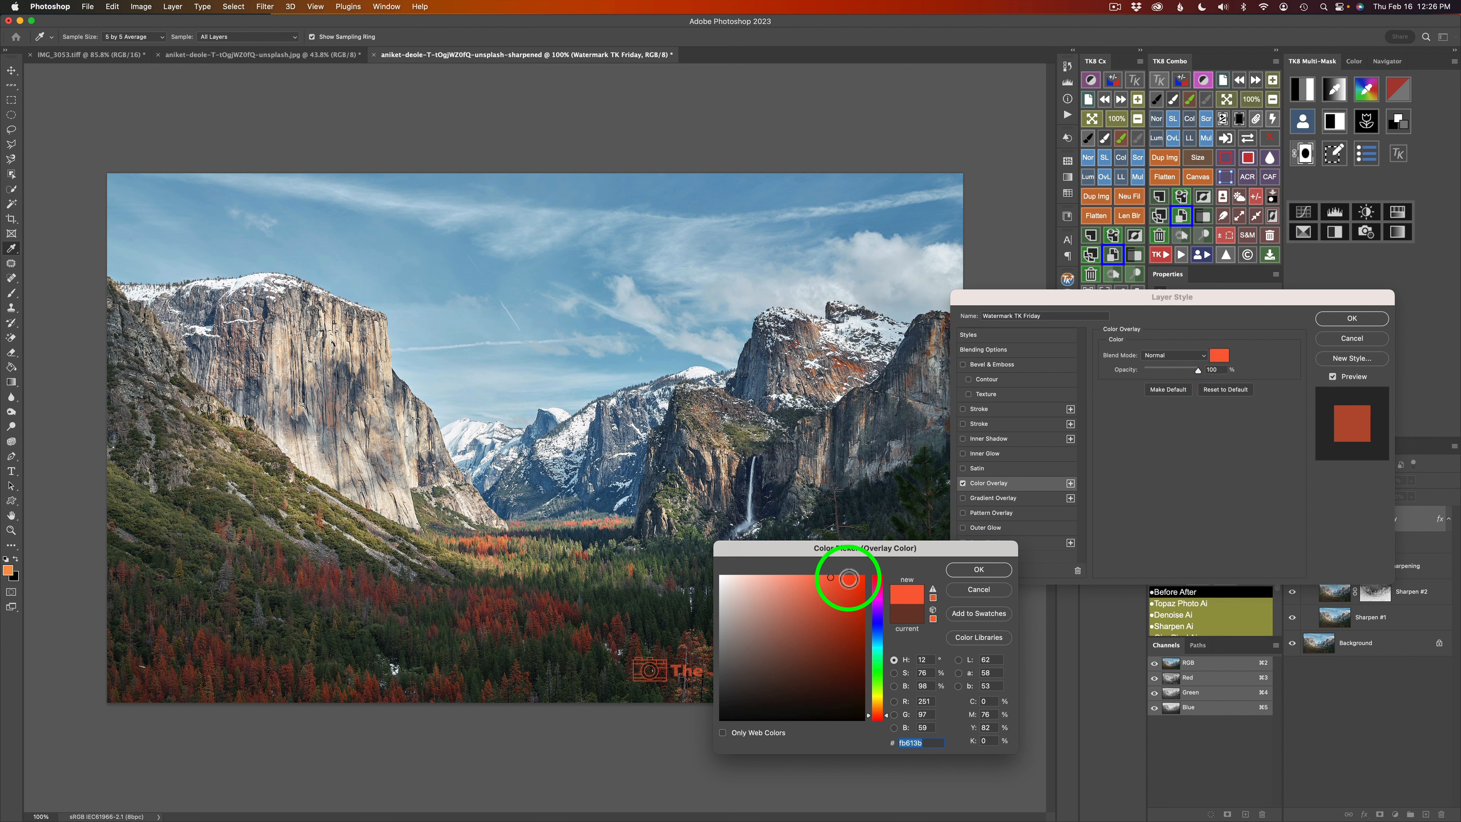
pyautogui.click(971, 571)
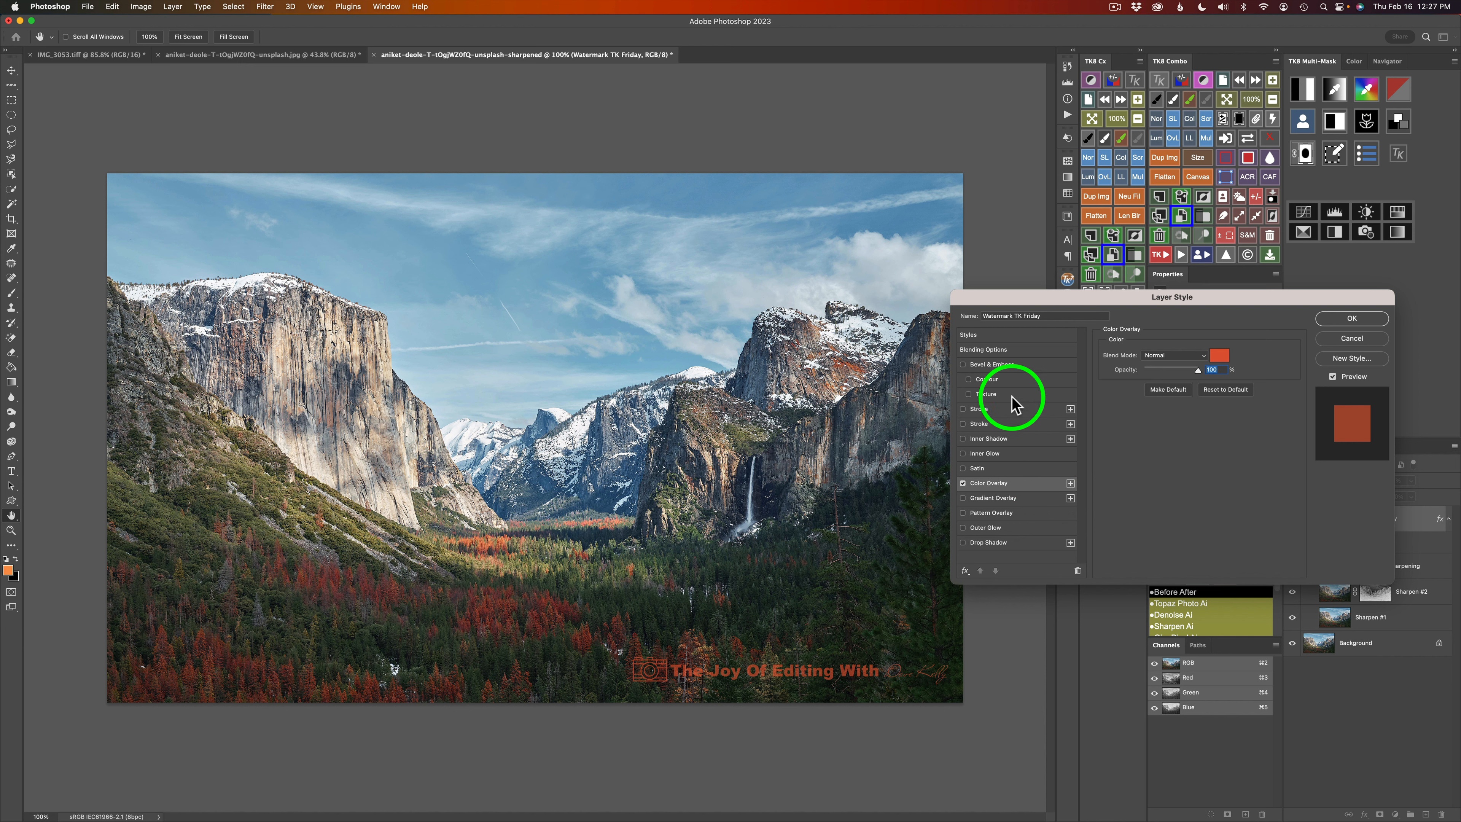
pyautogui.click(997, 365)
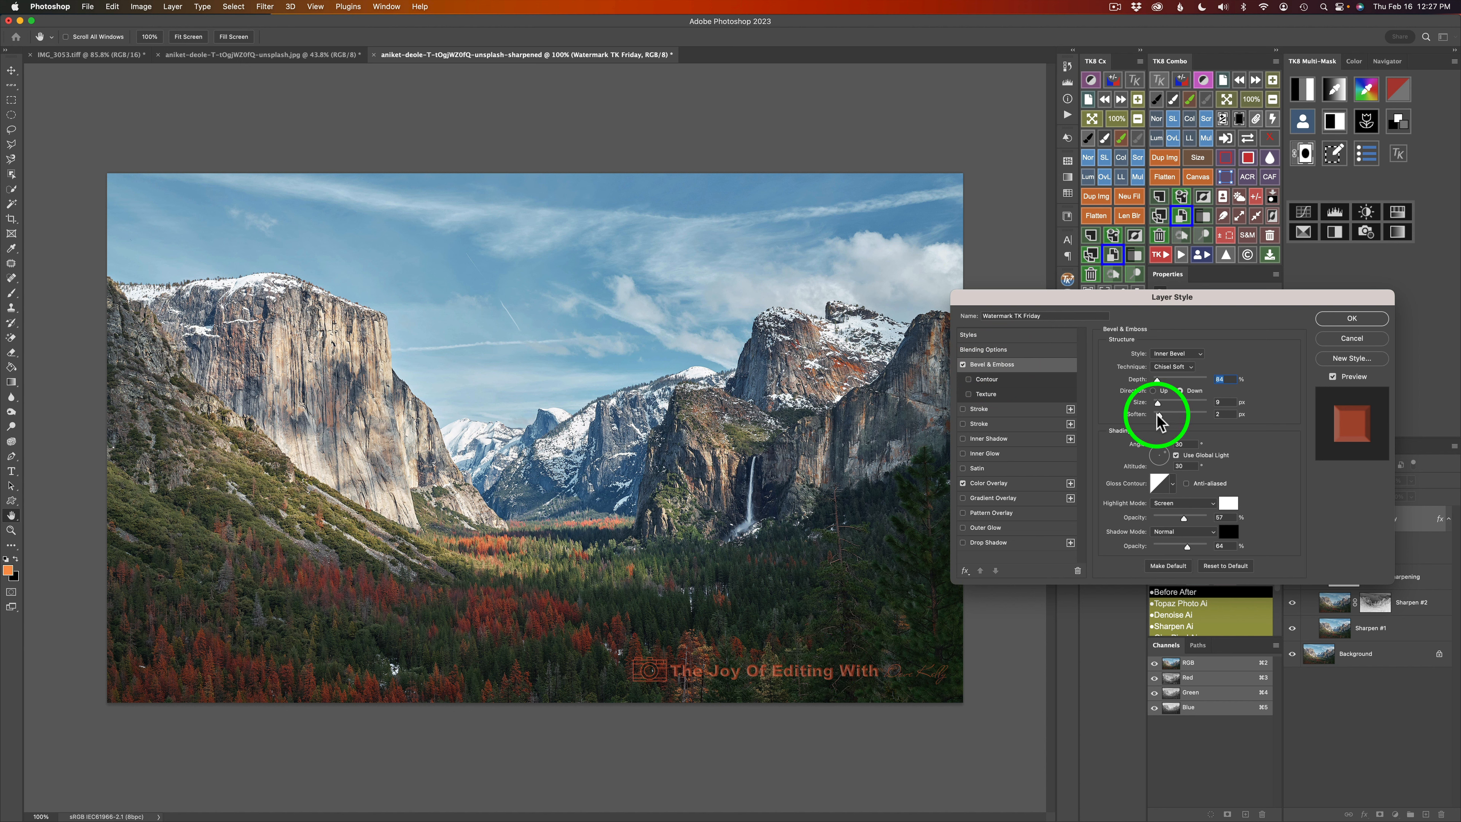
pyautogui.click(962, 364)
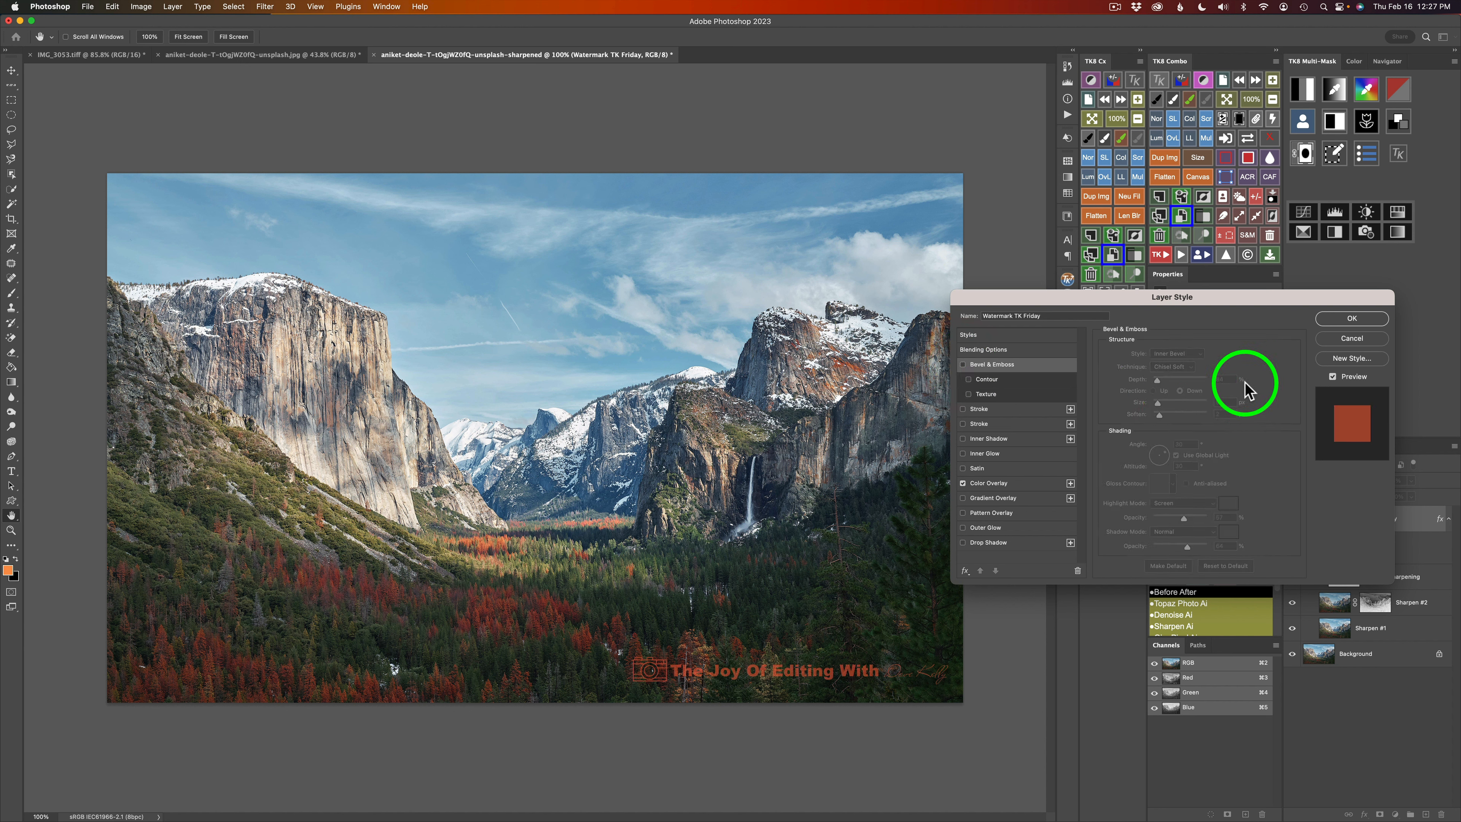
pyautogui.click(1356, 337)
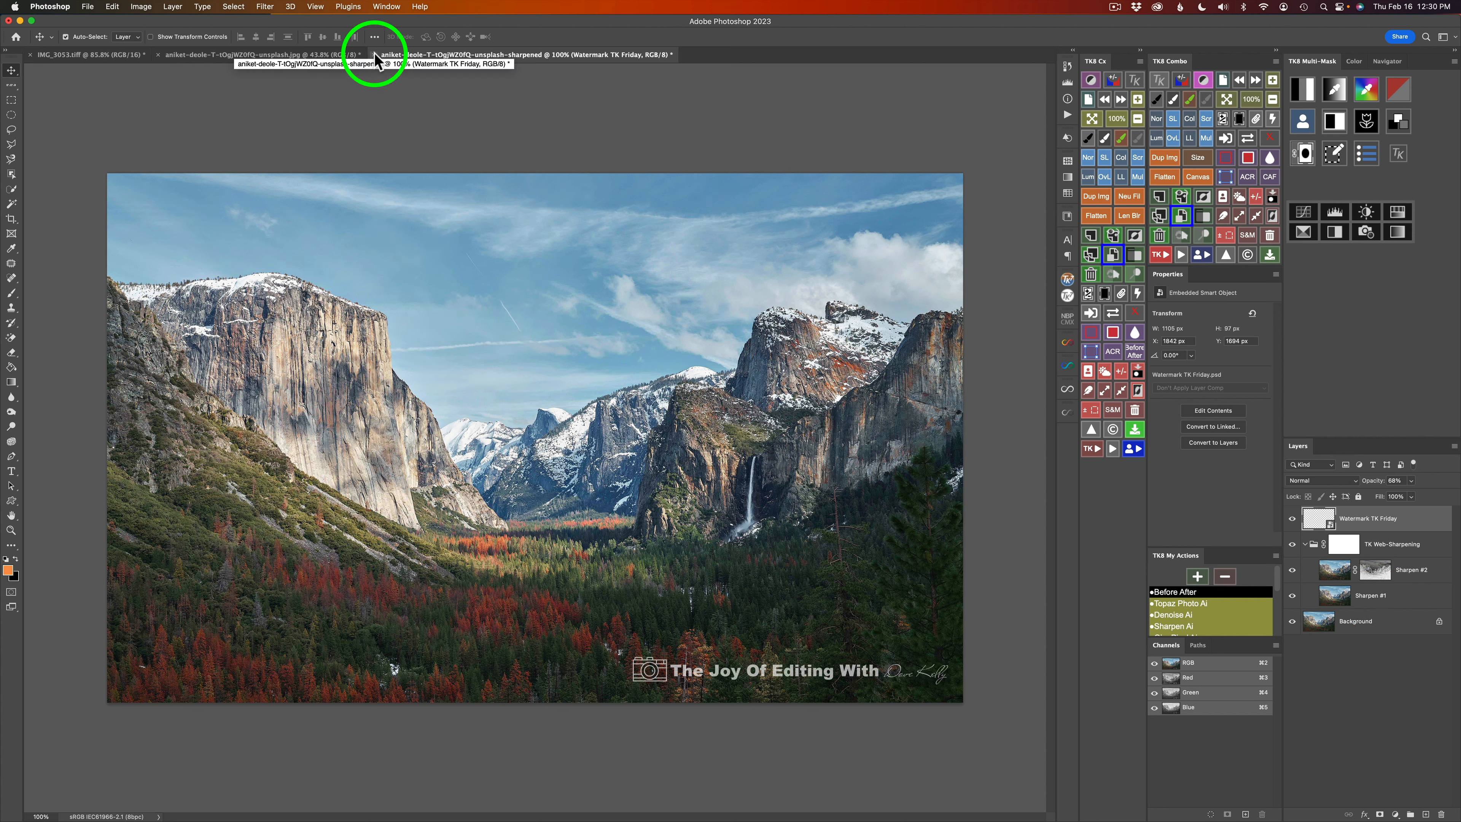
# - Close the watermarked copy without saving, and web-sharpen the original photo with the HM preset, logo off, using Fit
pyautogui.click(375, 54)
pyautogui.click(723, 304)
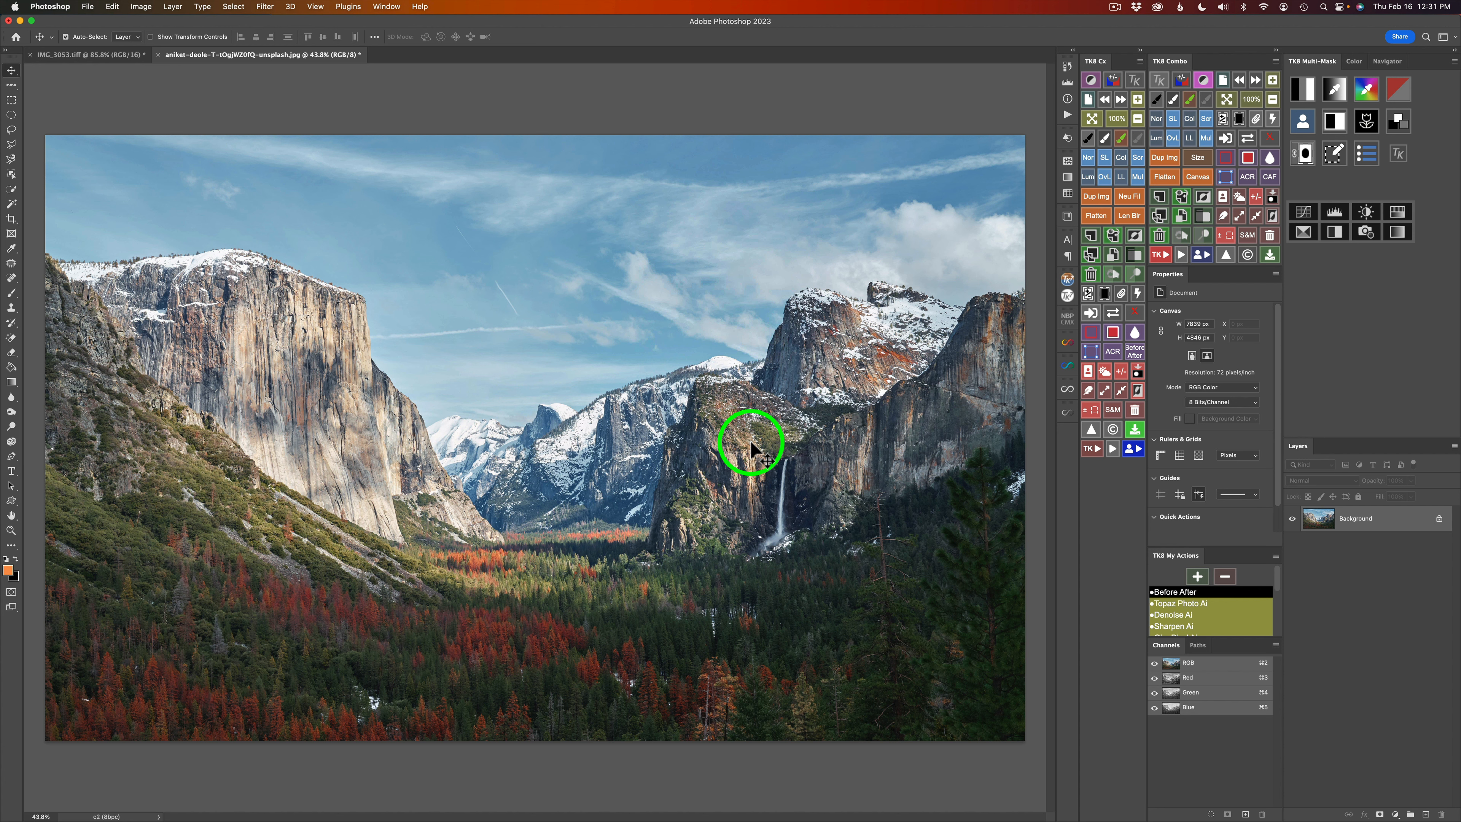
pyautogui.click(1227, 255)
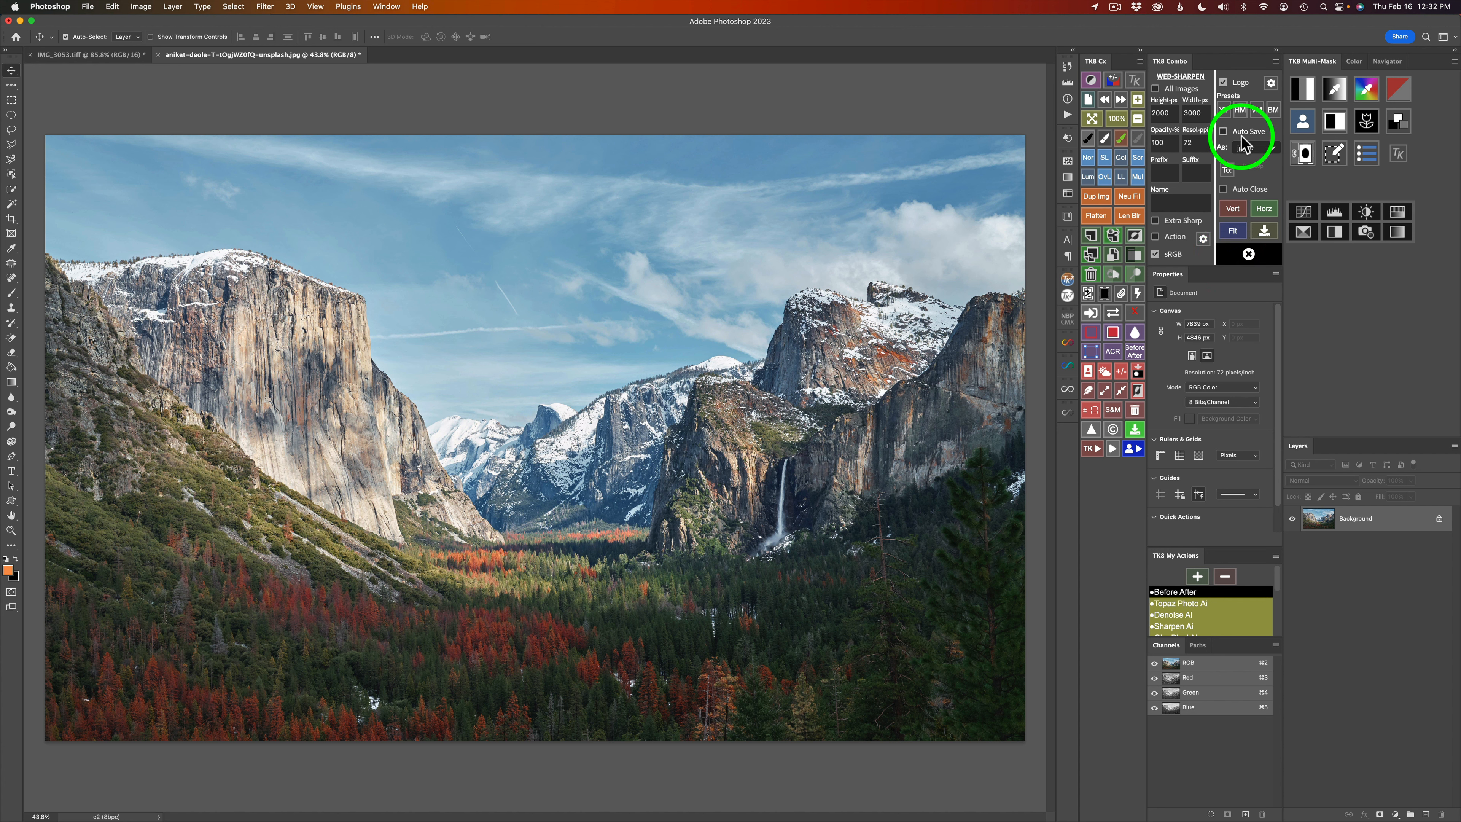
pyautogui.click(1242, 110)
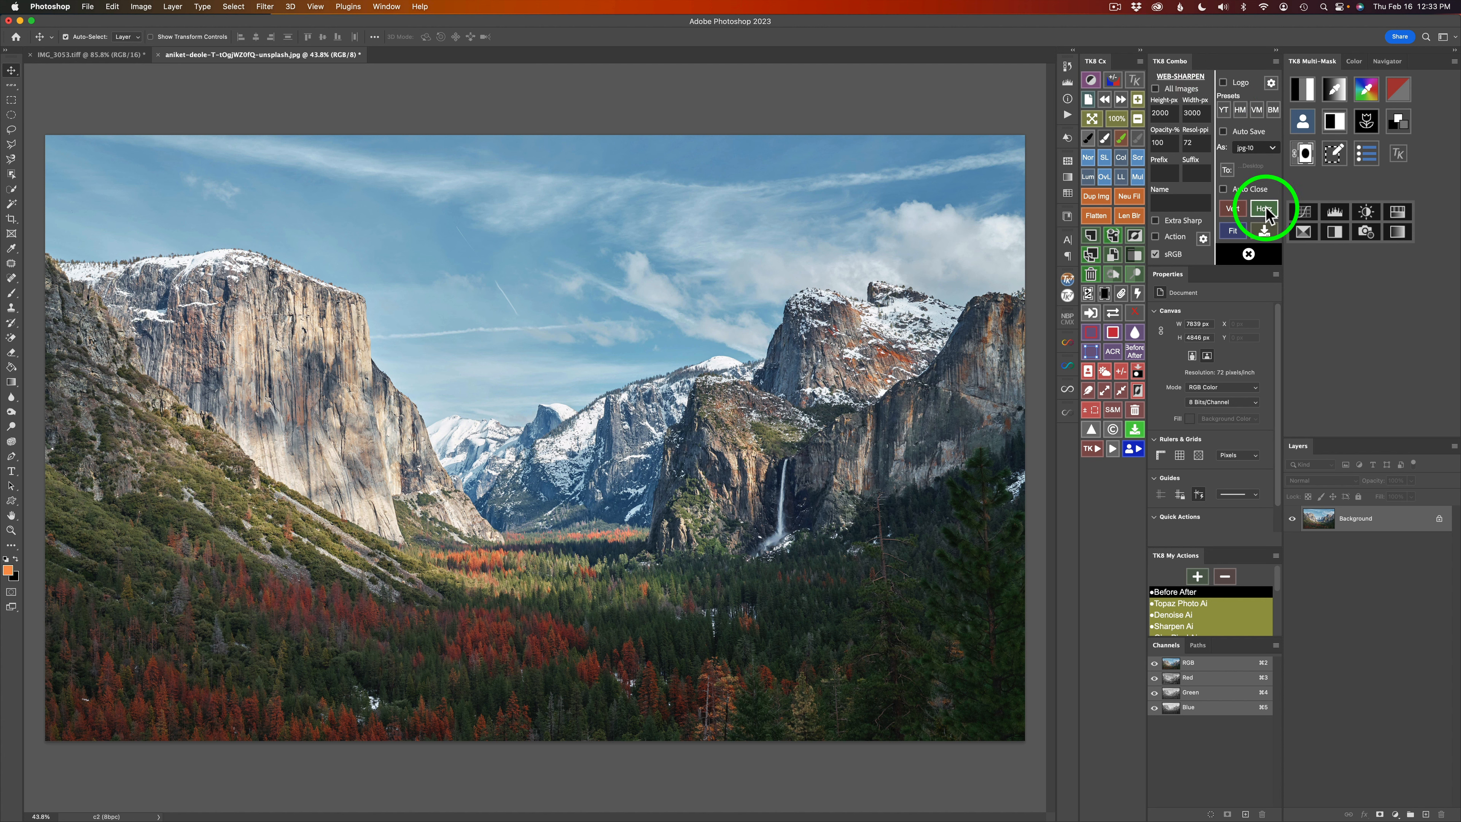
pyautogui.click(1235, 233)
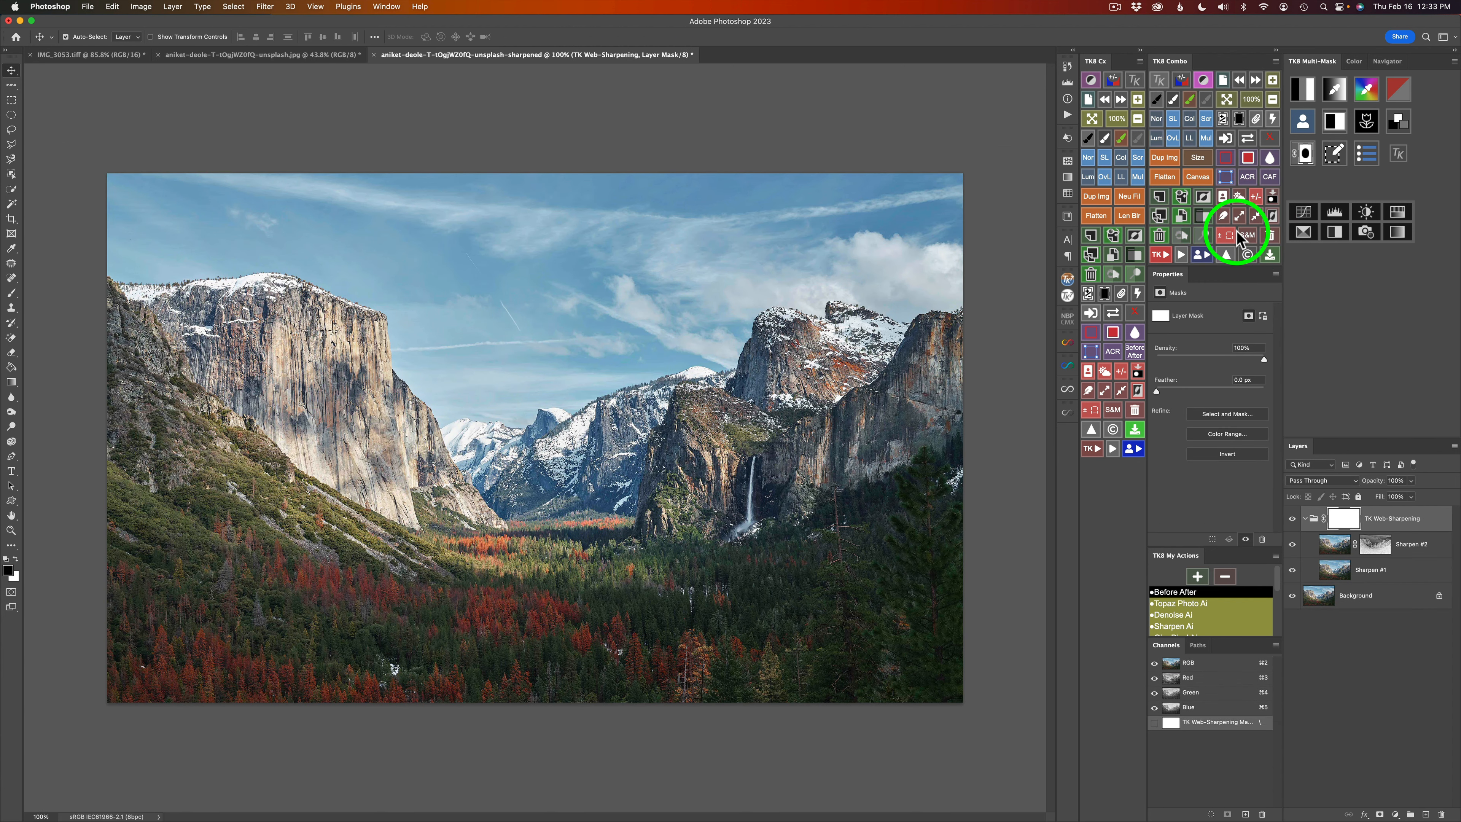
# - Check the pixel dimensions of the web-sharpened copy without changing them
pyautogui.click(1198, 157)
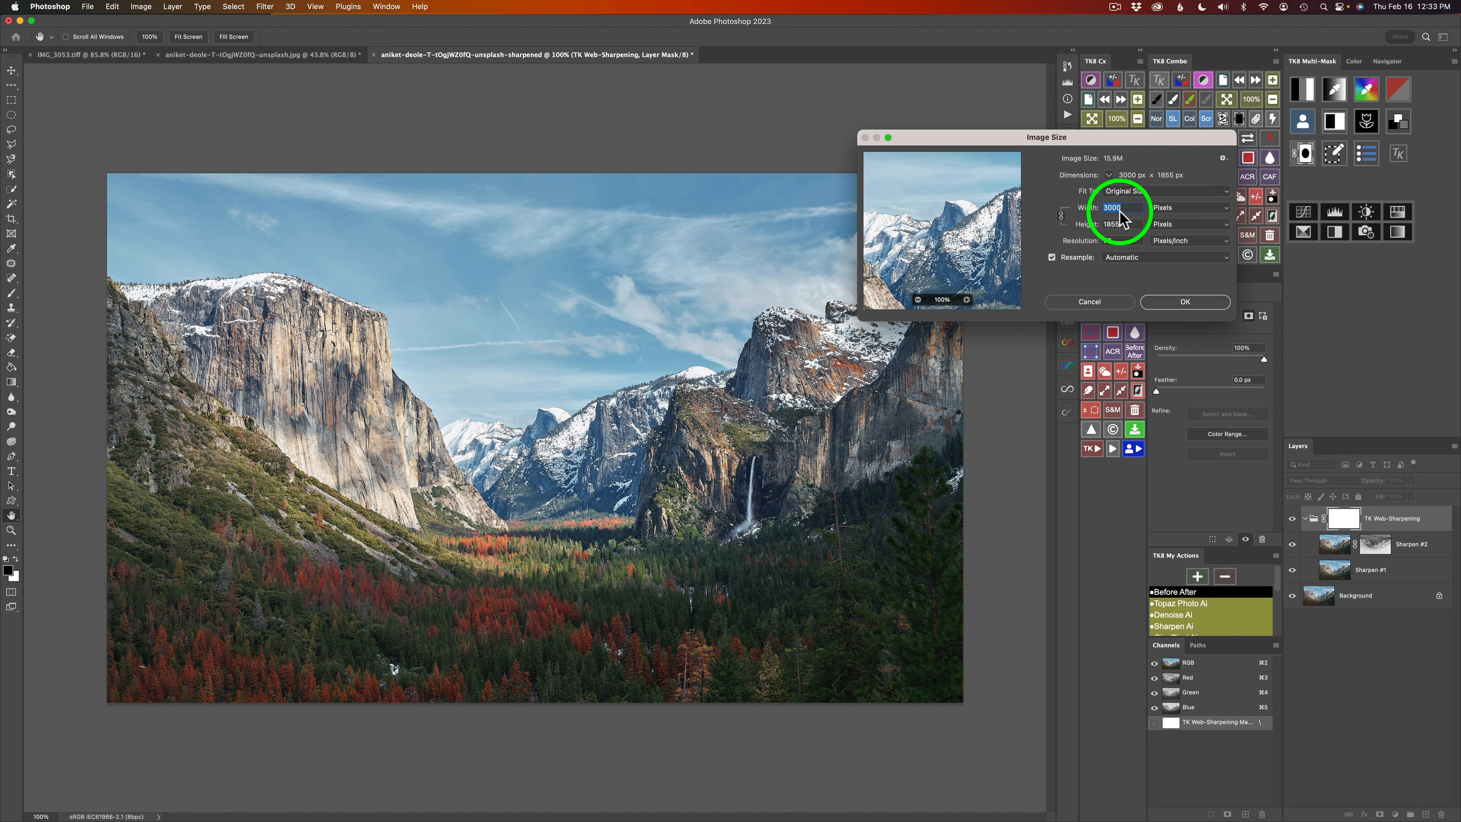
pyautogui.click(1091, 301)
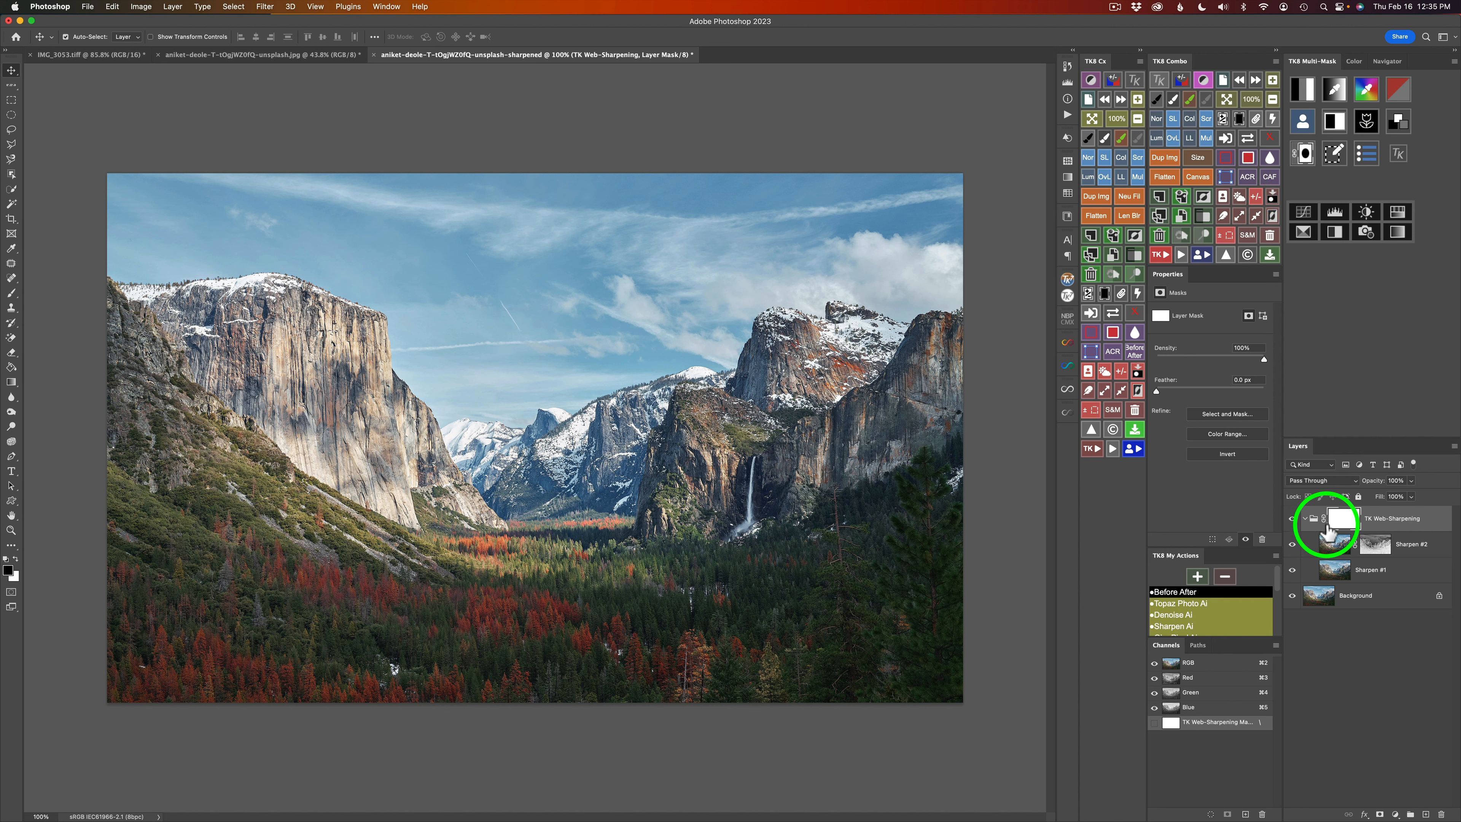
# - Select the sky with the Sharpen #2 layer active and invert the selection to cover the foreground
pyautogui.click(1335, 547)
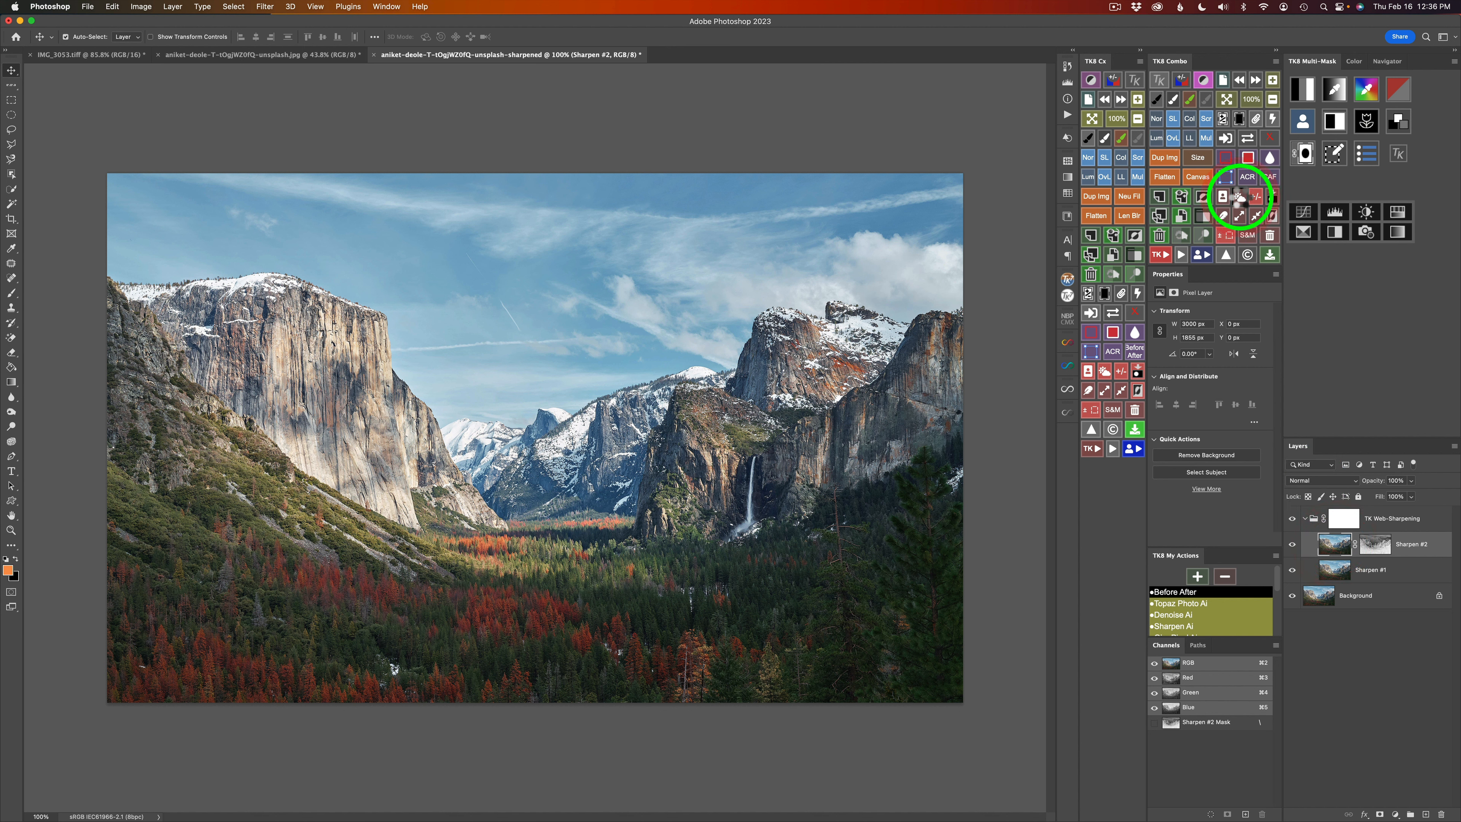
pyautogui.click(1237, 196)
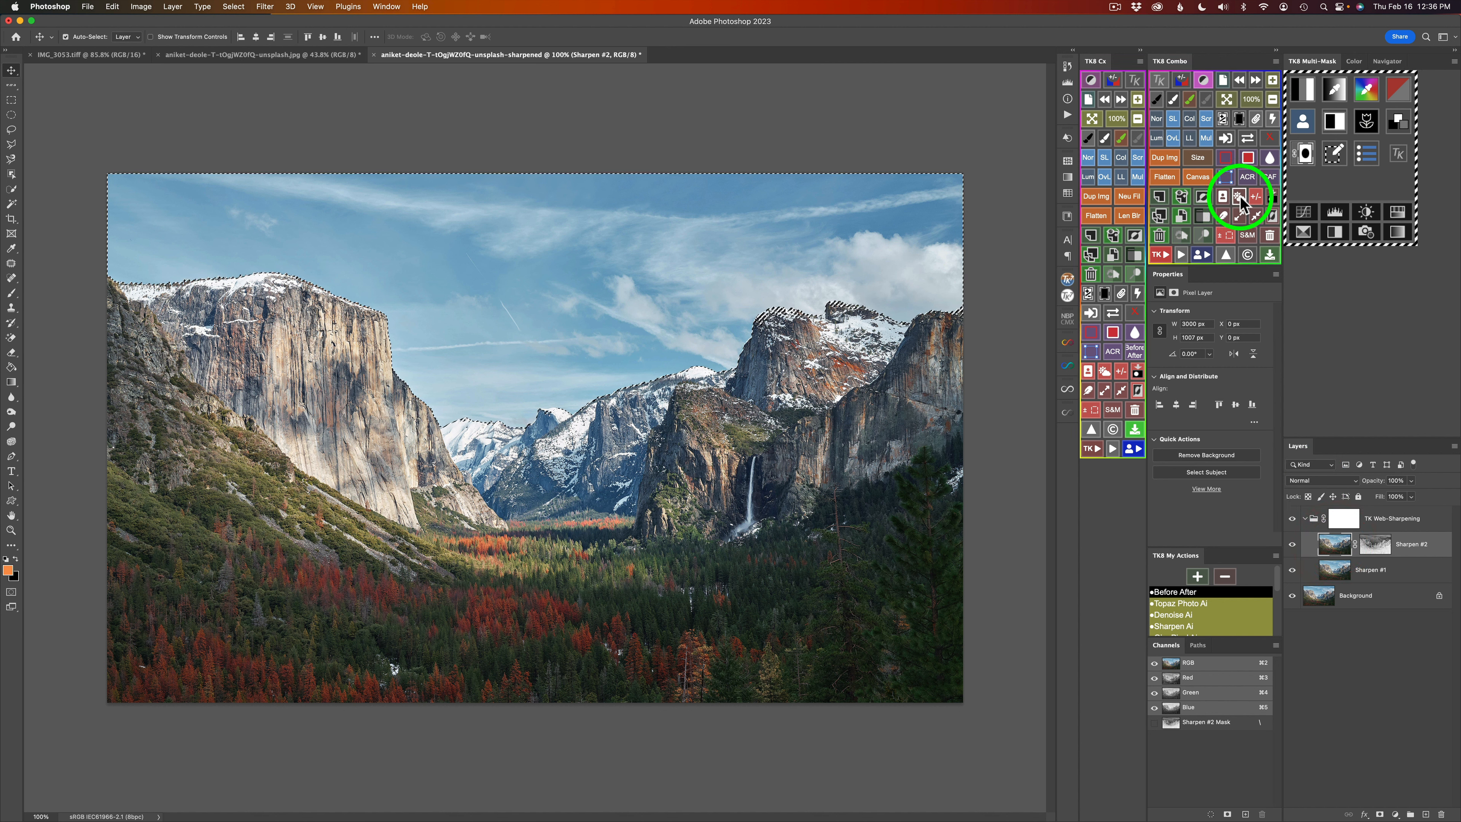
pyautogui.click(1272, 216)
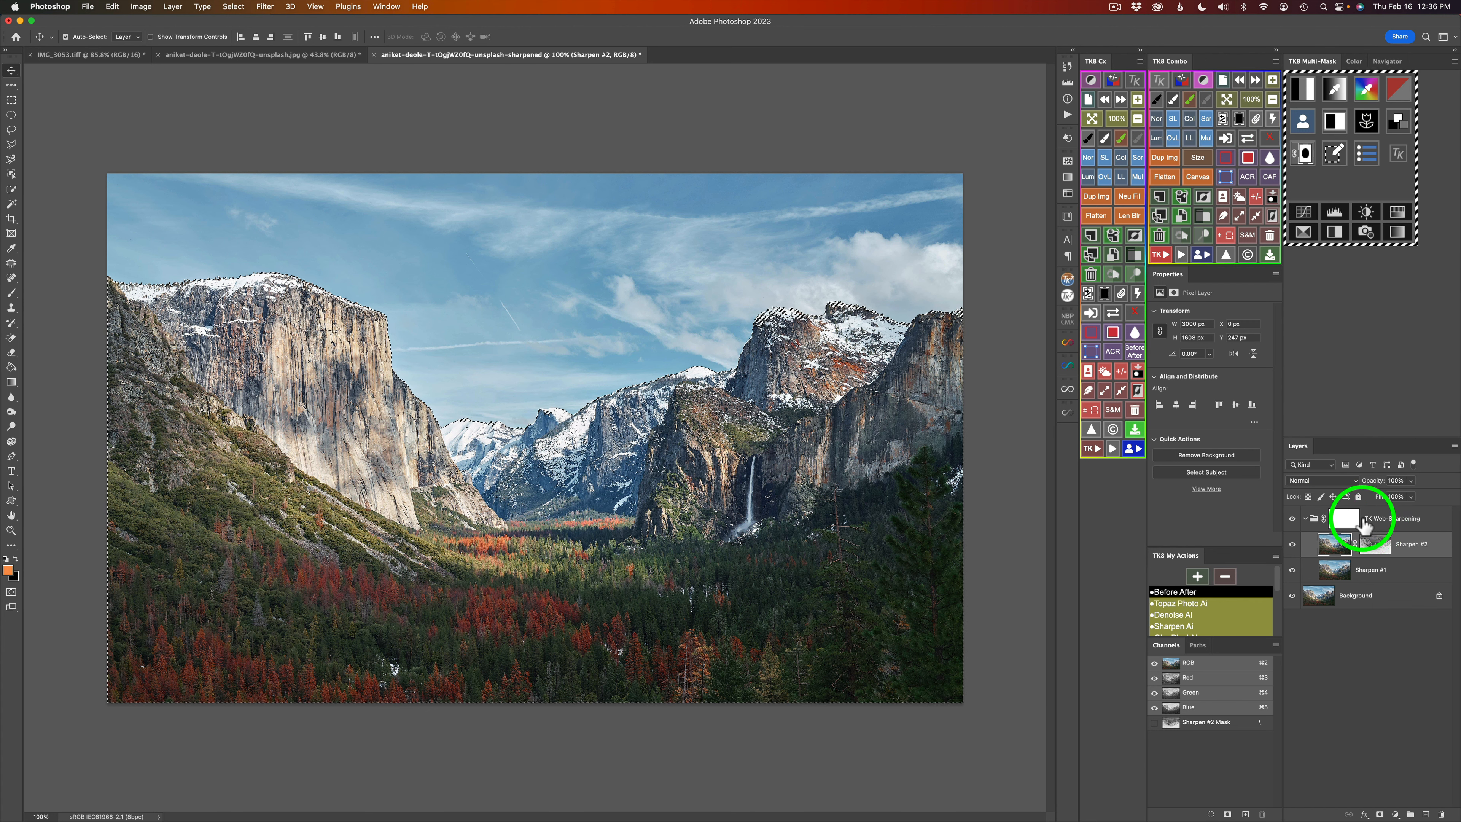
# - Replace the TK Web-Sharpening group's mask with one from the foreground selection, and close the sharpened copy without saving
pyautogui.click(1345, 520)
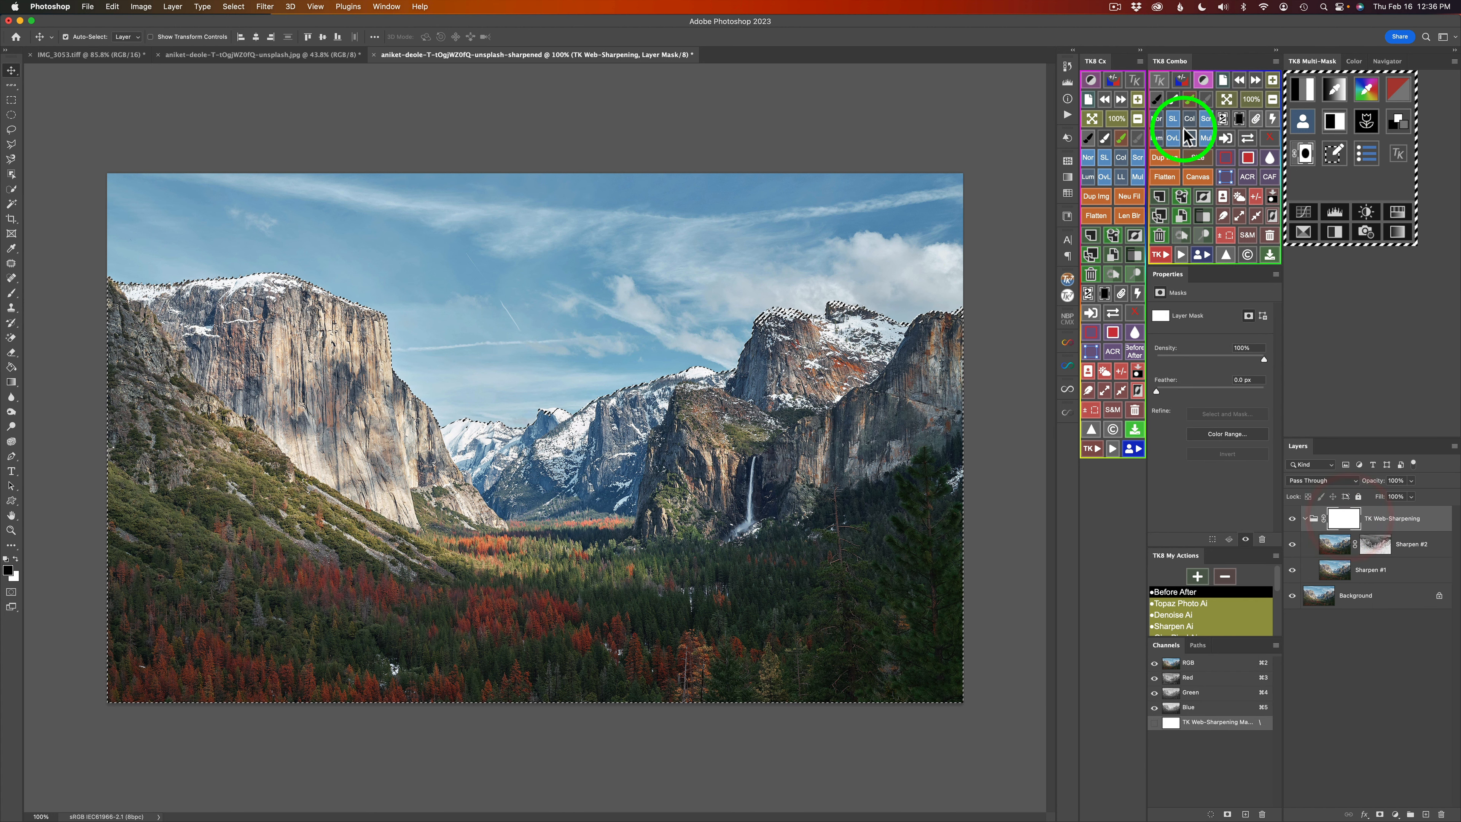
pyautogui.click(1221, 117)
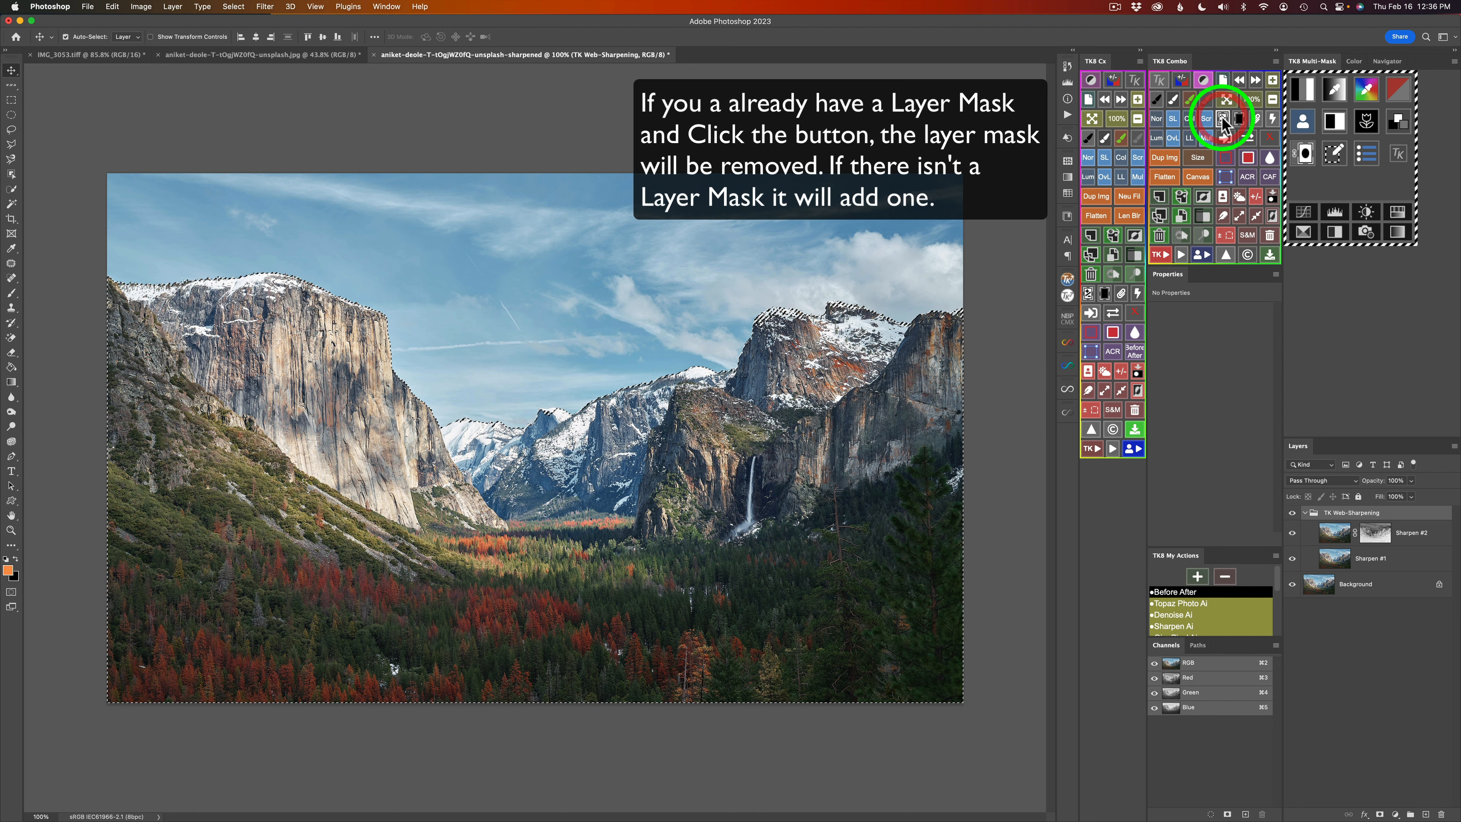
pyautogui.click(1223, 118)
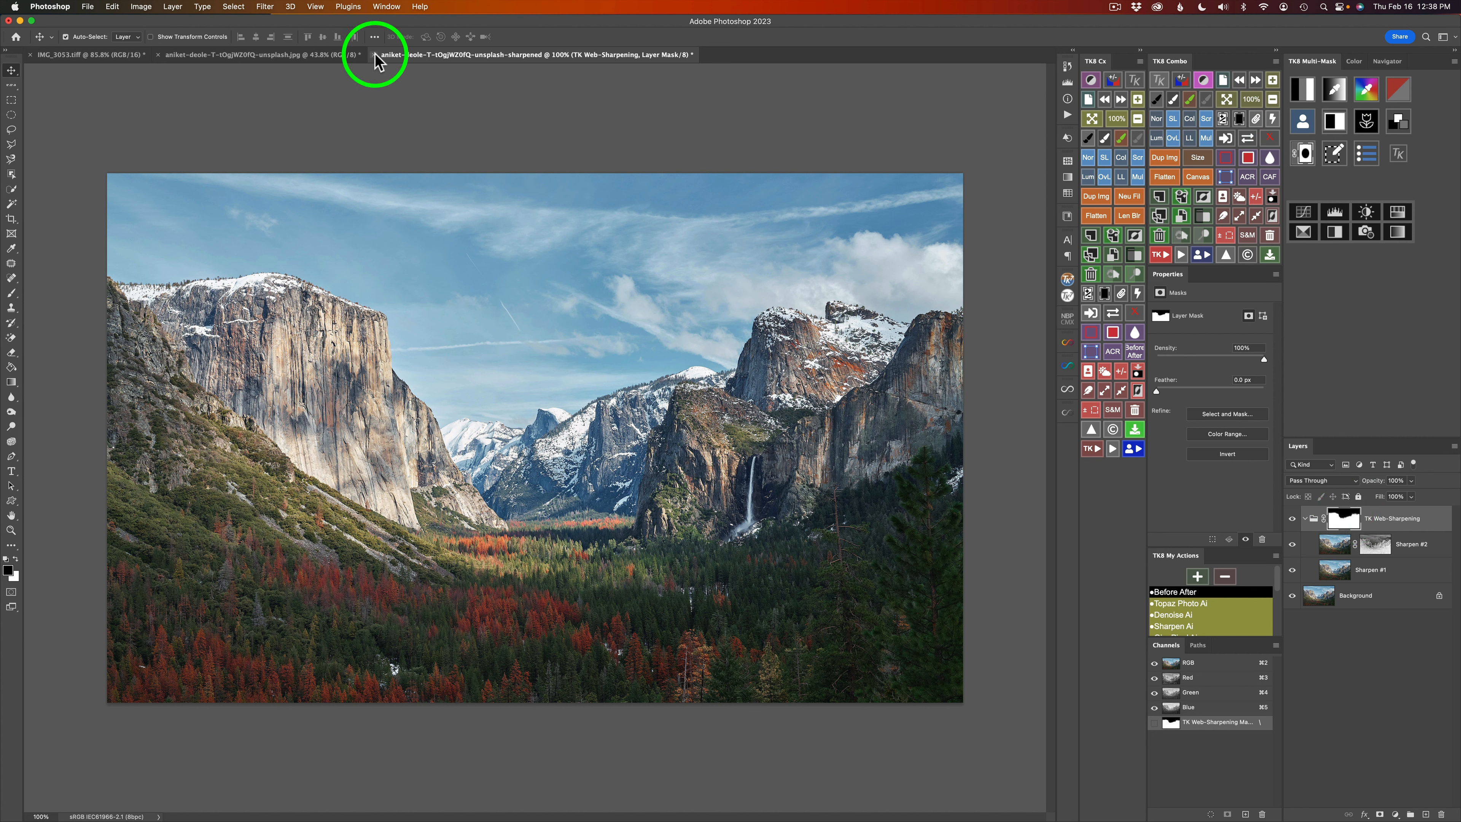
pyautogui.click(375, 55)
pyautogui.click(719, 312)
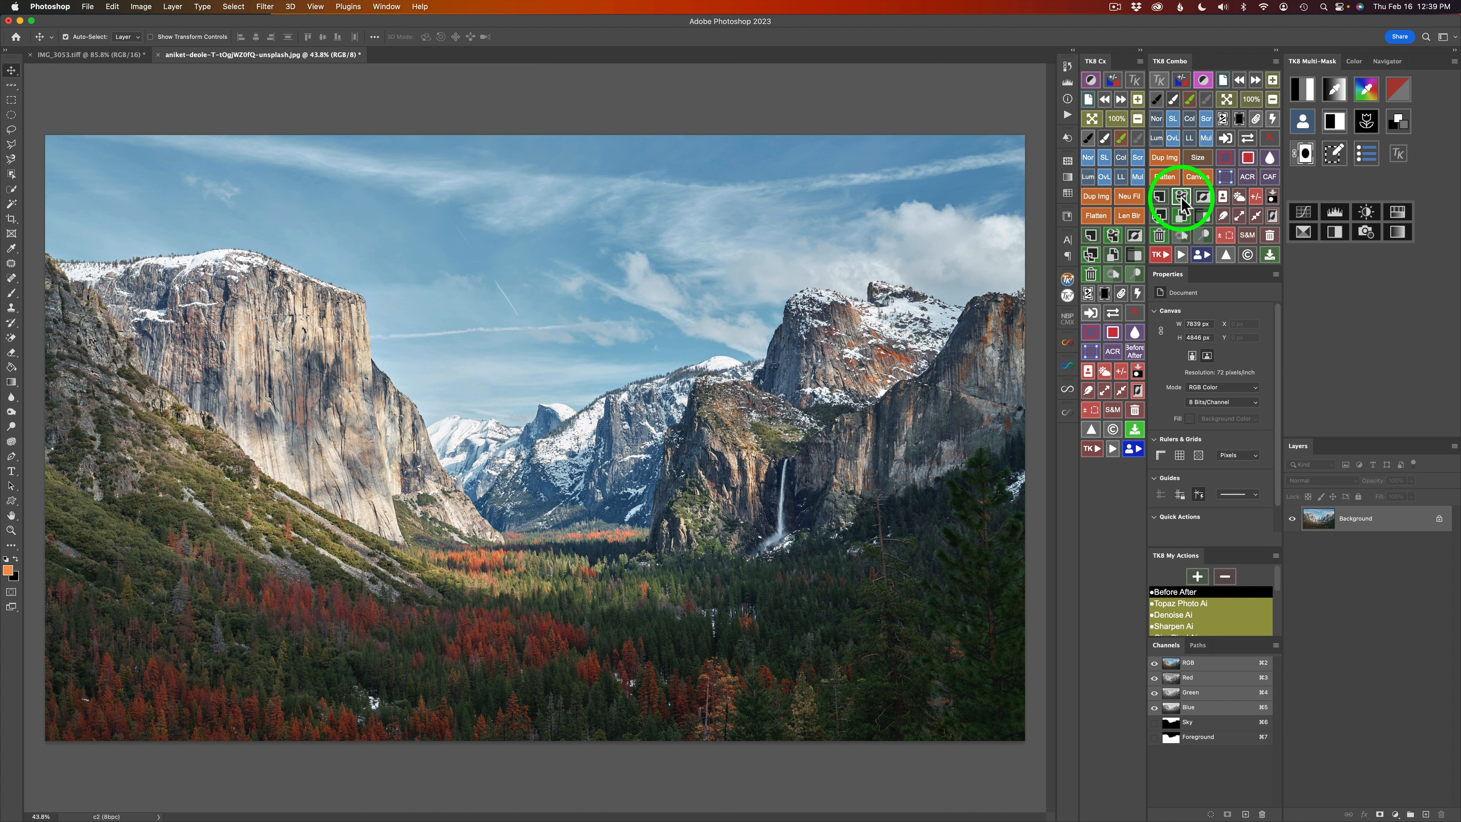
# - Web-sharpen the original photo again using Fit, and mask the TK Web-Sharpening group with the saved Foreground channel
pyautogui.click(1226, 257)
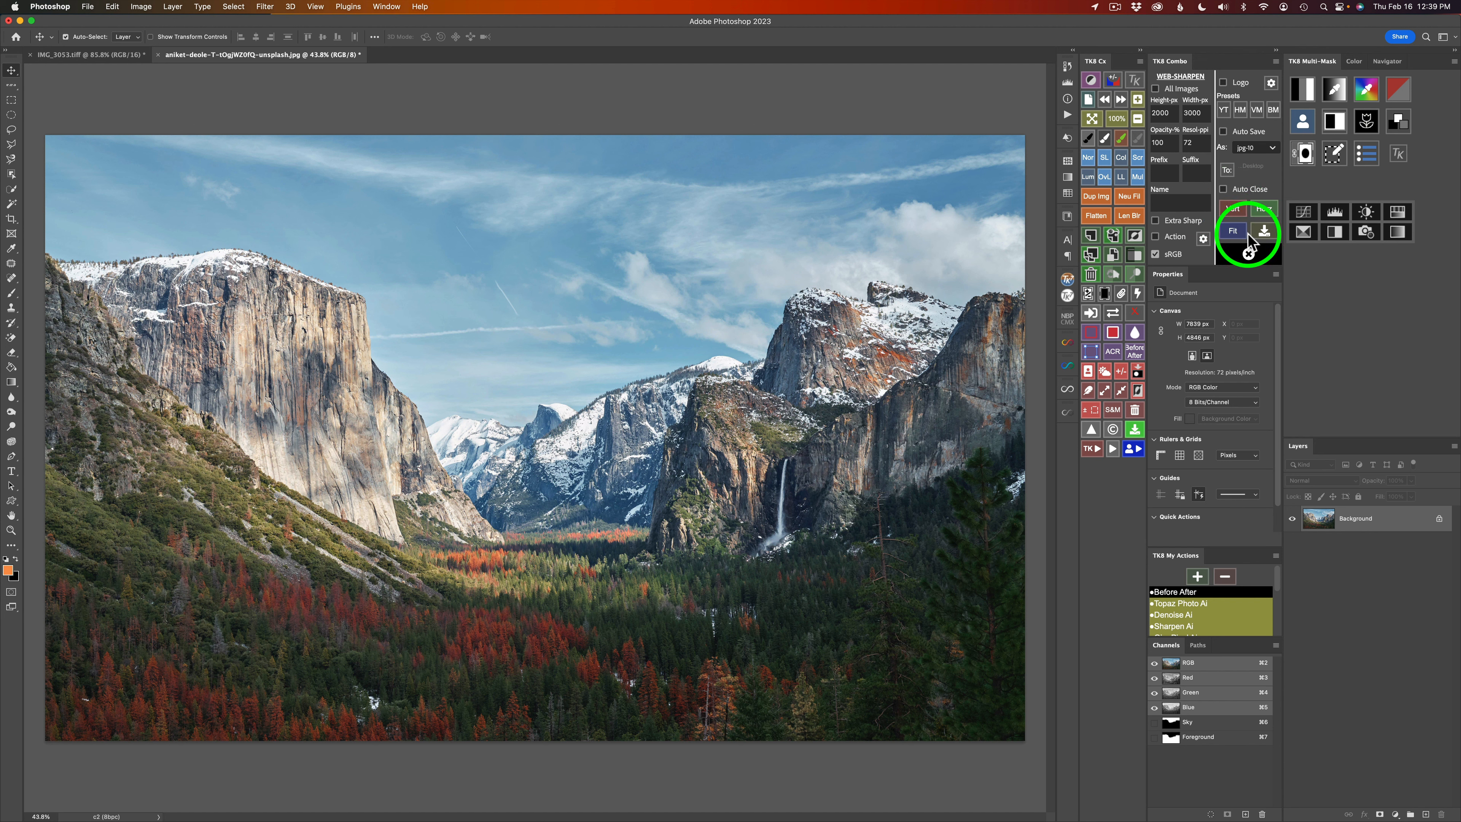
pyautogui.click(1234, 231)
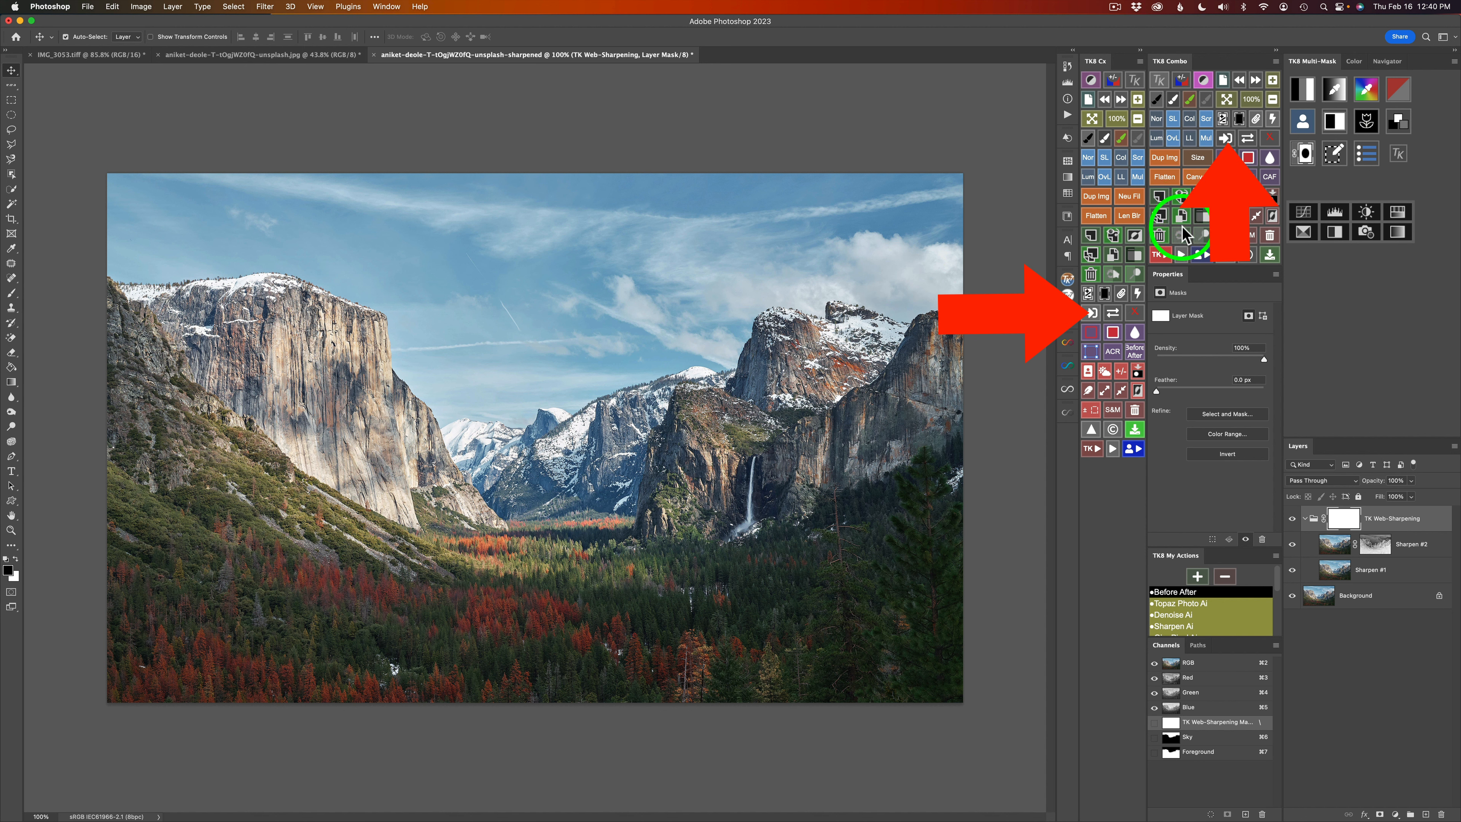
pyautogui.click(1091, 316)
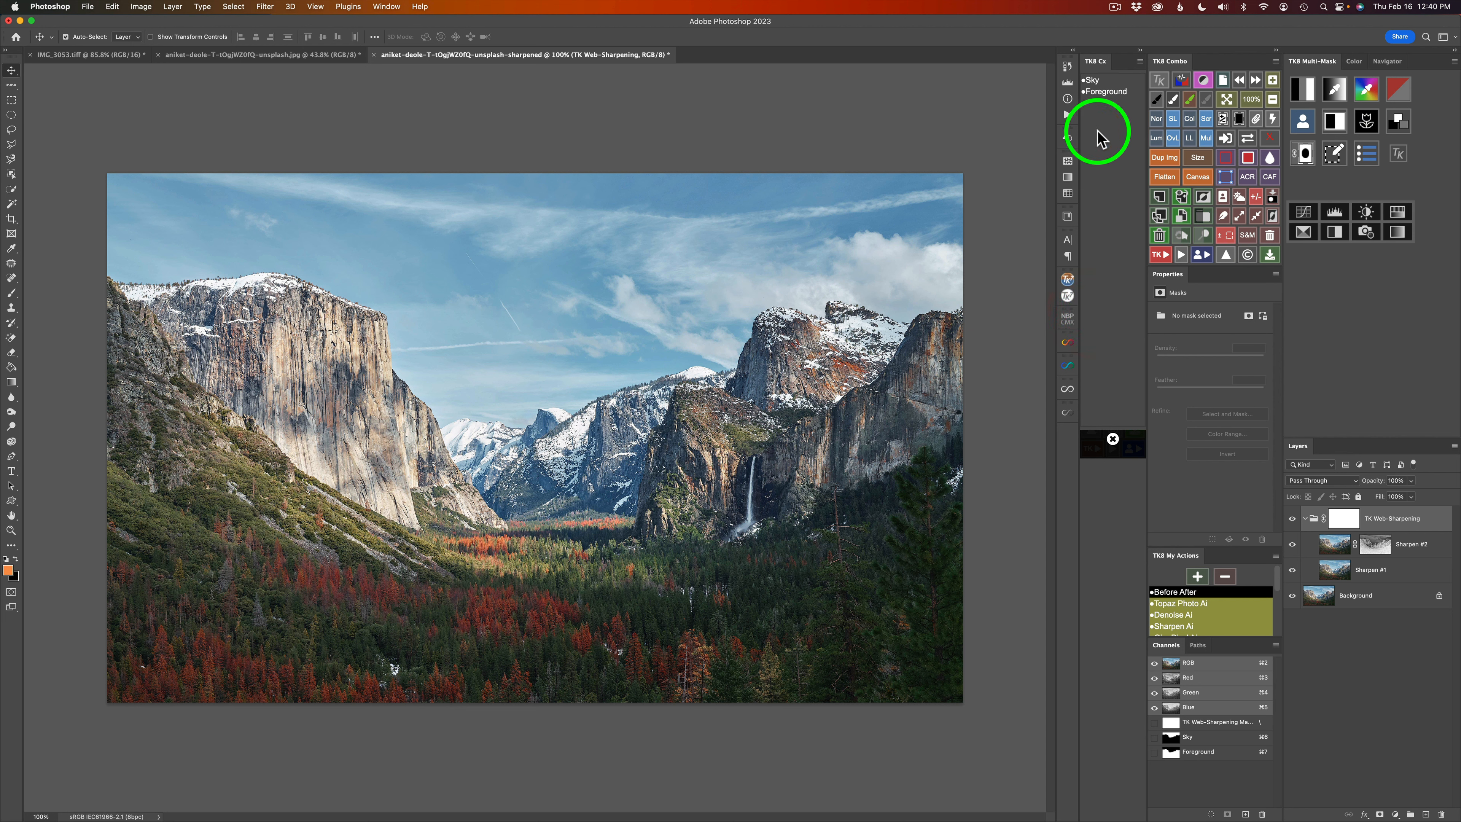
pyautogui.click(1104, 93)
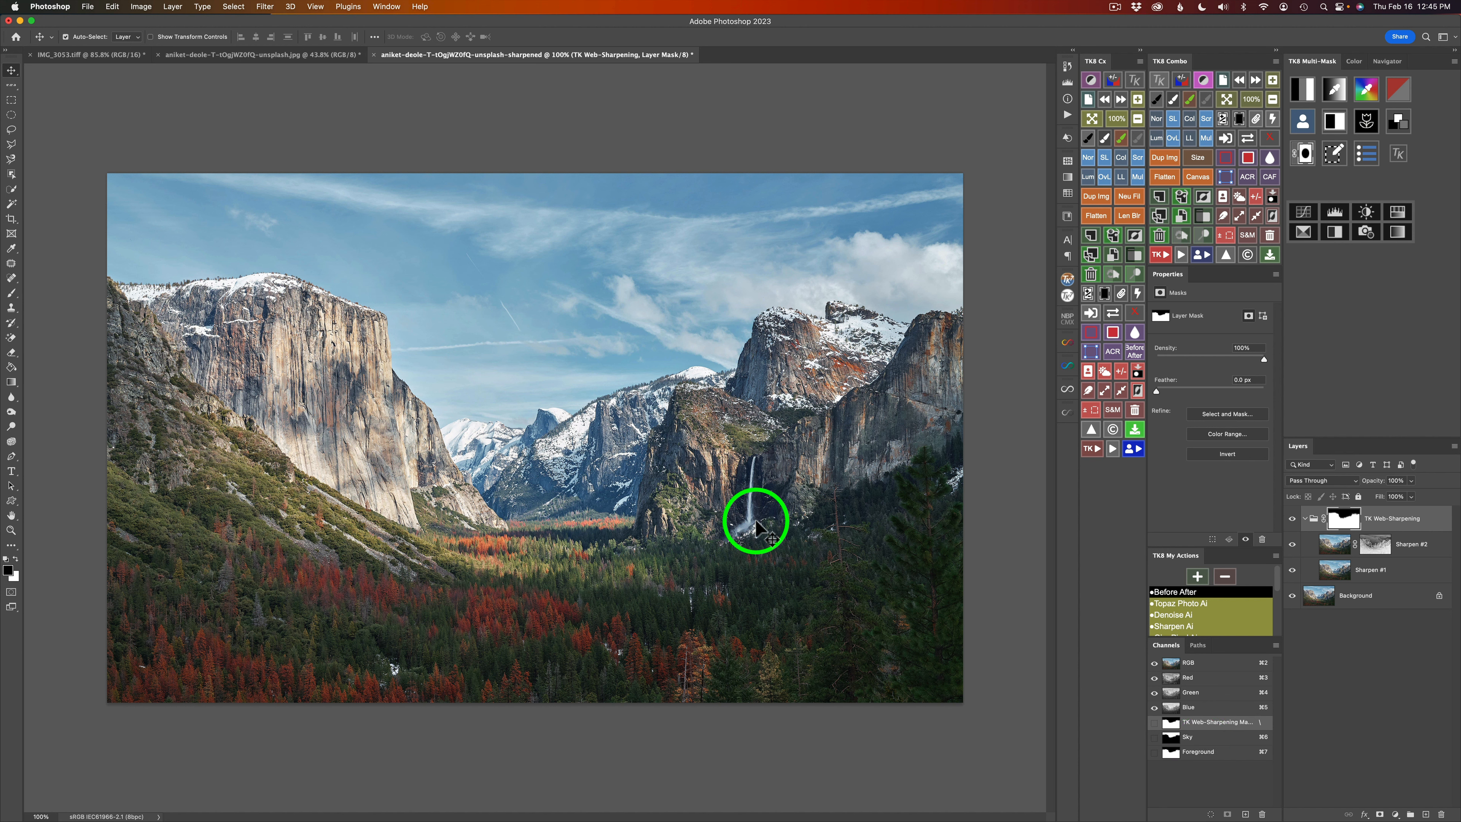
# - Apply The Joy of Editing watermark as an embedded object in the photo's lower-right corner, with 52% resize and 65% opacity
pyautogui.click(1248, 254)
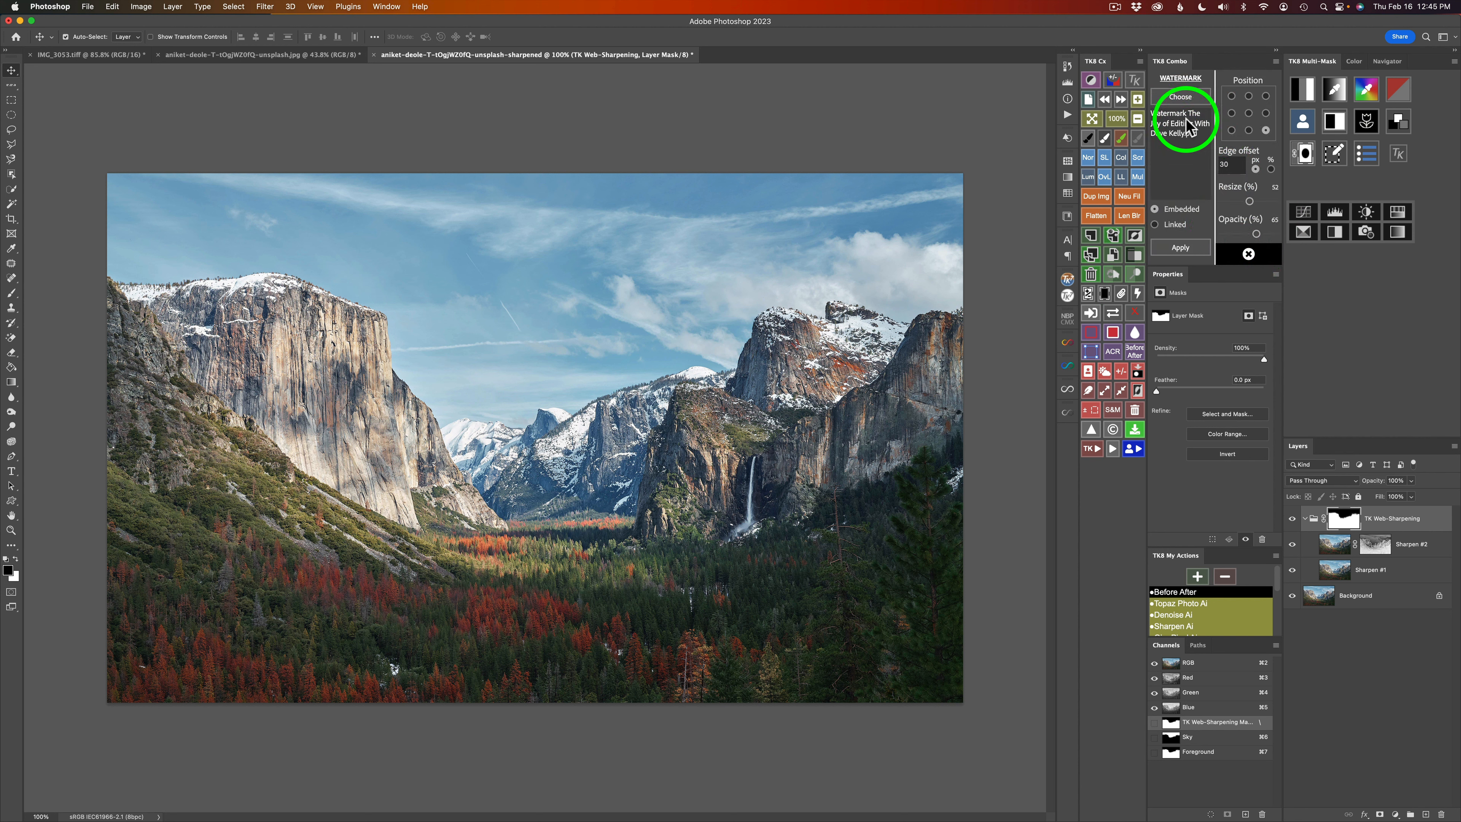
pyautogui.click(1180, 248)
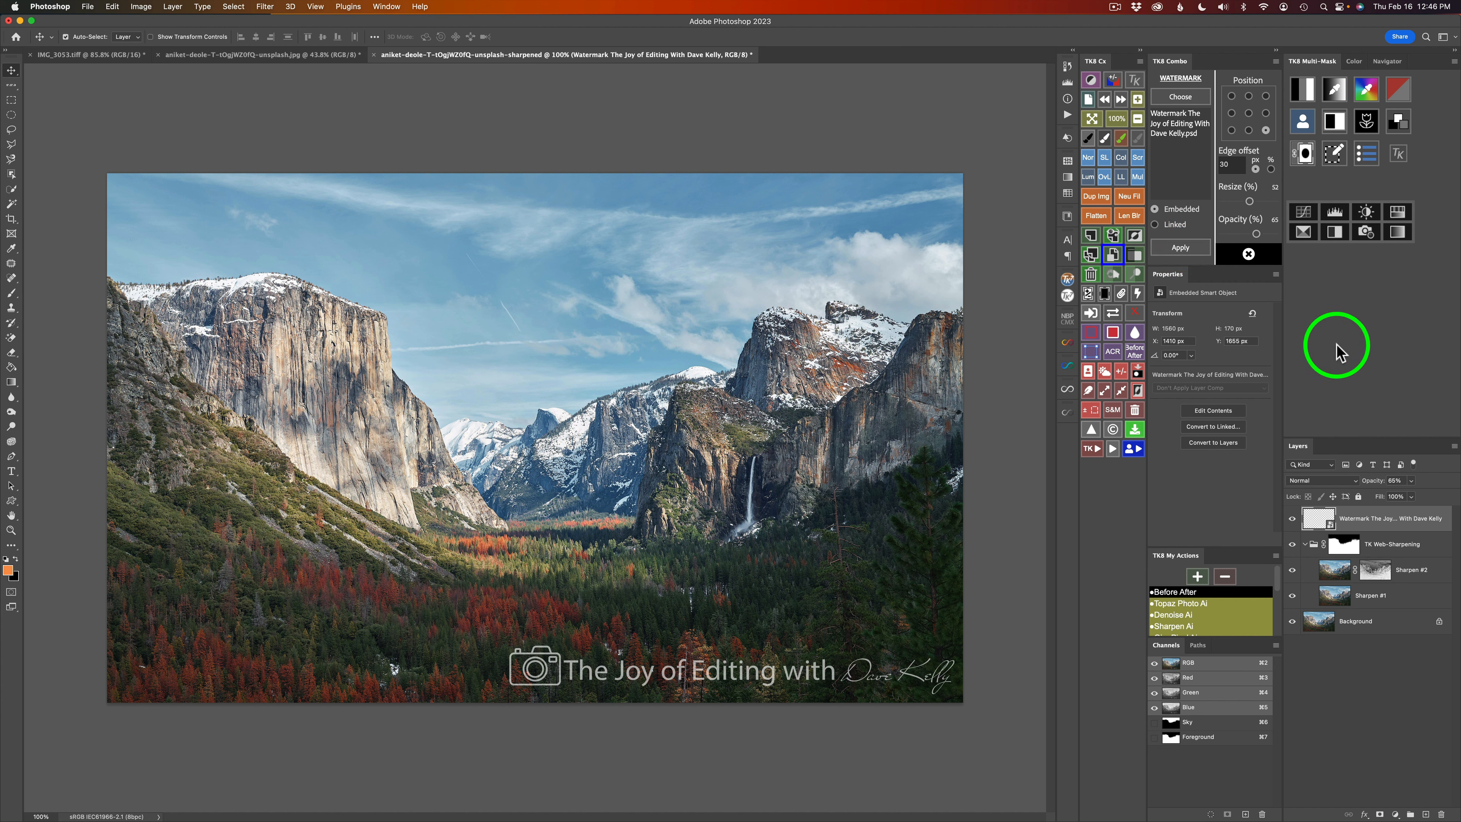